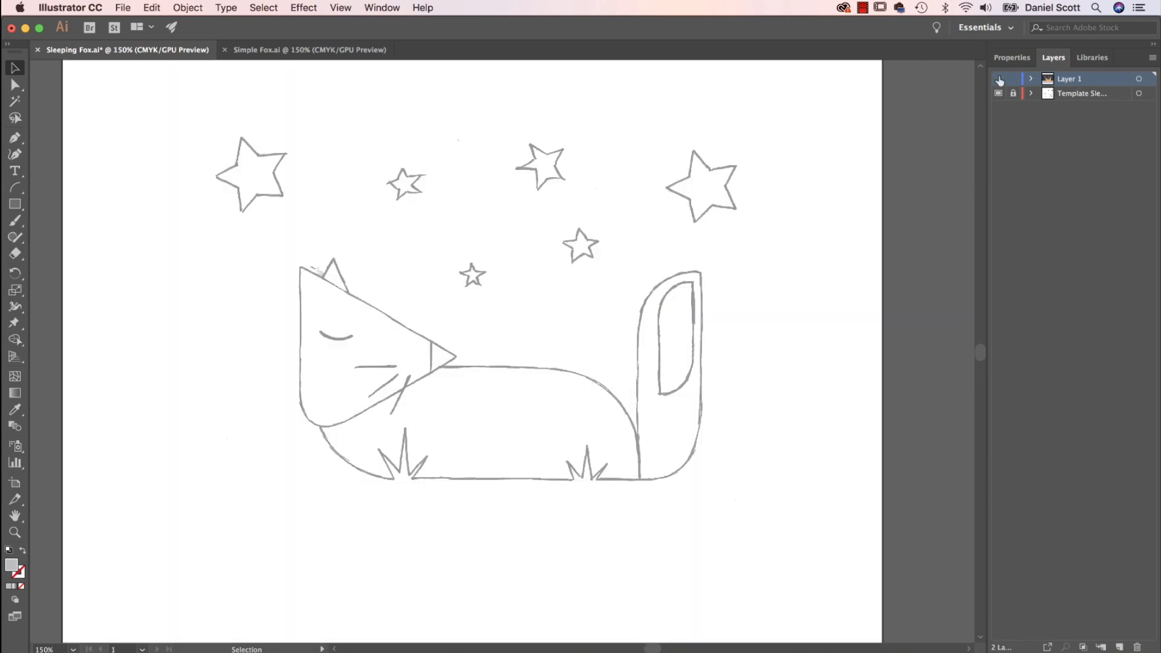
Step: Toggle the visibility of Layer 1 to compare its artwork with the fox sketch template
{"action": "left_click", "coordinate": [998, 80]}
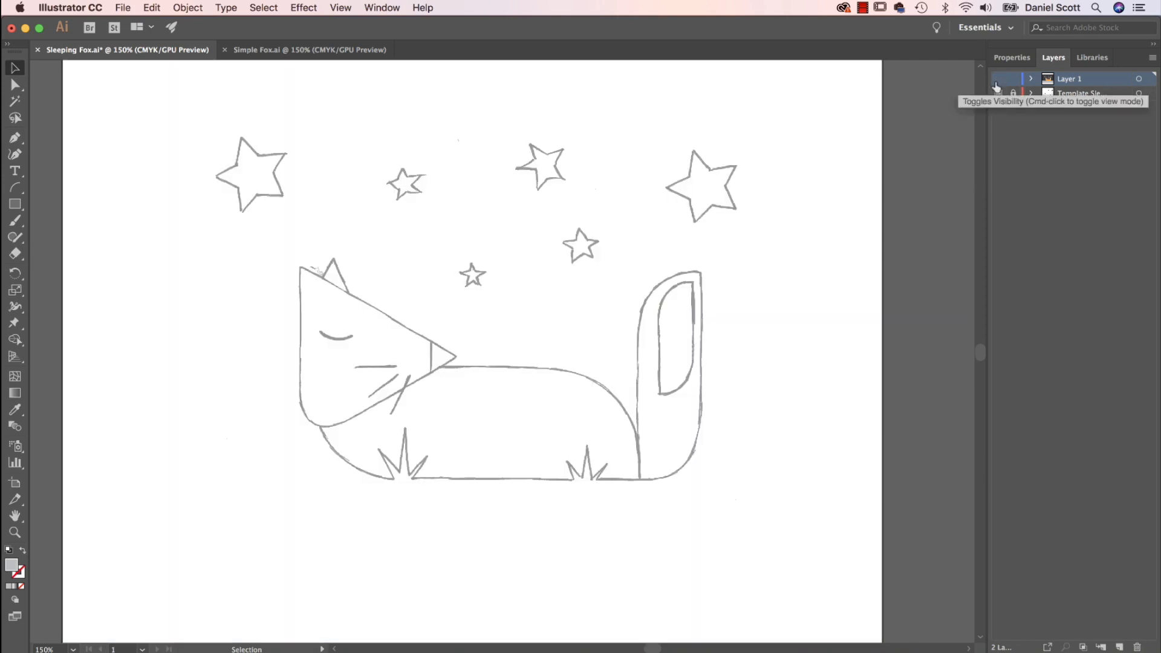
{"action": "left_click", "coordinate": [998, 79]}
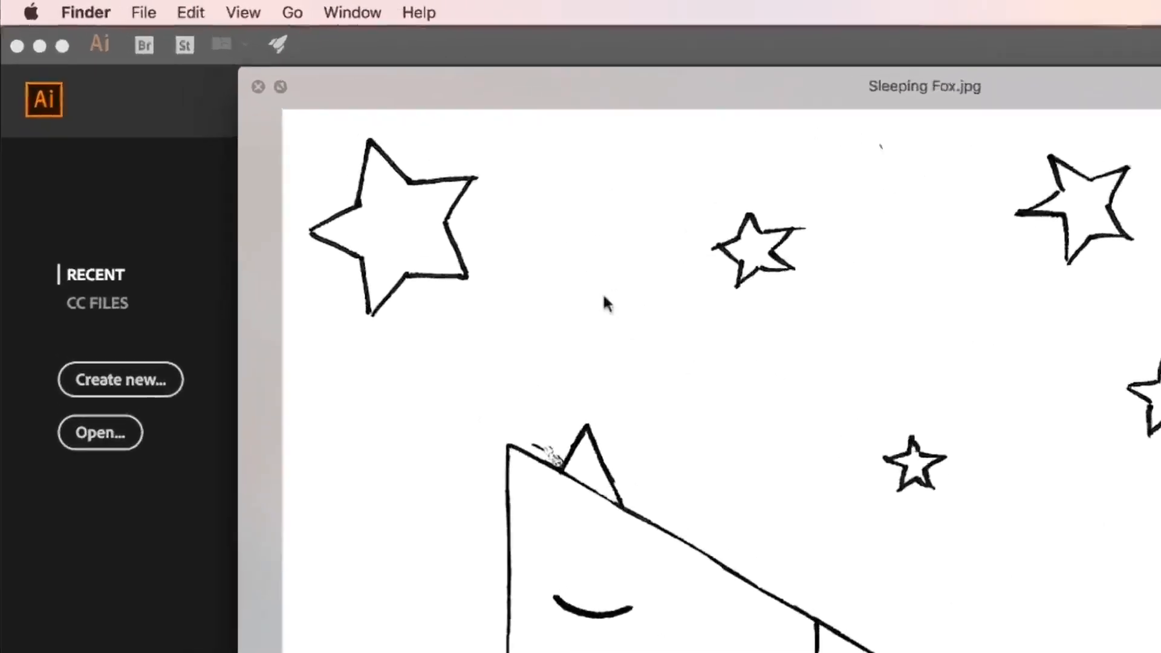
Step: Switch to Illustrator and create a new print document from the Letter preset in landscape orientation, 792 x 612 pt
{"action": "left_click", "coordinate": [179, 558]}
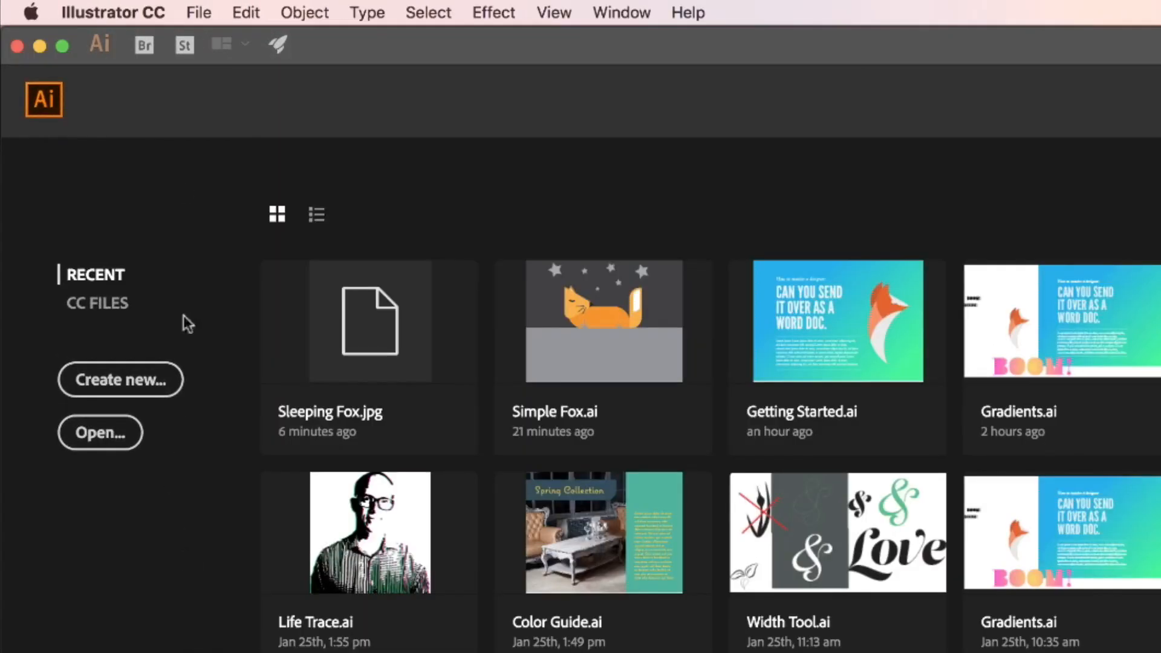
{"action": "left_click", "coordinate": [198, 11]}
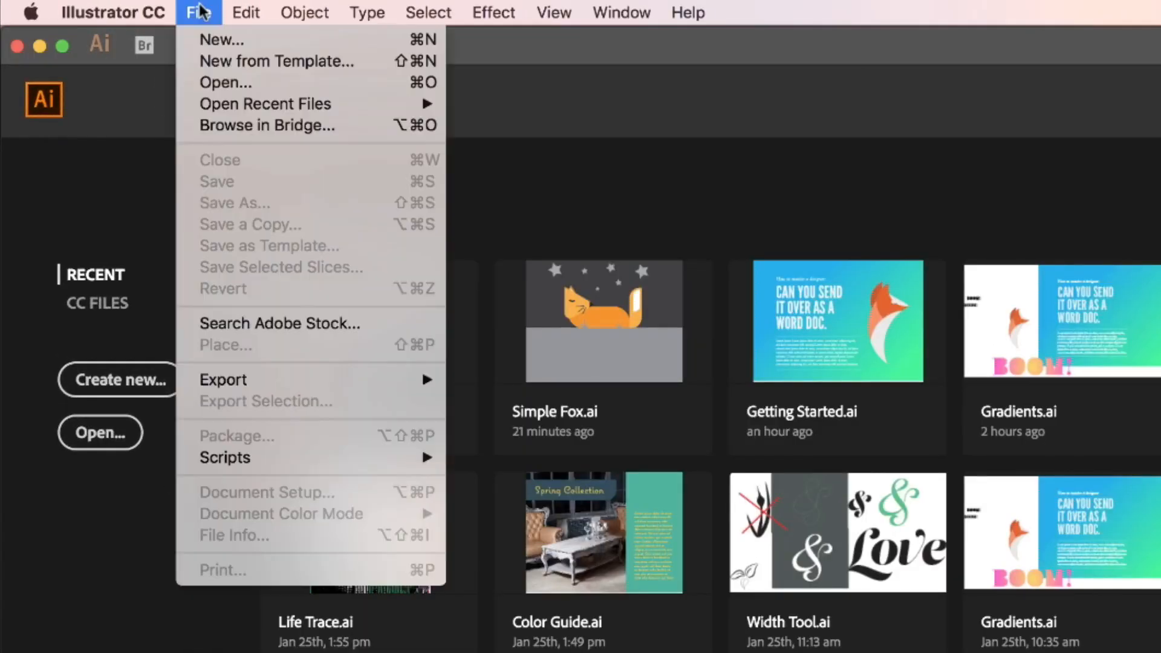
{"action": "left_click", "coordinate": [209, 41]}
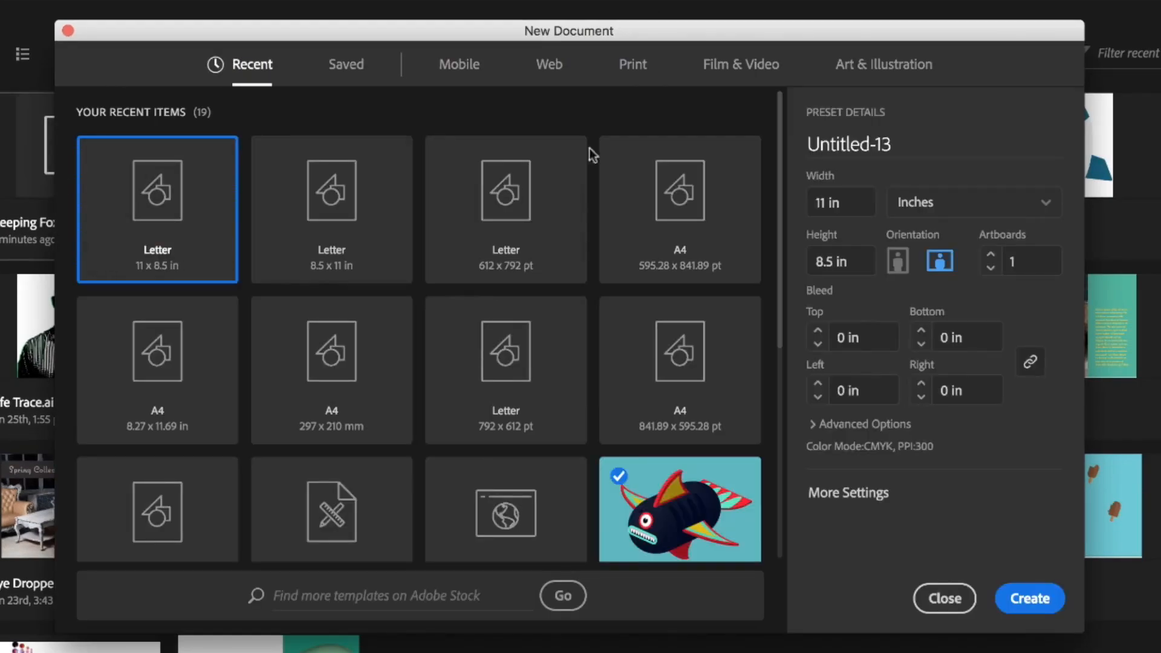
{"action": "left_click", "coordinate": [632, 65]}
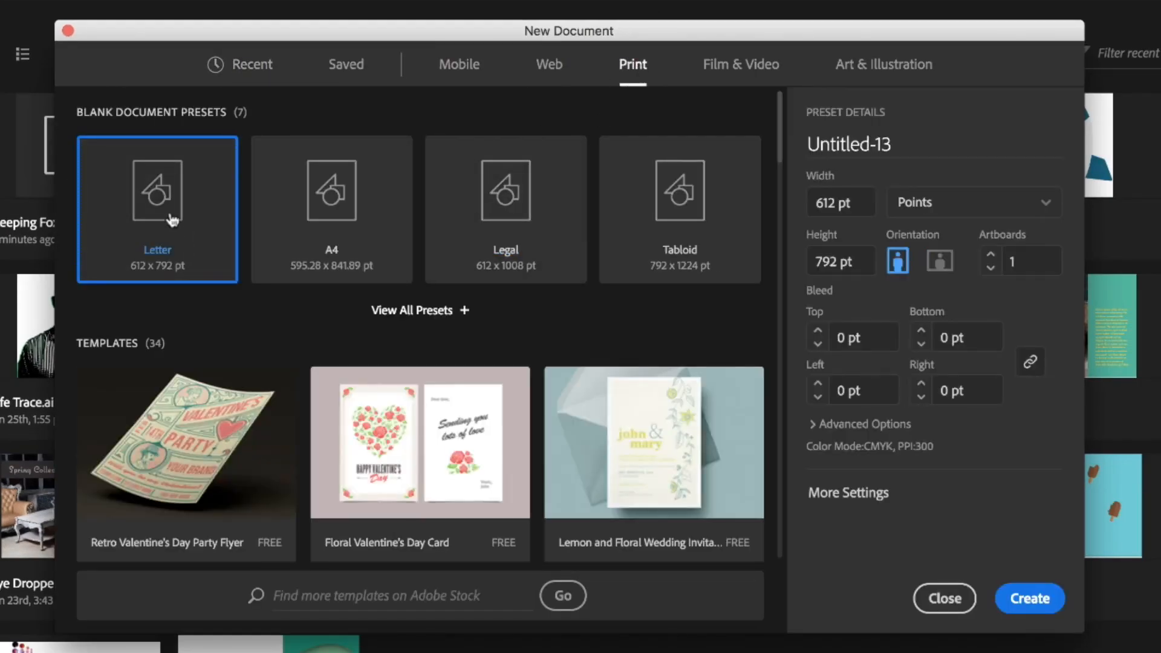
{"action": "left_click", "coordinate": [941, 262]}
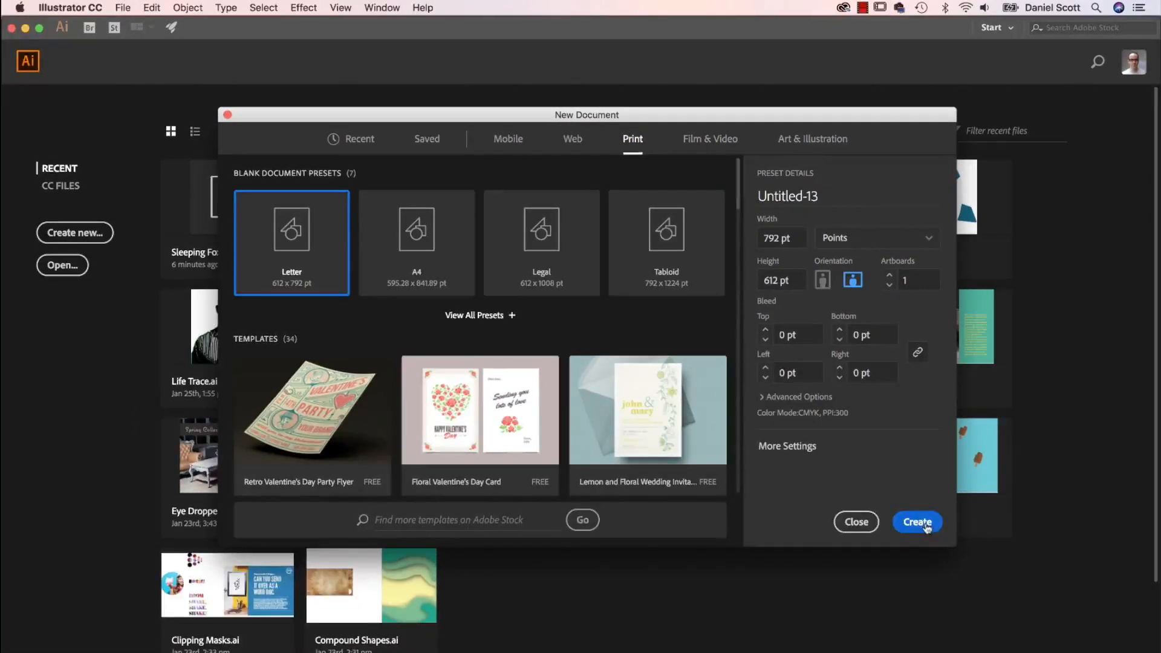
{"action": "left_click", "coordinate": [927, 525]}
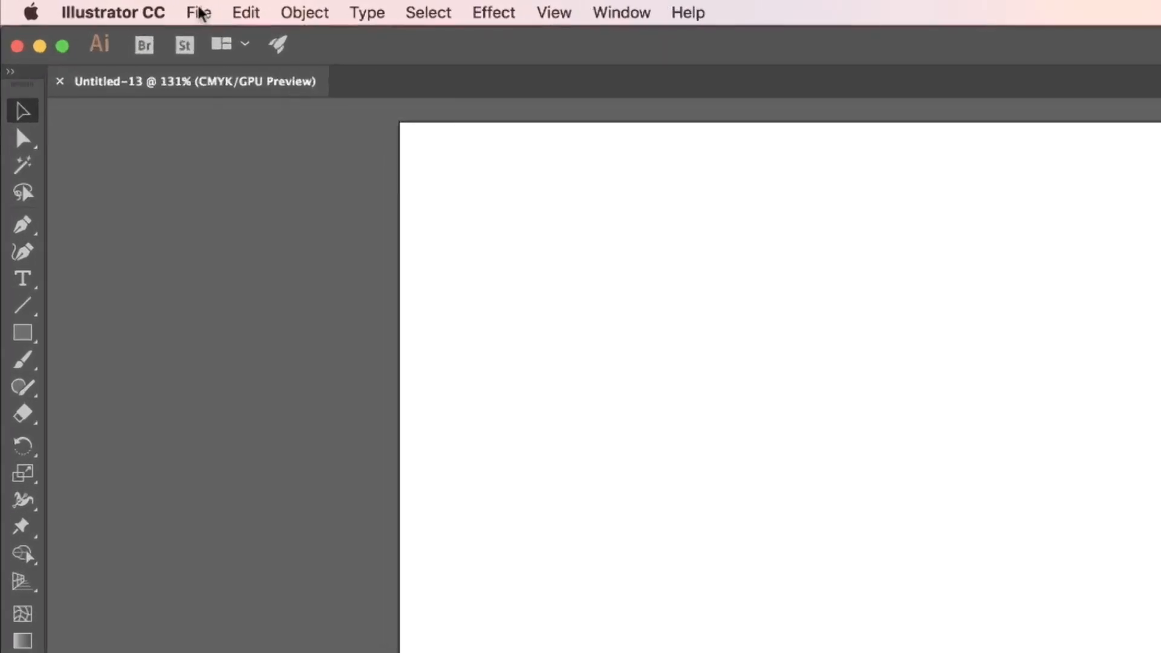
Step: Start saving the document and create a folder named "Illustrator Class Files" on the Desktop for it
{"action": "left_click", "coordinate": [200, 12]}
{"action": "left_click", "coordinate": [256, 182]}
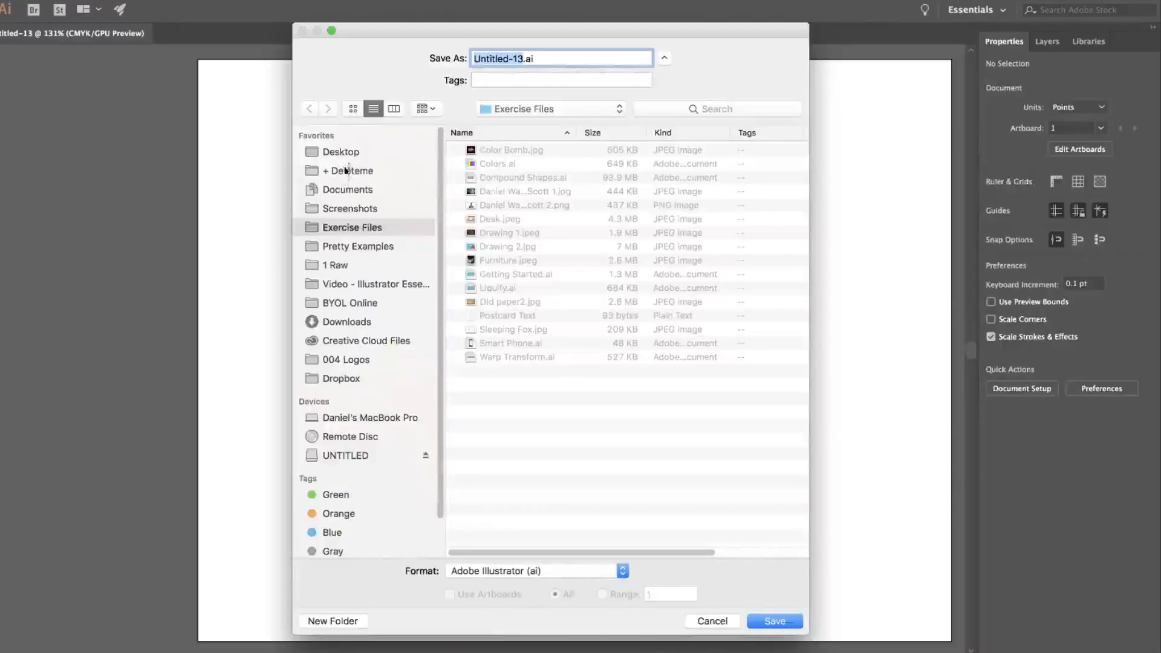
{"action": "left_click", "coordinate": [622, 269]}
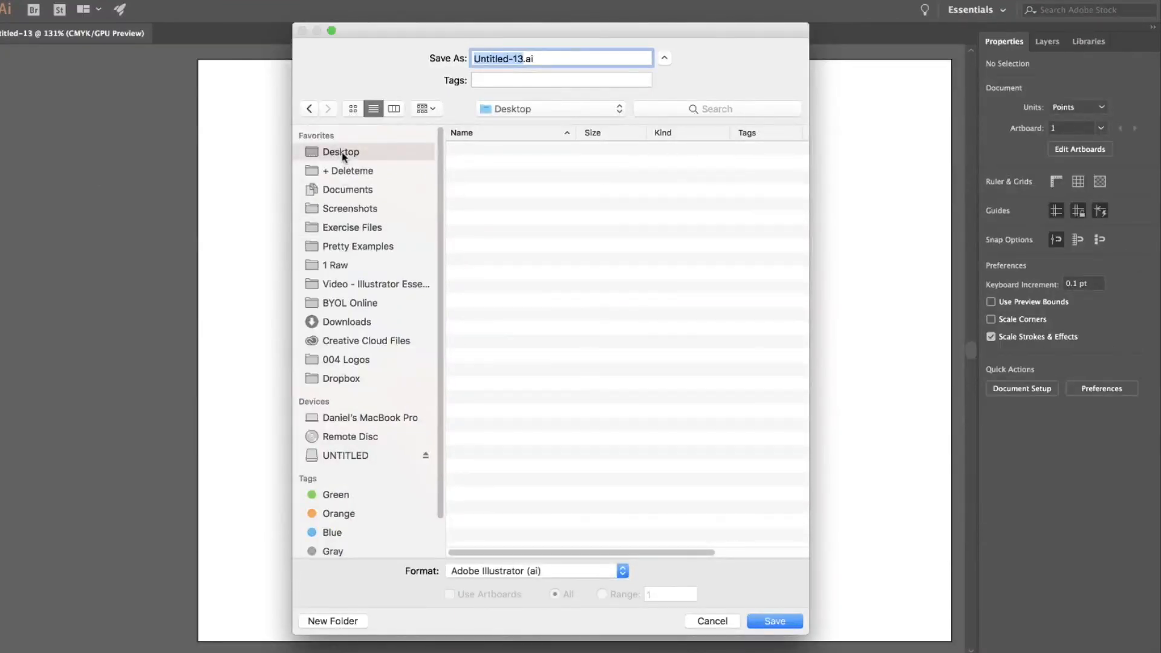
{"action": "left_click", "coordinate": [333, 622]}
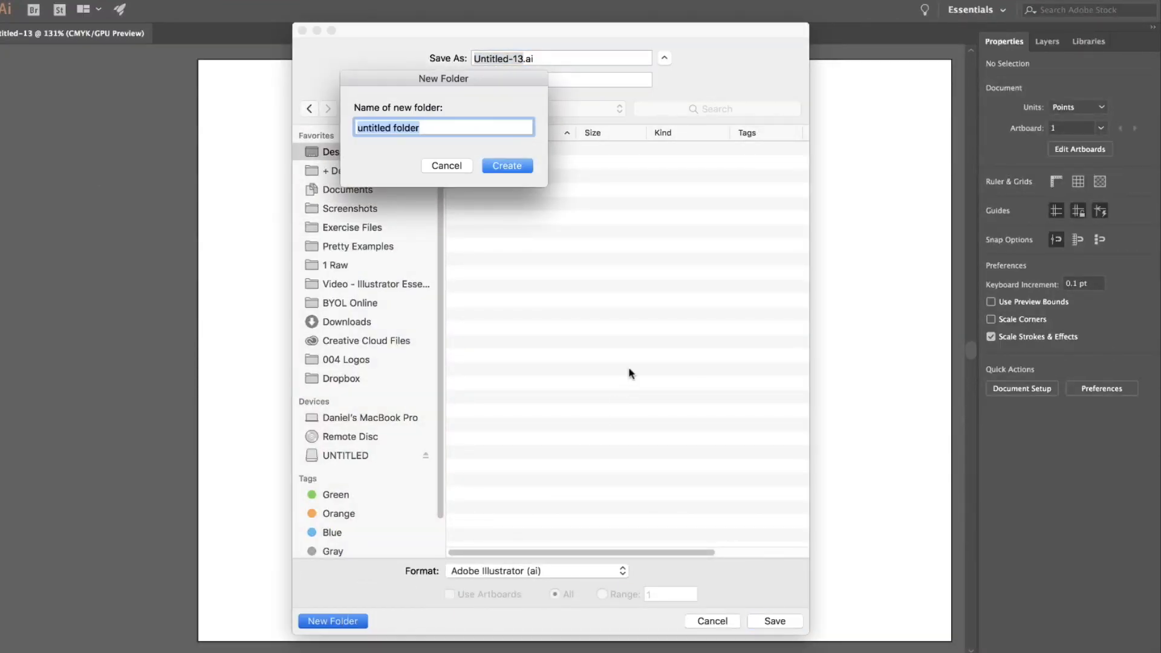
{"action": "type", "text": "Illustrator Class Files"}
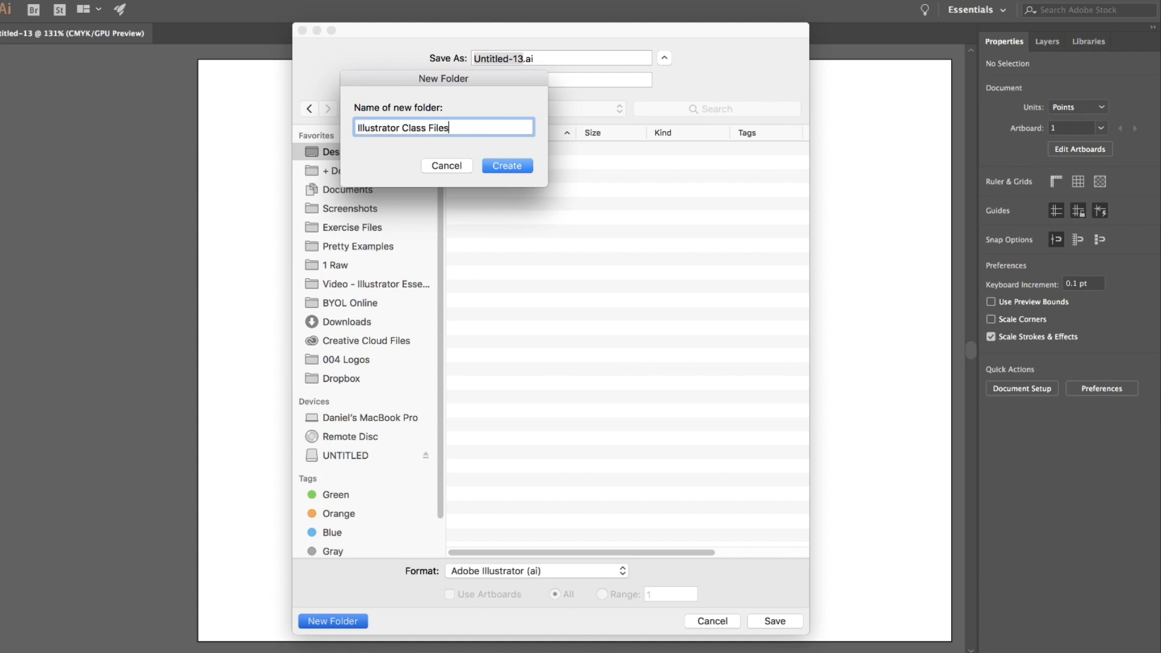
{"action": "left_click", "coordinate": [524, 166]}
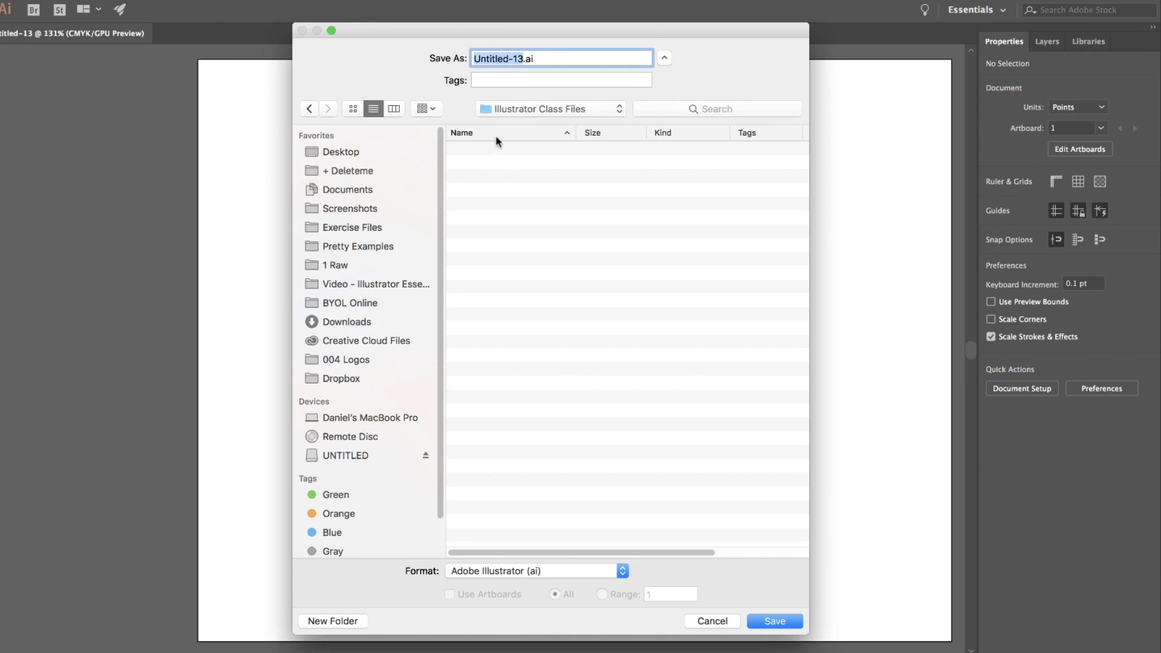
Step: Save the document as "Sleeping Fox" in Adobe Illustrator (ai) format, accepting the Illustrator CC version options
{"action": "type", "text": "Sleep"}
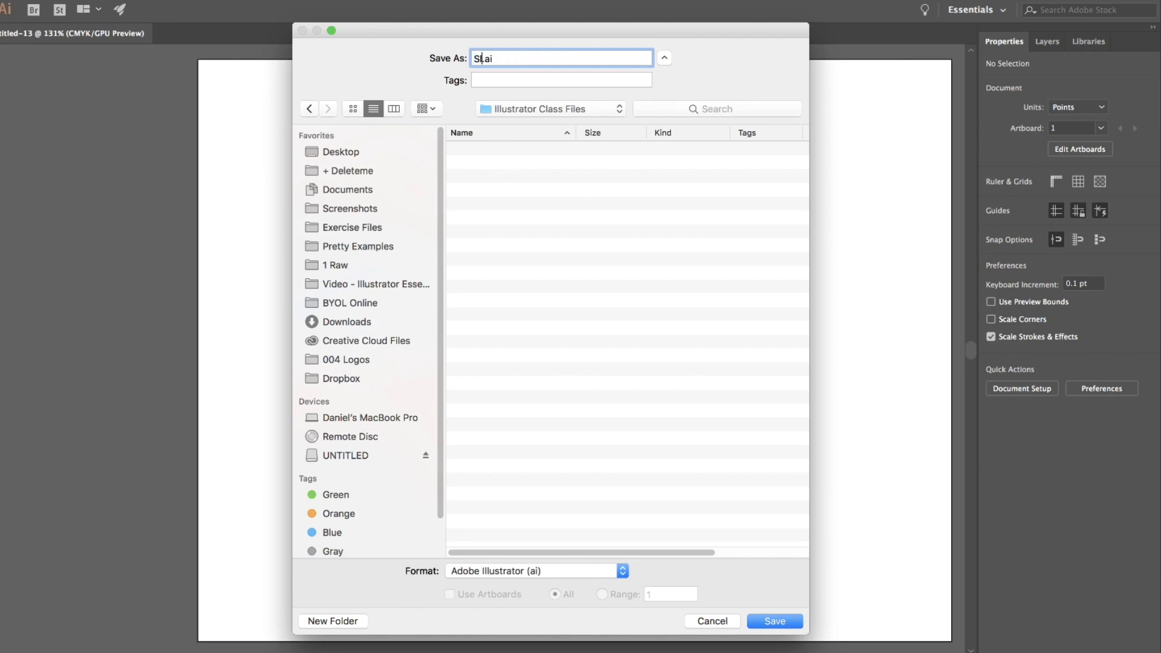
{"action": "type", "text": "ing Fox"}
{"action": "left_click", "coordinate": [785, 624]}
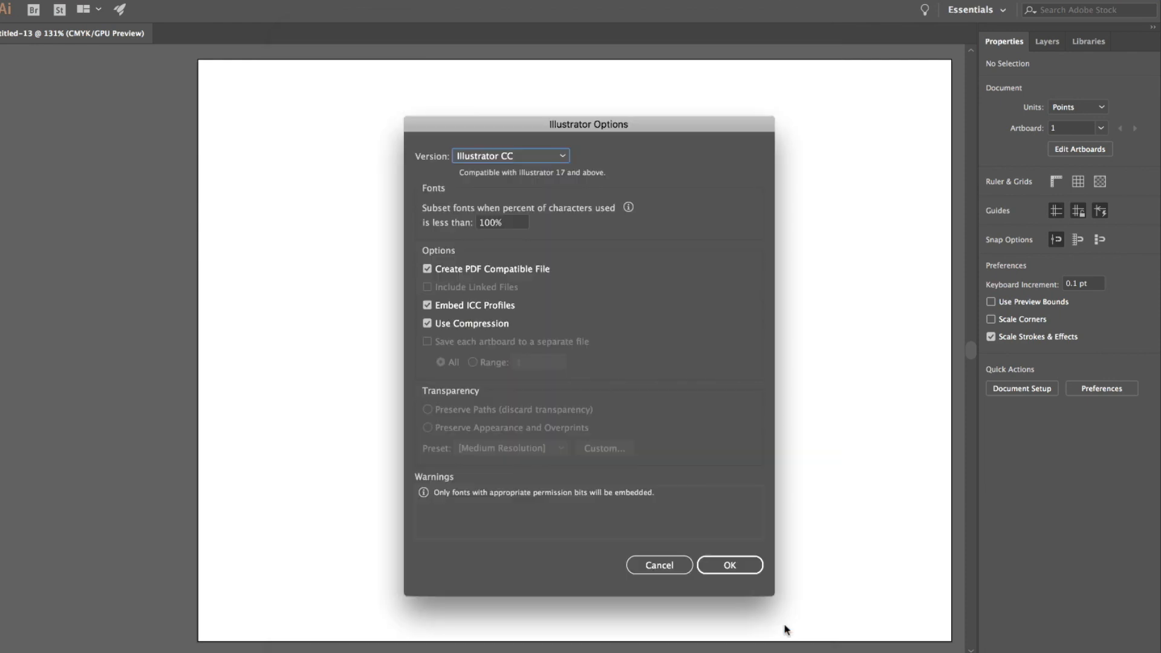
{"action": "left_click", "coordinate": [730, 564]}
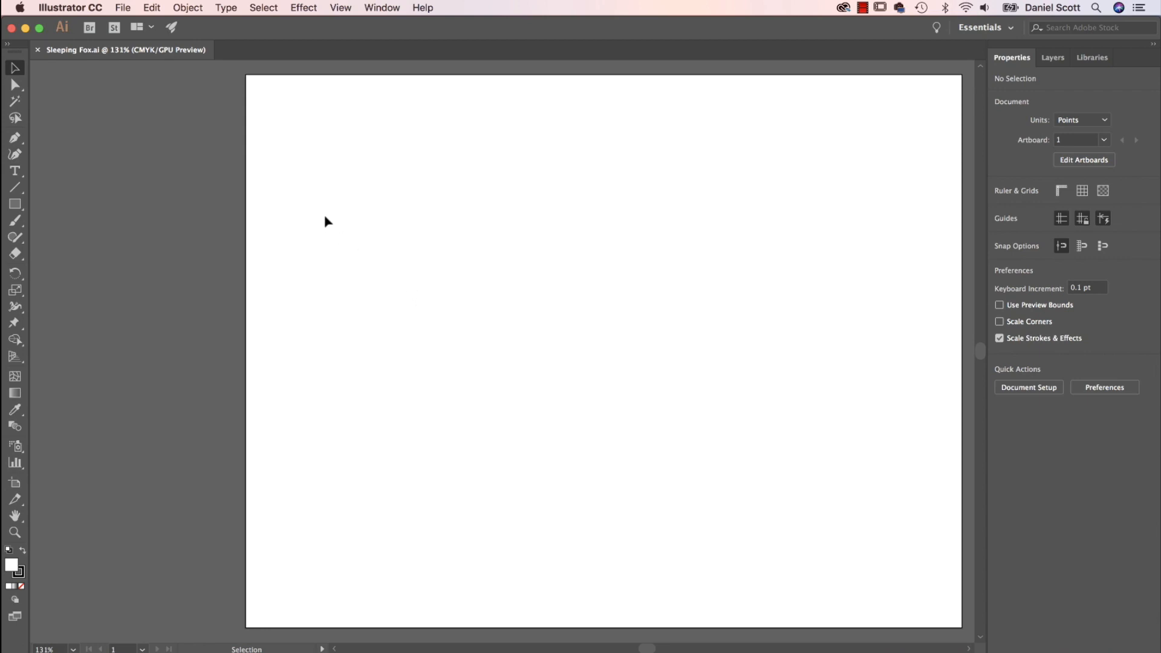
Step: Place Sleeping Fox.jpg from the Exercise Files folder as a linked template image and deselect it
{"action": "left_click", "coordinate": [124, 8]}
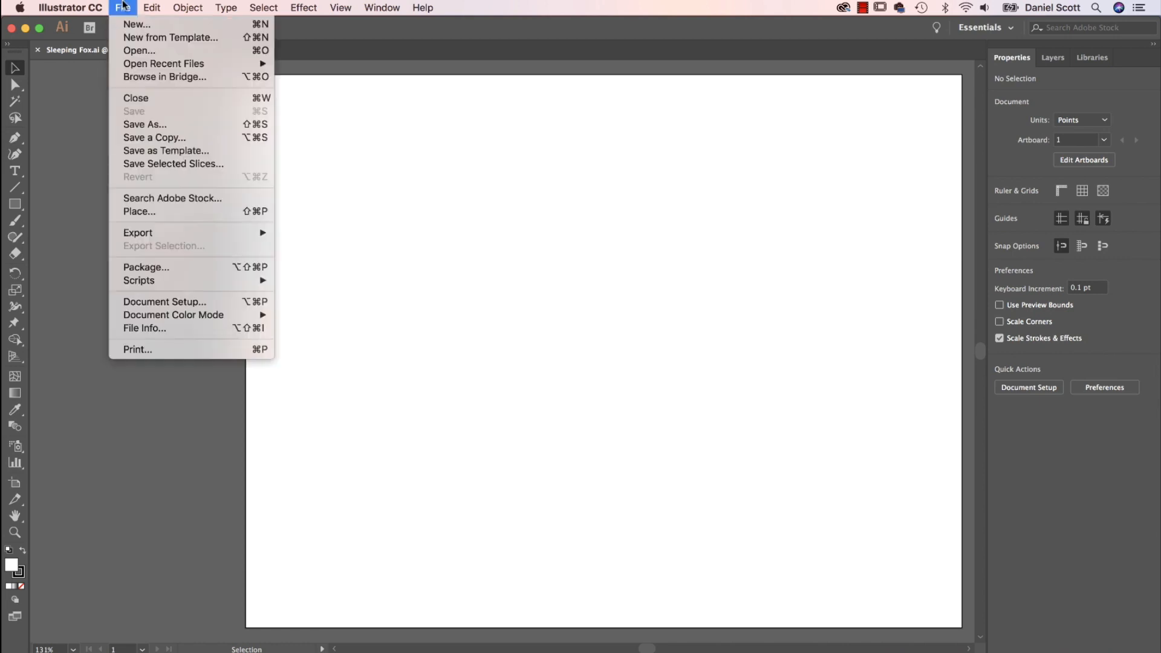
{"action": "left_click", "coordinate": [151, 217]}
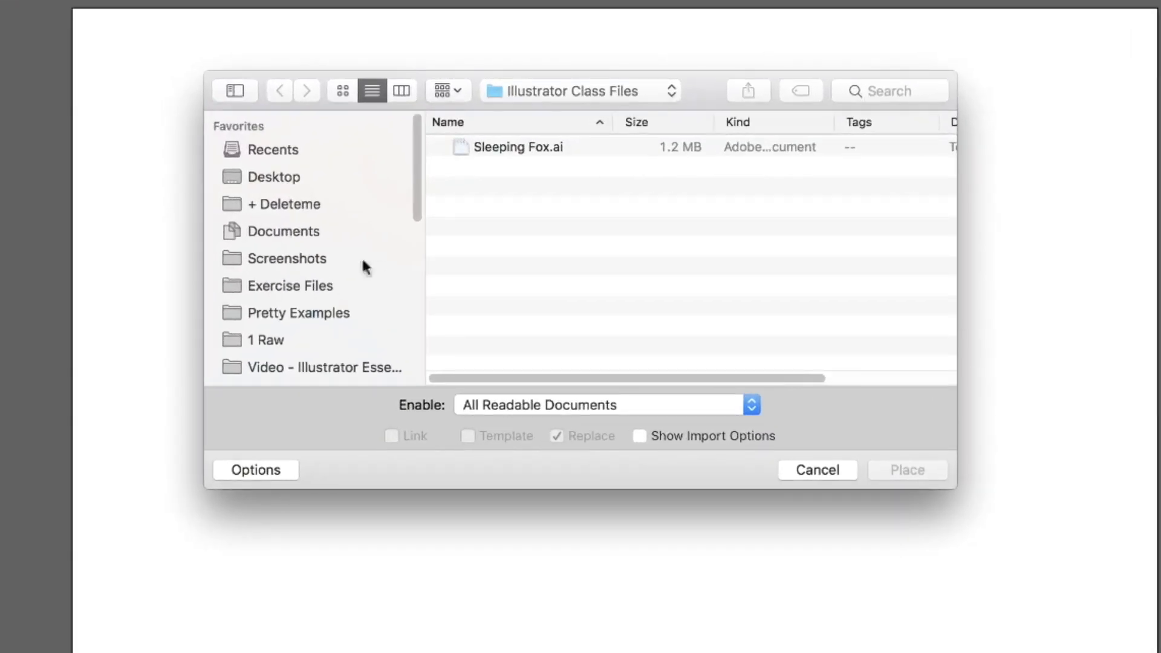
{"action": "left_click", "coordinate": [314, 285]}
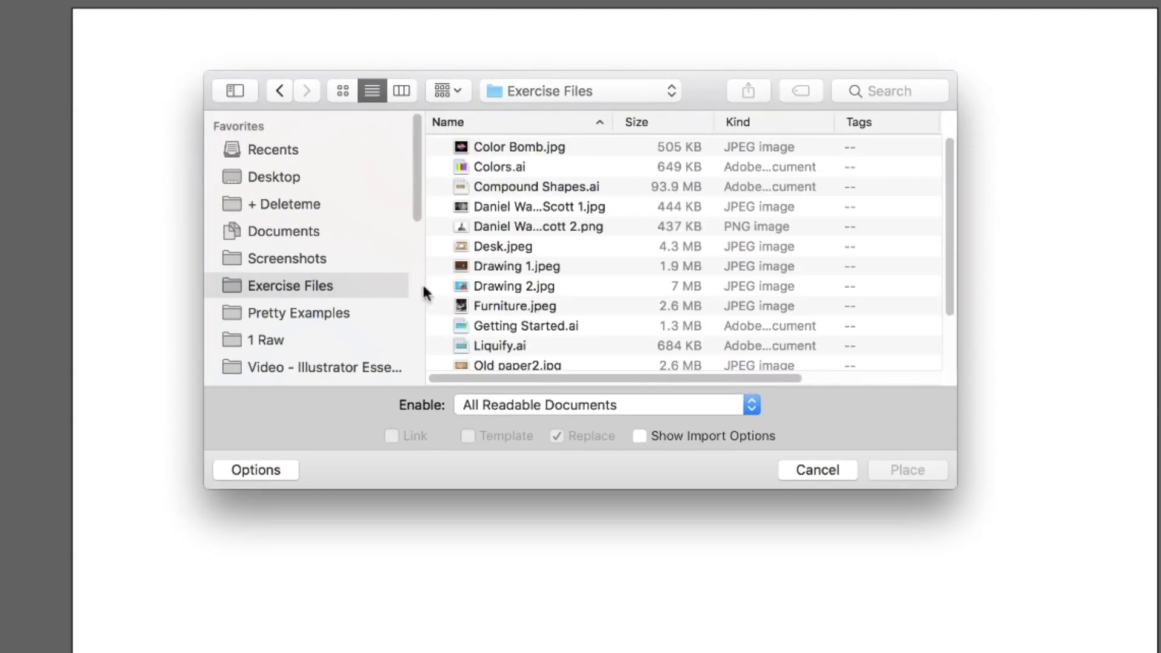
{"action": "scroll", "coordinate": [591, 310], "scroll_direction": "down", "scroll_amount": 4}
{"action": "left_click", "coordinate": [517, 319]}
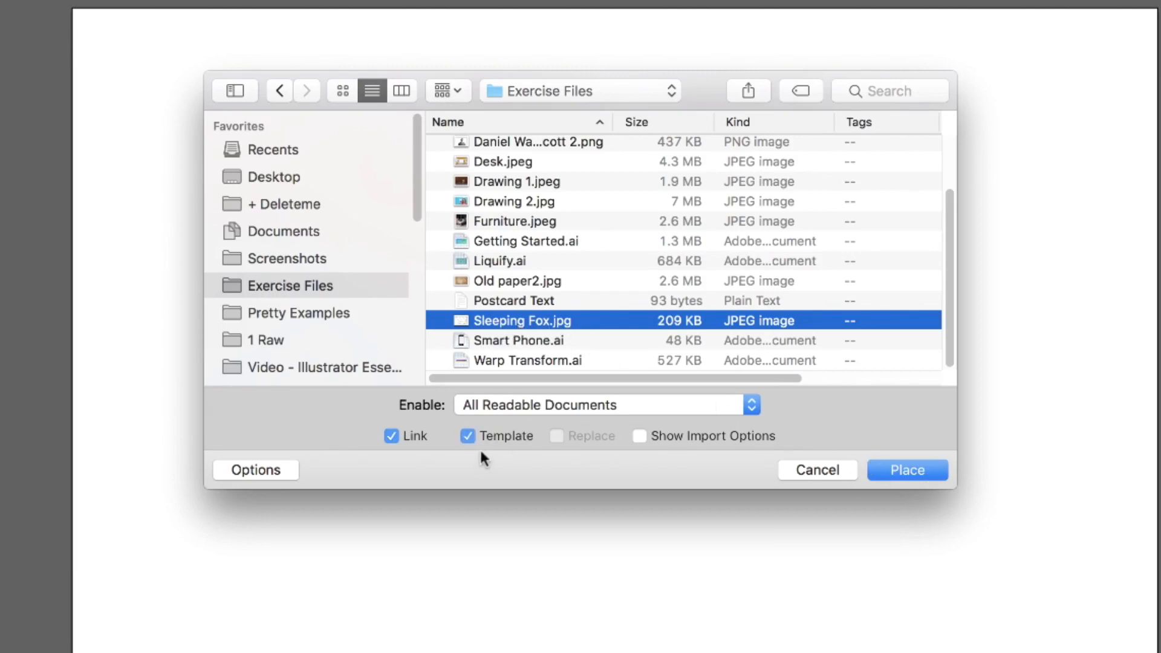
{"action": "left_click", "coordinate": [914, 469]}
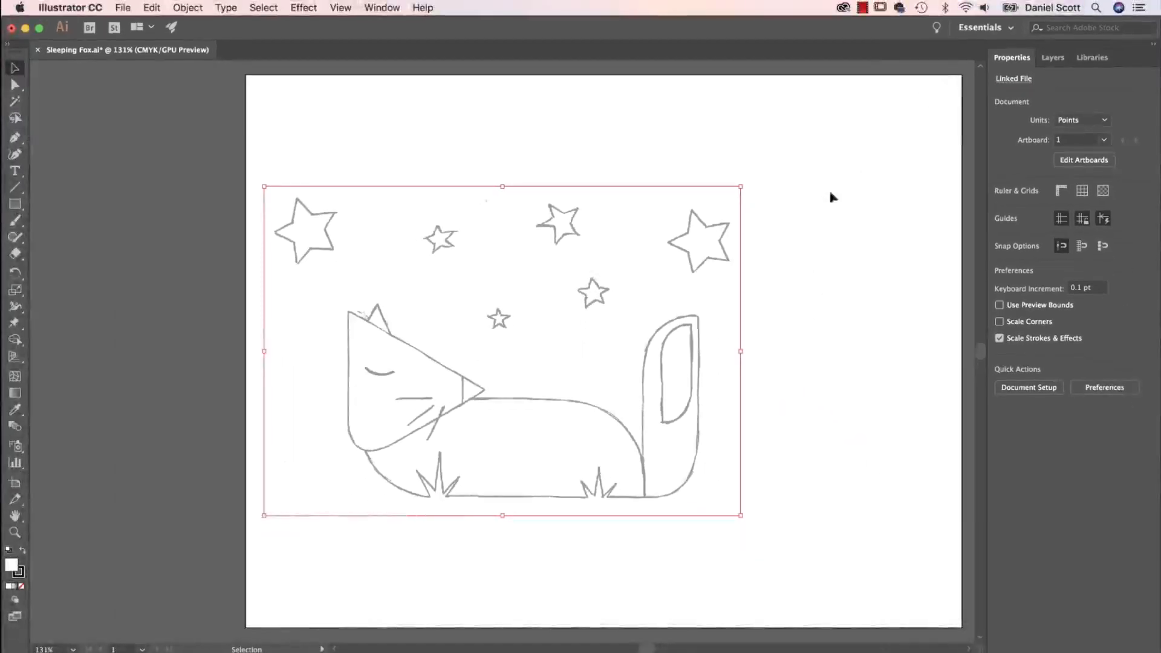
{"action": "left_click", "coordinate": [460, 157]}
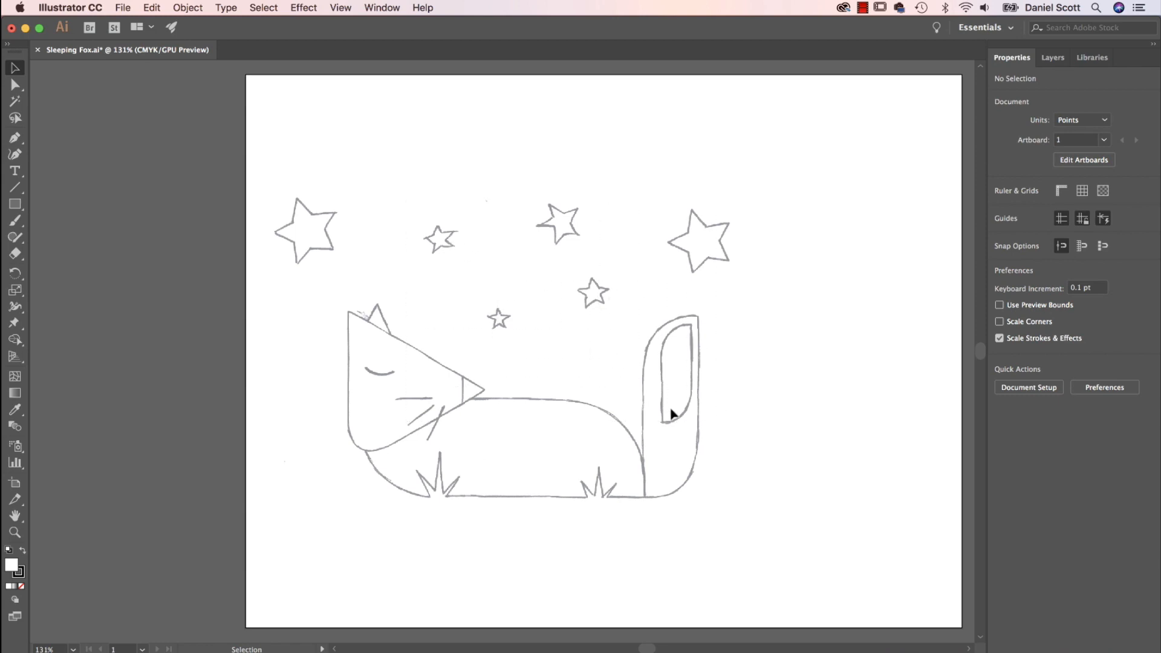
Step: Unlock the template layer, move the fox sketch to about the middle of the artboard, and lock the layer again
{"action": "left_click", "coordinate": [1057, 58]}
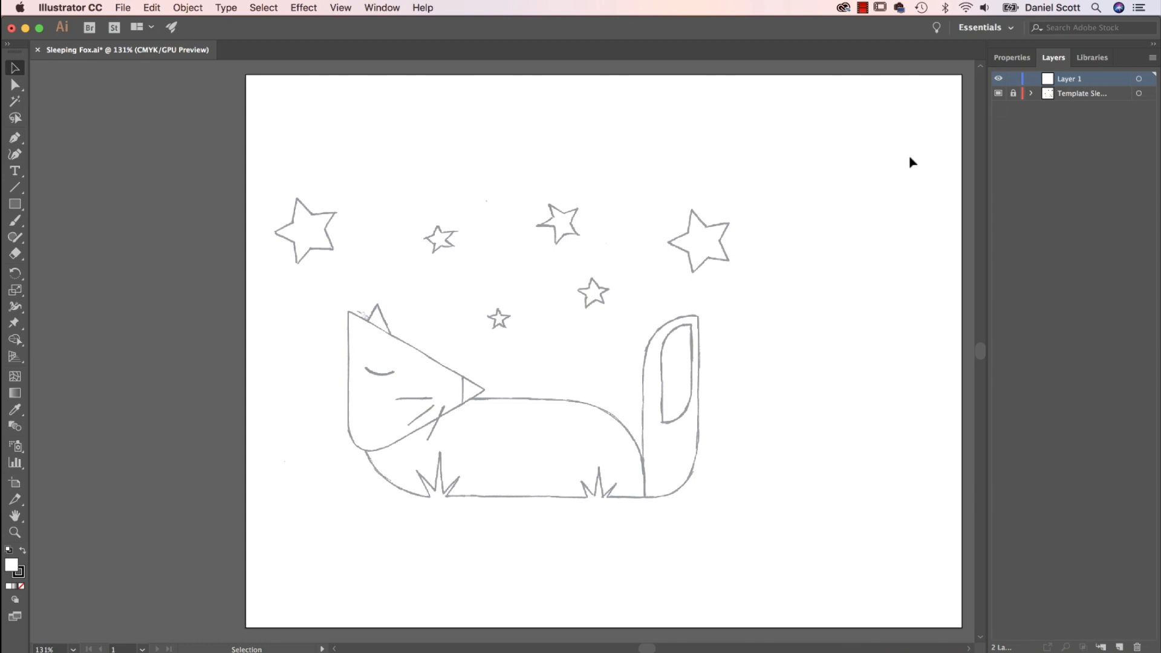
{"action": "scroll", "coordinate": [768, 360], "scroll_direction": "right", "scroll_amount": 5}
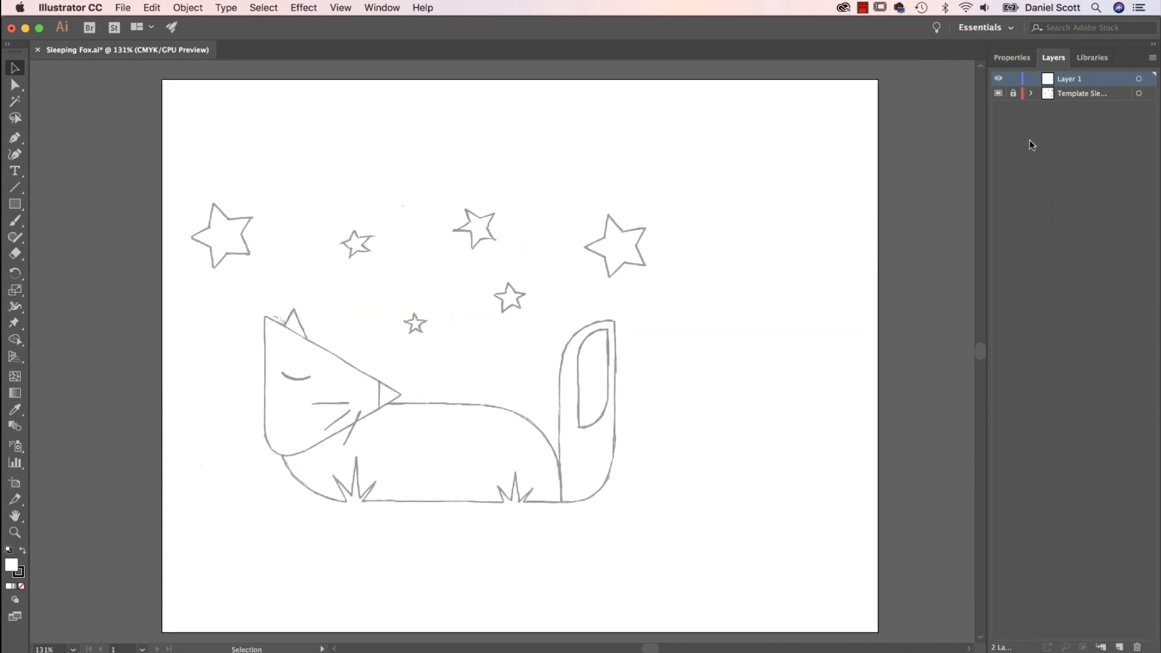
{"action": "left_click_drag", "start_coordinate": [508, 389], "coordinate": [665, 363]}
{"action": "left_click", "coordinate": [1013, 93]}
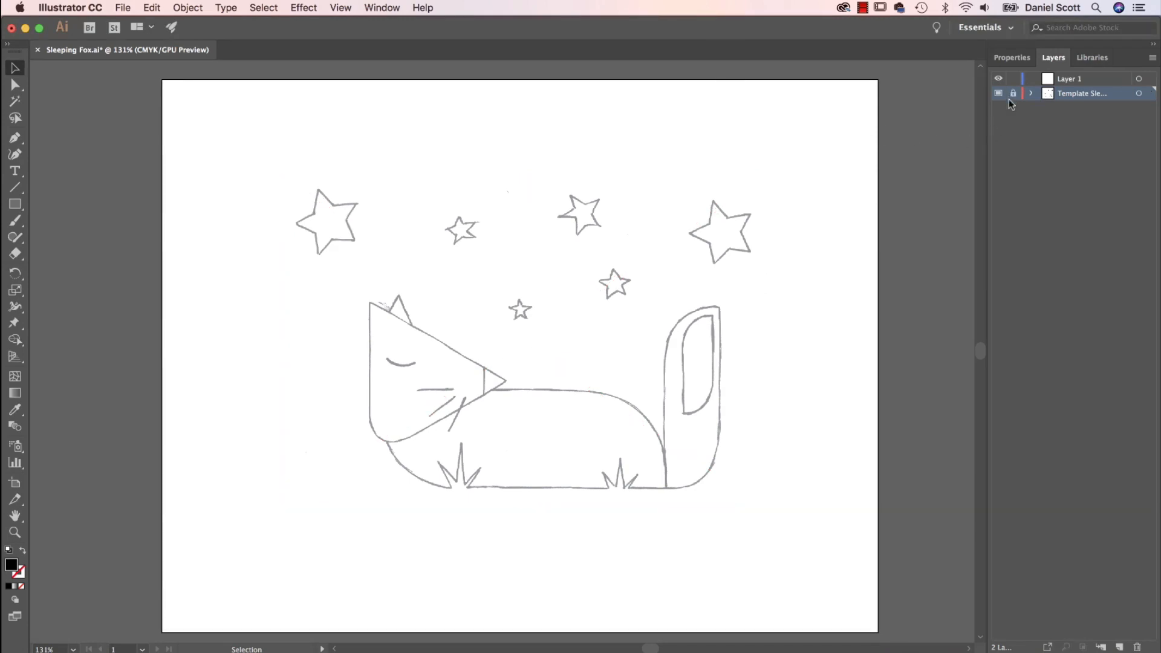
Step: Make Layer 1 active and draw a black rectangle about 310 x 114 pt over the fox's body
{"action": "left_click", "coordinate": [1066, 82]}
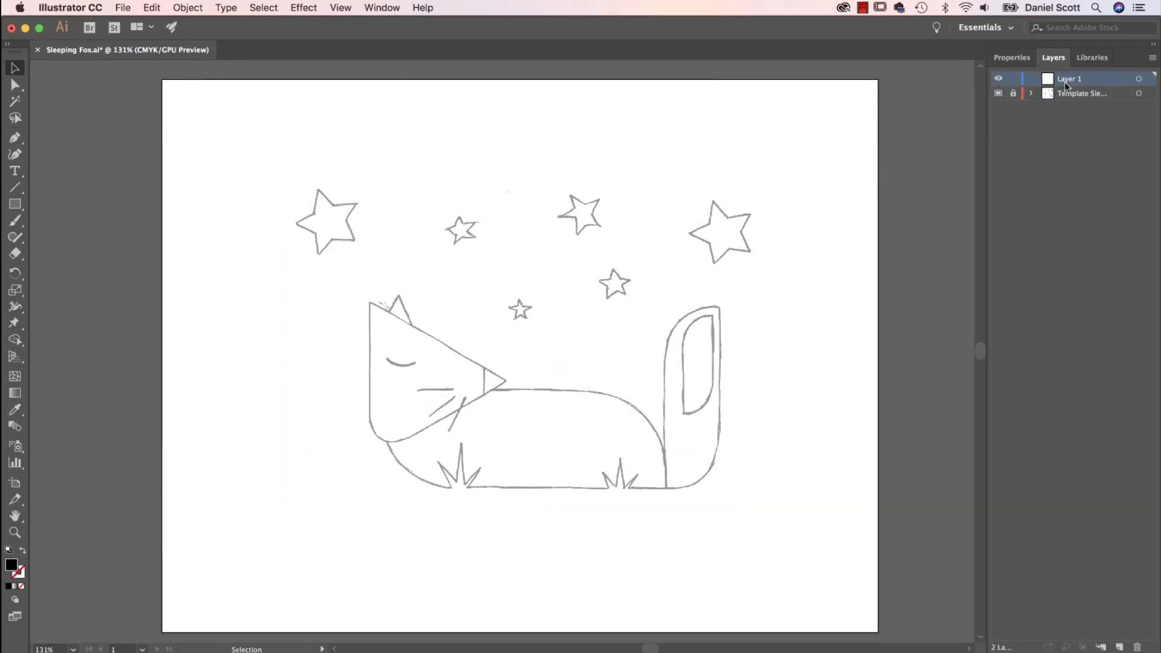
{"action": "left_click", "coordinate": [1013, 58]}
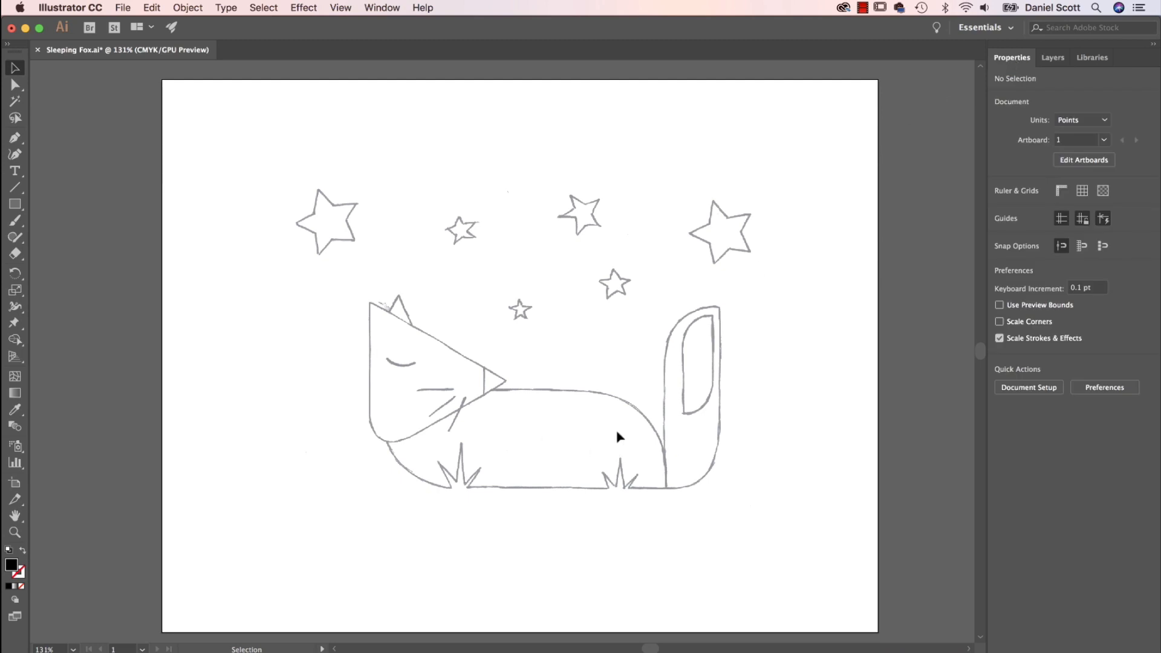
{"action": "left_click", "coordinate": [15, 205]}
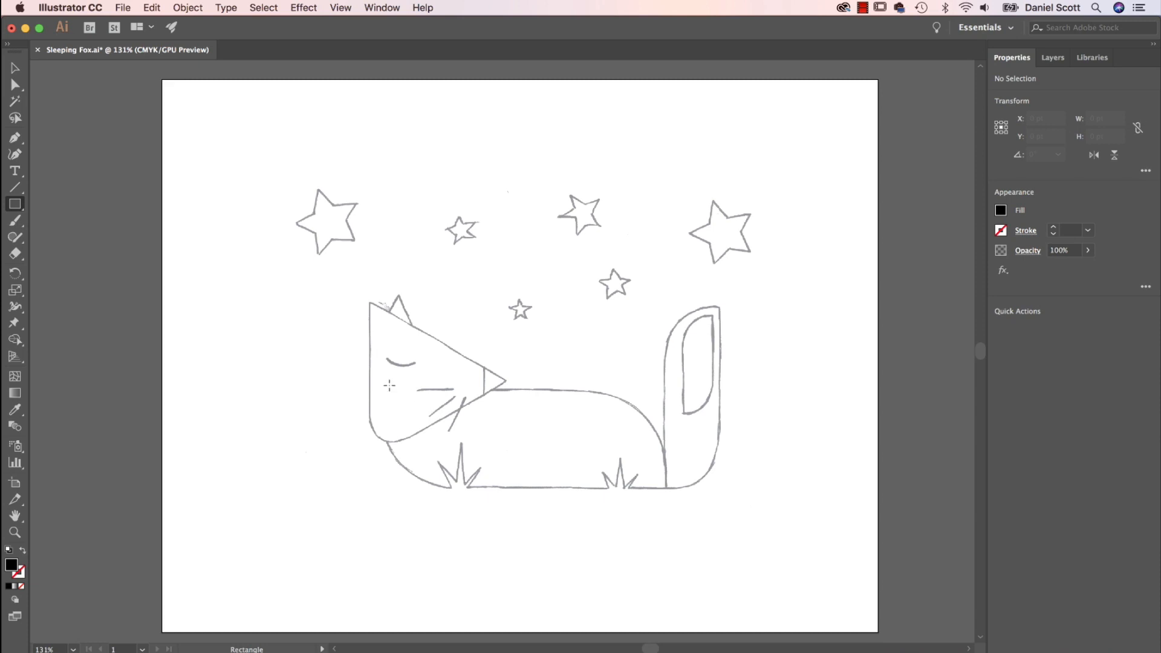
{"action": "left_click_drag", "start_coordinate": [390, 386], "coordinate": [684, 489]}
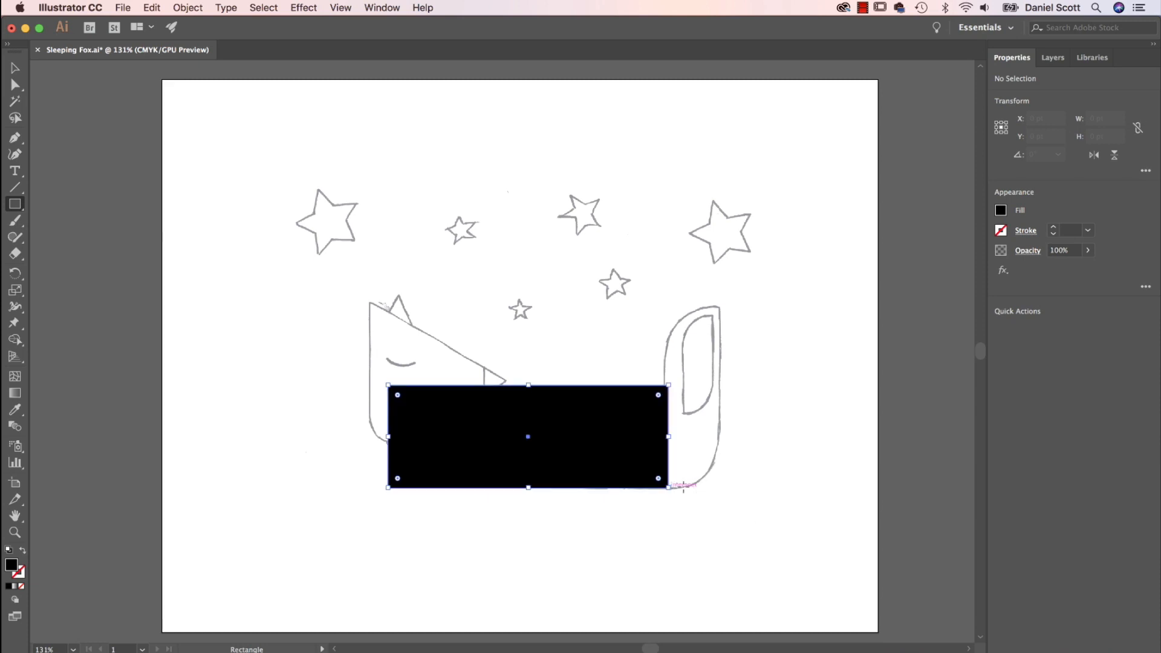
Step: Resize the black rectangle to match the body outline's upper and tail-side edges, about 309 x 107 pt
{"action": "left_click", "coordinate": [14, 68]}
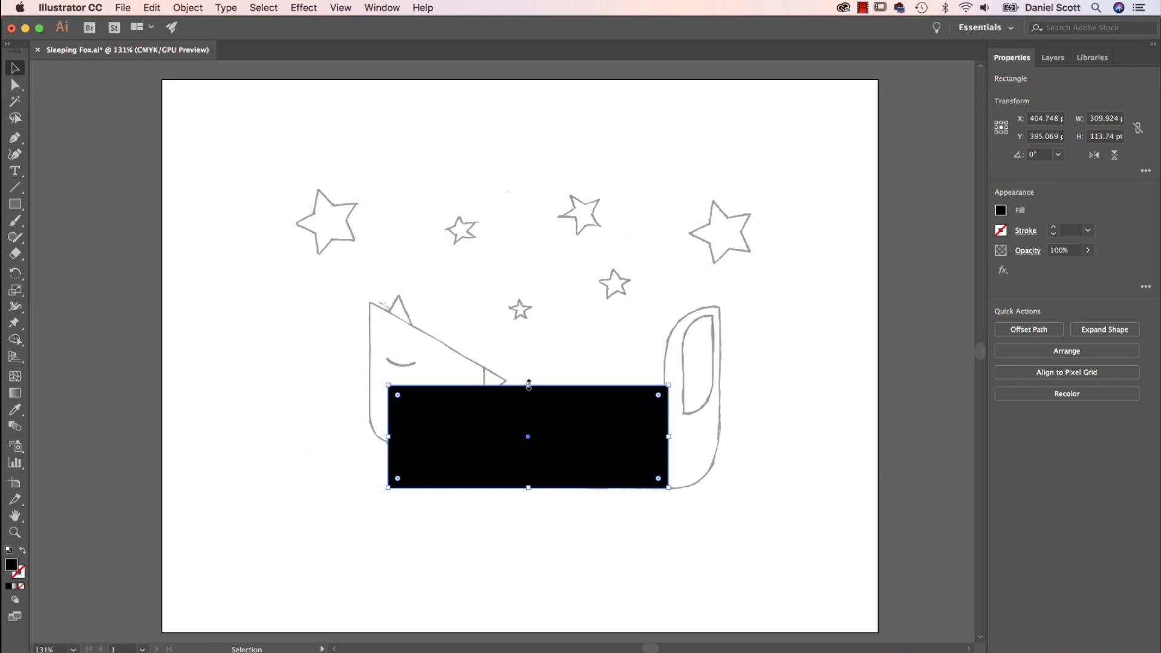
{"action": "left_click_drag", "start_coordinate": [528, 385], "coordinate": [529, 391]}
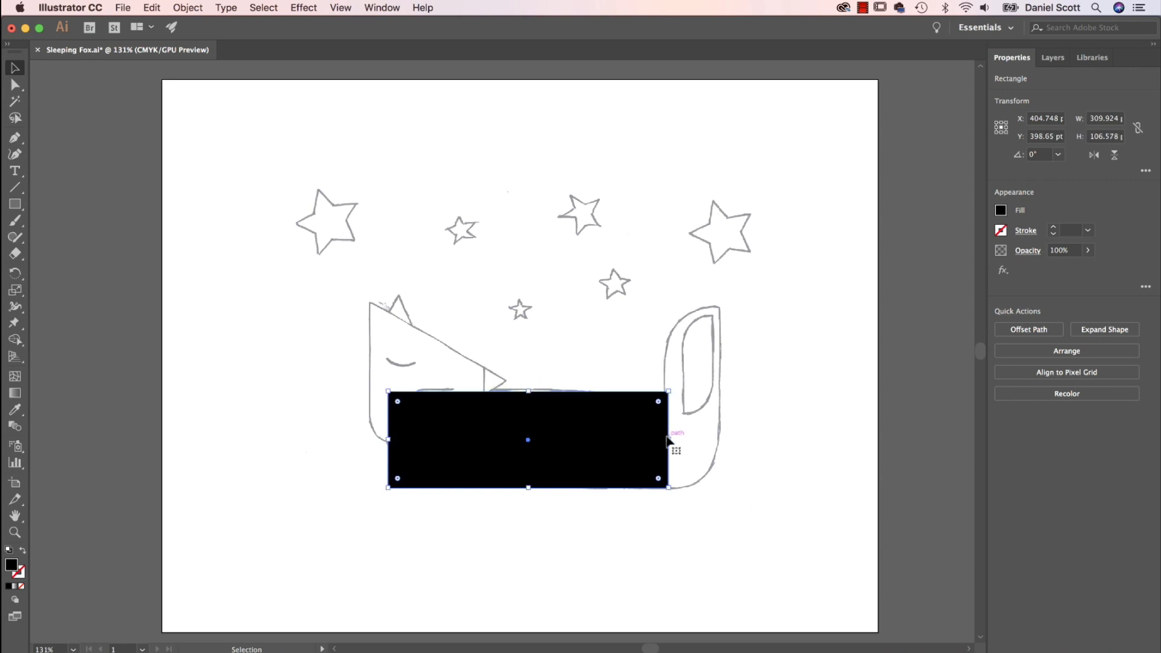
{"action": "mouse_move", "coordinate": [669, 441]}
{"action": "left_mouse_down"}
{"action": "mouse_move", "coordinate": [620, 441]}
{"action": "mouse_move", "coordinate": [668, 441]}
{"action": "left_mouse_up"}
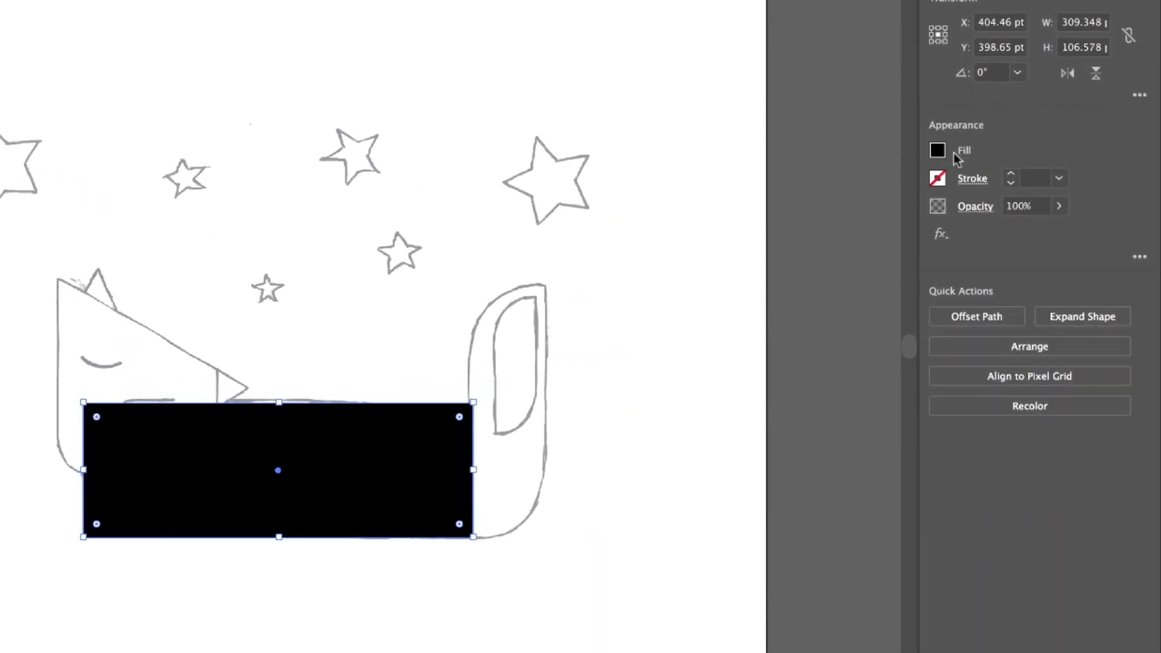
Step: Fill the black body rectangle with an orange swatch
{"action": "left_click", "coordinate": [937, 153]}
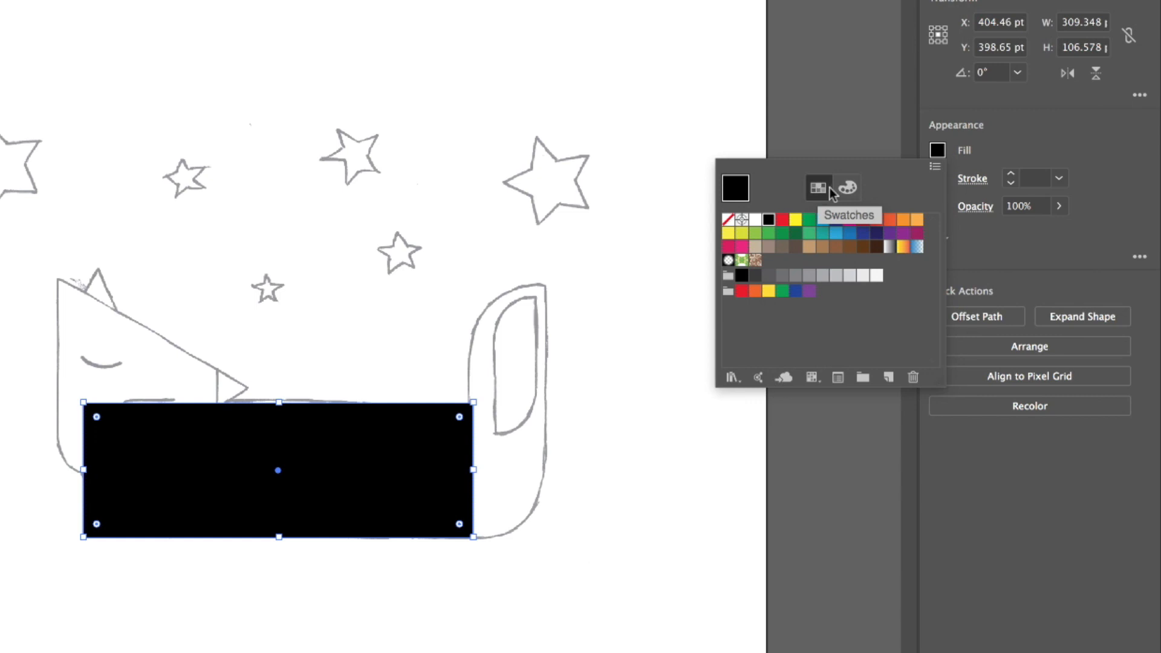
{"action": "left_click", "coordinate": [847, 188]}
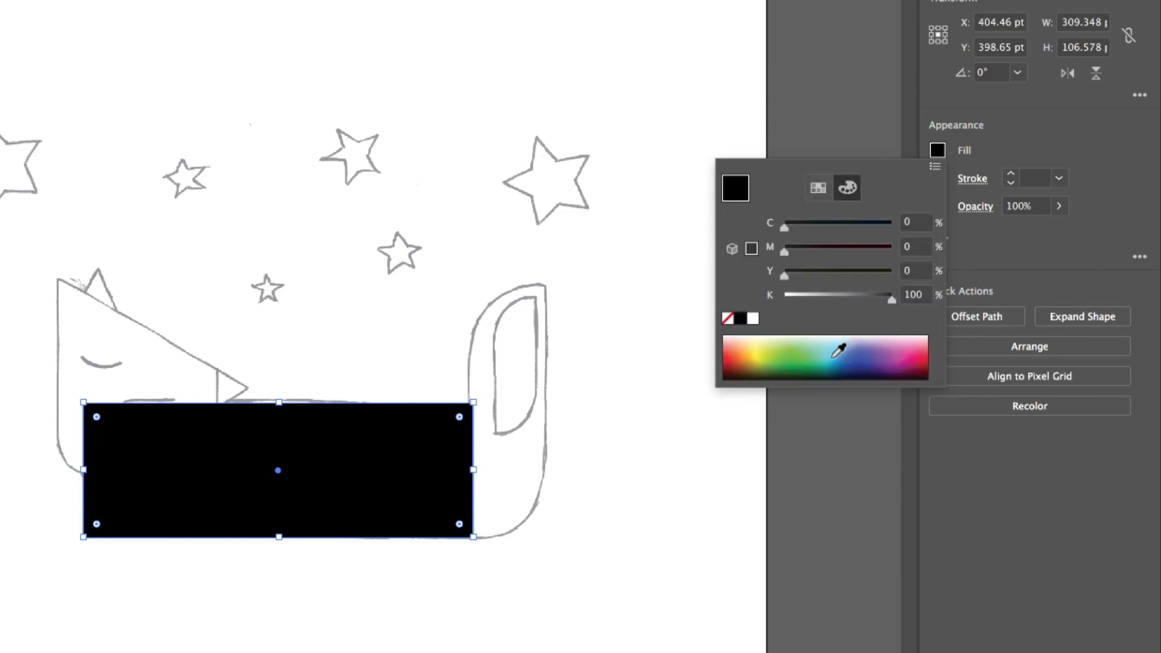
{"action": "left_click", "coordinate": [824, 190]}
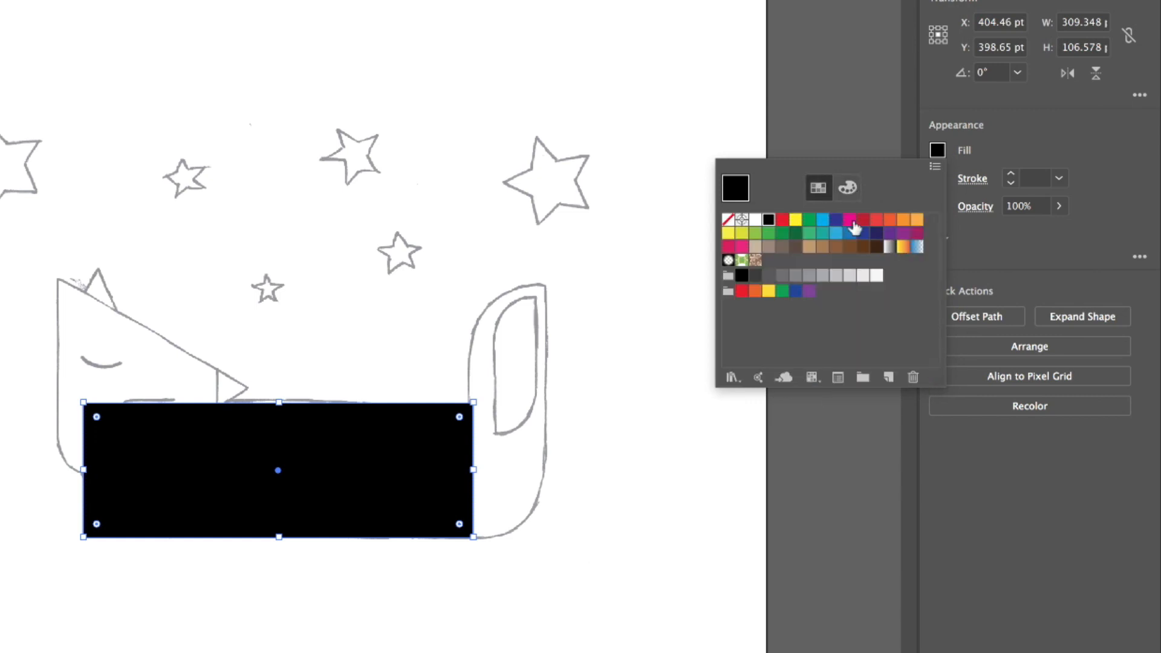
{"action": "left_click", "coordinate": [890, 220]}
{"action": "left_click", "coordinate": [907, 223]}
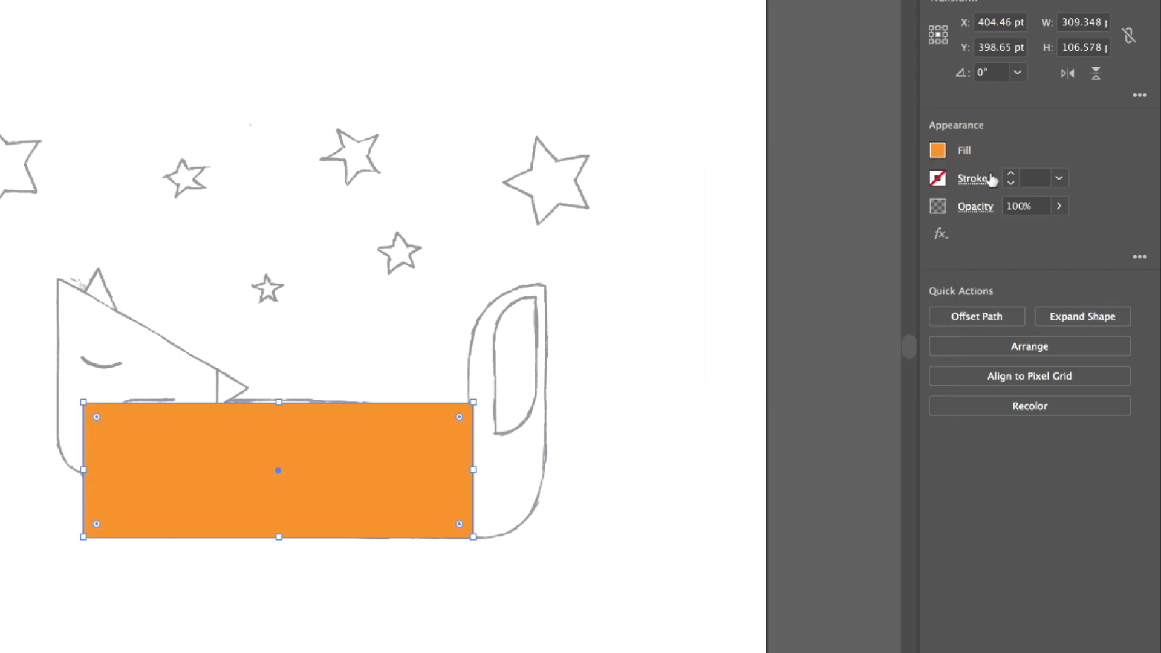
Step: Apply a black 1 pt stroke to the orange rectangle, deselect it to check the outline, and select it again
{"action": "left_click", "coordinate": [939, 179]}
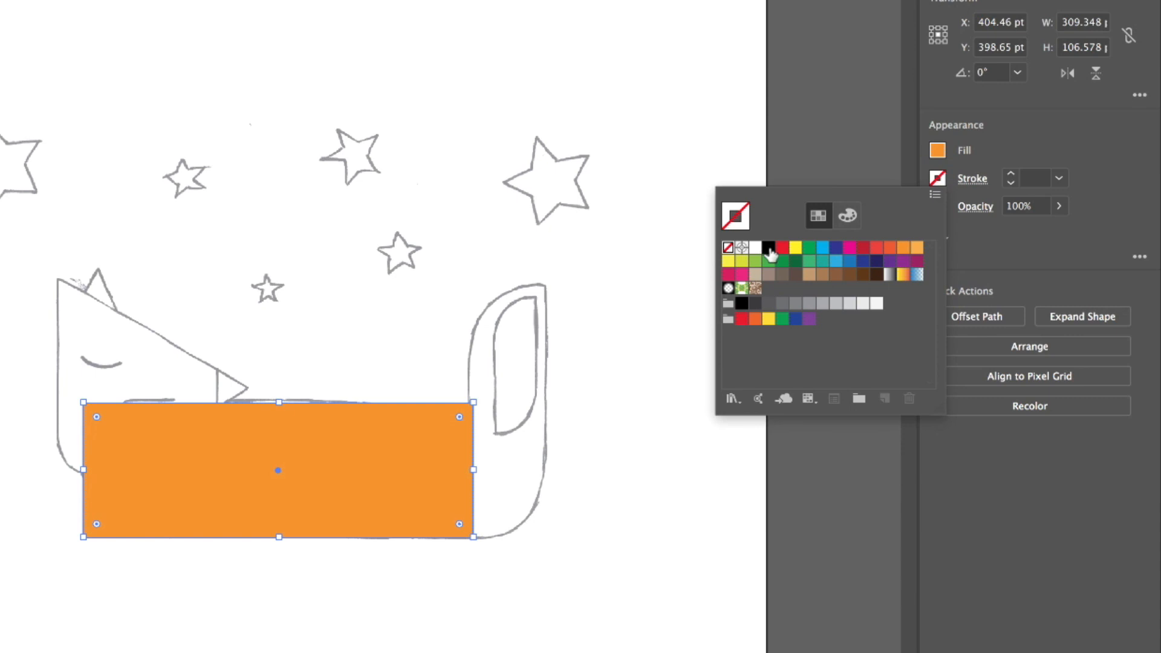
{"action": "left_click", "coordinate": [769, 248]}
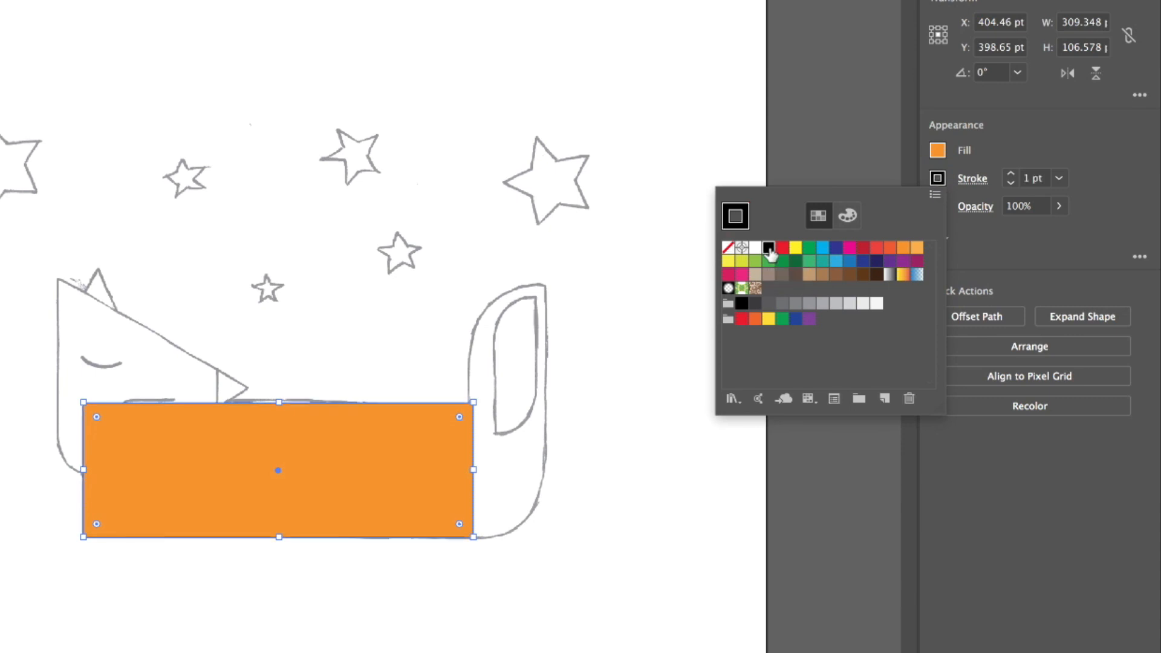
{"action": "left_click", "coordinate": [593, 433]}
{"action": "left_click", "coordinate": [594, 436]}
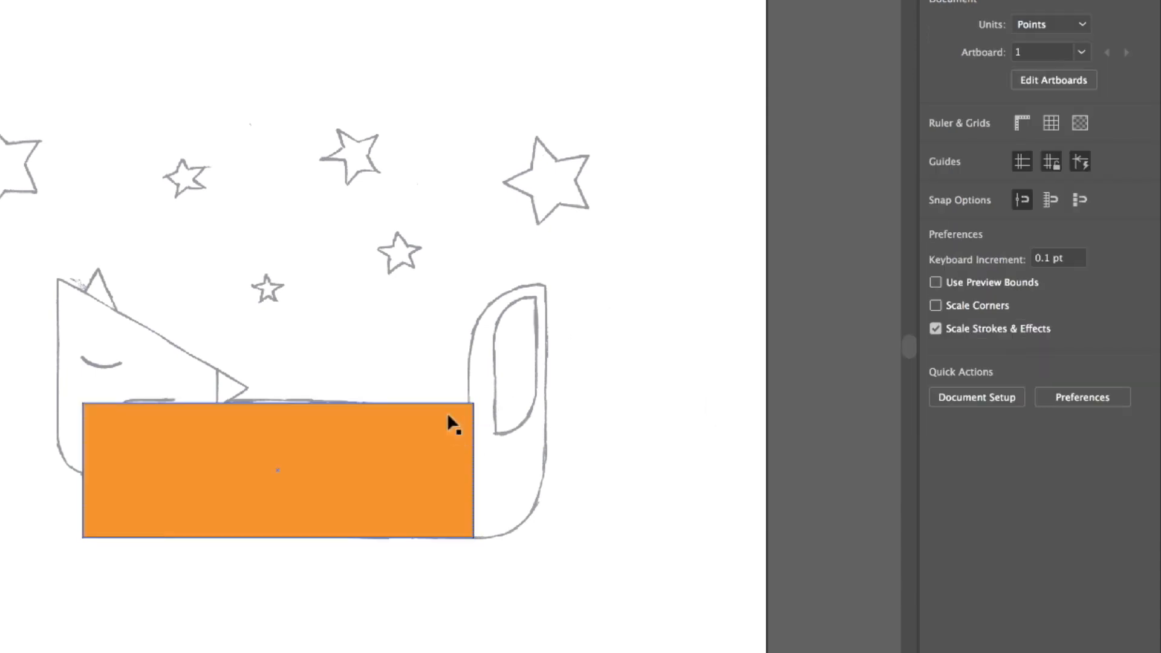
{"action": "left_click", "coordinate": [421, 436]}
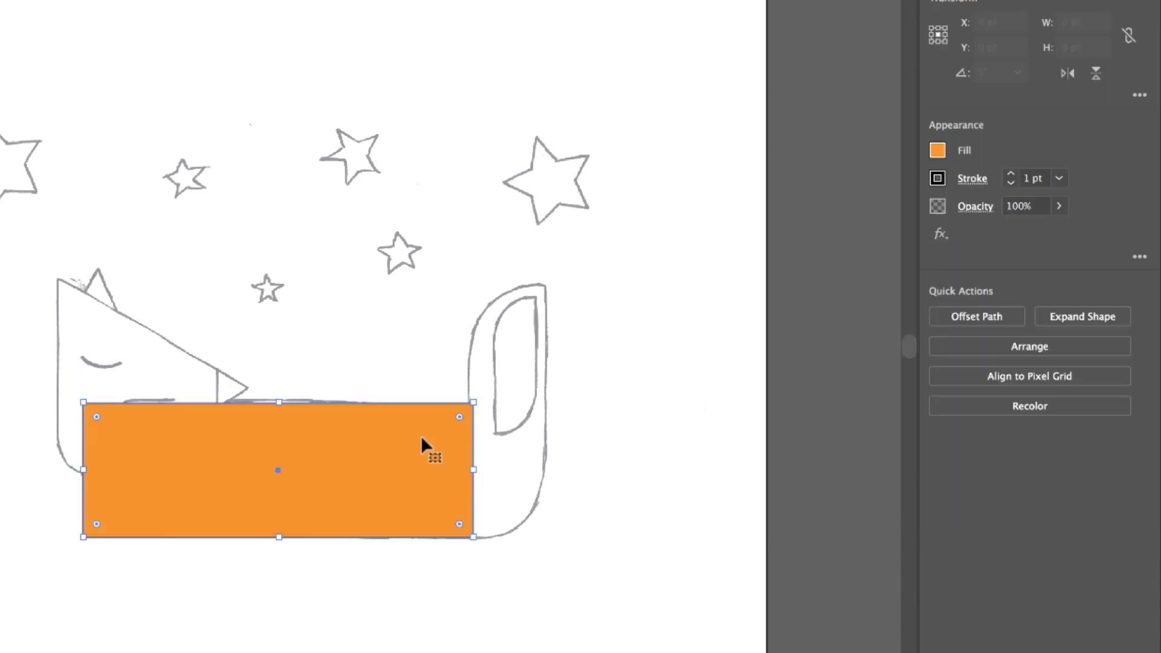
Step: Set the orange rectangle's stroke to None and deselect the rectangle
{"action": "left_click", "coordinate": [938, 178]}
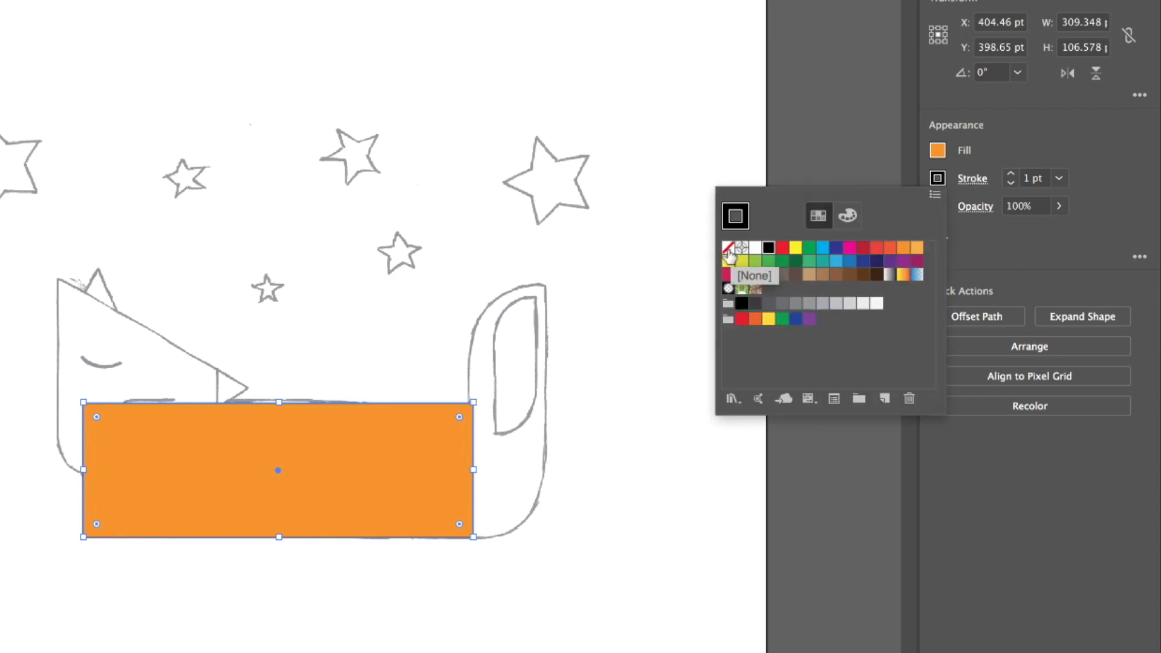
{"action": "left_click", "coordinate": [729, 248]}
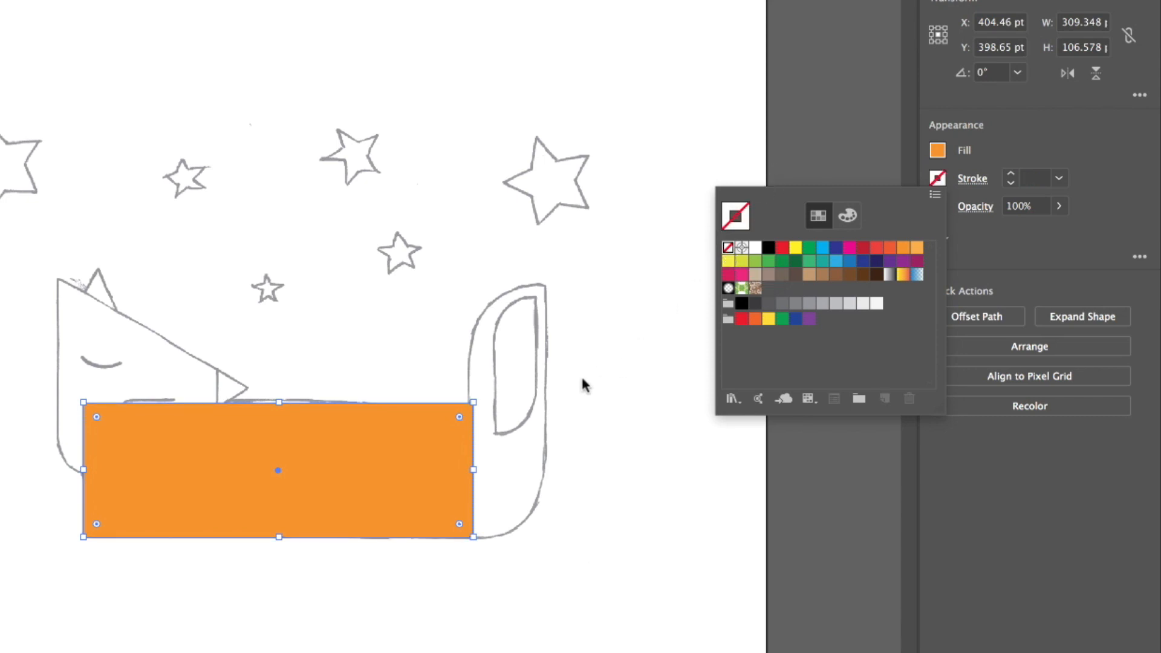
{"action": "left_click", "coordinate": [605, 317]}
{"action": "left_click", "coordinate": [596, 372]}
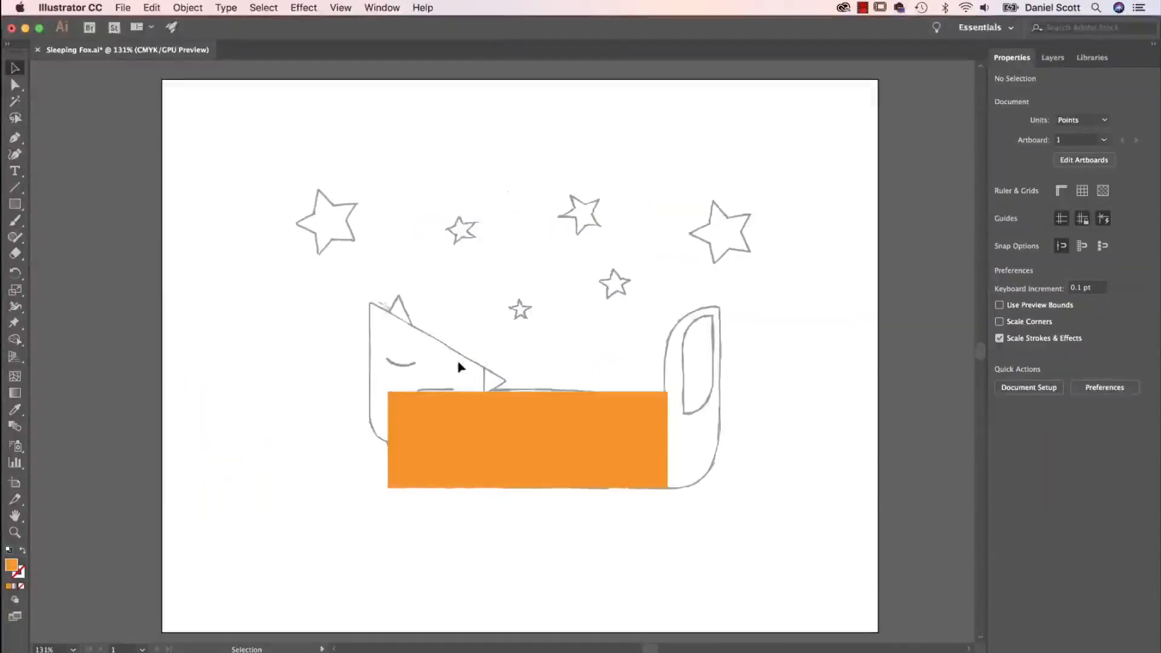
Step: Try rounding all four corners of the orange rectangle together, and undo the corner radius change
{"action": "left_click", "coordinate": [532, 404]}
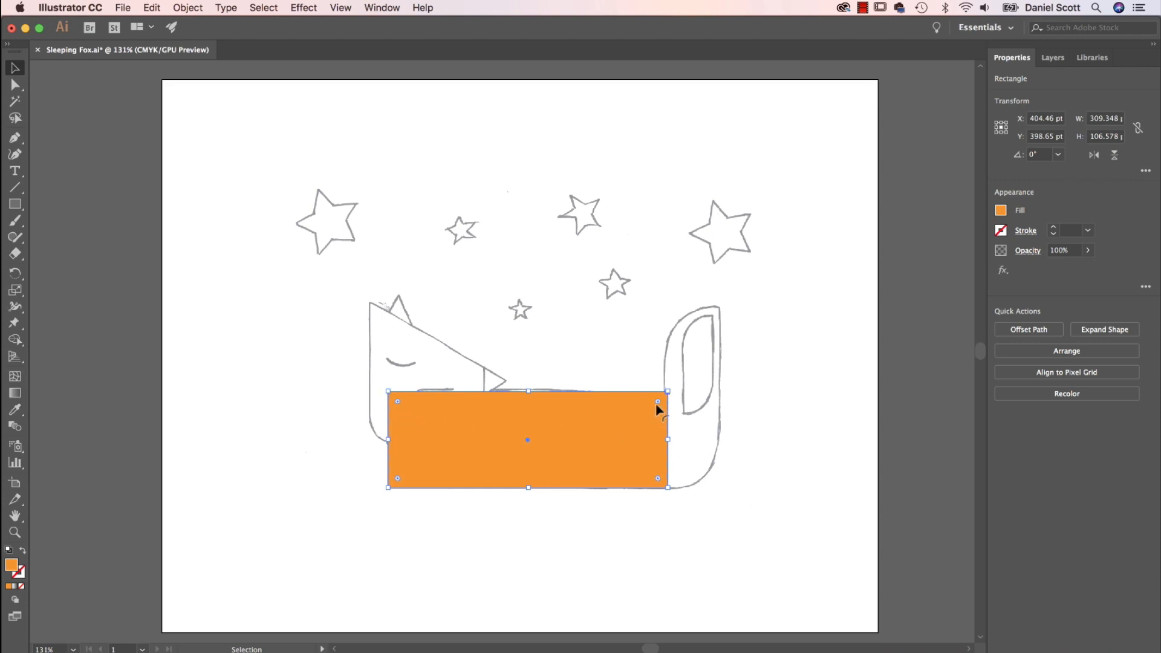
{"action": "left_click_drag", "start_coordinate": [659, 403], "coordinate": [633, 422]}
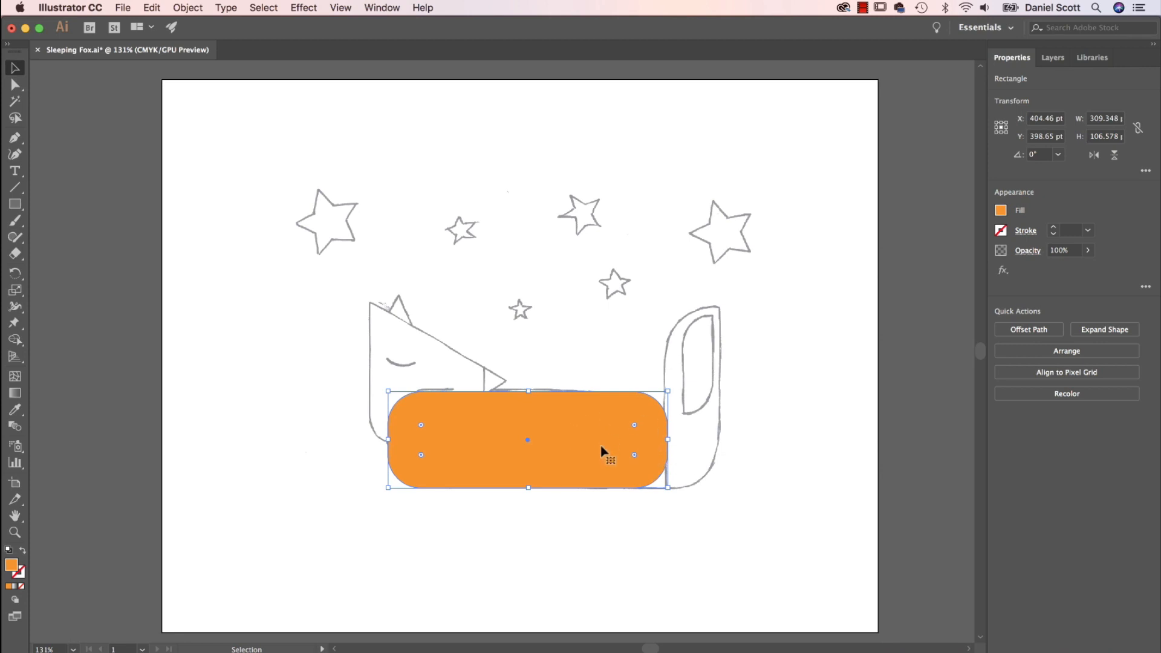
{"action": "left_click", "coordinate": [151, 7]}
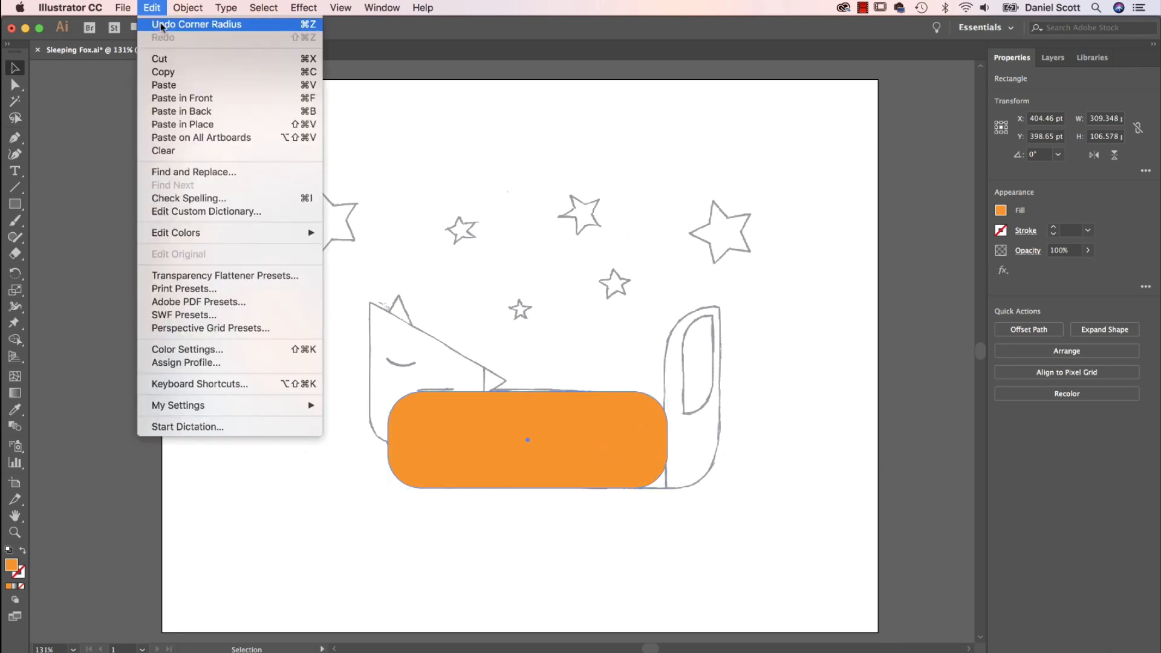
{"action": "left_click", "coordinate": [306, 26]}
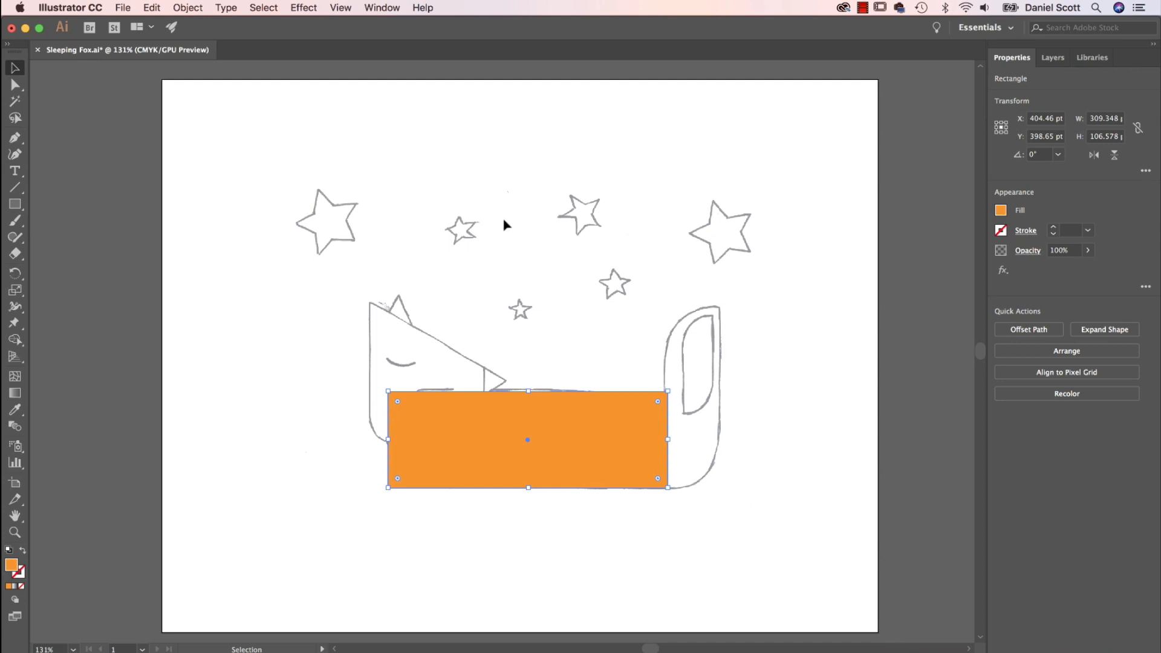
Step: Try moving the whole orange rectangle up off the fox's body, and undo the moves
{"action": "left_click_drag", "start_coordinate": [619, 443], "coordinate": [530, 250]}
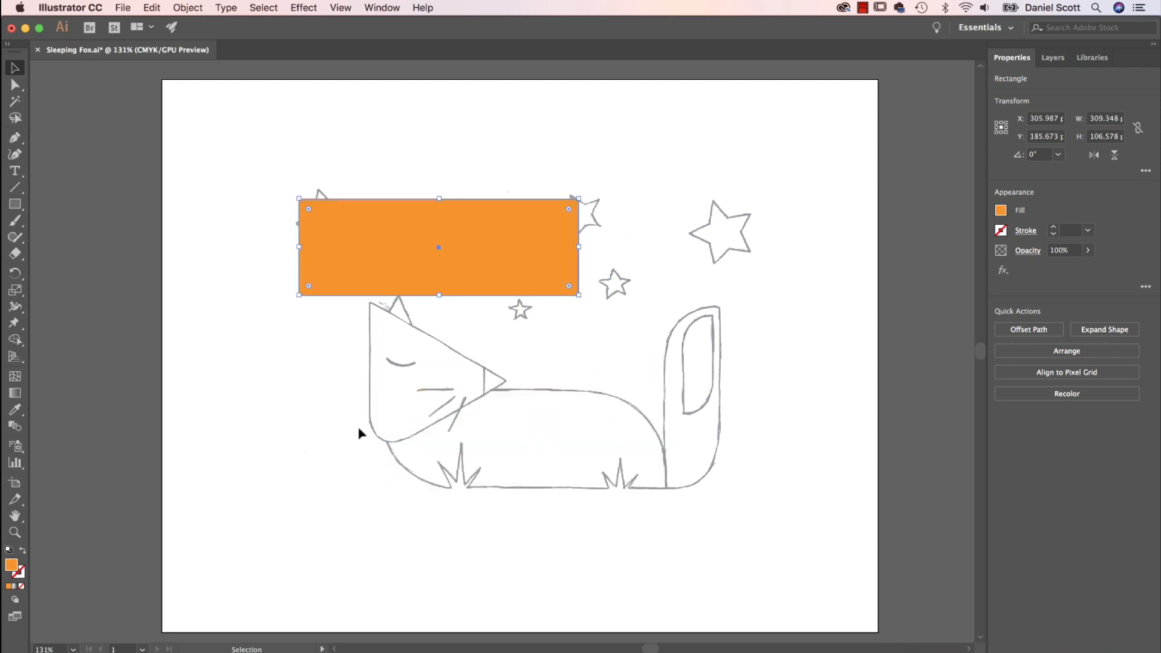
{"action": "key", "text": "super+z"}
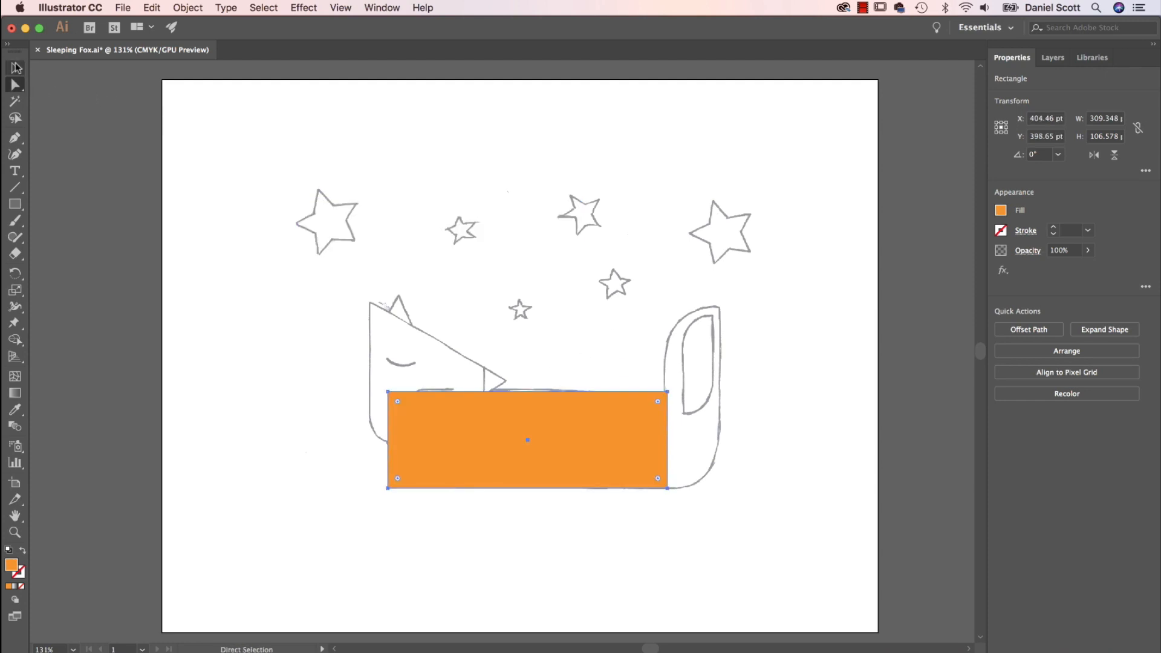
{"action": "key", "text": "super+z"}
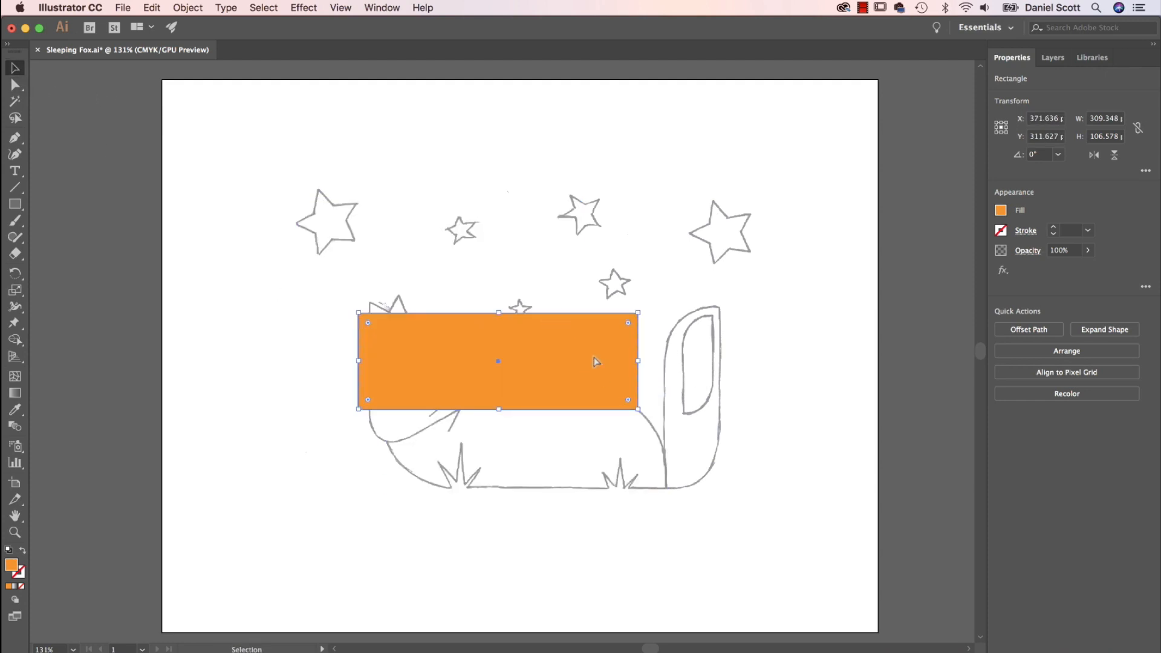
{"action": "key", "text": "super+shift+z"}
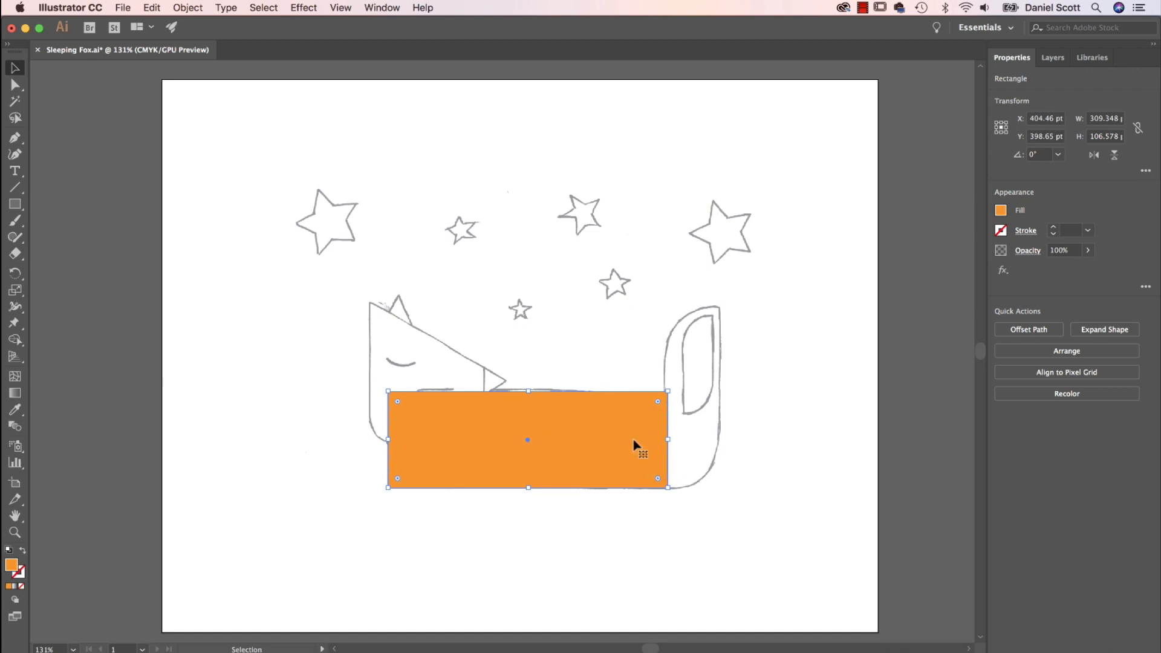
Step: Select only the orange rectangle's upper corner point beside the tail using Direct Selection
{"action": "left_click", "coordinate": [14, 86]}
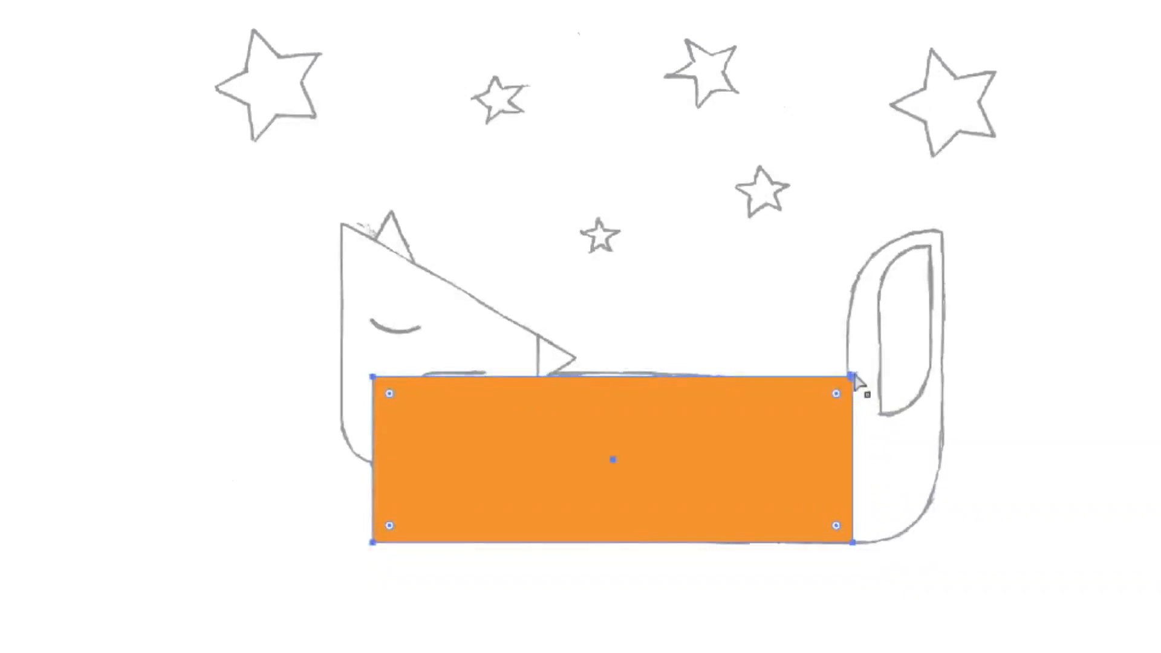
{"action": "left_click", "coordinate": [854, 378]}
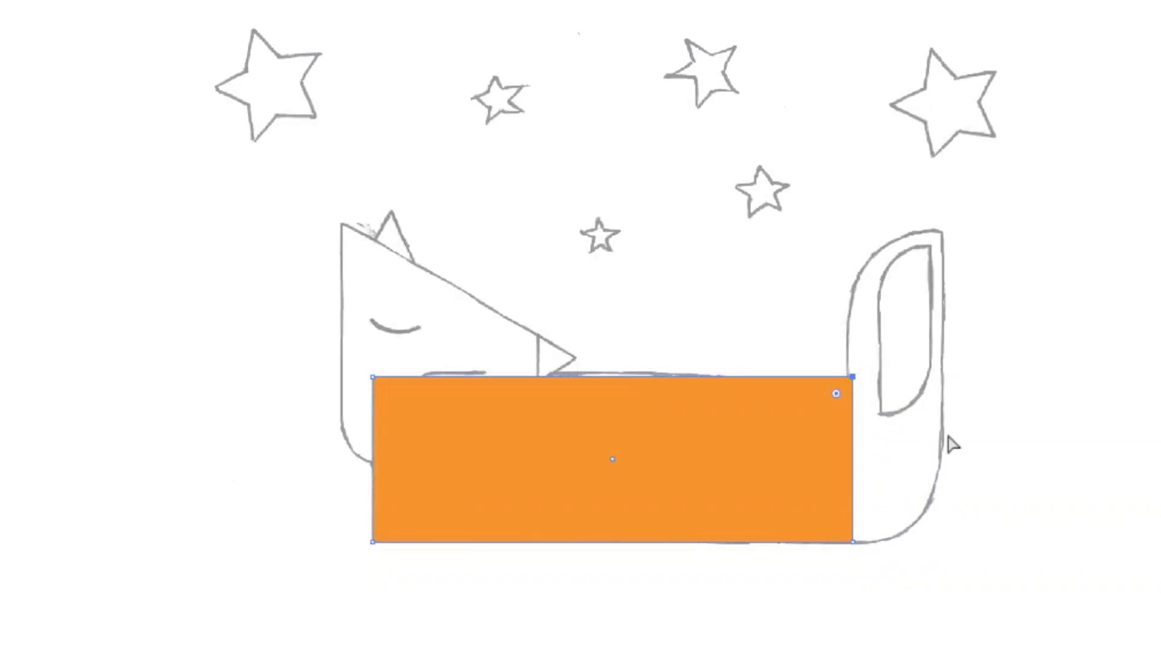
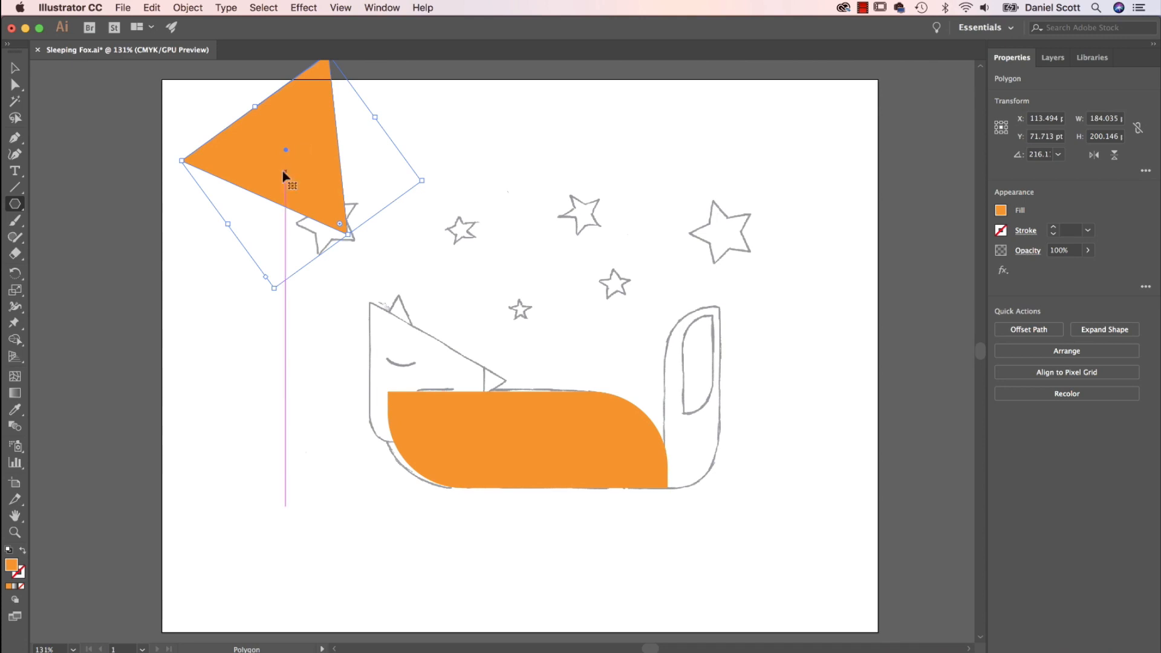
Step: Delete the tilted orange triangle above the fox's head
{"action": "key", "text": "Delete"}
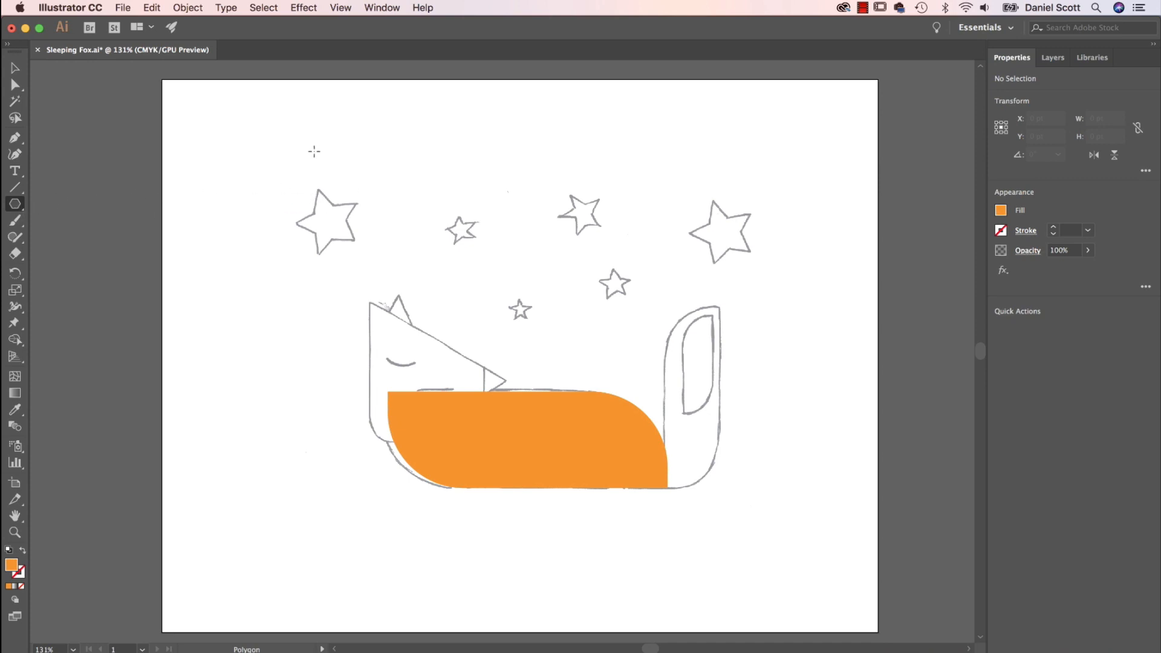
Step: Create a five-sided polygon with a radius of 116.2134 pt above the fox's head, and delete it
{"action": "left_click", "coordinate": [306, 153]}
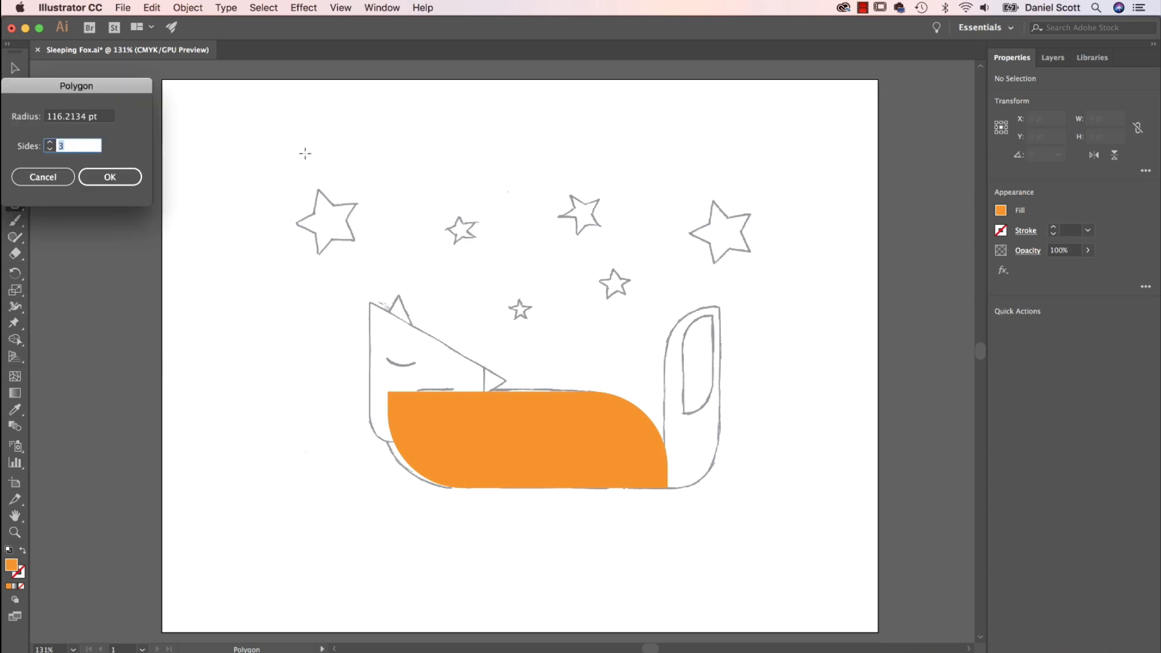
{"action": "left_click_drag", "start_coordinate": [108, 101], "coordinate": [330, 132]}
{"action": "left_click", "coordinate": [272, 175]}
{"action": "left_click", "coordinate": [272, 174]}
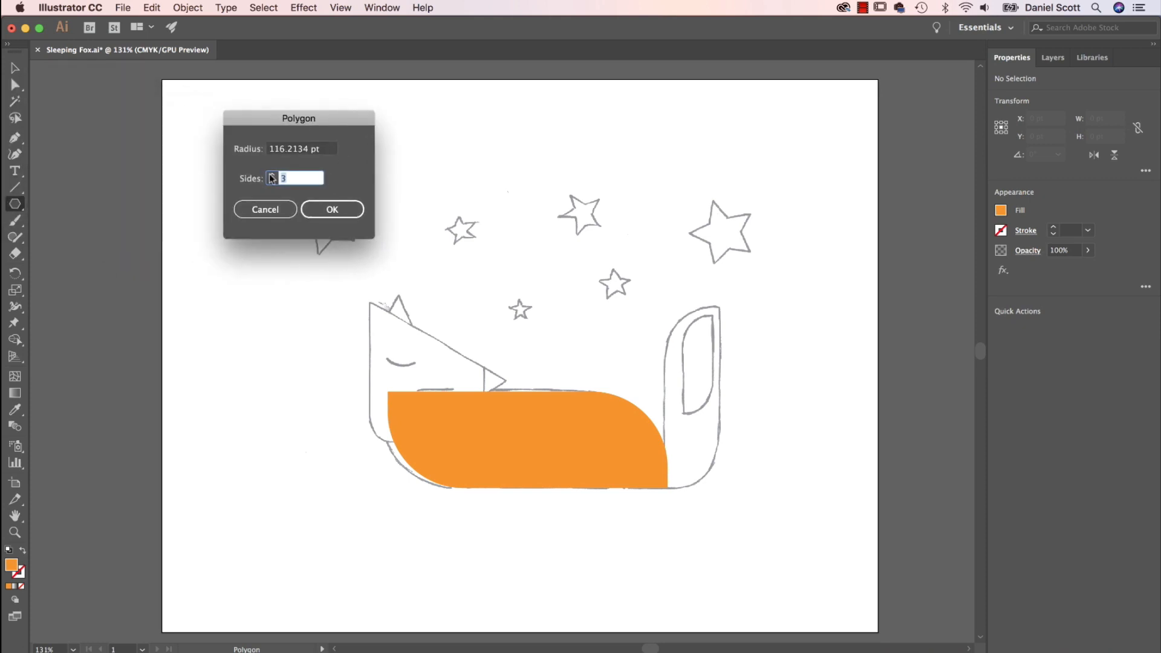
{"action": "left_click", "coordinate": [314, 206]}
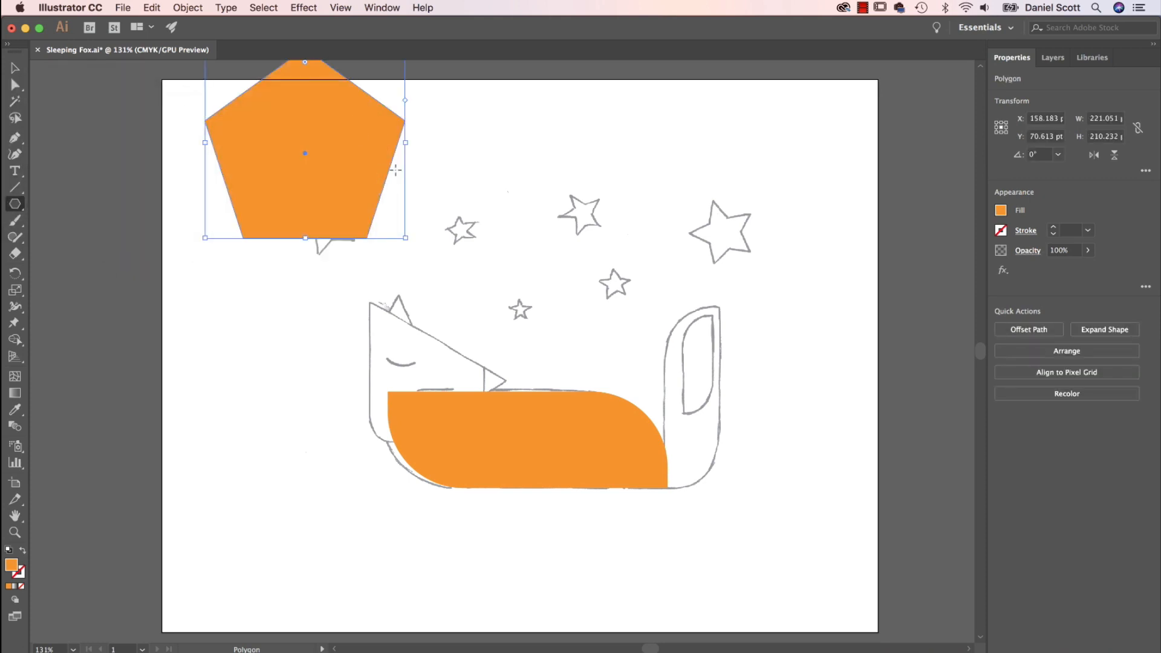
{"action": "key", "text": "Delete"}
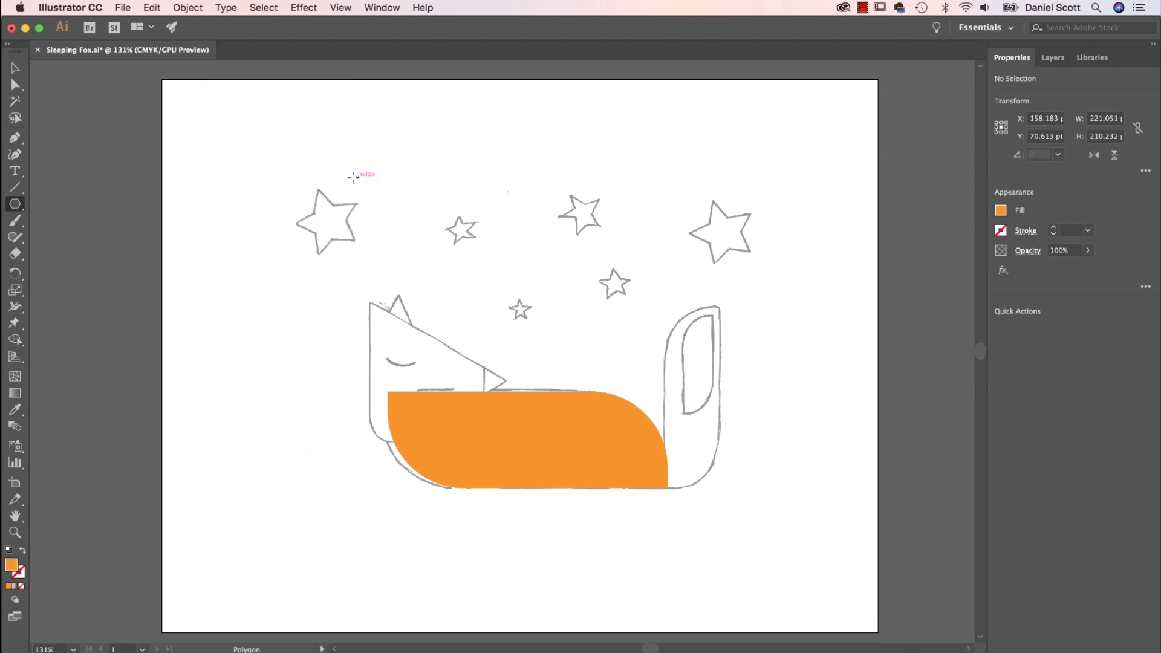
Step: Create a three-sided polygon with a radius of 116.2134 pt and move it down beside the fox's head
{"action": "left_click", "coordinate": [291, 145]}
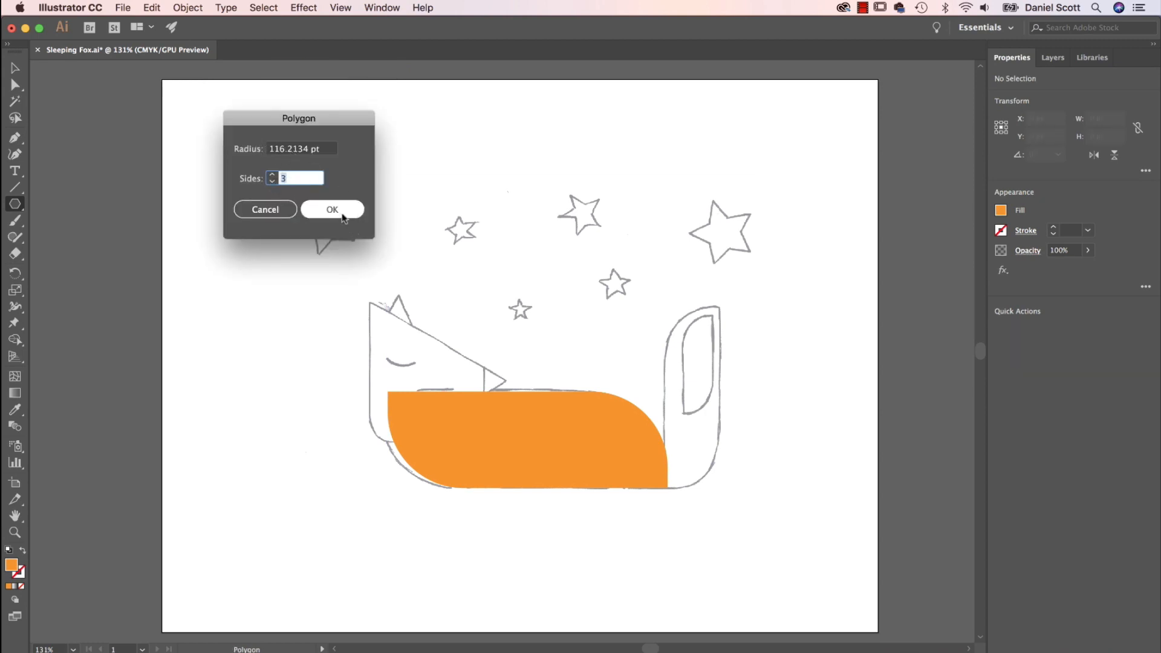
{"action": "left_click", "coordinate": [343, 211]}
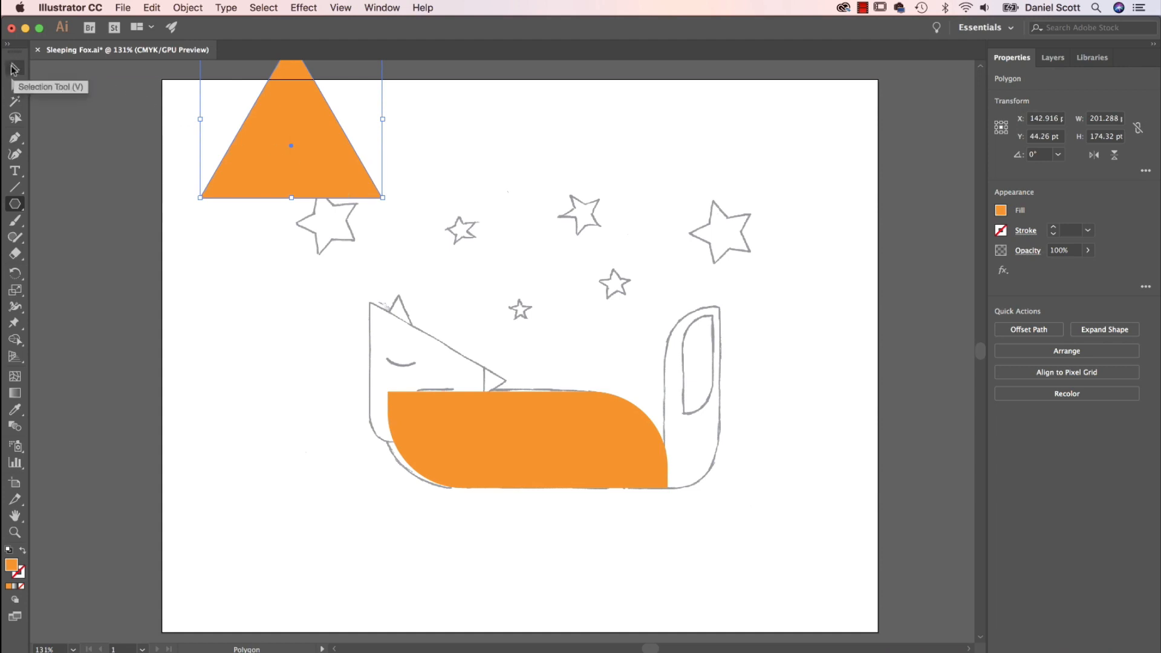
{"action": "left_click", "coordinate": [13, 68]}
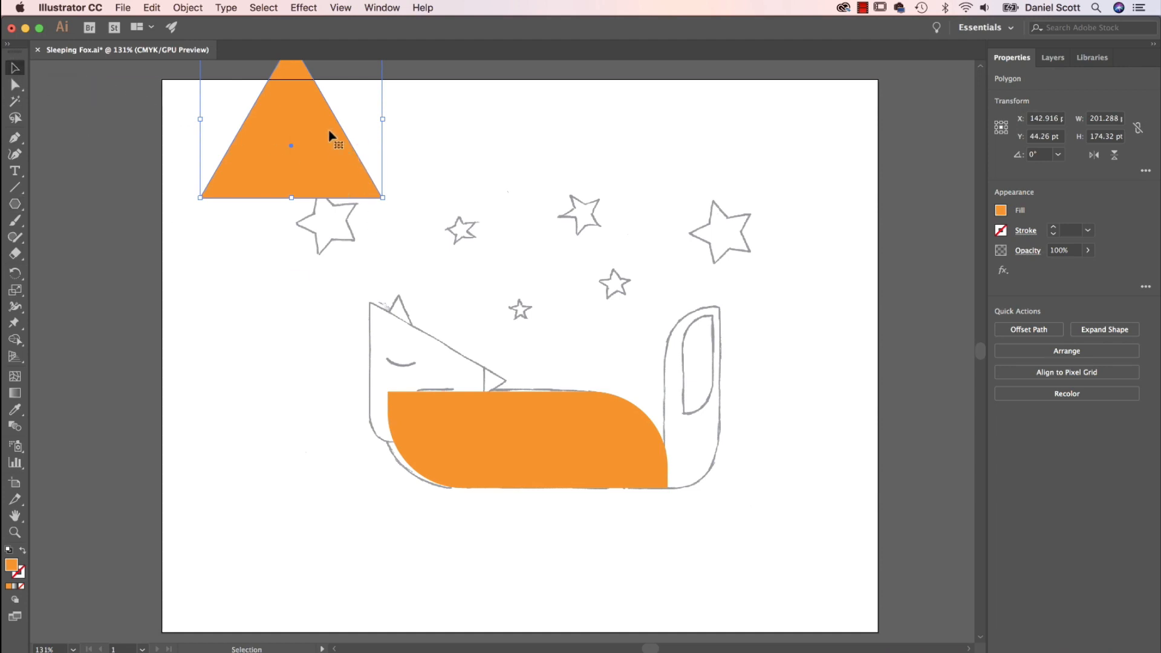
{"action": "left_click_drag", "start_coordinate": [291, 149], "coordinate": [296, 322]}
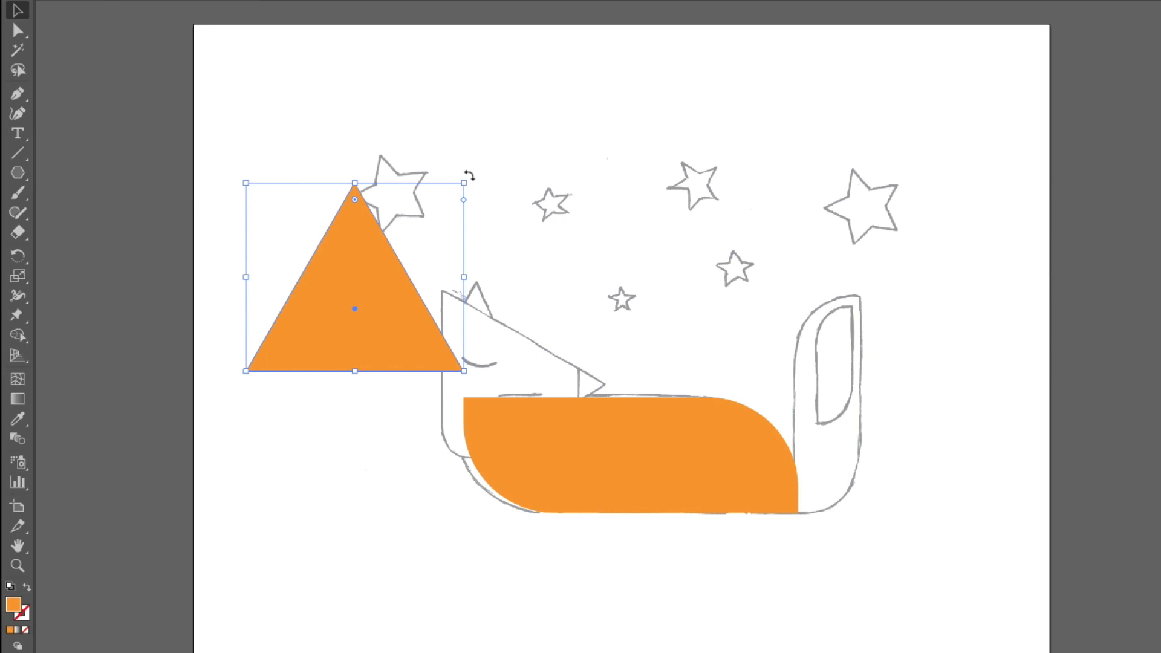
Step: Try rotating the orange triangle slightly clockwise, and undo the rotation
{"action": "mouse_move", "coordinate": [470, 174]}
{"action": "left_mouse_down"}
{"action": "mouse_move", "coordinate": [474, 241]}
{"action": "mouse_move", "coordinate": [440, 139]}
{"action": "mouse_move", "coordinate": [393, 121]}
{"action": "mouse_move", "coordinate": [536, 293]}
{"action": "mouse_move", "coordinate": [402, 130]}
{"action": "mouse_move", "coordinate": [479, 189]}
{"action": "left_mouse_up"}
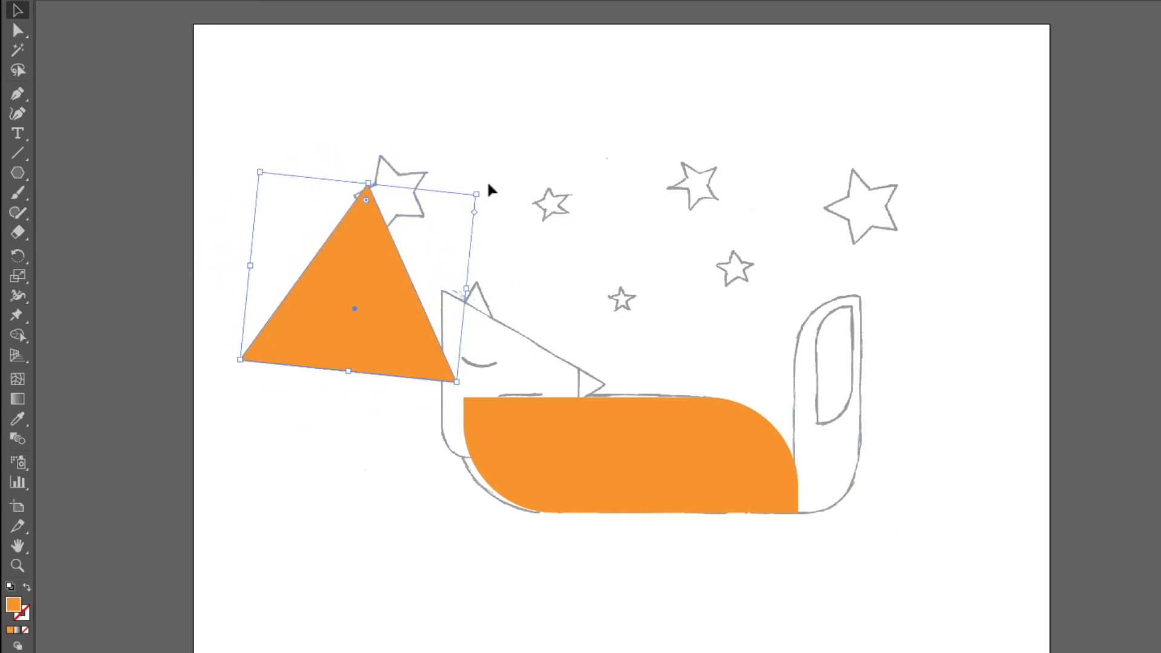
{"action": "key", "text": "ctrl+z"}
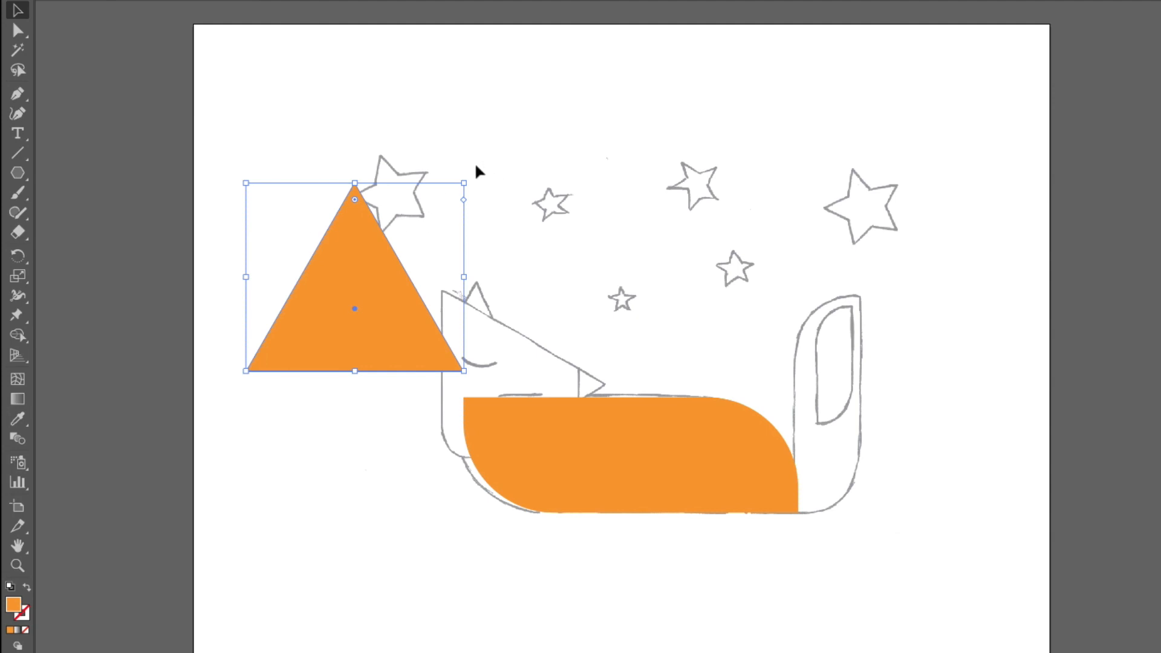
Step: Rotate the orange triangle to 270° so that it points toward the fox's nose
{"action": "left_click_drag", "start_coordinate": [470, 175], "coordinate": [492, 234]}
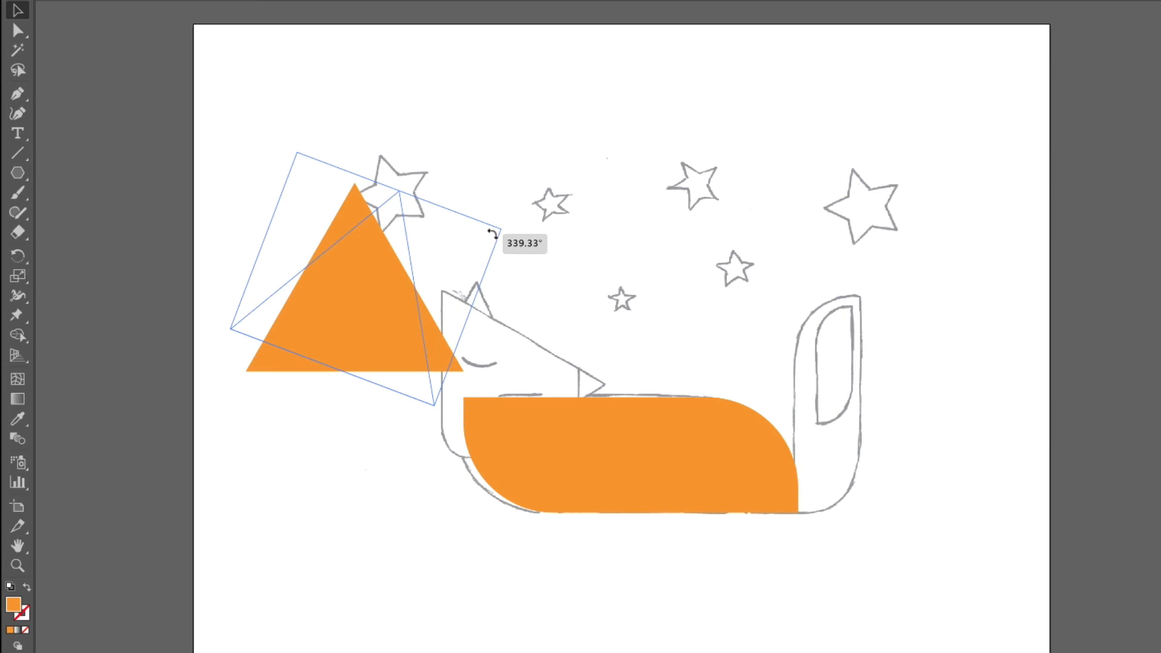
{"action": "key", "text": "shift"}
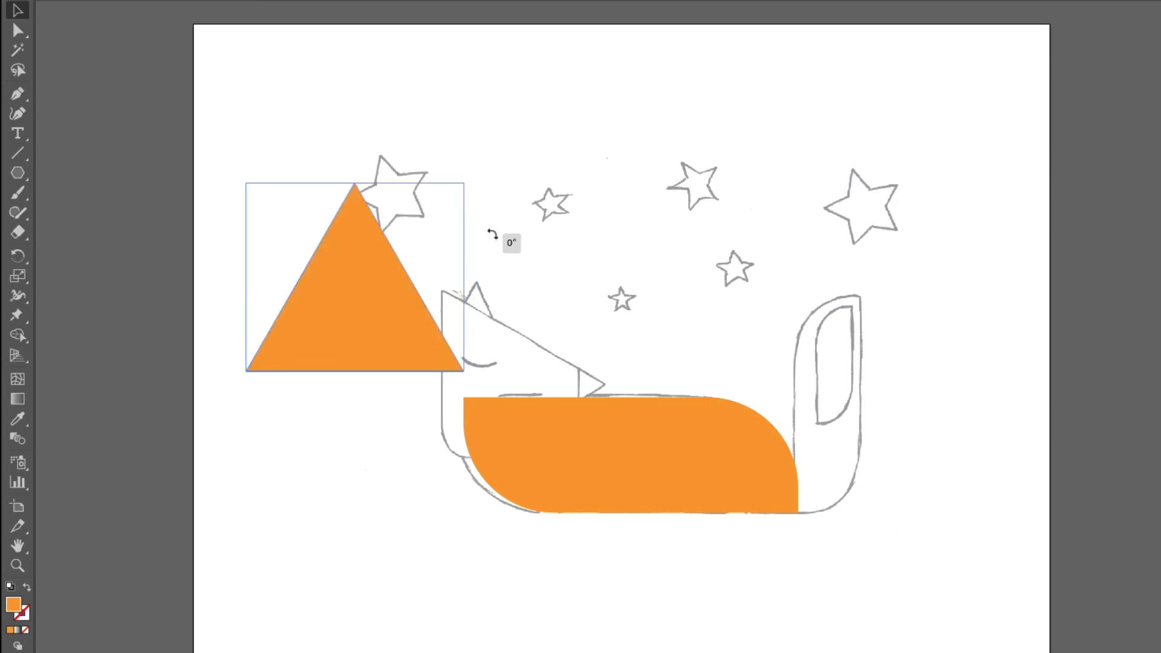
{"action": "left_click_drag", "start_coordinate": [493, 234], "coordinate": [511, 388]}
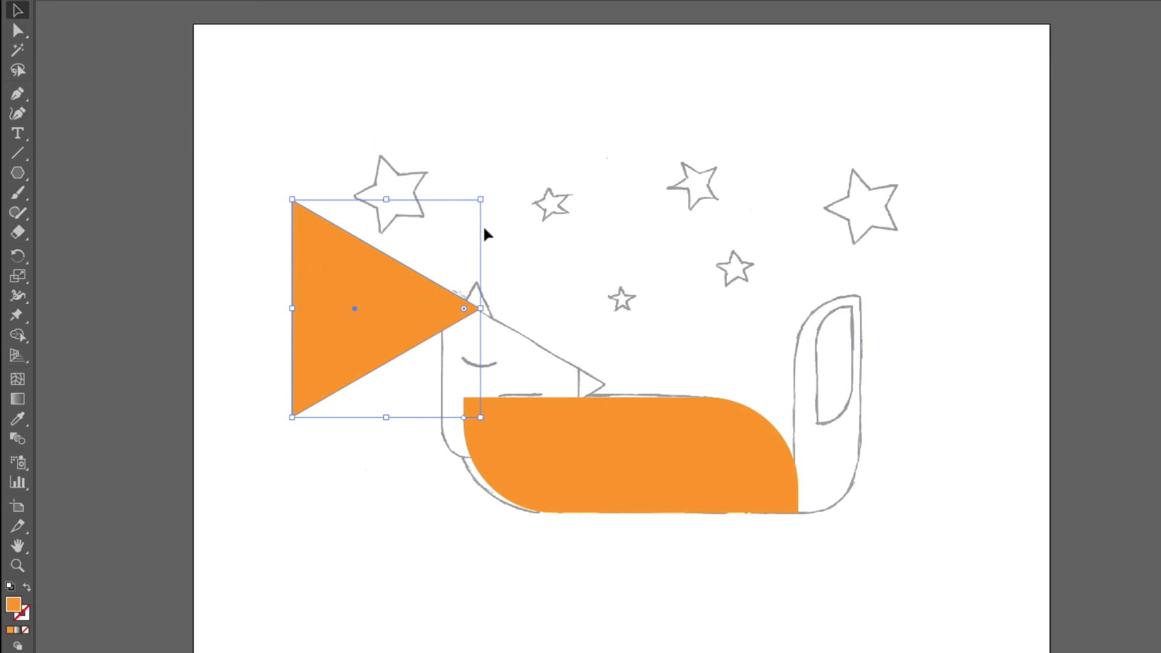
Step: Try resizing the orange triangle freely from its upper-right corner, and undo each resize
{"action": "left_click_drag", "start_coordinate": [480, 198], "coordinate": [462, 168]}
{"action": "key", "text": "ctrl+z"}
{"action": "left_click_drag", "start_coordinate": [481, 200], "coordinate": [556, 280]}
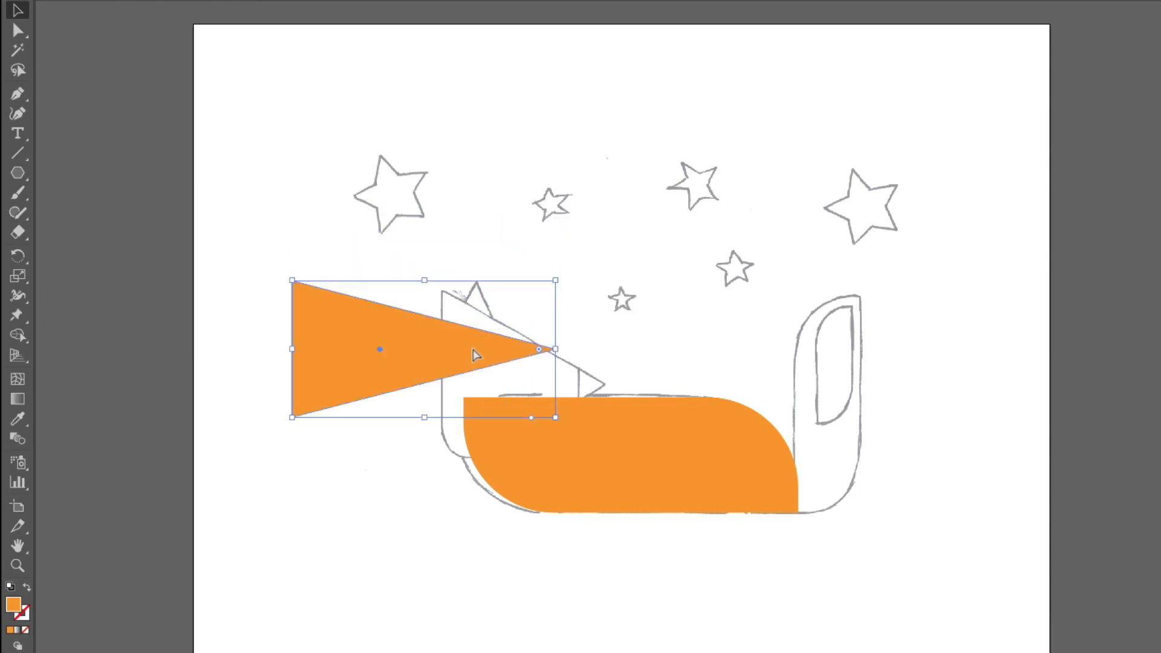
{"action": "key", "text": "ctrl+z"}
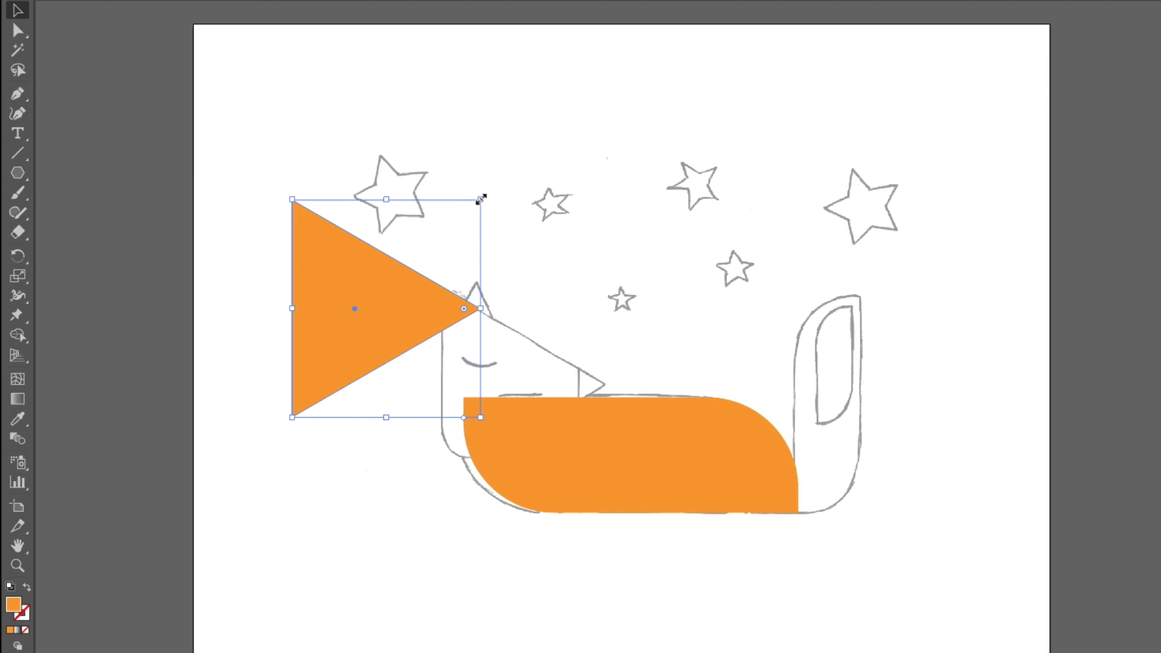
Step: Place the orange triangle over the sketched fox head and scale it proportionally to 154.062 by 177.895 pt, matching the head's outline
{"action": "left_click_drag", "start_coordinate": [481, 199], "coordinate": [476, 270]}
{"action": "left_click_drag", "start_coordinate": [354, 329], "coordinate": [509, 359]}
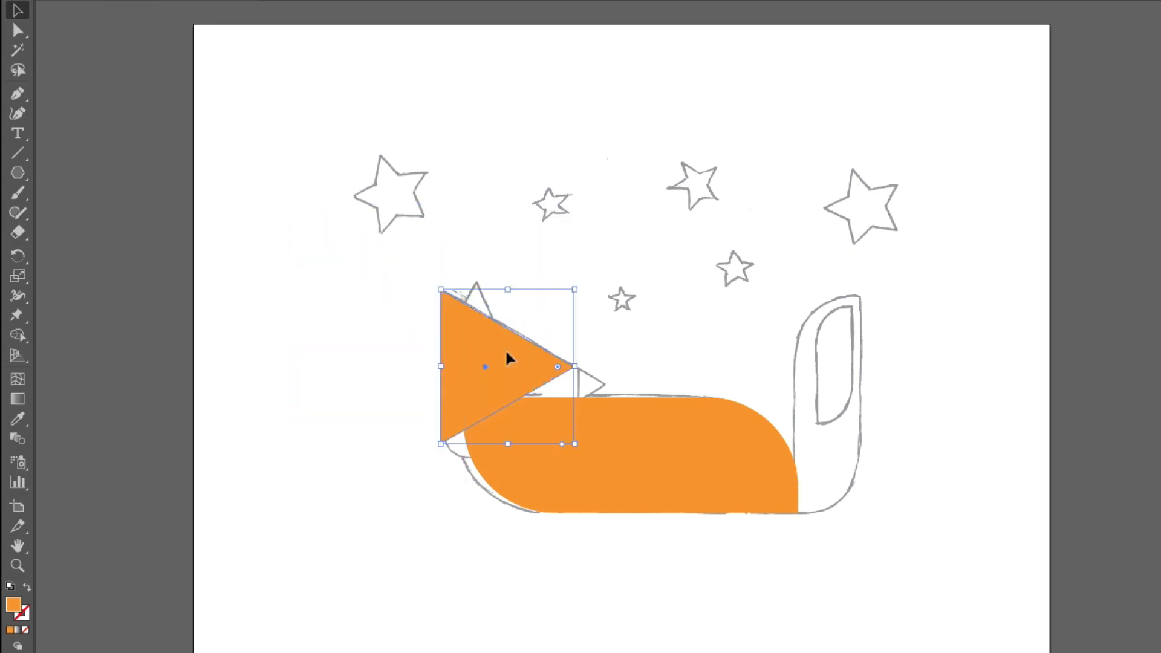
{"action": "left_click_drag", "start_coordinate": [574, 444], "coordinate": [633, 480]}
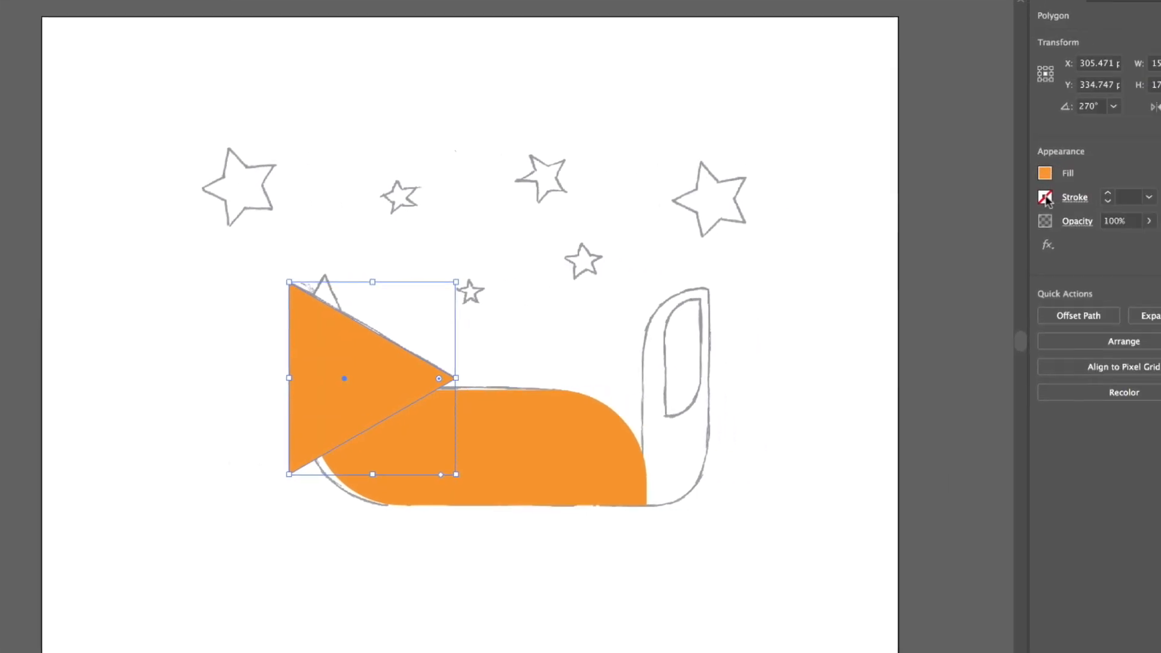
Step: Give the head triangle a black 1 pt stroke and remove its fill
{"action": "left_click", "coordinate": [970, 194]}
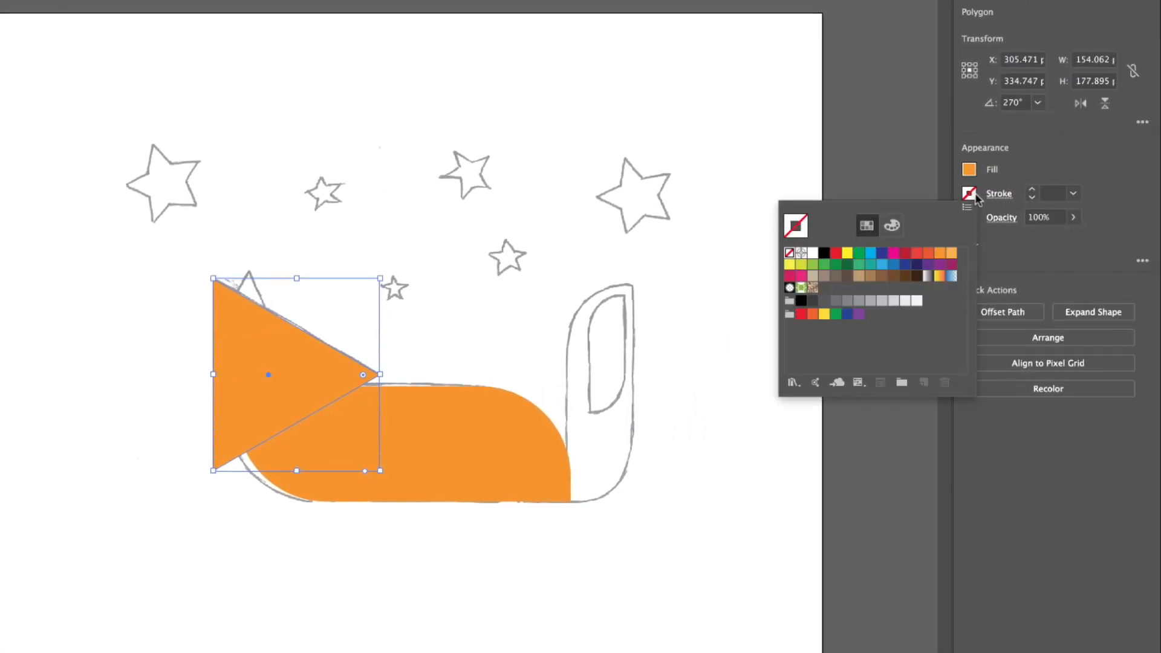
{"action": "left_click", "coordinate": [825, 254]}
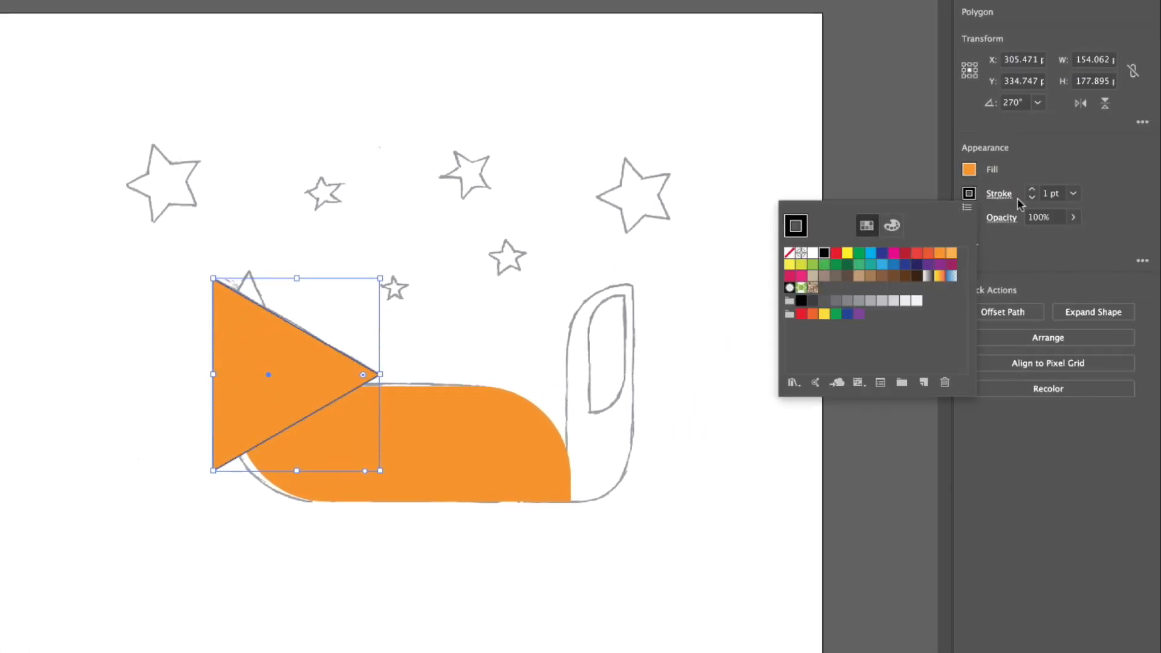
{"action": "left_click", "coordinate": [971, 171]}
{"action": "left_click", "coordinate": [969, 170]}
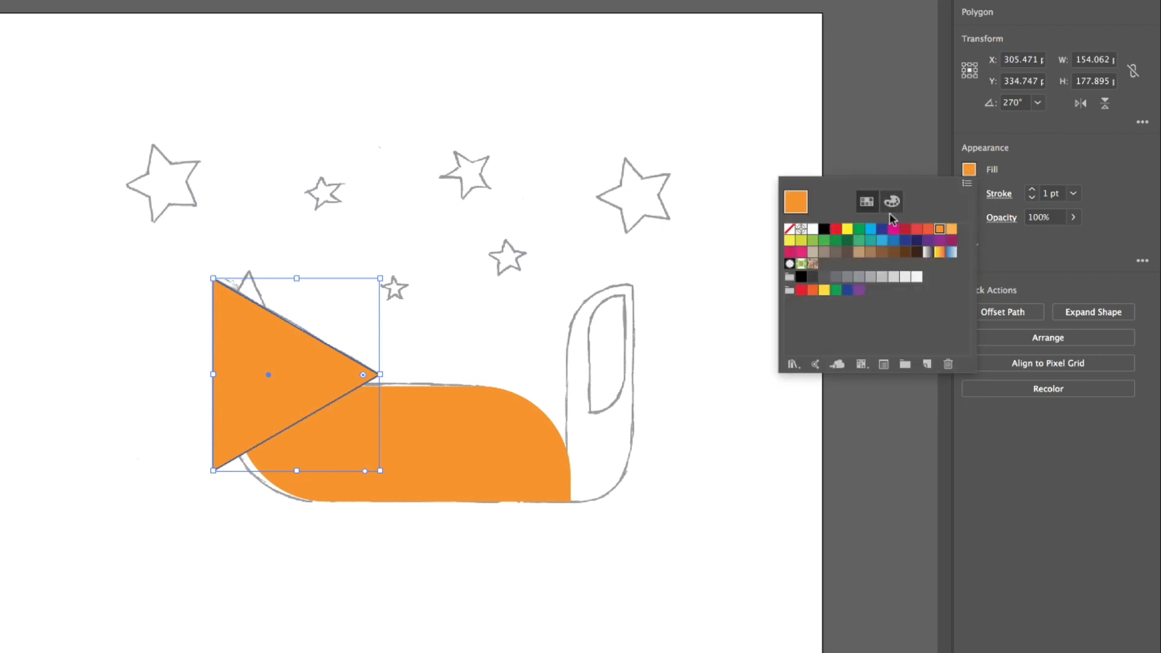
{"action": "left_click", "coordinate": [790, 229]}
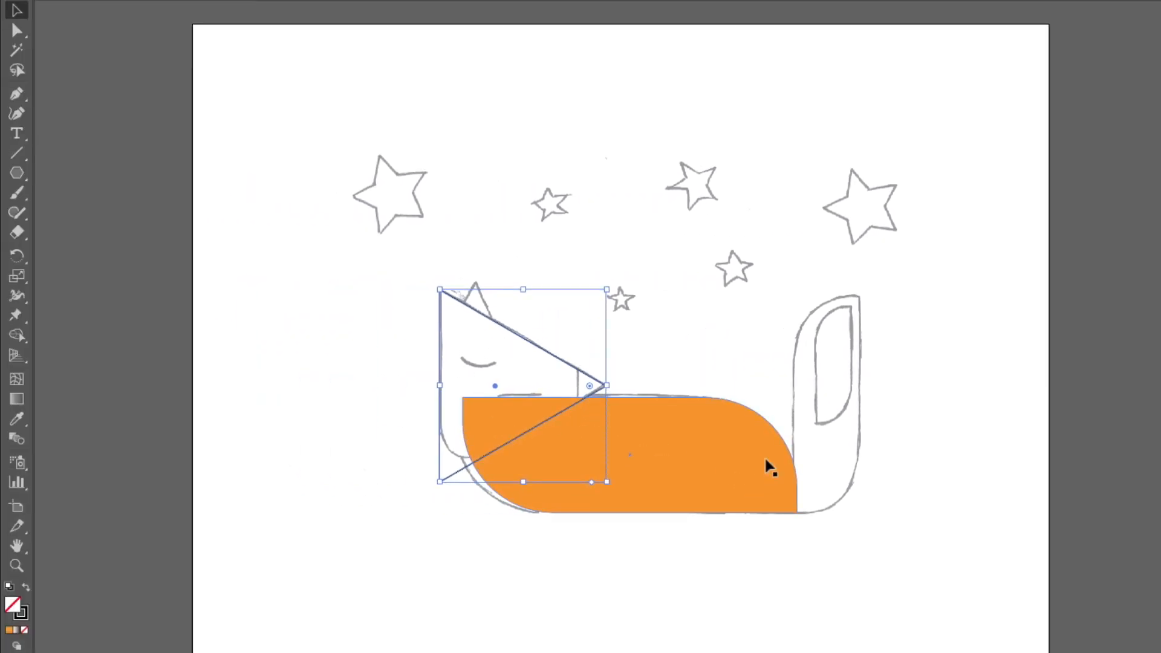
Step: Try selecting the filled body and the unfilled head triangle from their interiors, and select the triangle by its outline
{"action": "left_click", "coordinate": [770, 467]}
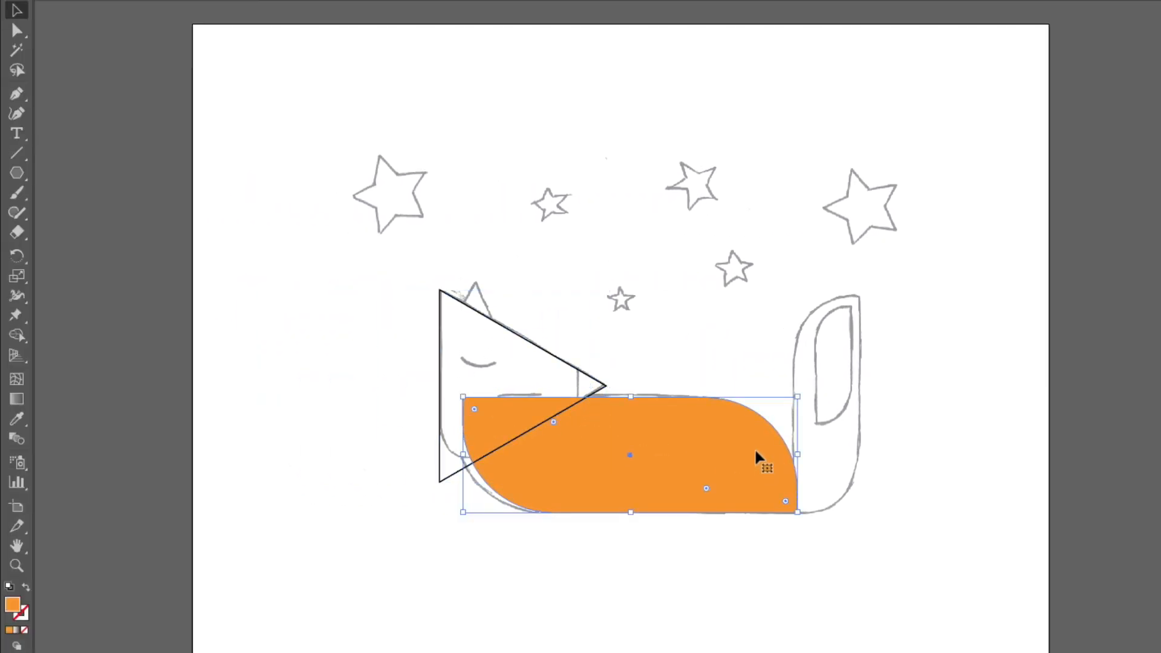
{"action": "left_click", "coordinate": [513, 338]}
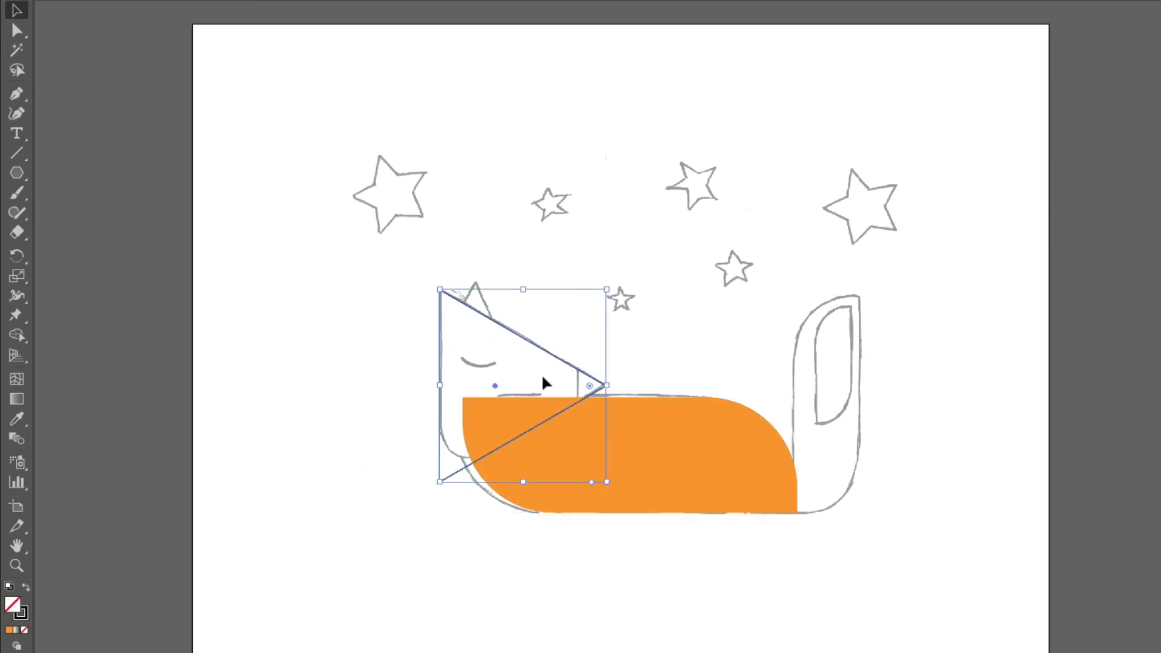
{"action": "left_click", "coordinate": [521, 377]}
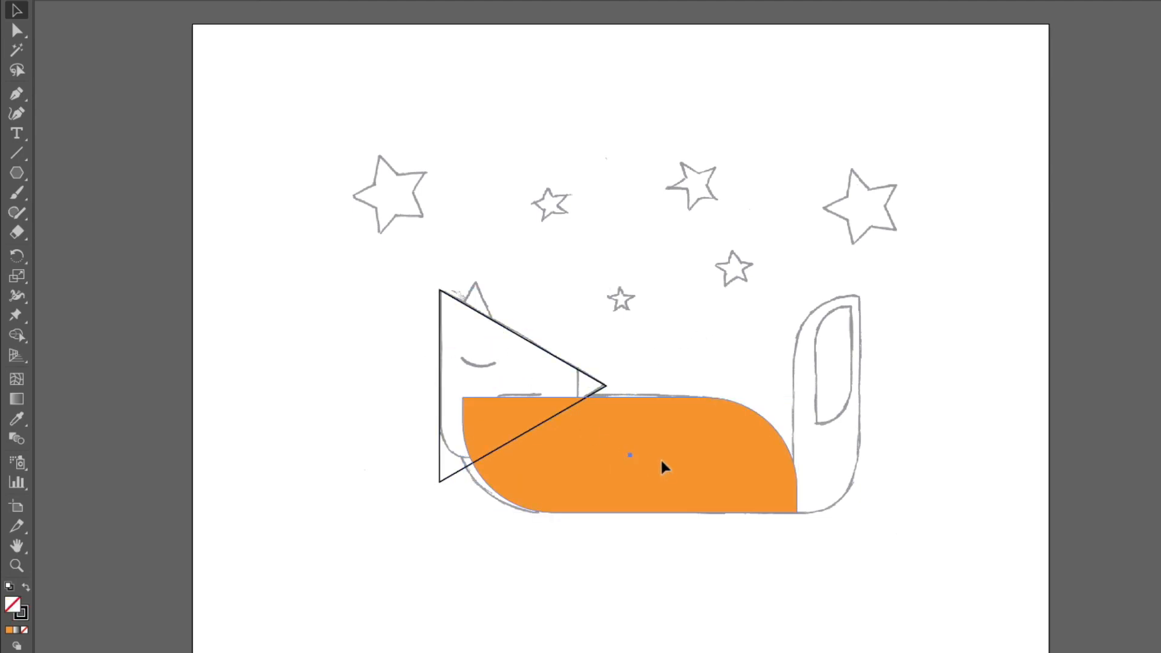
{"action": "left_click", "coordinate": [701, 466]}
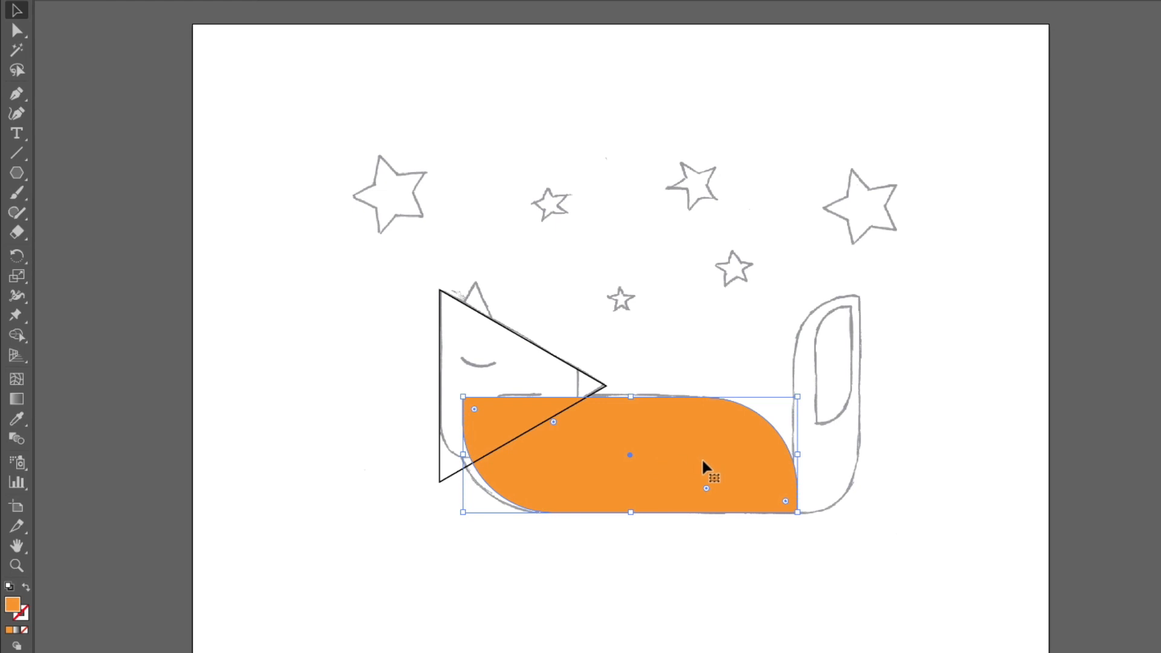
{"action": "left_click", "coordinate": [519, 371]}
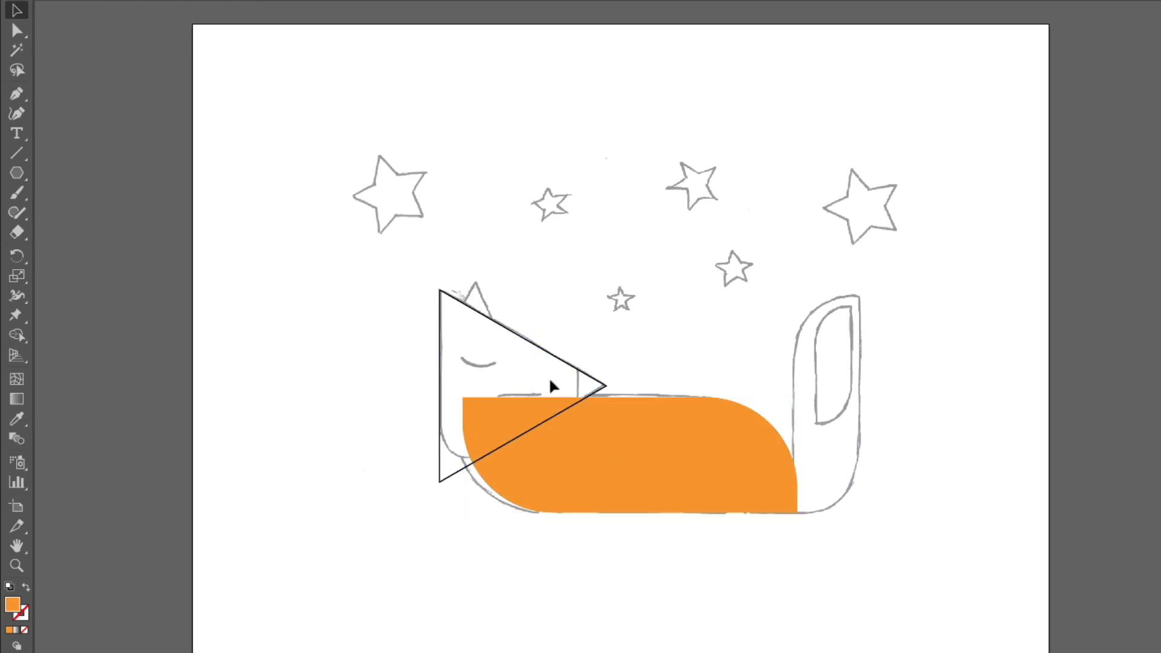
{"action": "left_click", "coordinate": [539, 349]}
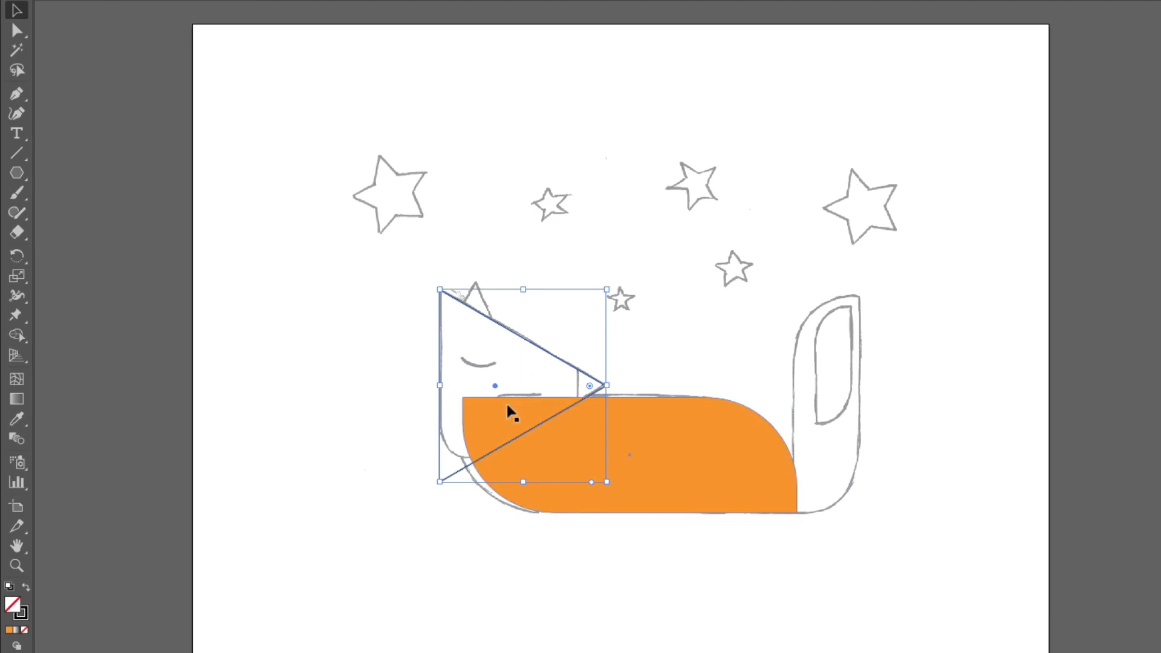
Step: Try rounding all corners of the head triangle, undo it, and round only its lower-left corner to follow the sketched jaw
{"action": "left_click_drag", "start_coordinate": [590, 385], "coordinate": [557, 386]}
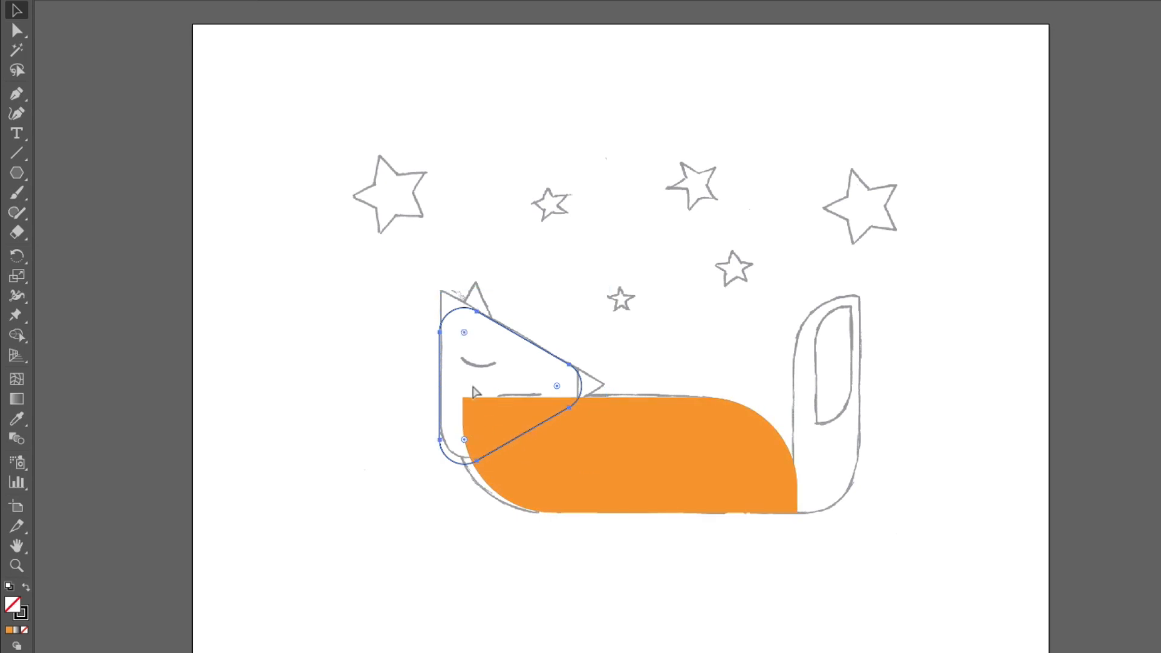
{"action": "key", "text": "ctrl+z"}
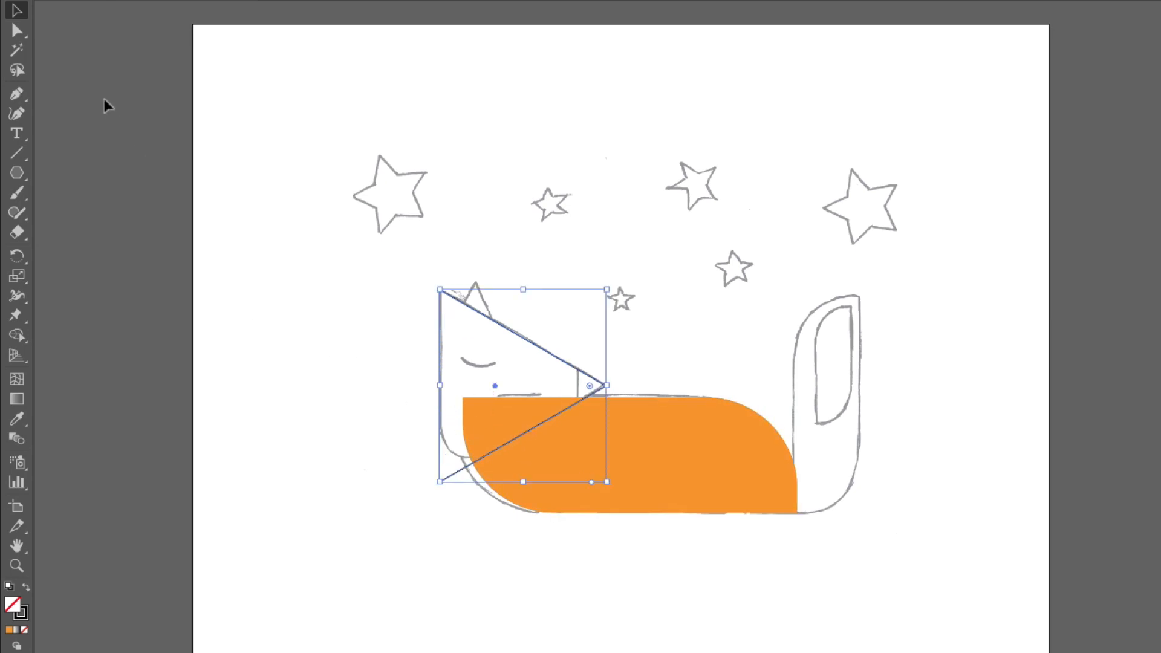
{"action": "left_click", "coordinate": [27, 34]}
{"action": "left_click", "coordinate": [439, 482]}
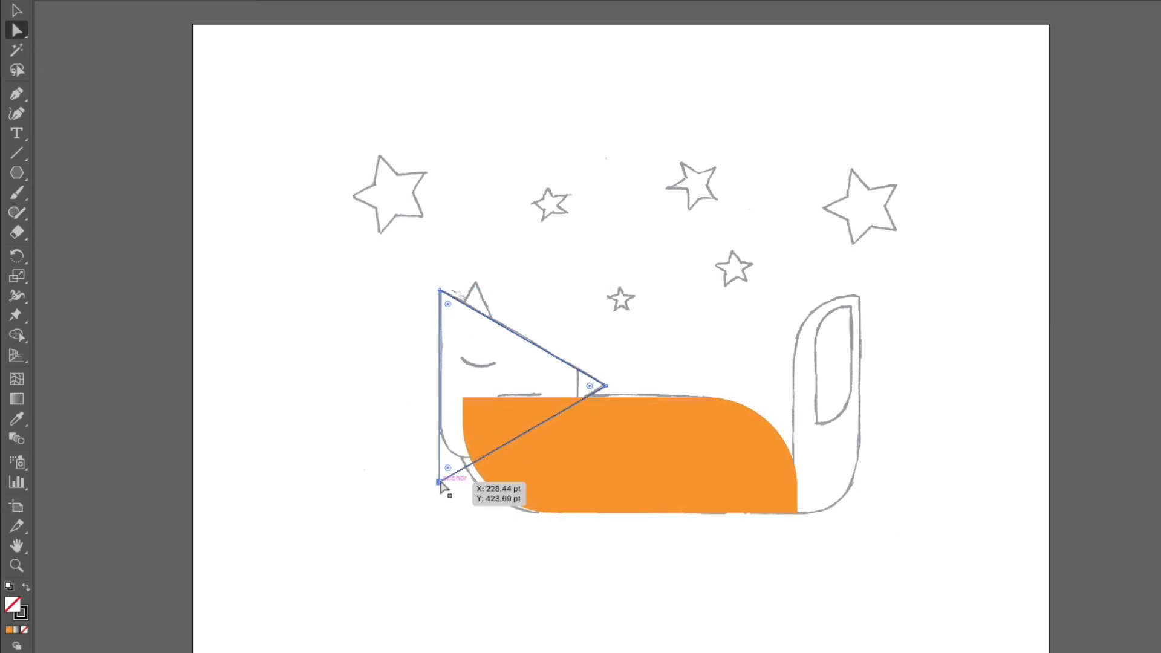
{"action": "left_click_drag", "start_coordinate": [448, 467], "coordinate": [474, 430]}
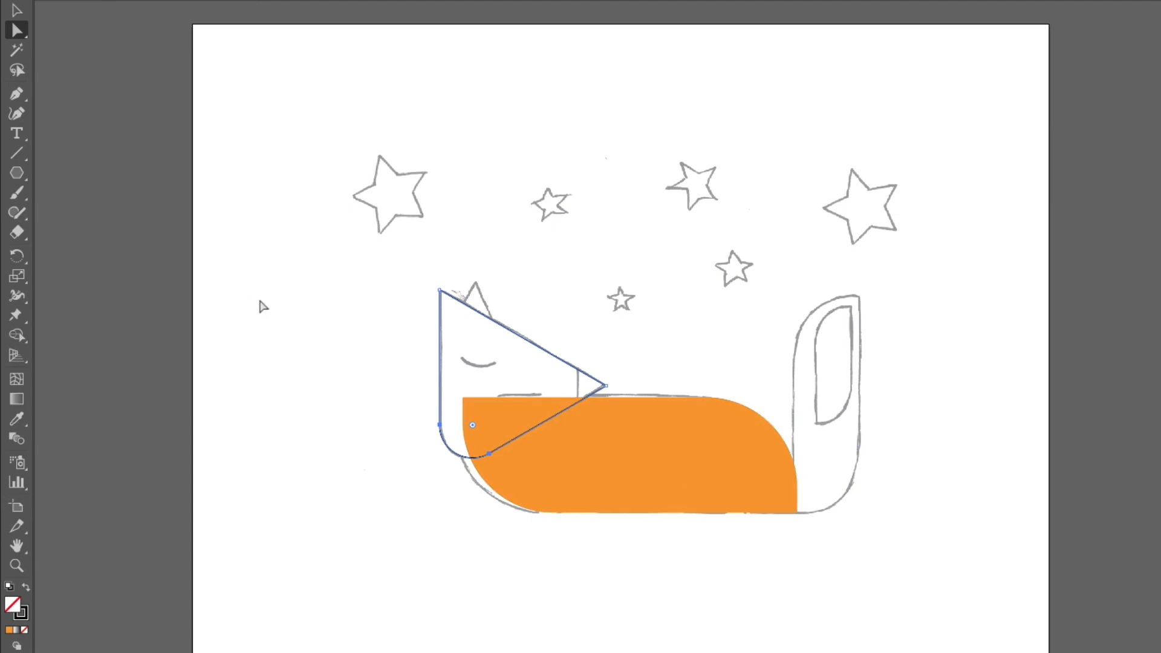
Step: Create another three-sided polygon with a radius of 116.2134 pt above the fox's head
{"action": "left_click", "coordinate": [16, 173]}
{"action": "left_click", "coordinate": [547, 161]}
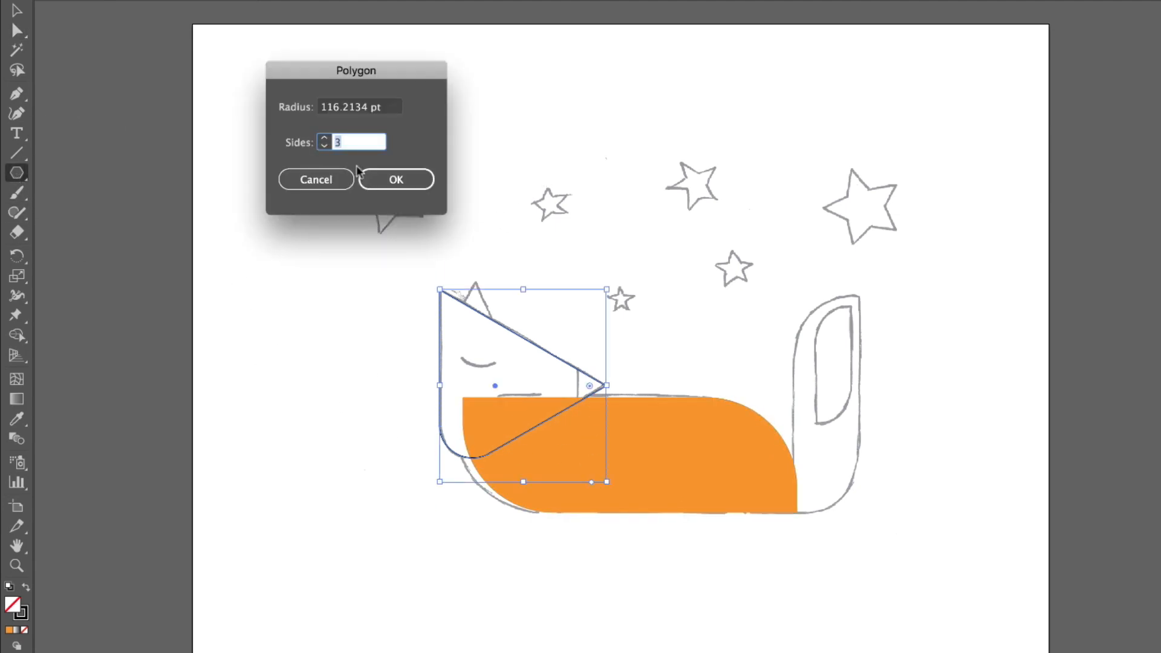
{"action": "left_click", "coordinate": [396, 179]}
{"action": "left_click", "coordinate": [16, 10]}
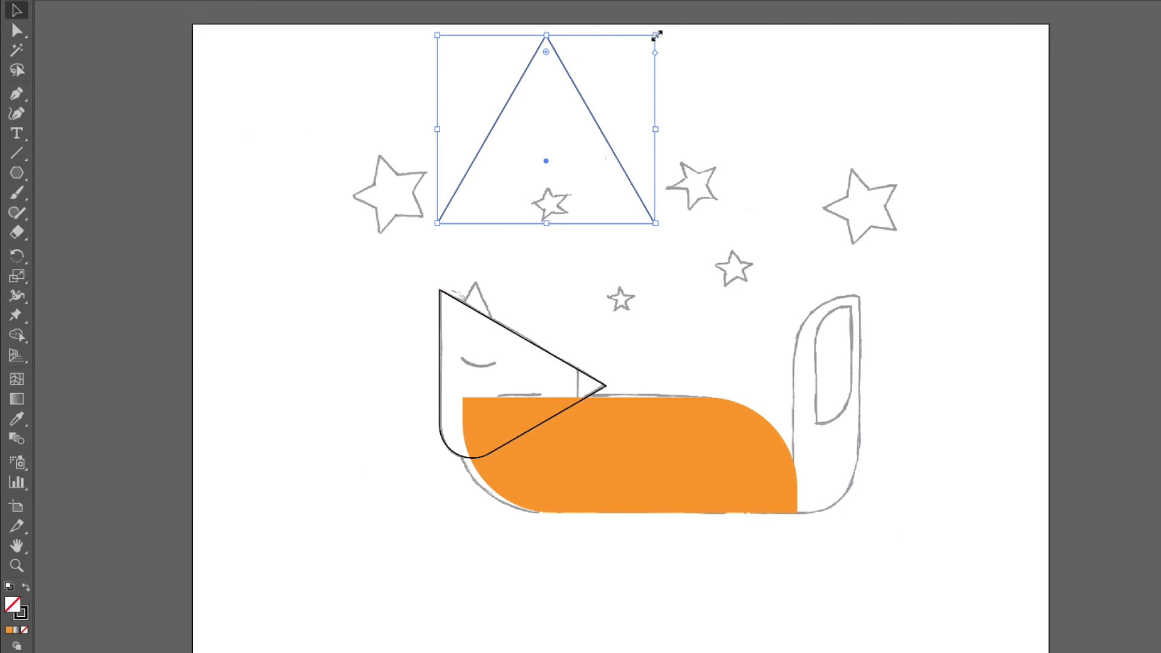
Step: Shrink the new triangle to 22.699 by 26.211 pt, rotate it to 270°, and move it beside the snout's tip
{"action": "left_click_drag", "start_coordinate": [656, 35], "coordinate": [561, 291]}
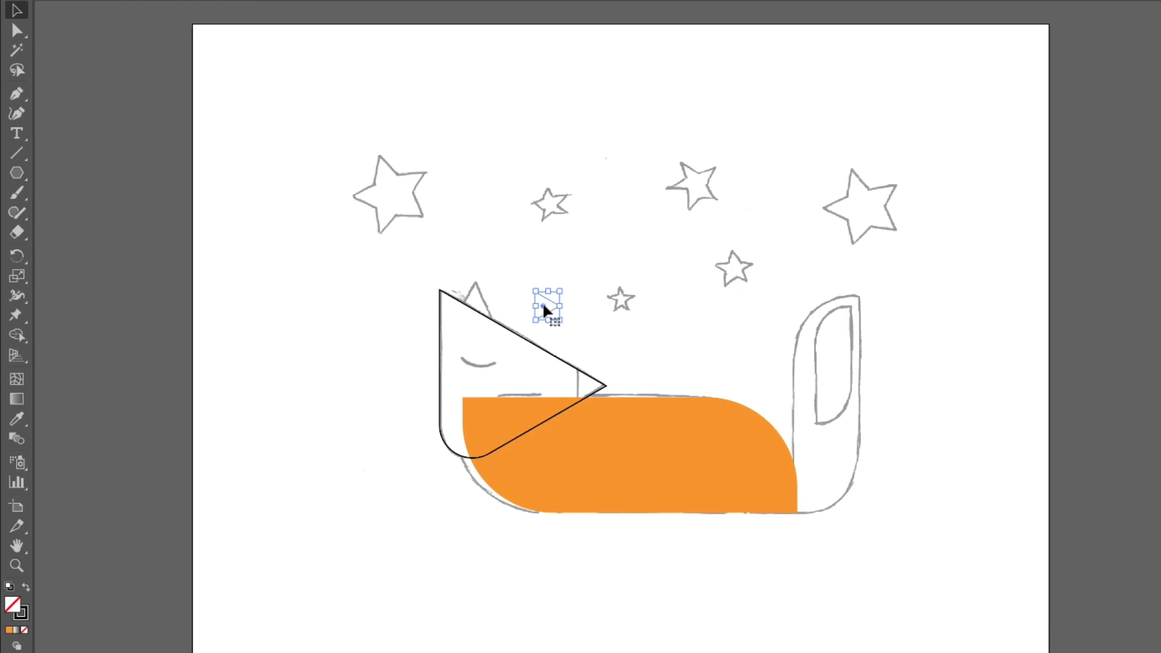
{"action": "left_click_drag", "start_coordinate": [544, 306], "coordinate": [585, 391]}
{"action": "left_click_drag", "start_coordinate": [592, 392], "coordinate": [606, 370]}
Step: Snap the small triangle's tip onto the snout tip of the head shape, using Smart Guides
{"action": "left_click", "coordinate": [400, 0]}
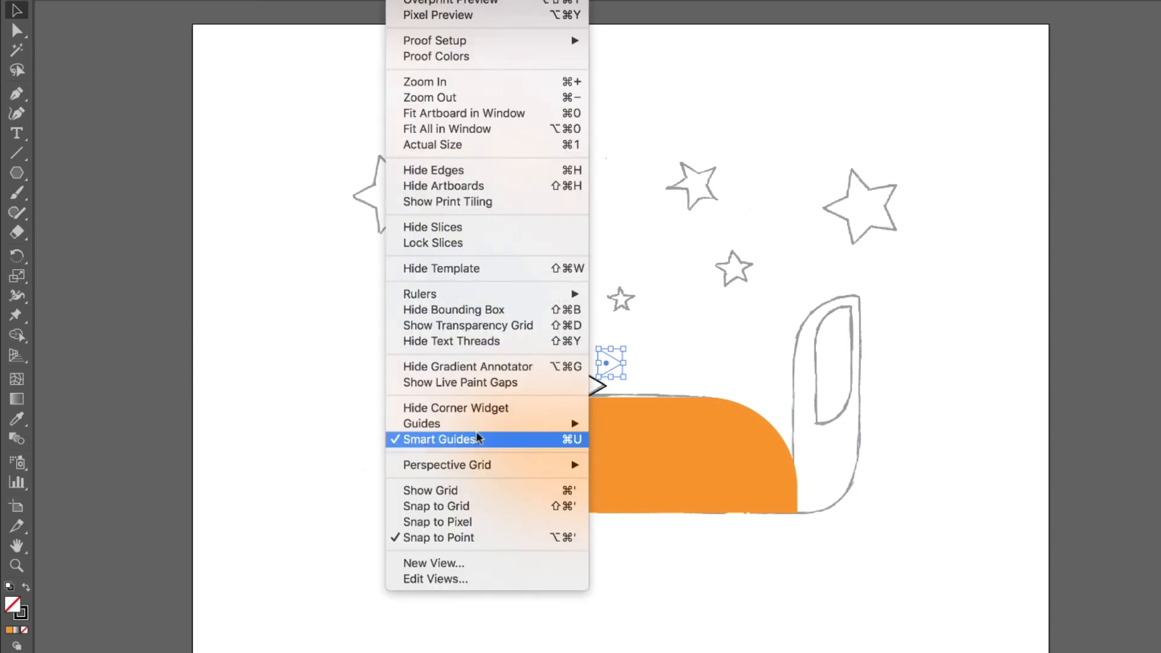
{"action": "left_click", "coordinate": [680, 358]}
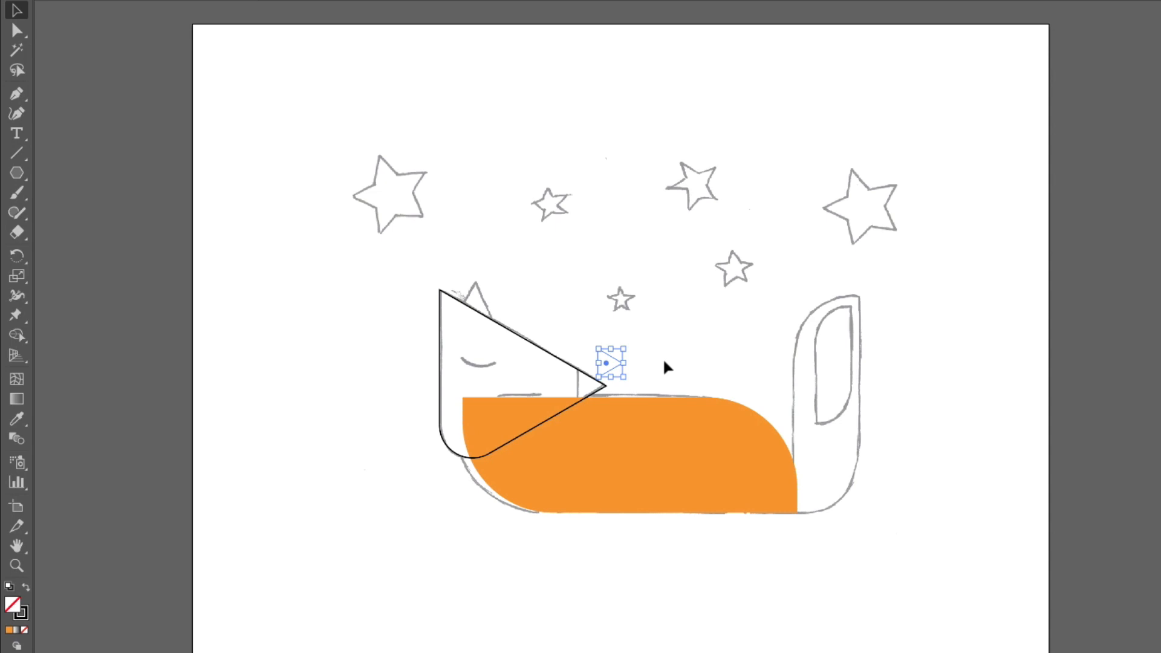
{"action": "key", "text": "a"}
{"action": "key", "text": "ctrl+plus"}
{"action": "key", "text": "ctrl+plus"}
{"action": "key", "text": "ctrl+plus"}
{"action": "key", "text": "v"}
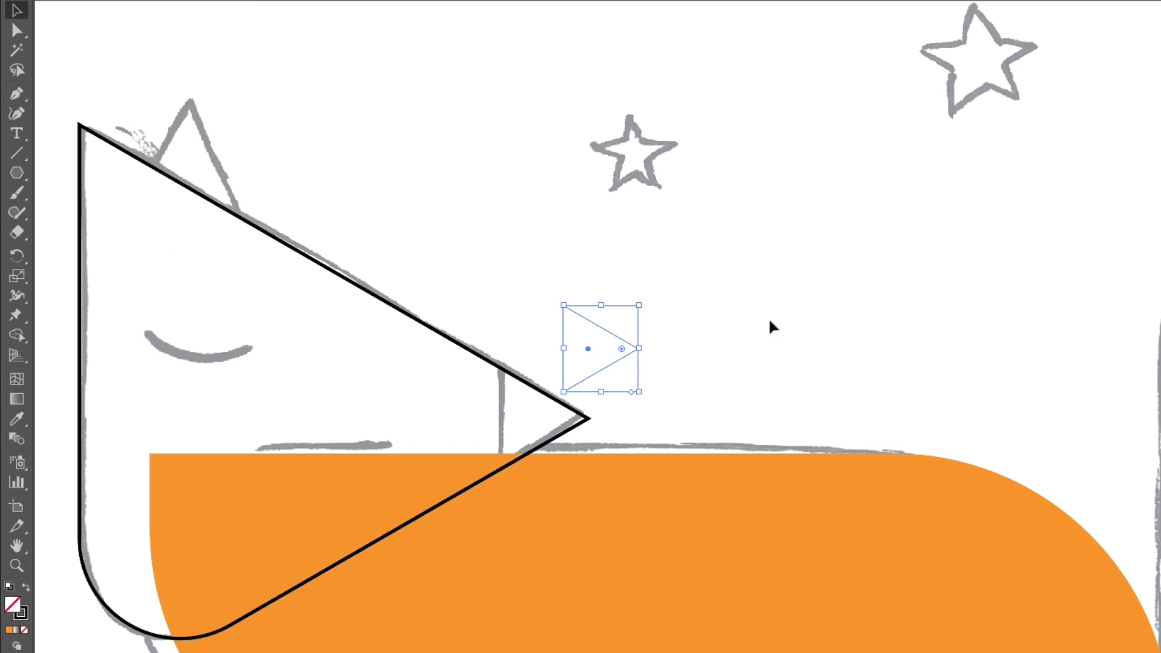
{"action": "left_click", "coordinate": [760, 395]}
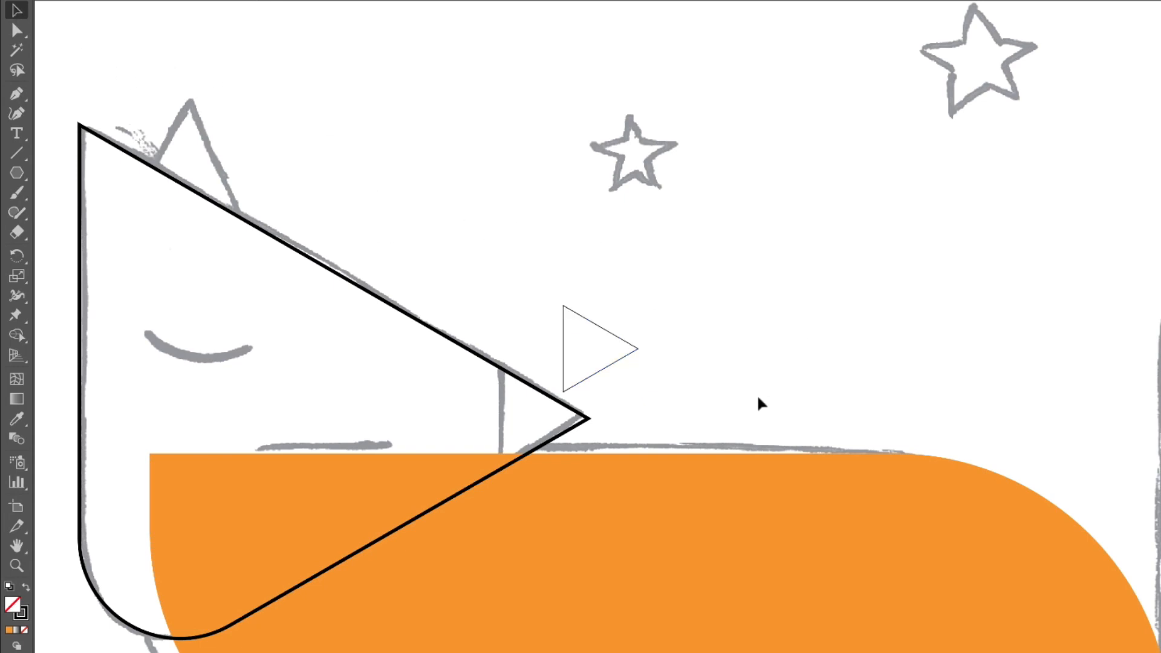
{"action": "left_click", "coordinate": [617, 368]}
{"action": "left_click", "coordinate": [845, 333]}
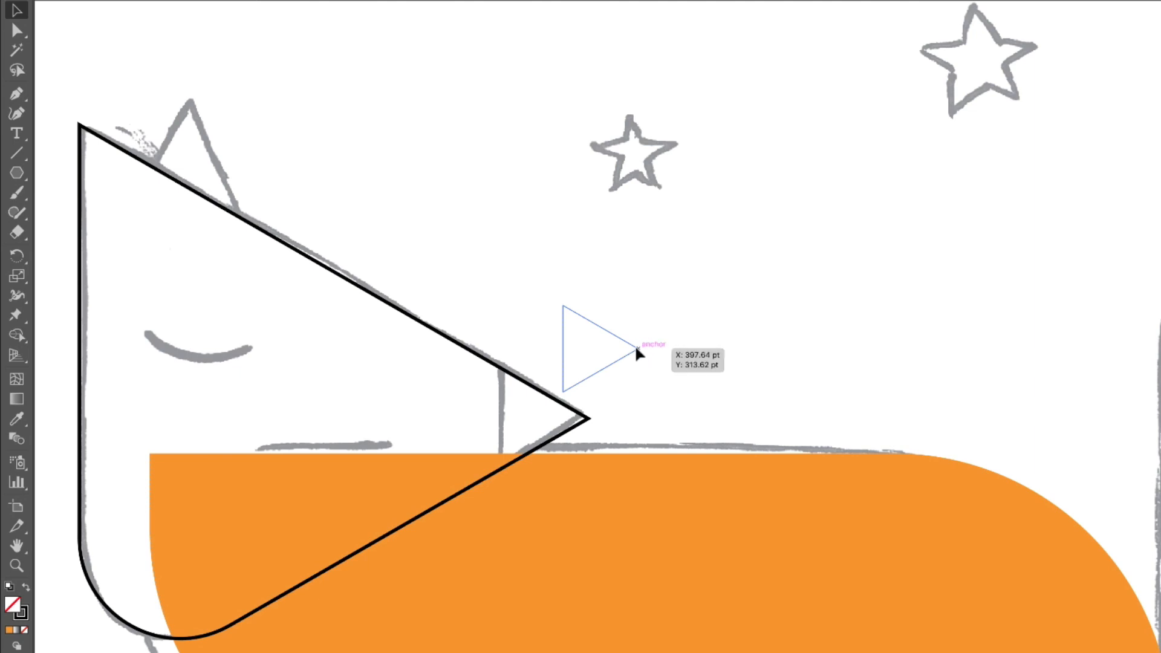
{"action": "left_click_drag", "start_coordinate": [636, 350], "coordinate": [591, 424]}
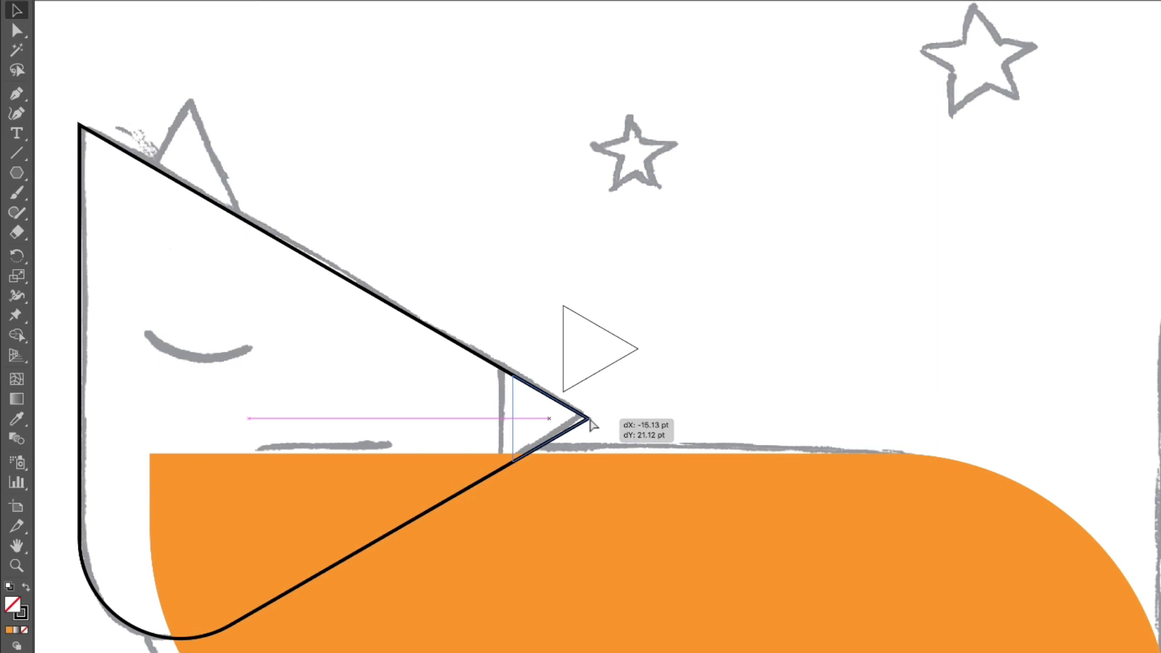
{"action": "left_click_drag", "start_coordinate": [591, 418], "coordinate": [592, 420]}
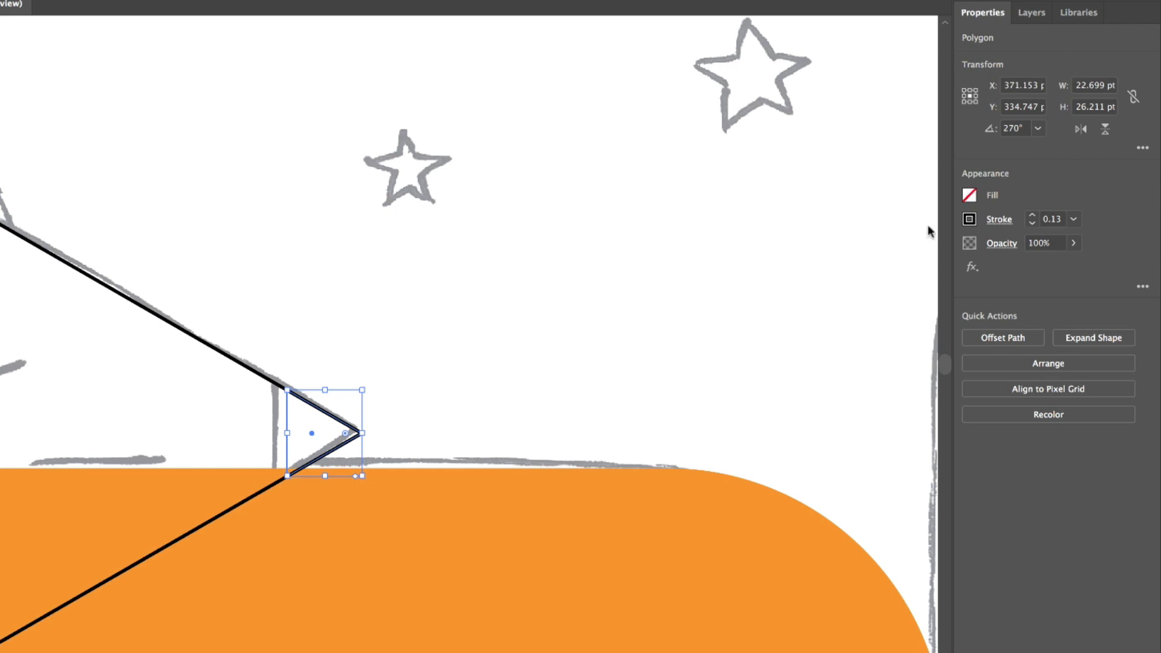
Step: Fill the small nose triangle with black and remove its stroke
{"action": "left_click", "coordinate": [970, 195]}
{"action": "left_click", "coordinate": [825, 254]}
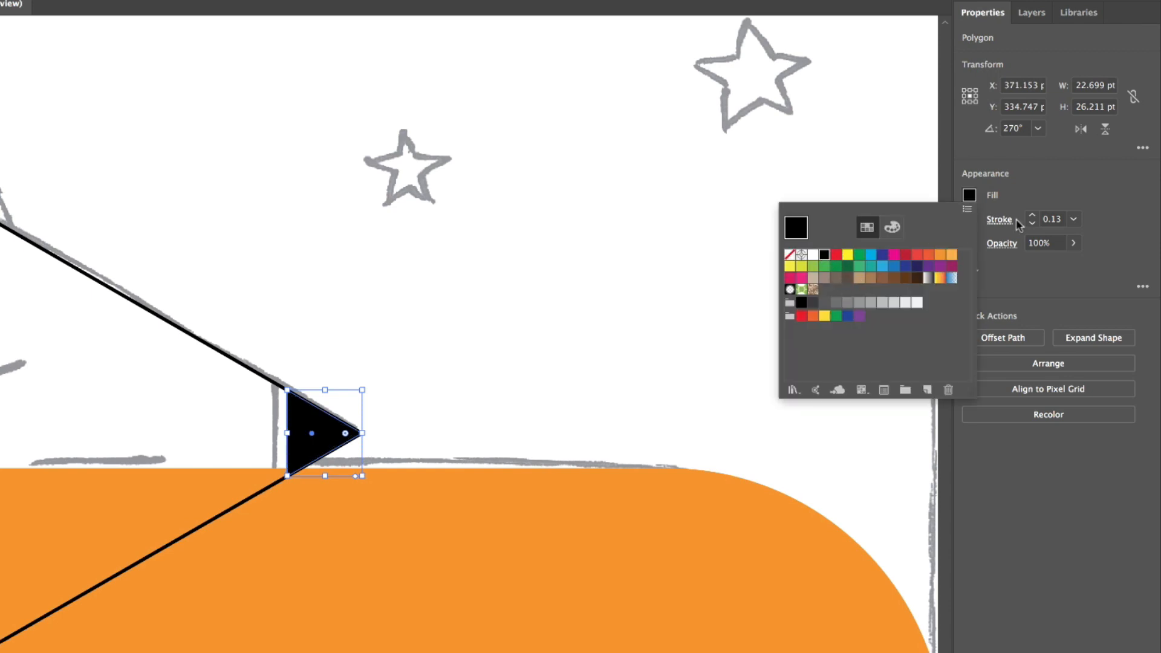
{"action": "left_click", "coordinate": [970, 219]}
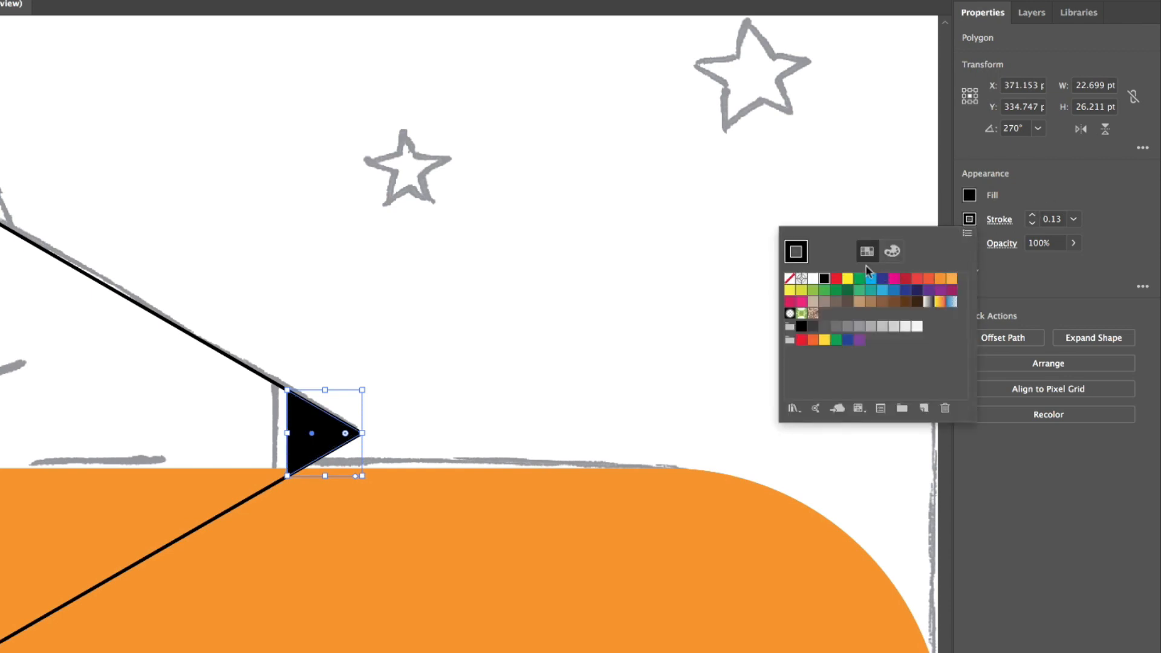
{"action": "left_click", "coordinate": [790, 278]}
{"action": "left_click", "coordinate": [446, 348]}
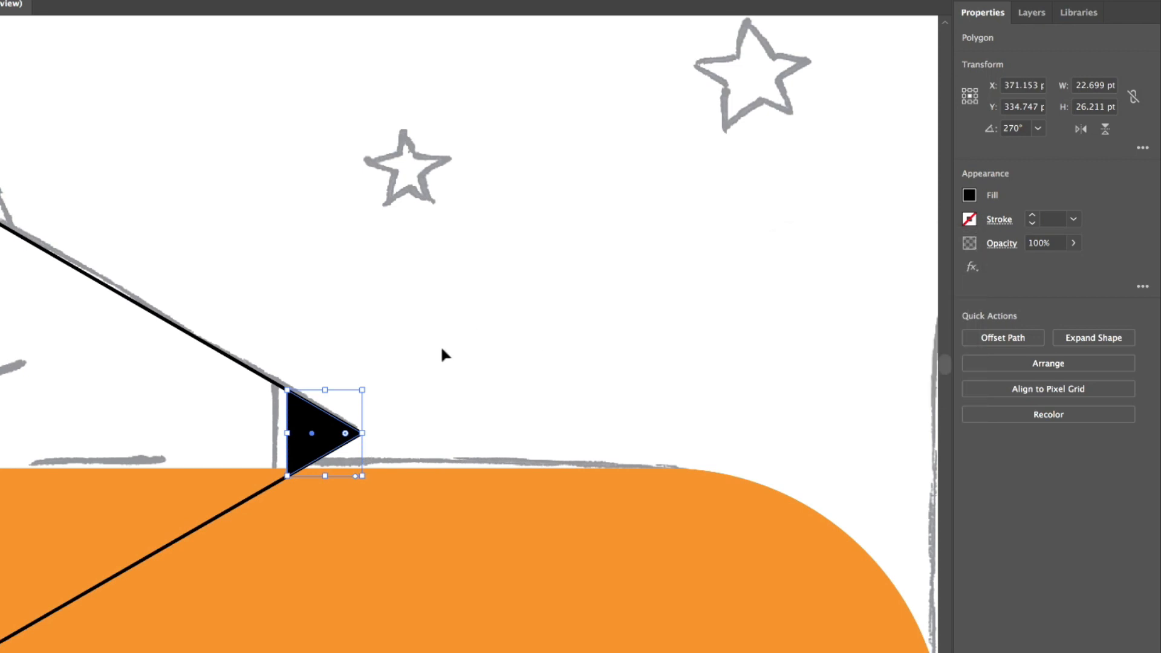
{"action": "key", "text": "space"}
{"action": "mouse_move", "coordinate": [218, 422]}
{"action": "left_mouse_down"}
{"action": "mouse_move", "coordinate": [283, 327]}
{"action": "mouse_move", "coordinate": [334, 208]}
{"action": "left_mouse_up"}
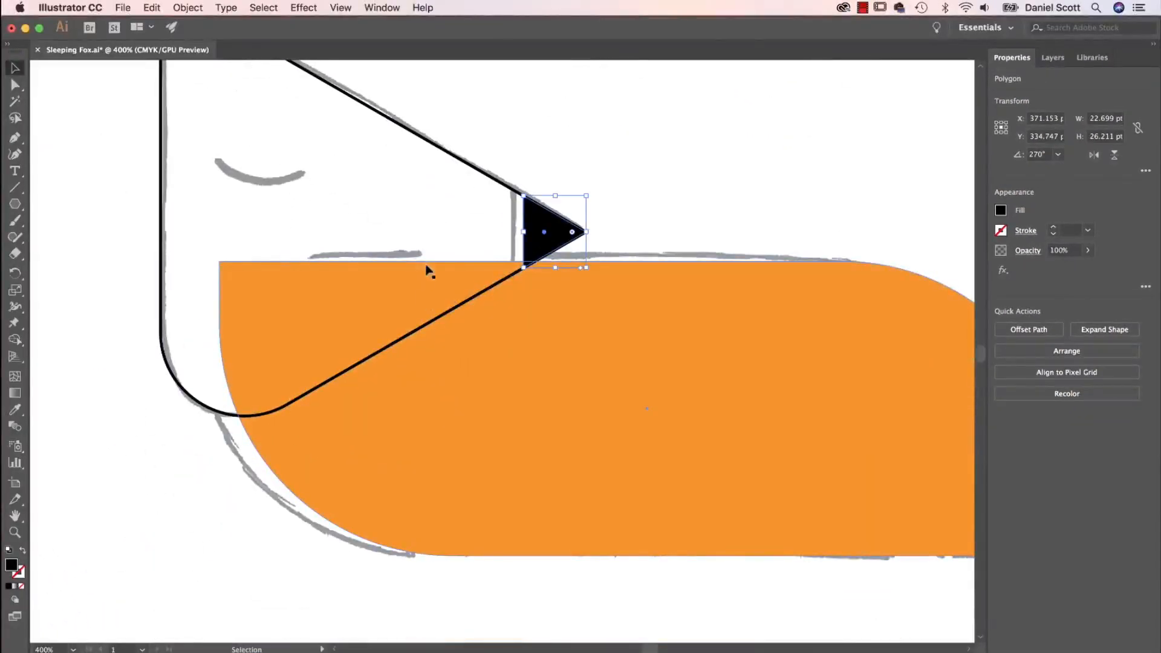
Step: Remove the orange fill from the fox's body rectangle and give it a black stroke
{"action": "left_click", "coordinate": [618, 404]}
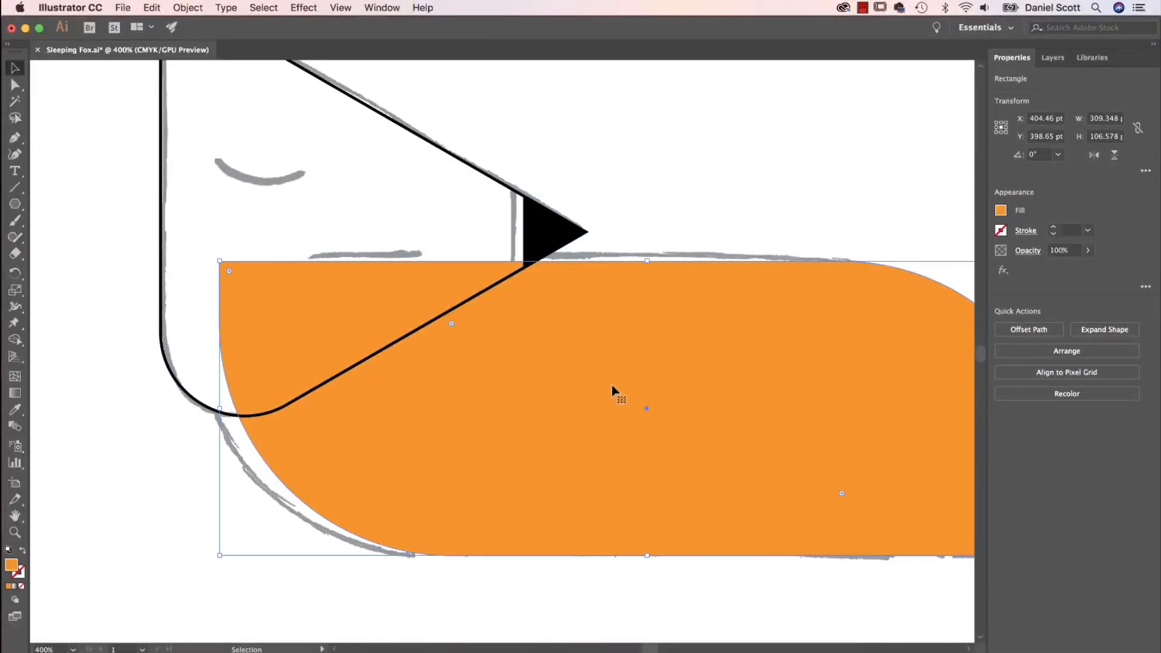
{"action": "left_click", "coordinate": [1002, 211]}
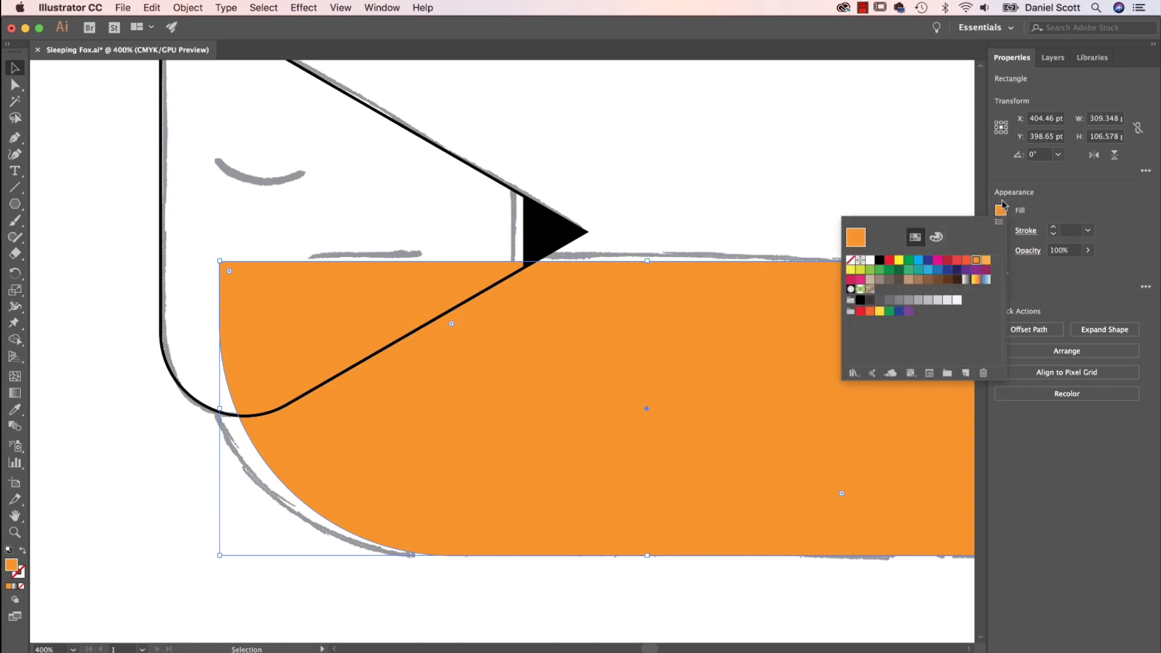
{"action": "left_click", "coordinate": [852, 262]}
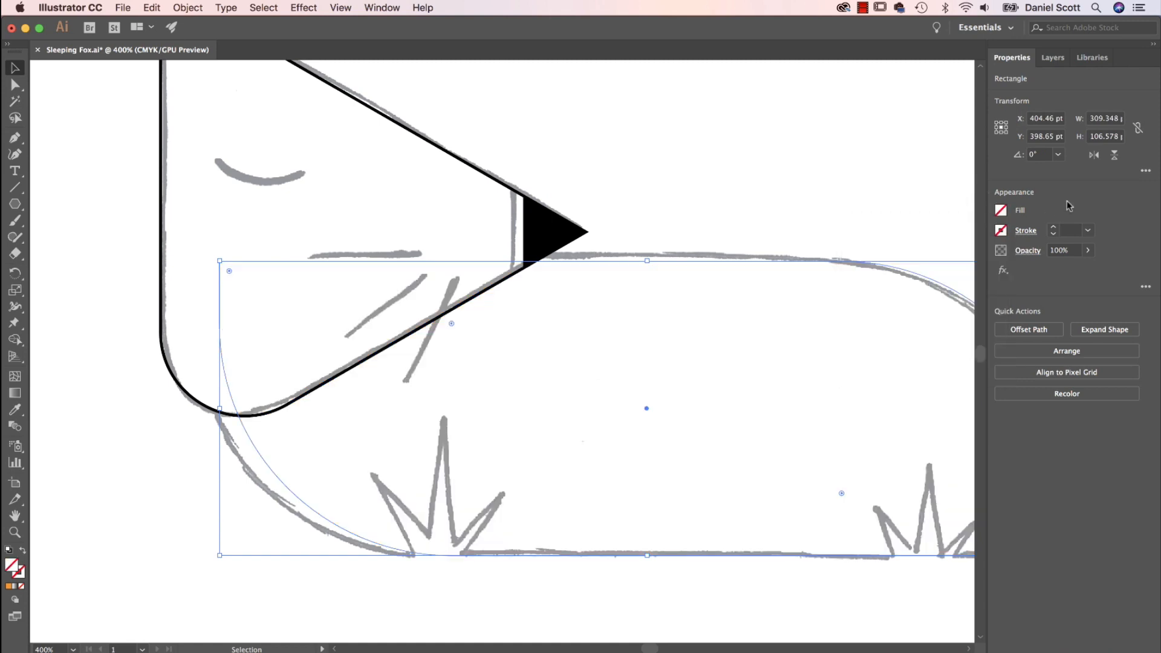
{"action": "left_click", "coordinate": [1002, 230]}
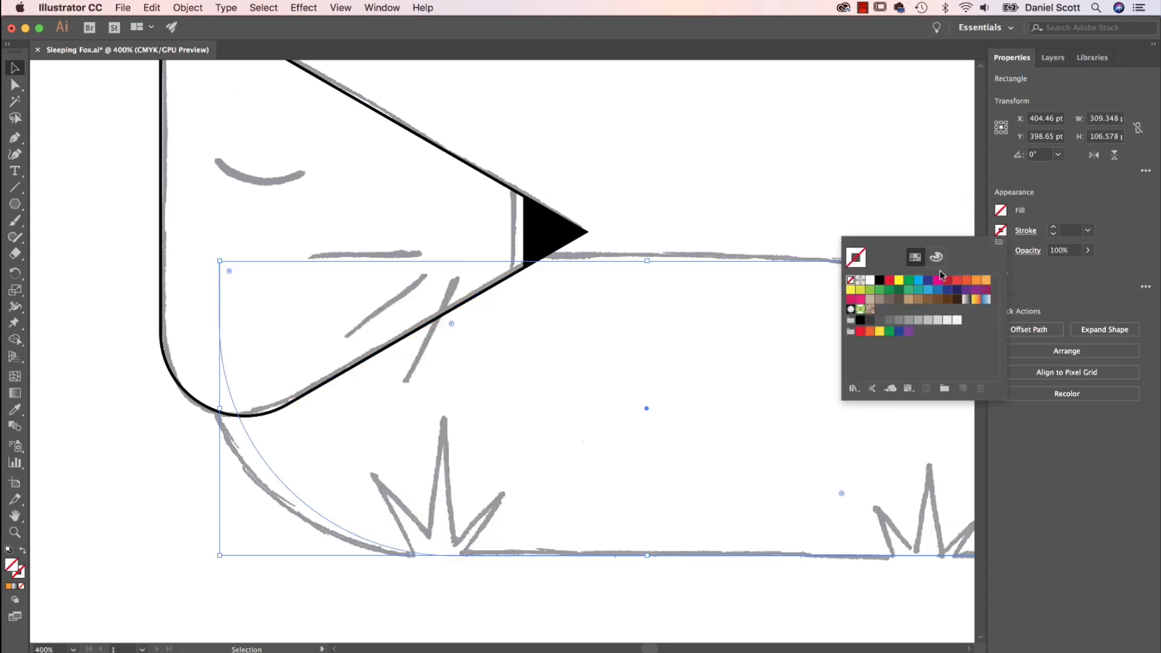
{"action": "left_click", "coordinate": [880, 280]}
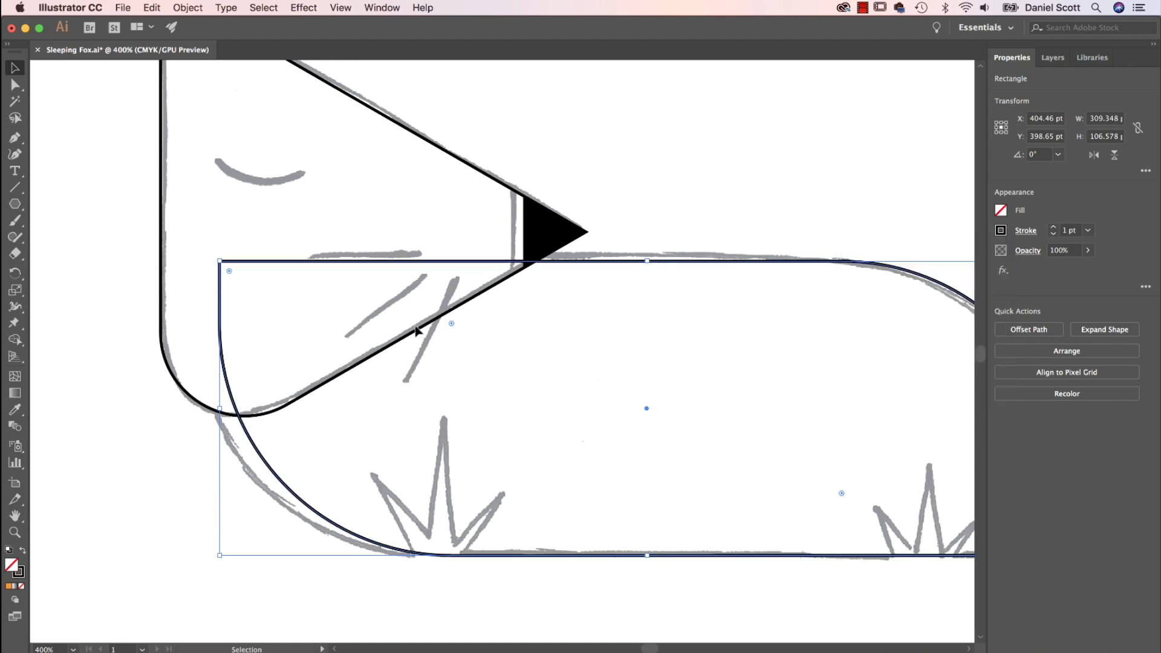
Step: Trace the fox's three whiskers over the sketch marks with straight line segments
{"action": "left_click", "coordinate": [13, 191]}
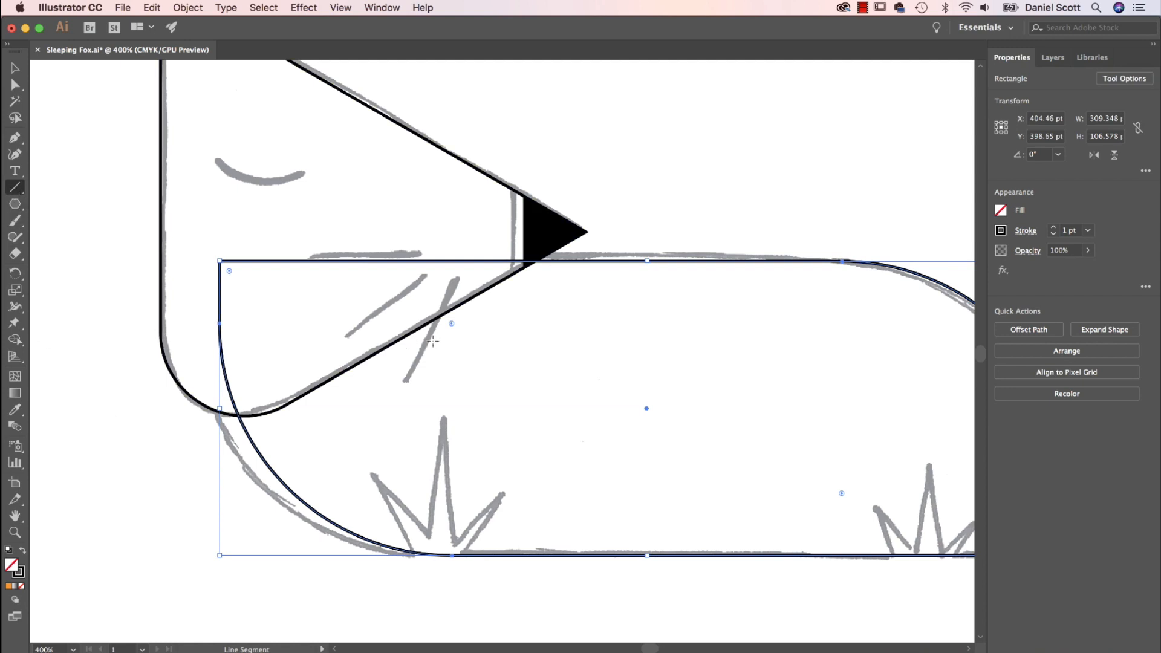
{"action": "mouse_move", "coordinate": [451, 277]}
{"action": "left_mouse_down"}
{"action": "mouse_move", "coordinate": [410, 380]}
{"action": "mouse_move", "coordinate": [387, 304]}
{"action": "mouse_move", "coordinate": [352, 333]}
{"action": "left_mouse_up"}
{"action": "mouse_move", "coordinate": [424, 250]}
{"action": "left_mouse_down"}
{"action": "mouse_move", "coordinate": [437, 250]}
{"action": "mouse_move", "coordinate": [305, 252]}
{"action": "left_mouse_up"}
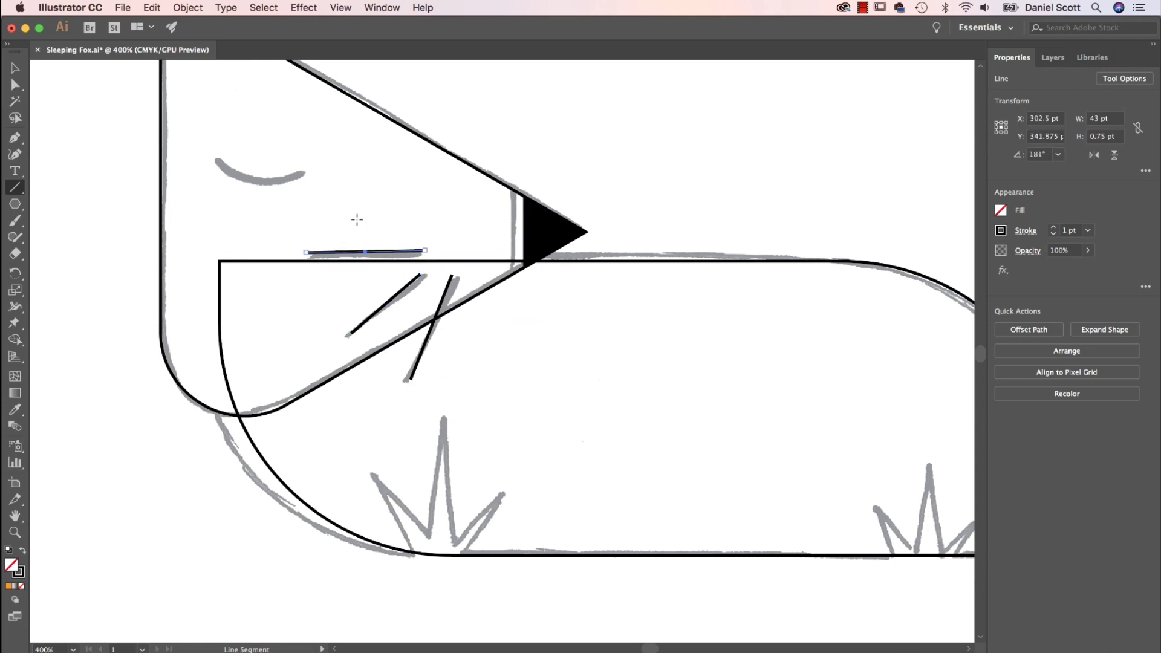
Step: Draw a test line about 36 by 21 pt above the whiskers and try starting another line from its end
{"action": "left_click_drag", "start_coordinate": [425, 251], "coordinate": [361, 190]}
{"action": "key", "text": "super+z"}
{"action": "left_click_drag", "start_coordinate": [450, 218], "coordinate": [349, 159]}
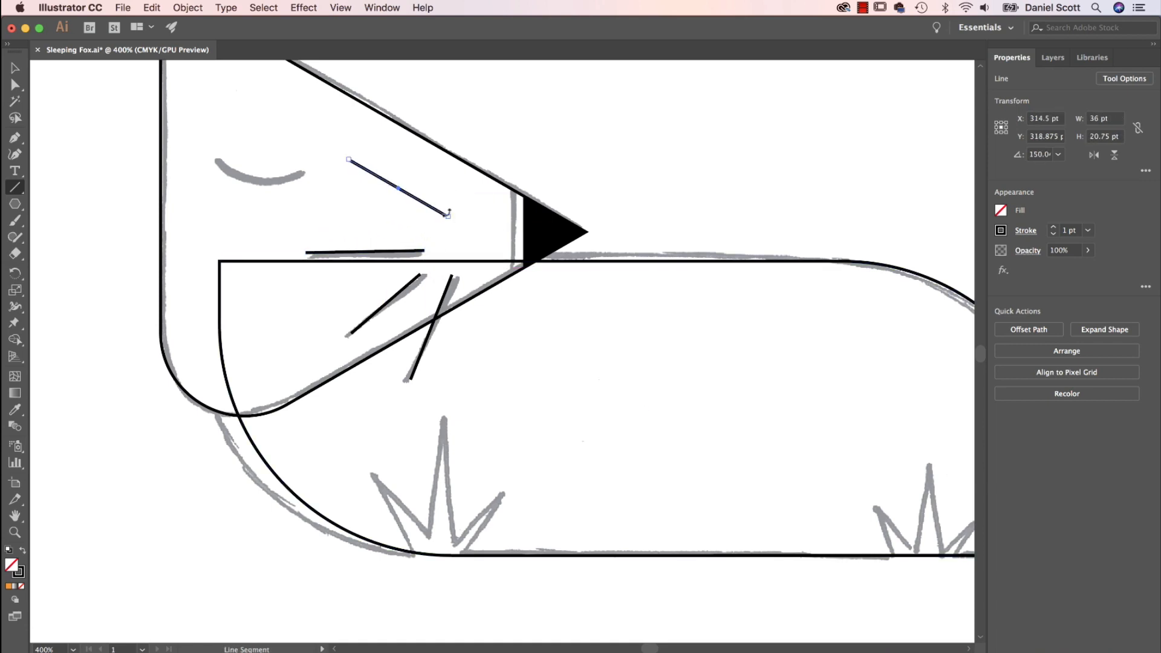
{"action": "left_click_drag", "start_coordinate": [448, 216], "coordinate": [430, 161]}
{"action": "key", "text": "super+z"}
Step: Deselect the test line, draw a second one about 15.5 by 35 pt from its lower end, and deselect it
{"action": "left_click", "coordinate": [15, 68]}
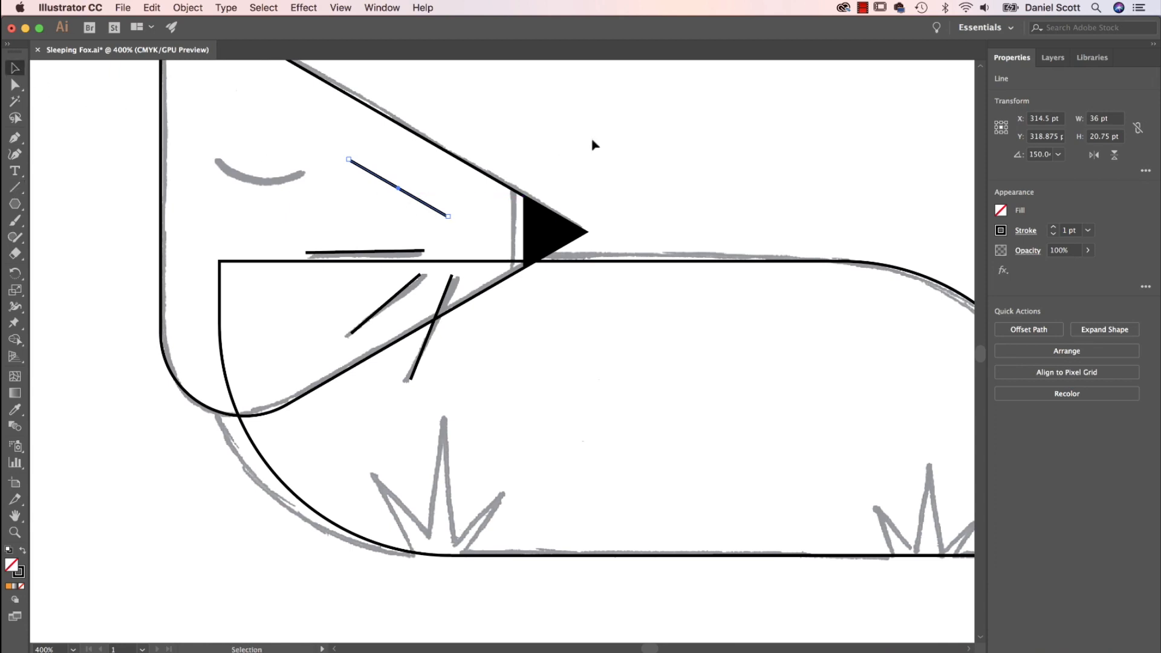
{"action": "left_click", "coordinate": [575, 130]}
{"action": "left_click", "coordinate": [15, 187]}
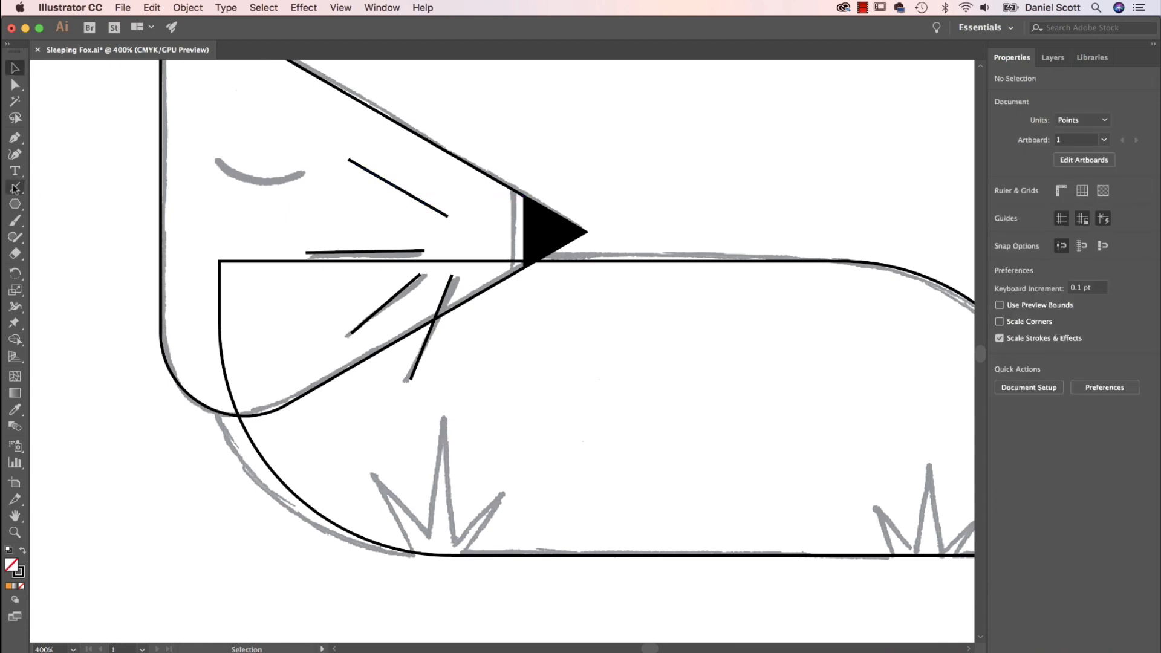
{"action": "mouse_move", "coordinate": [349, 160]}
{"action": "left_mouse_down"}
{"action": "mouse_move", "coordinate": [446, 213]}
{"action": "mouse_move", "coordinate": [405, 121]}
{"action": "left_mouse_up"}
{"action": "left_click", "coordinate": [15, 69]}
{"action": "left_click", "coordinate": [771, 131]}
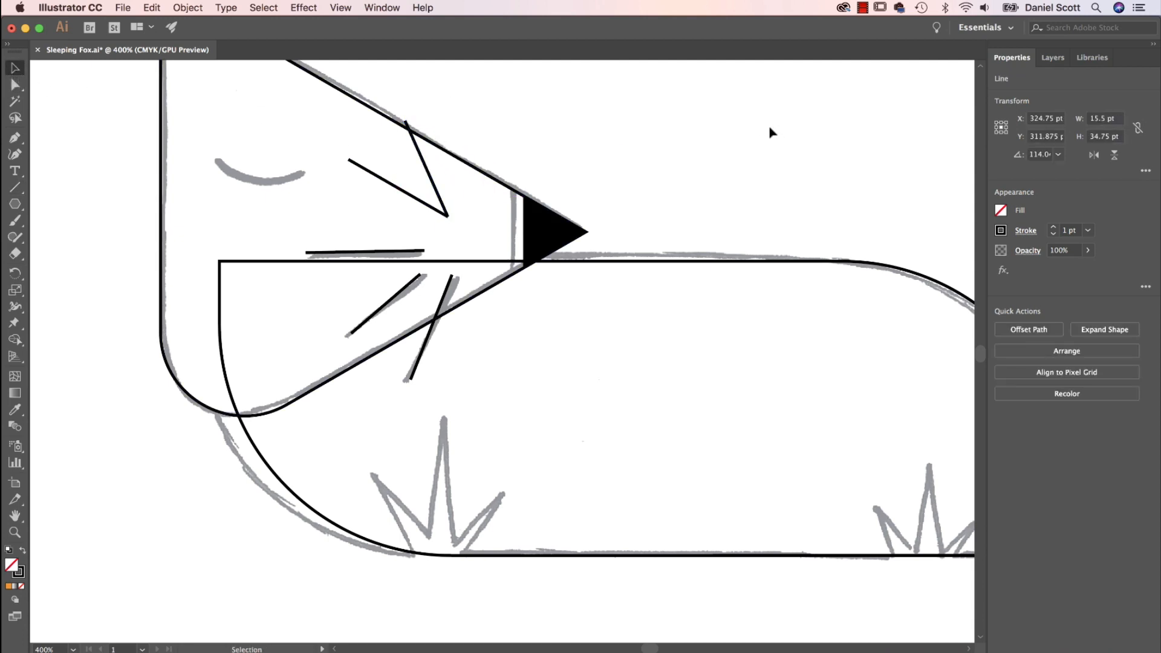
Step: Draw a third test line from the shared endpoint, then undo all the test lines above the whiskers
{"action": "left_click", "coordinate": [15, 188]}
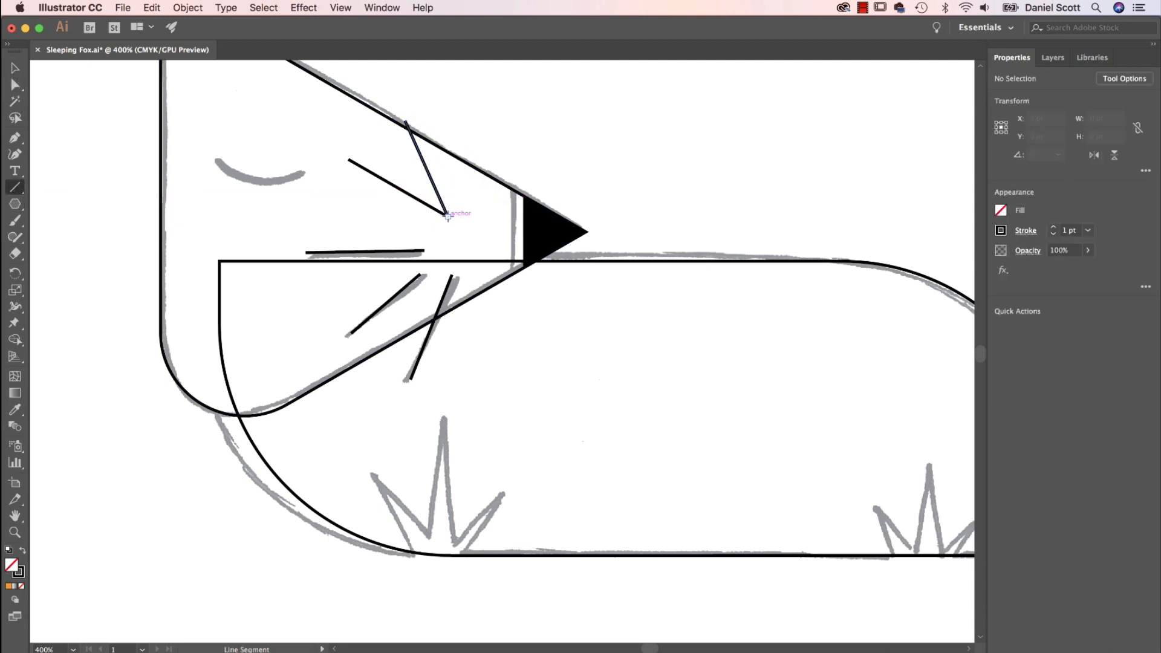
{"action": "left_click_drag", "start_coordinate": [448, 216], "coordinate": [471, 128]}
{"action": "key", "text": "super+z"}
{"action": "key", "text": "super+z"}
{"action": "key", "text": "super+z"}
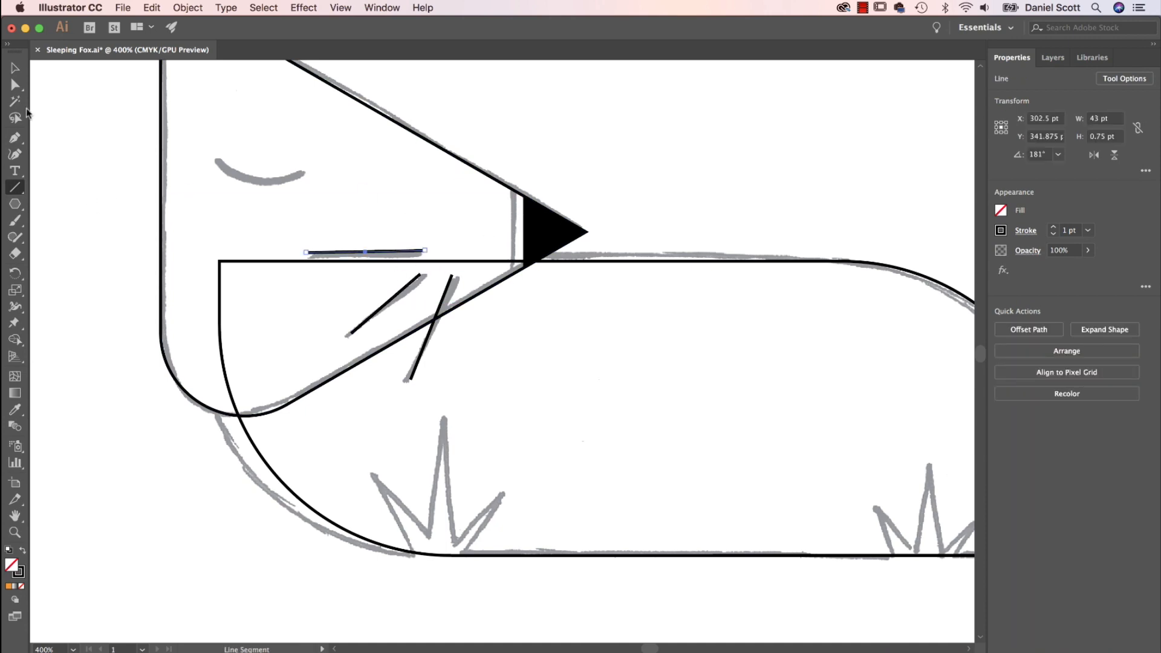
Step: Try a circle about 28.3 pt across over the closed-eye sketch mark, then delete it
{"action": "left_click", "coordinate": [15, 68]}
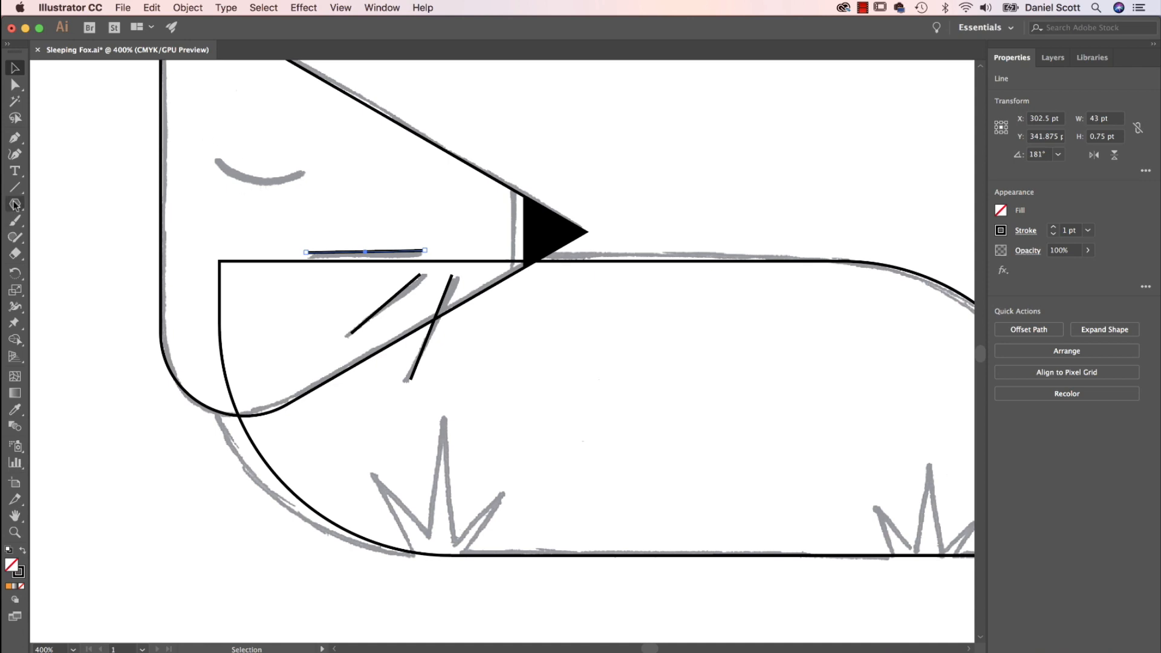
{"action": "left_click_drag", "start_coordinate": [15, 204], "coordinate": [69, 237]}
{"action": "left_click_drag", "start_coordinate": [225, 132], "coordinate": [302, 191]}
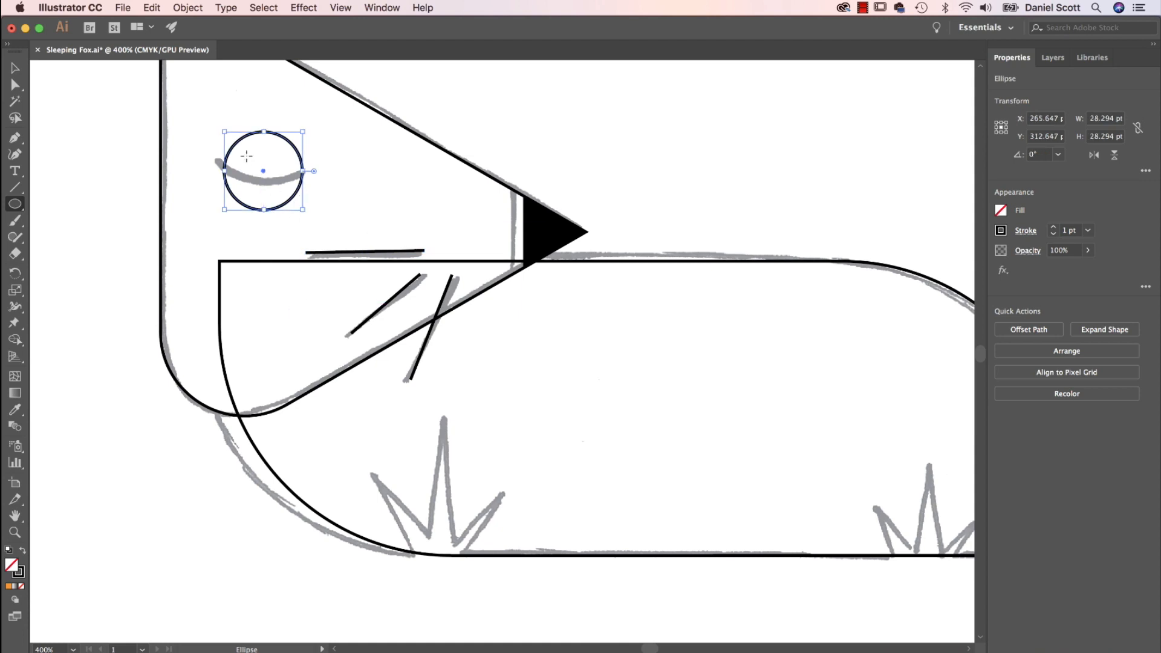
{"action": "key", "text": "Delete"}
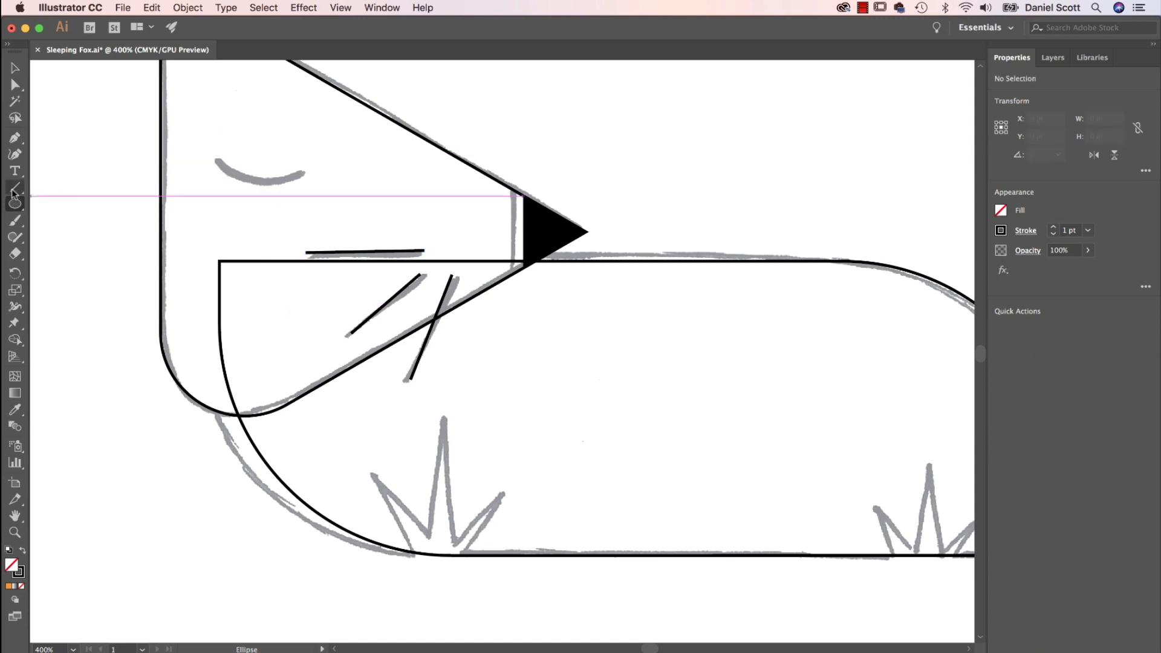
Step: Draw an arc about 19.5 by 15.5 pt just above the closed-eye sketch mark with the Arc tool
{"action": "left_click_drag", "start_coordinate": [15, 187], "coordinate": [71, 205]}
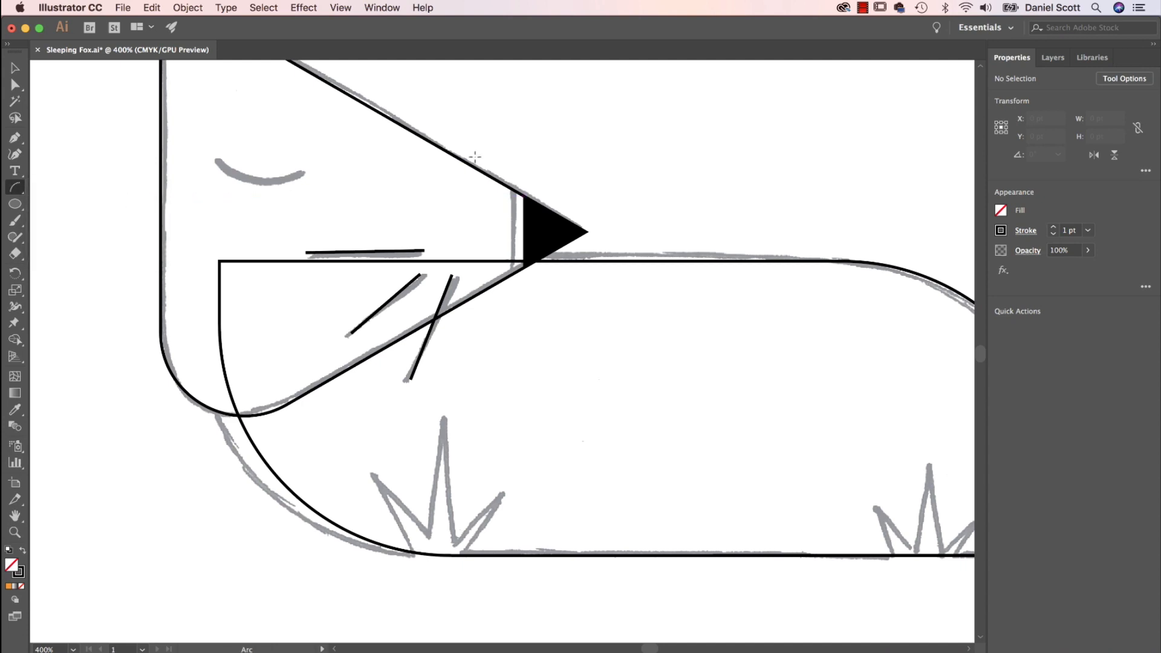
{"action": "left_click_drag", "start_coordinate": [241, 120], "coordinate": [295, 170]}
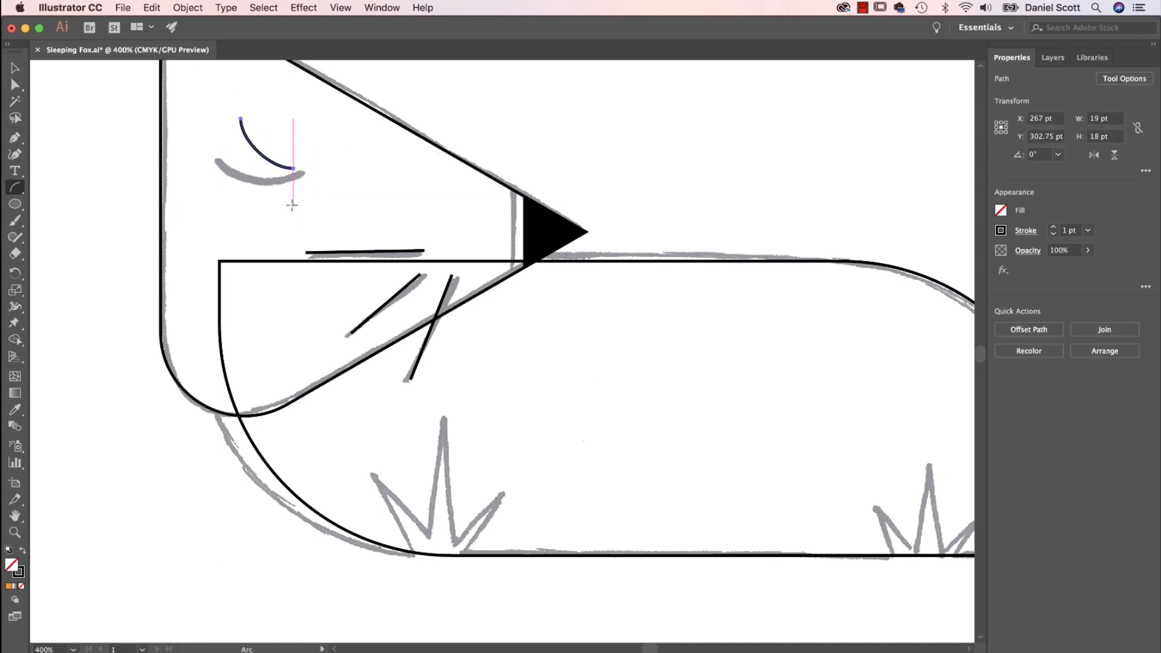
{"action": "key", "text": "super+z"}
{"action": "left_click_drag", "start_coordinate": [243, 110], "coordinate": [299, 152]}
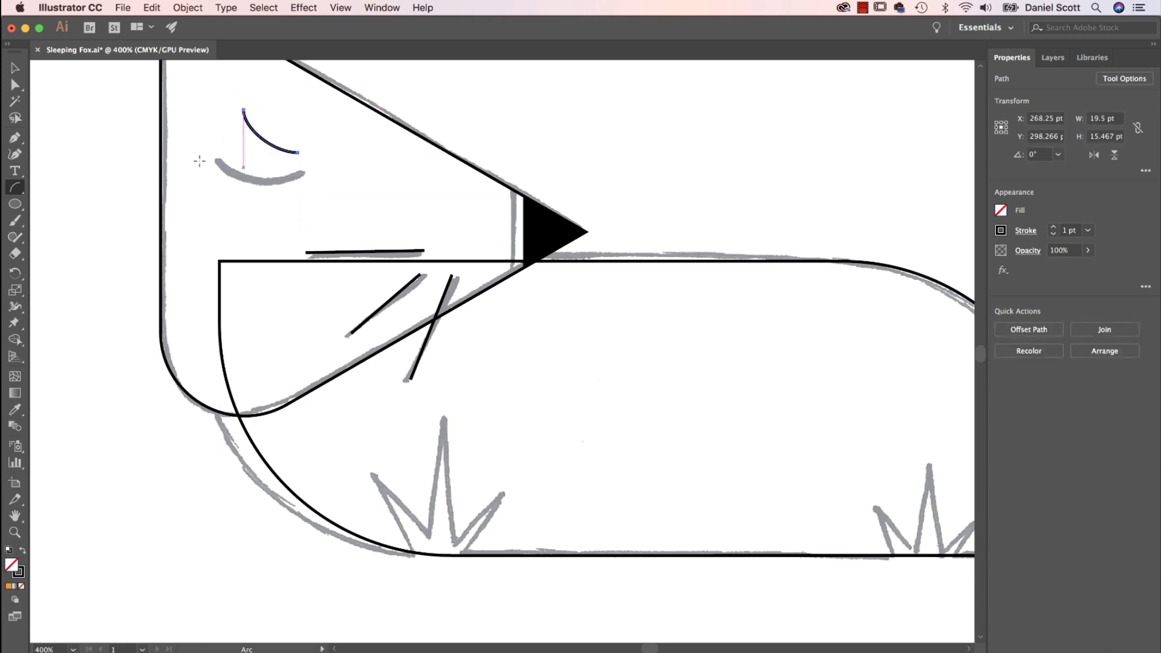
Step: Rotate the arc to about 35°, enlarge it to about 30 by 5.8 pt, and position it over the closed-eye sketch mark
{"action": "left_click", "coordinate": [15, 68]}
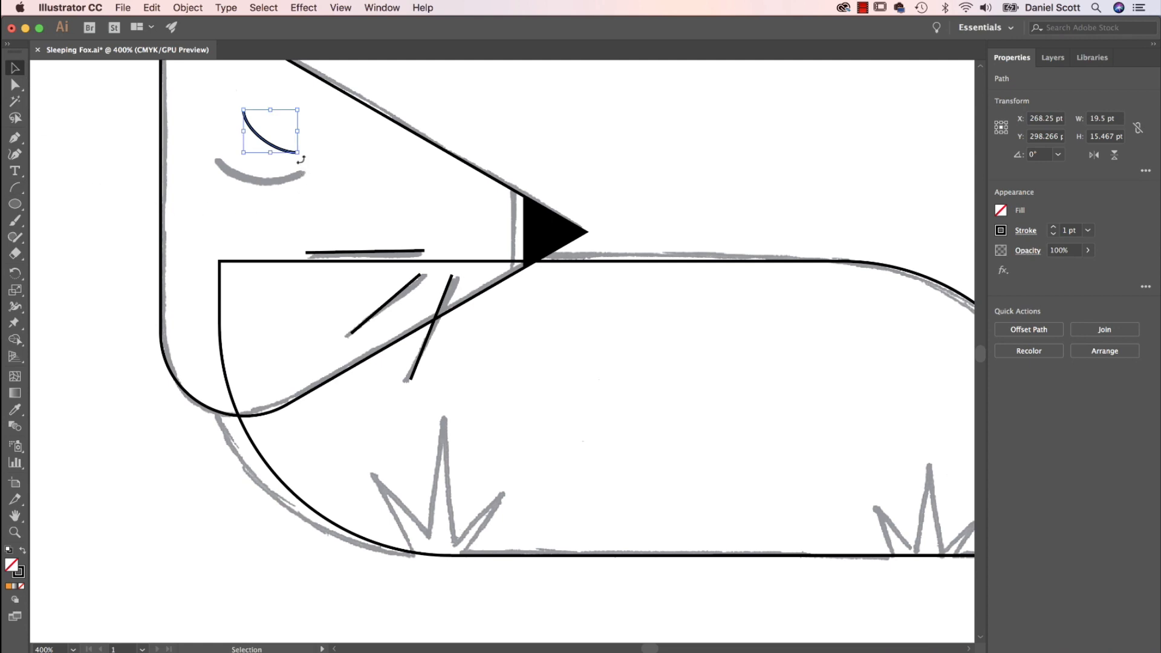
{"action": "mouse_move", "coordinate": [301, 159]}
{"action": "left_mouse_down"}
{"action": "mouse_move", "coordinate": [322, 134]}
{"action": "mouse_move", "coordinate": [271, 176]}
{"action": "mouse_move", "coordinate": [318, 170]}
{"action": "mouse_move", "coordinate": [283, 182]}
{"action": "left_mouse_up"}
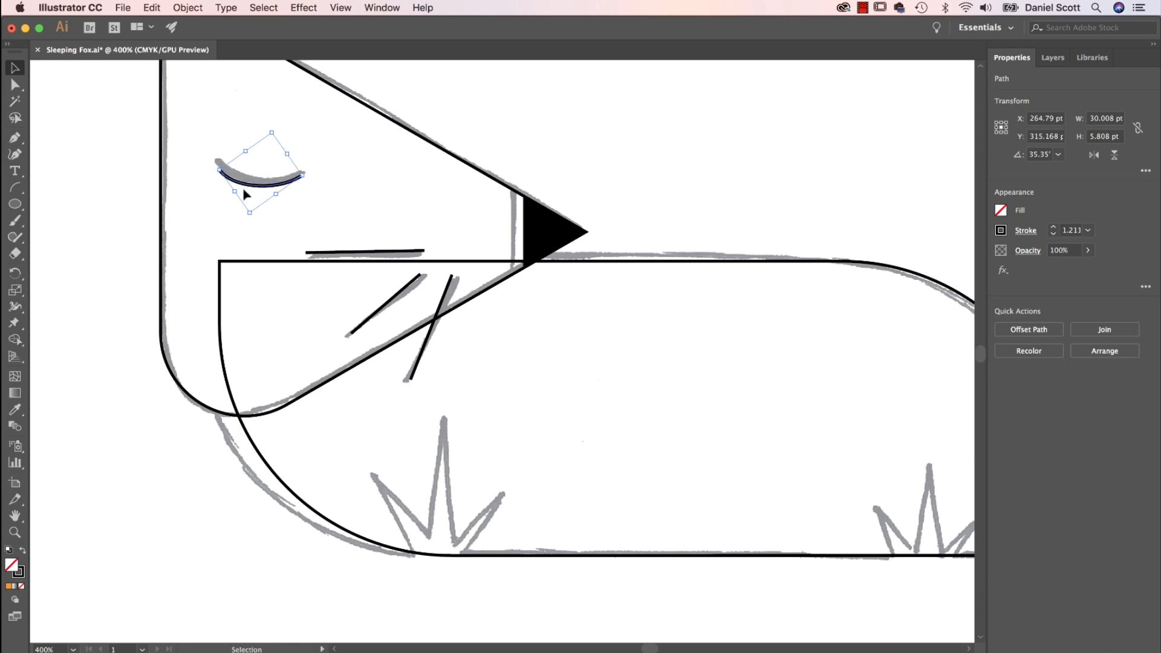
{"action": "key", "text": "Up"}
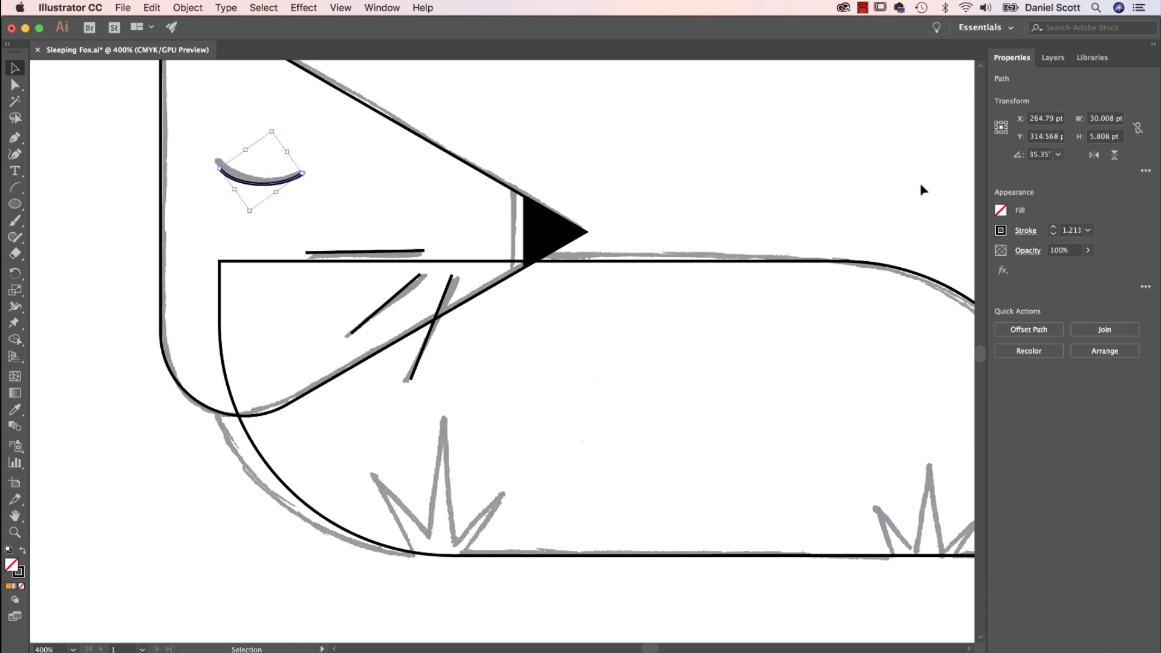
Step: Set the stroke weight of the steepest whisker line, the one crossing the head's lower edge, to 5 pt
{"action": "left_click", "coordinate": [404, 253]}
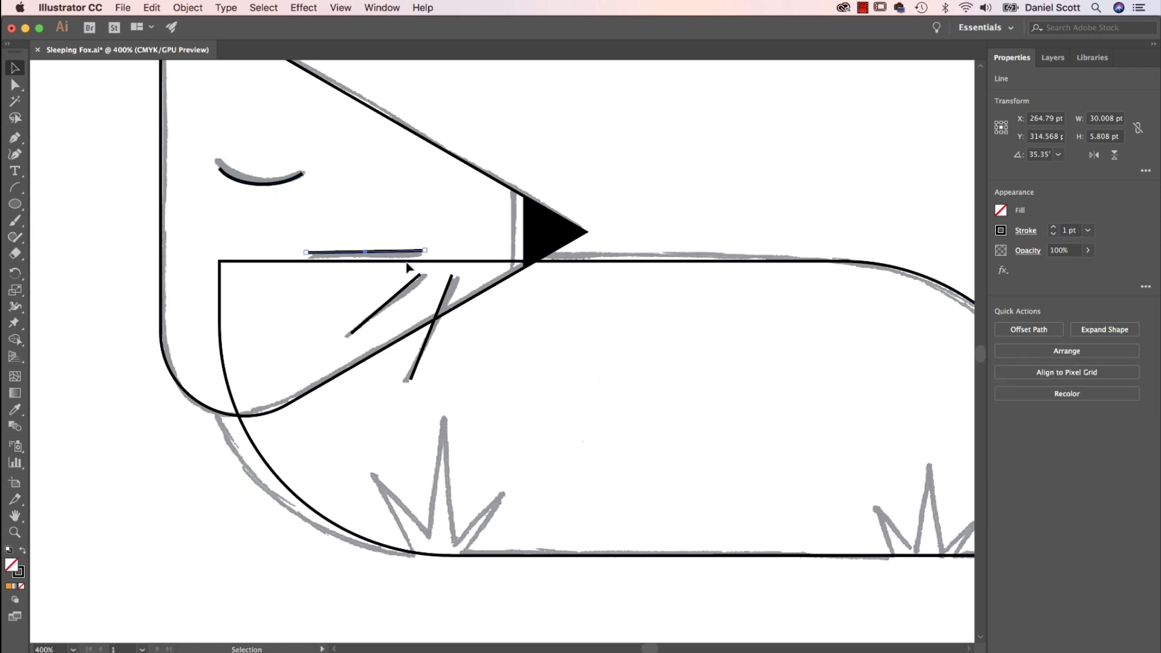
{"action": "left_click", "coordinate": [448, 290]}
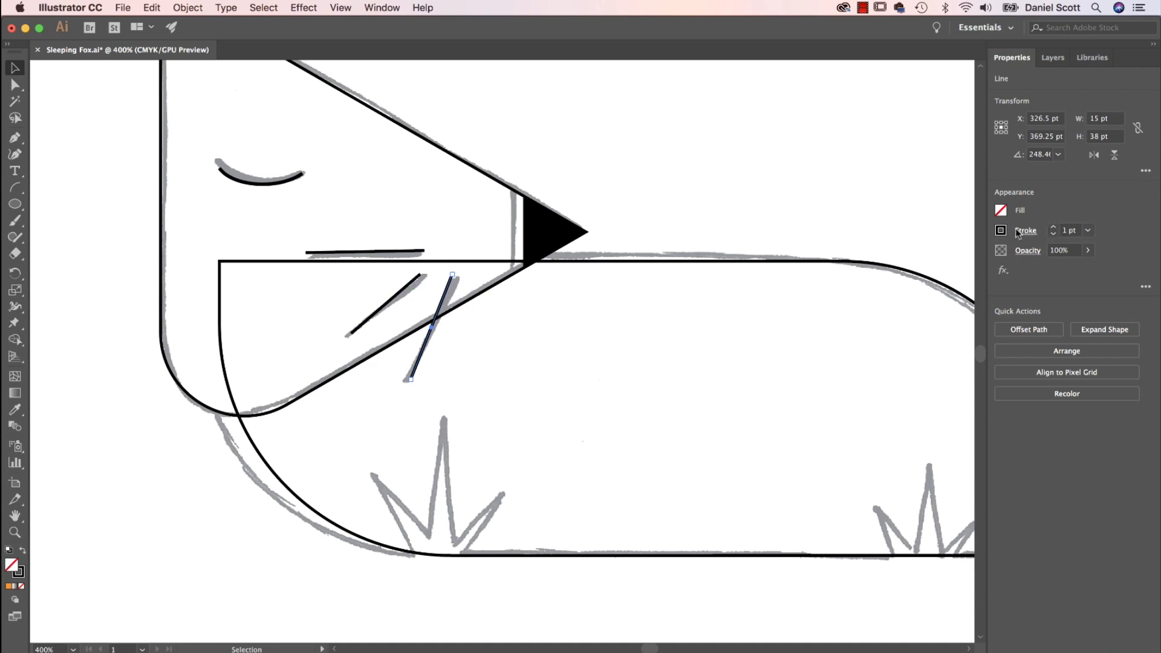
{"action": "left_click", "coordinate": [1053, 228]}
{"action": "left_click", "coordinate": [1053, 228]}
{"action": "left_click", "coordinate": [1053, 228]}
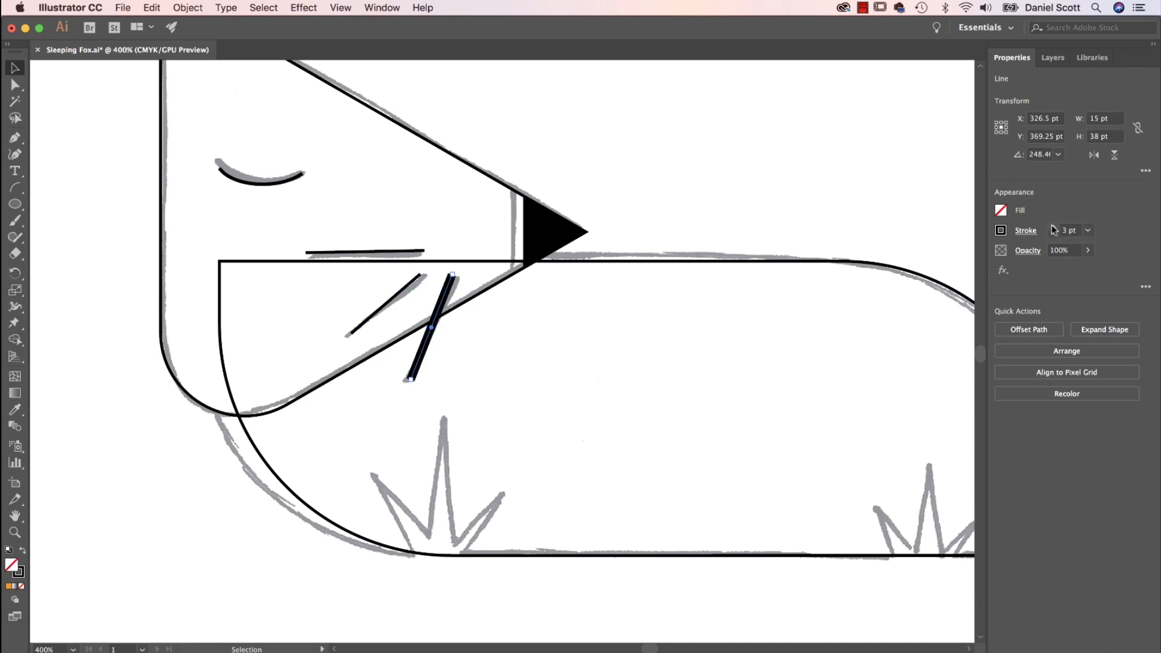
{"action": "left_click", "coordinate": [1053, 228]}
{"action": "left_click", "coordinate": [1053, 228]}
{"action": "left_click", "coordinate": [1053, 228]}
{"action": "left_click", "coordinate": [1053, 228]}
{"action": "left_click", "coordinate": [1053, 235]}
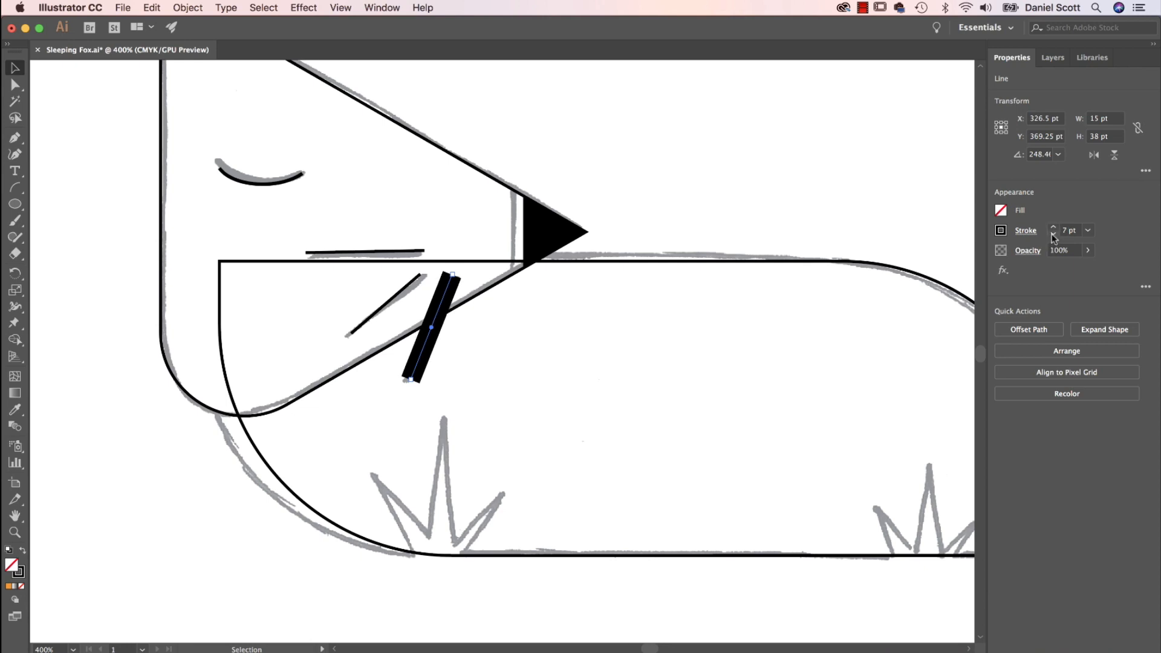
{"action": "left_click", "coordinate": [1054, 234]}
{"action": "left_click", "coordinate": [1053, 235]}
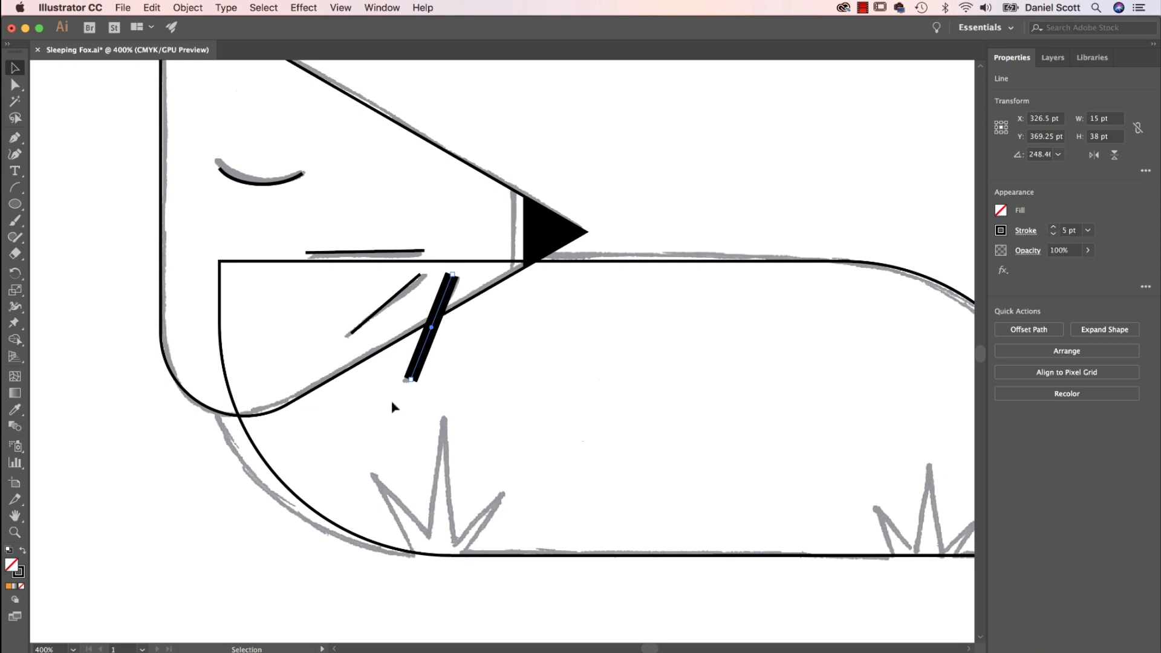
Step: Select the other two whiskers together with the eye arc, set their stroke weight to 5 pt, and deselect them
{"action": "left_click", "coordinate": [398, 297]}
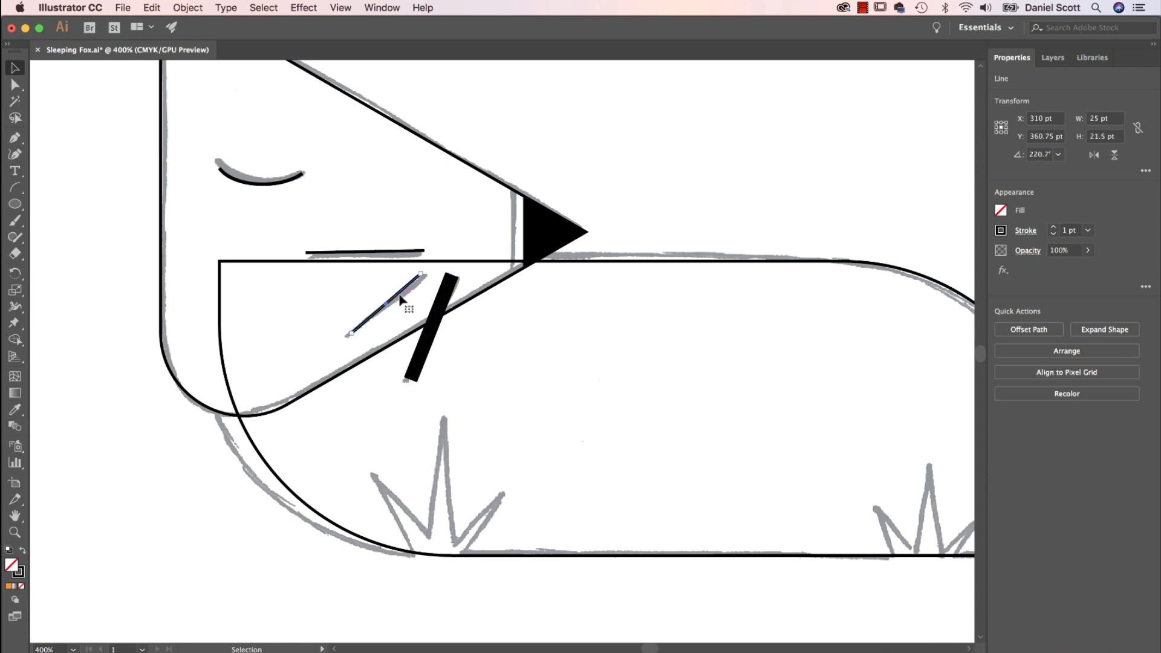
{"action": "left_click", "coordinate": [404, 253], "text": "shift"}
{"action": "left_click", "coordinate": [278, 185], "text": "shift"}
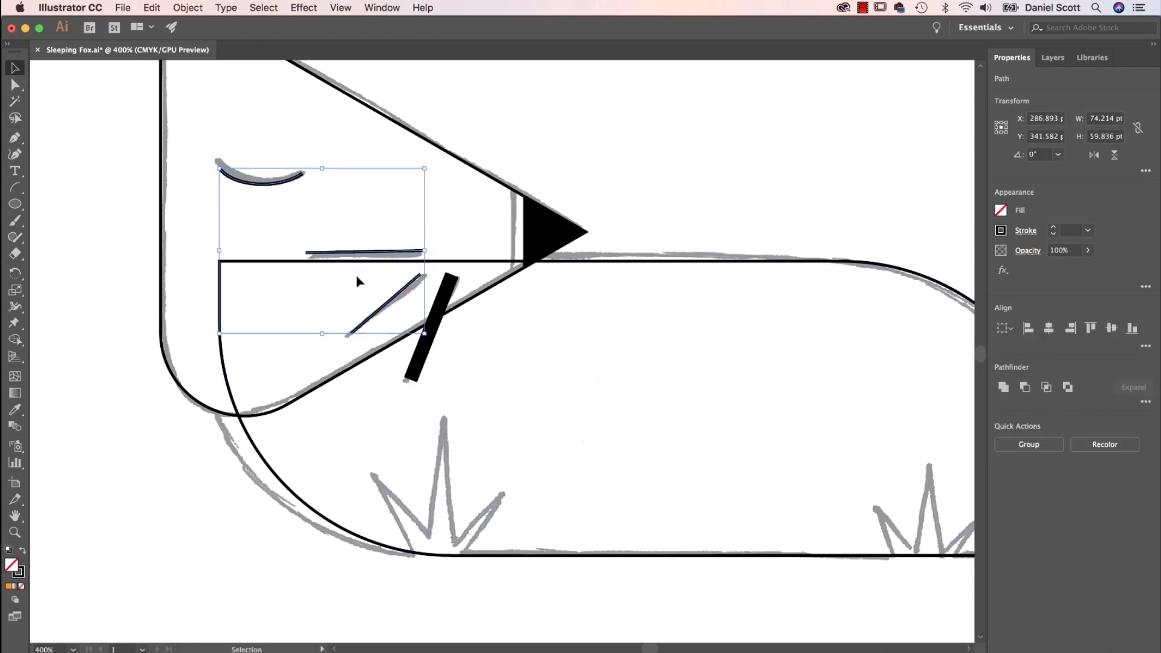
{"action": "left_click", "coordinate": [1053, 229]}
{"action": "left_click", "coordinate": [1054, 229]}
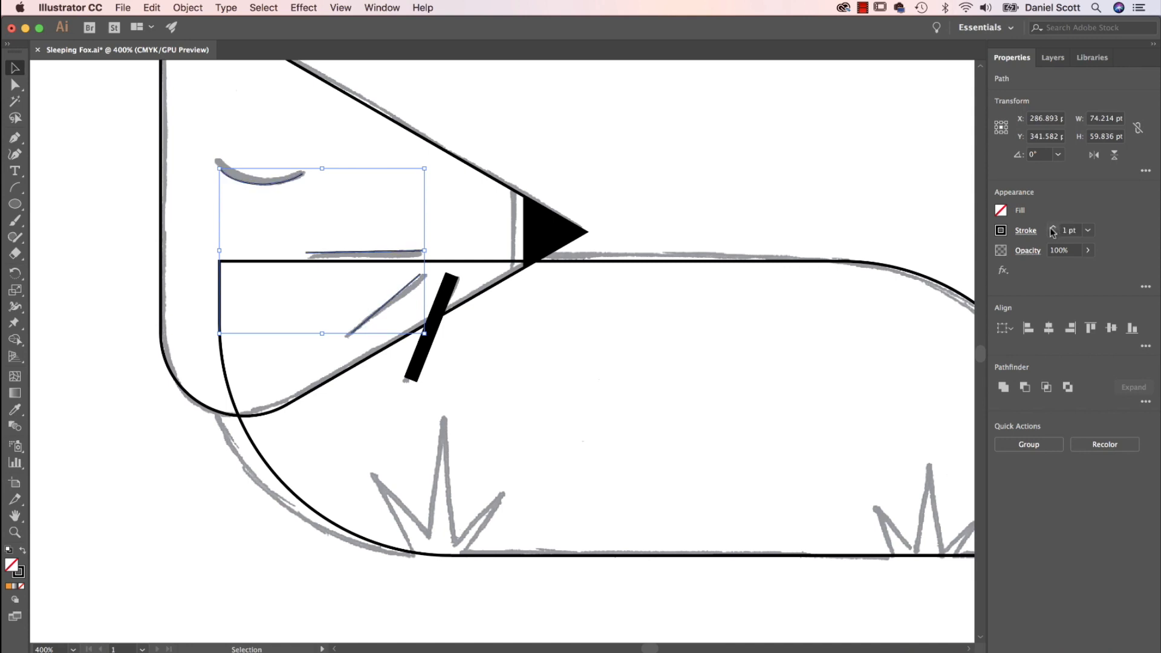
{"action": "left_click", "coordinate": [1053, 229]}
{"action": "left_click", "coordinate": [1054, 228]}
{"action": "left_click", "coordinate": [1053, 228]}
{"action": "left_click", "coordinate": [1053, 228]}
{"action": "left_click", "coordinate": [1053, 228]}
{"action": "left_click", "coordinate": [1053, 228]}
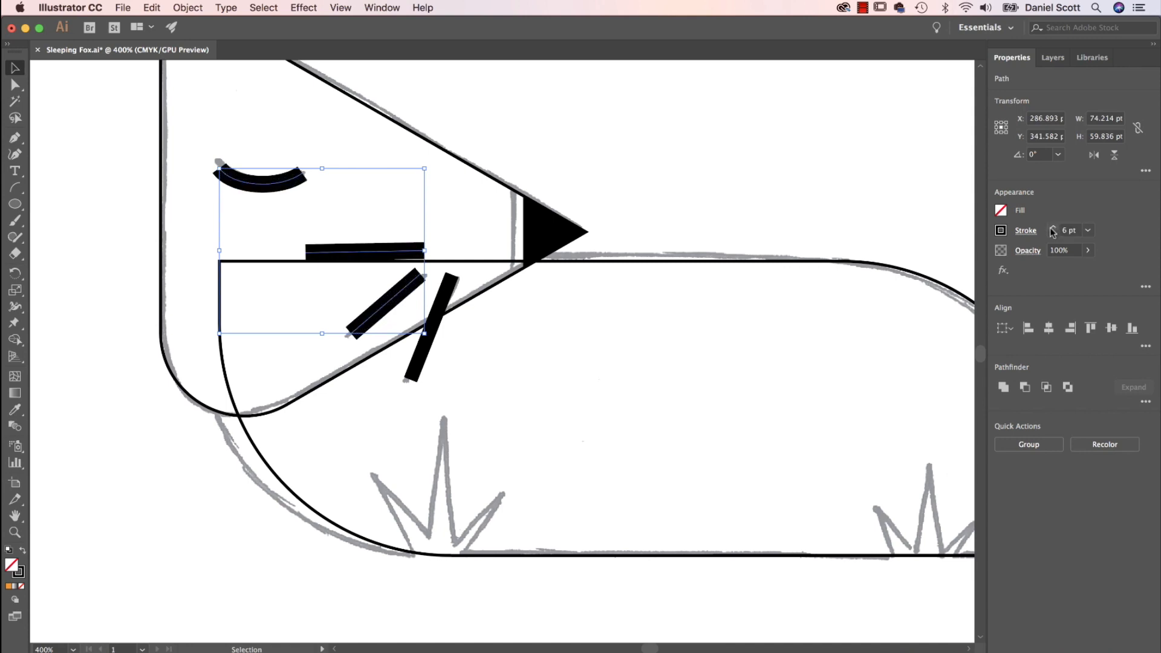
{"action": "left_click", "coordinate": [1052, 234]}
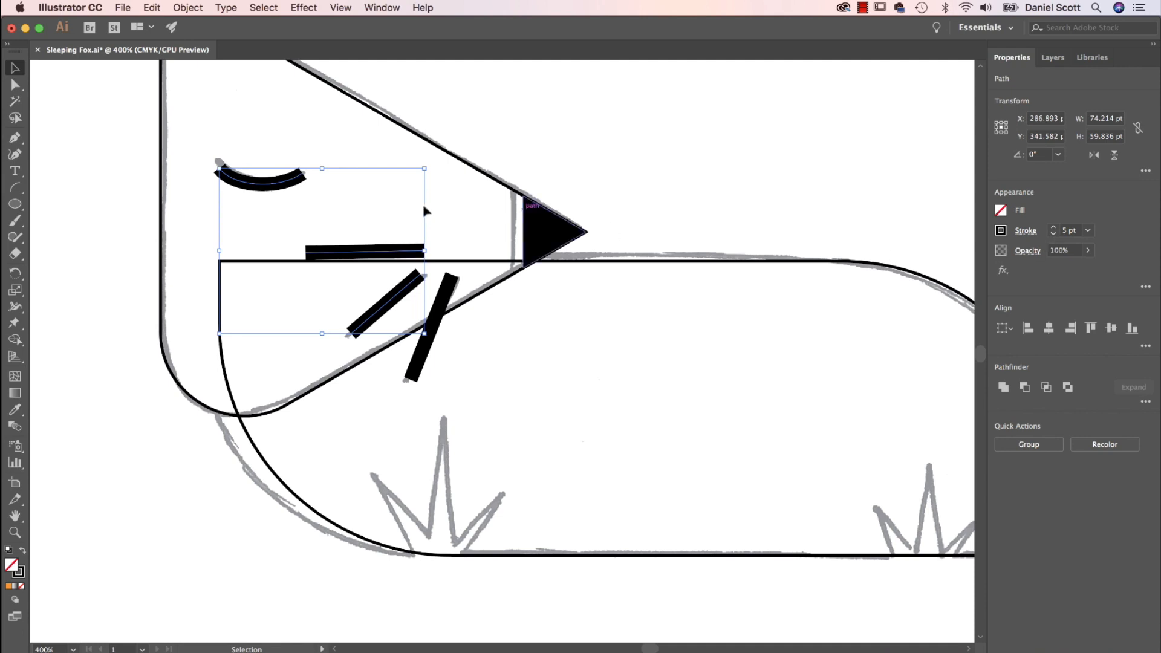
{"action": "left_click", "coordinate": [663, 157]}
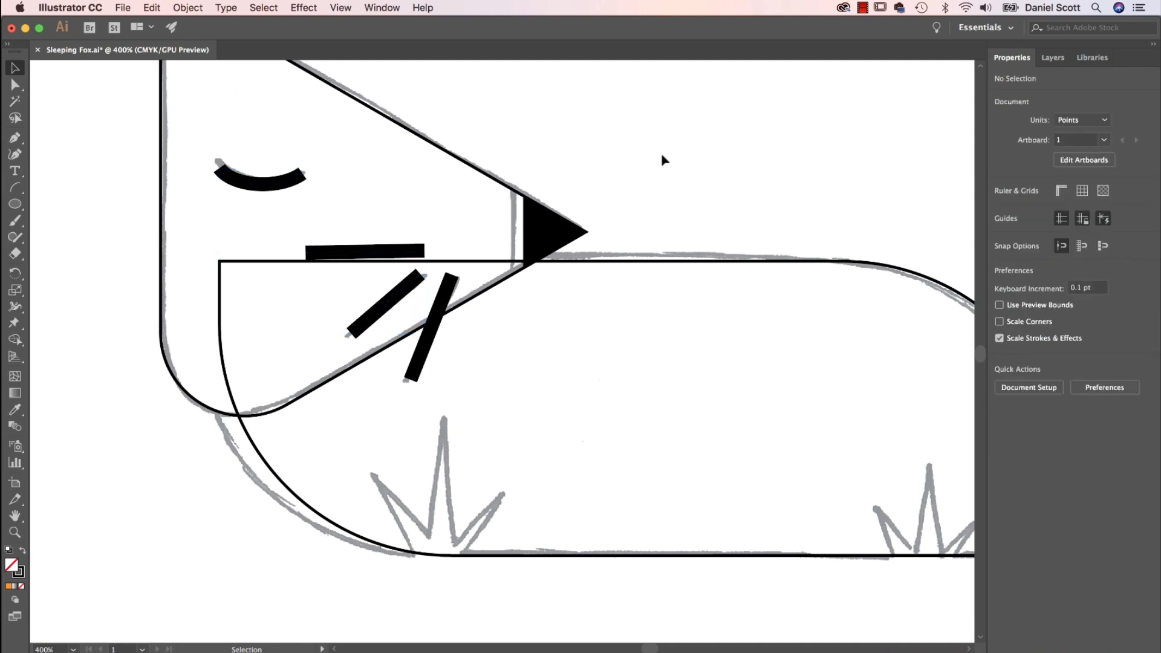
Step: Remove the stroke from the fox's body shape and fill it with orange
{"action": "key", "text": "super+minus"}
{"action": "key", "text": "super+minus"}
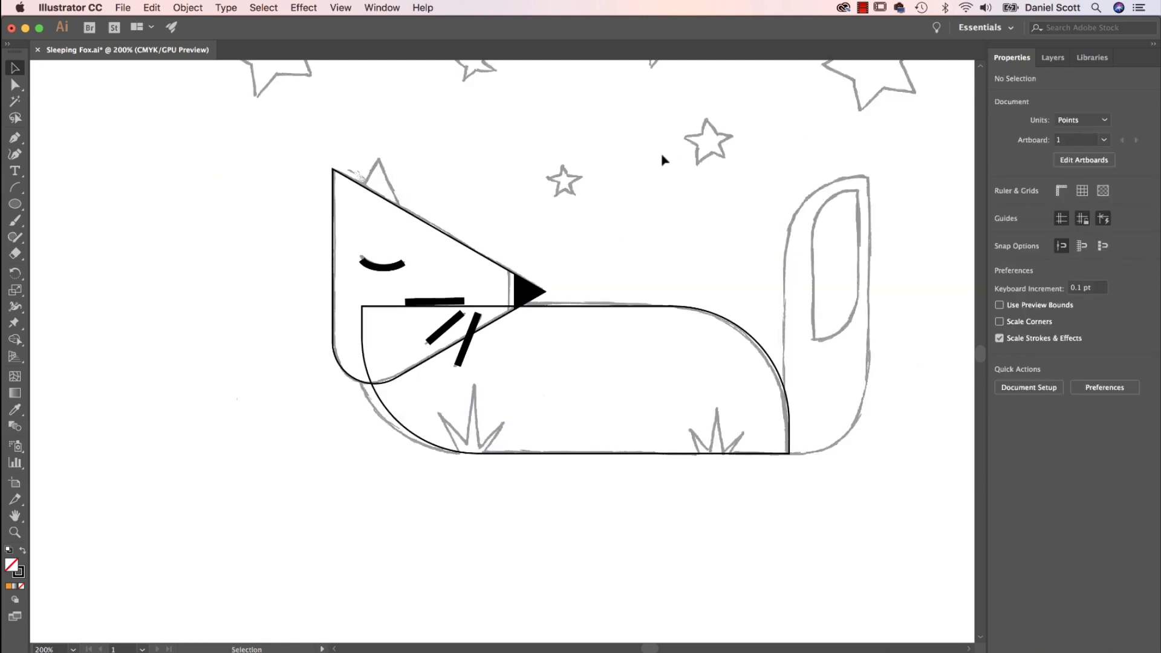
{"action": "left_click", "coordinate": [619, 315]}
{"action": "left_click", "coordinate": [1001, 231]}
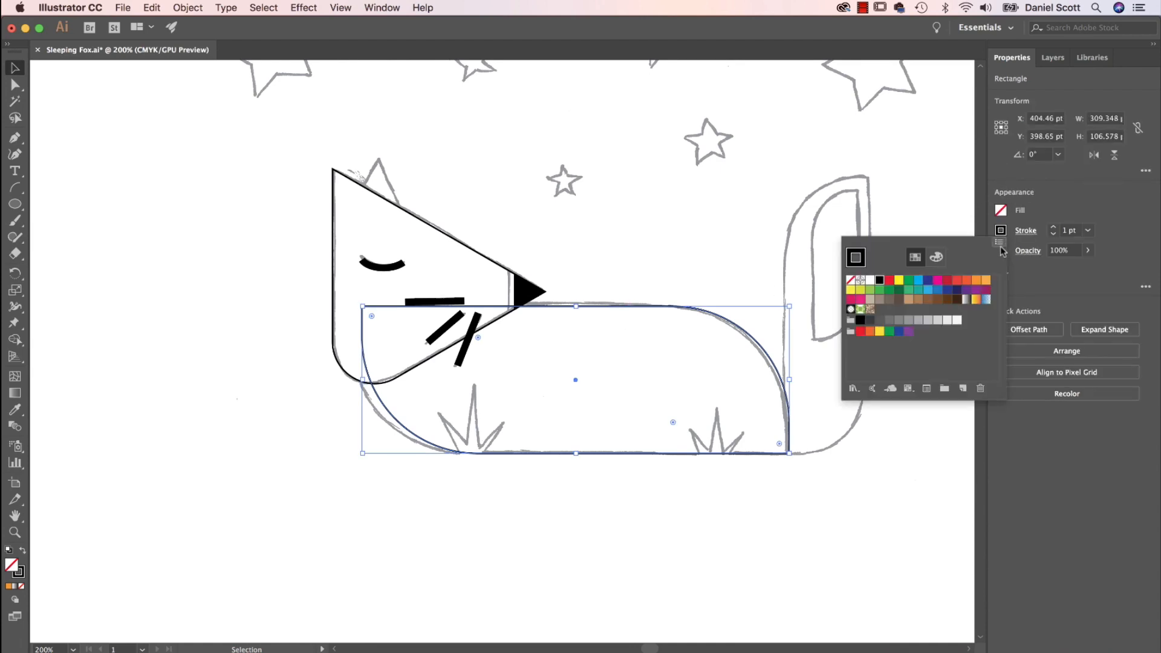
{"action": "left_click", "coordinate": [851, 280]}
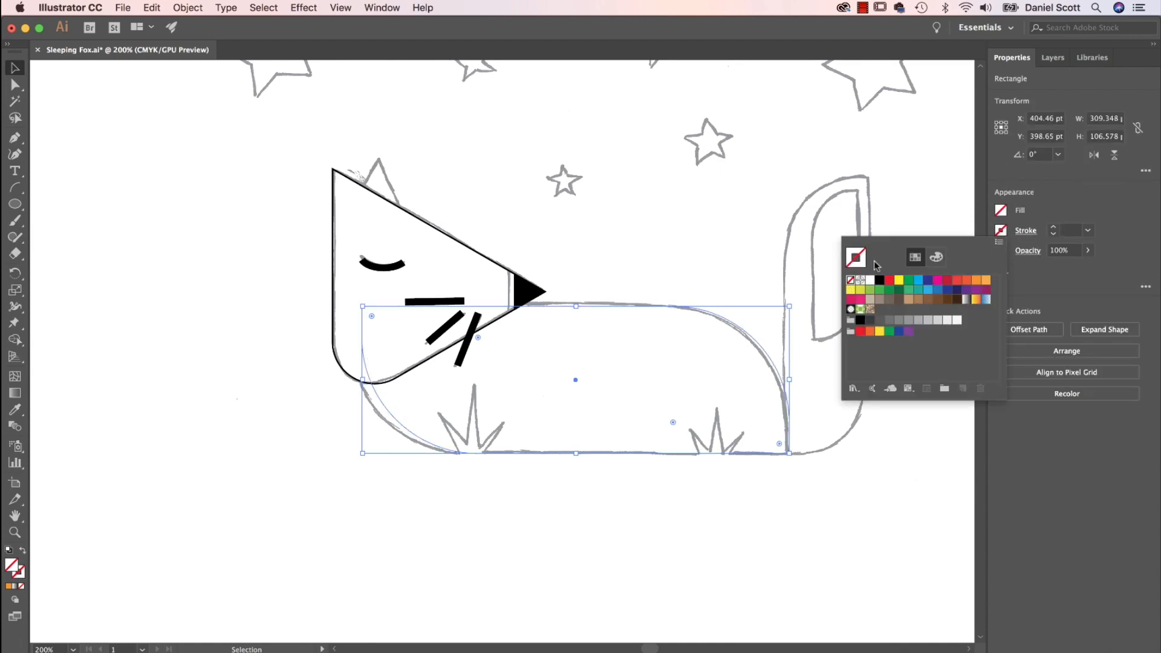
{"action": "left_click", "coordinate": [1001, 210]}
{"action": "left_click", "coordinate": [1001, 209]}
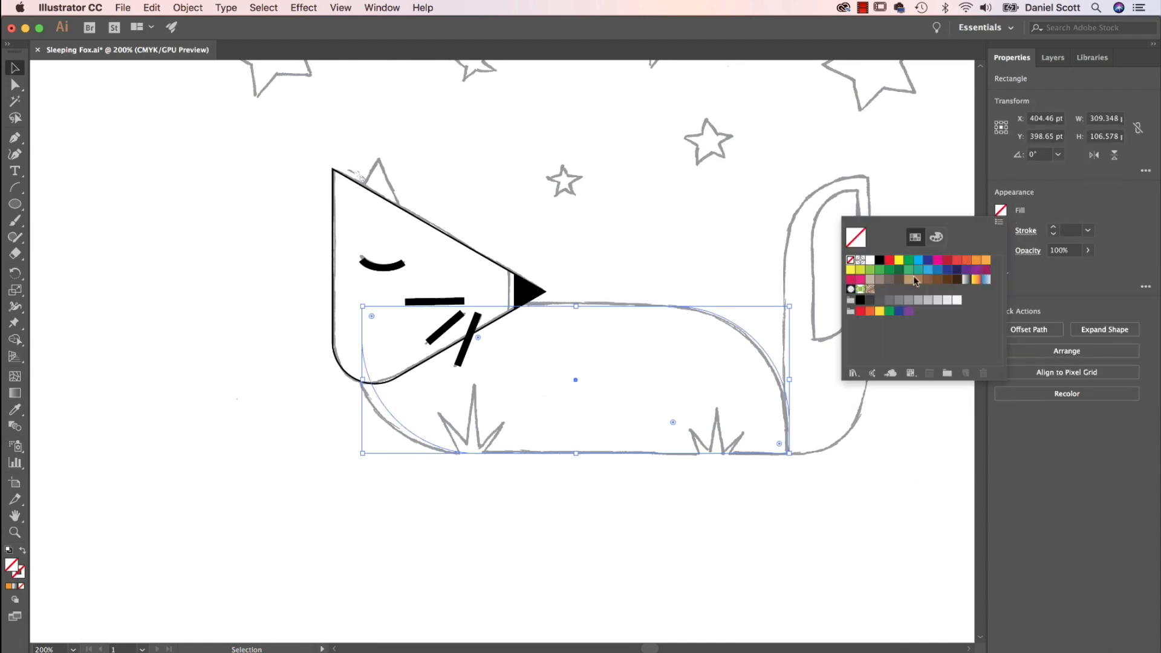
{"action": "left_click", "coordinate": [976, 261]}
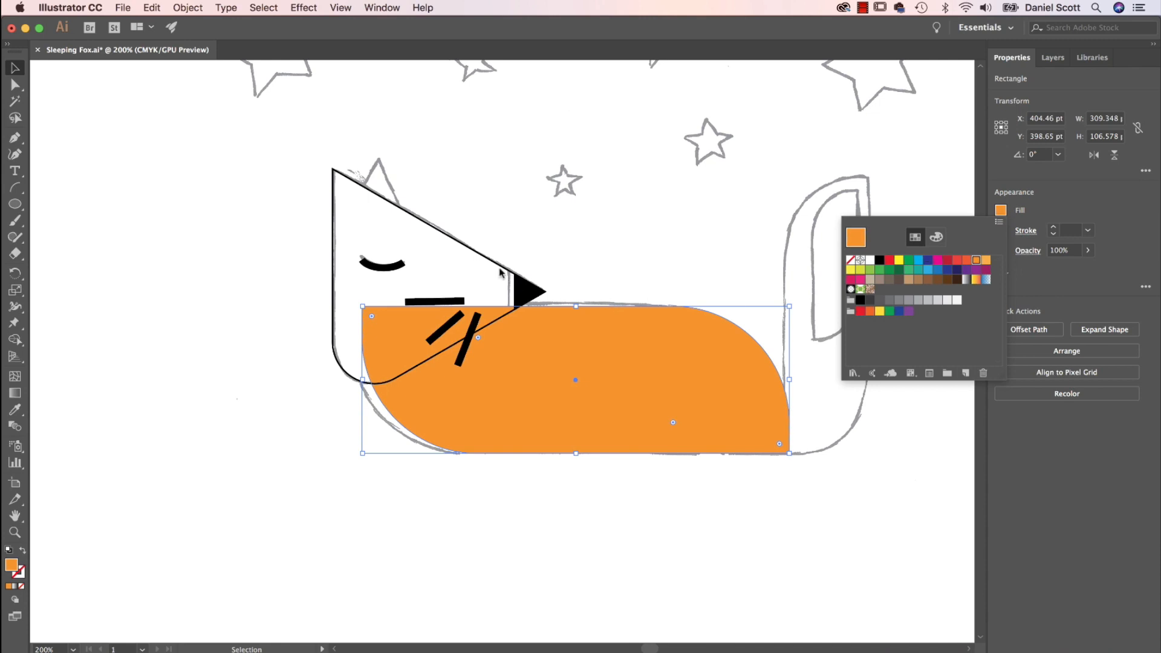
Step: Remove the stroke from the fox's head shape, fill it with lighter orange, and deselect it
{"action": "left_click", "coordinate": [484, 259]}
{"action": "left_click", "coordinate": [484, 258]}
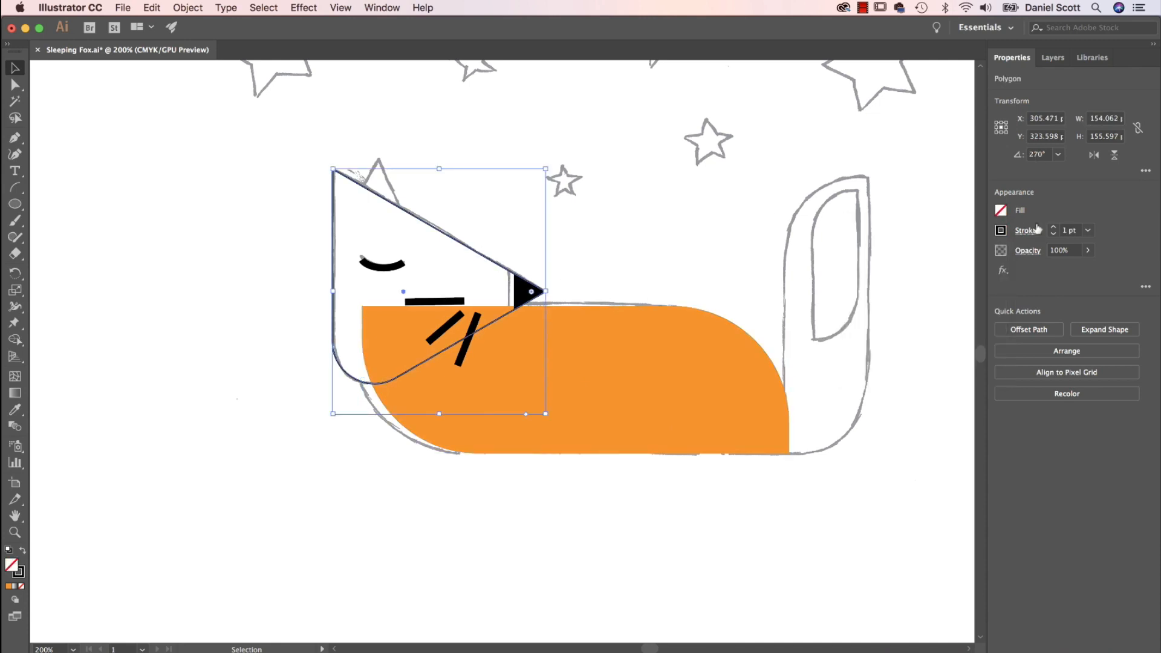
{"action": "left_click", "coordinate": [1001, 231]}
{"action": "left_click", "coordinate": [851, 281]}
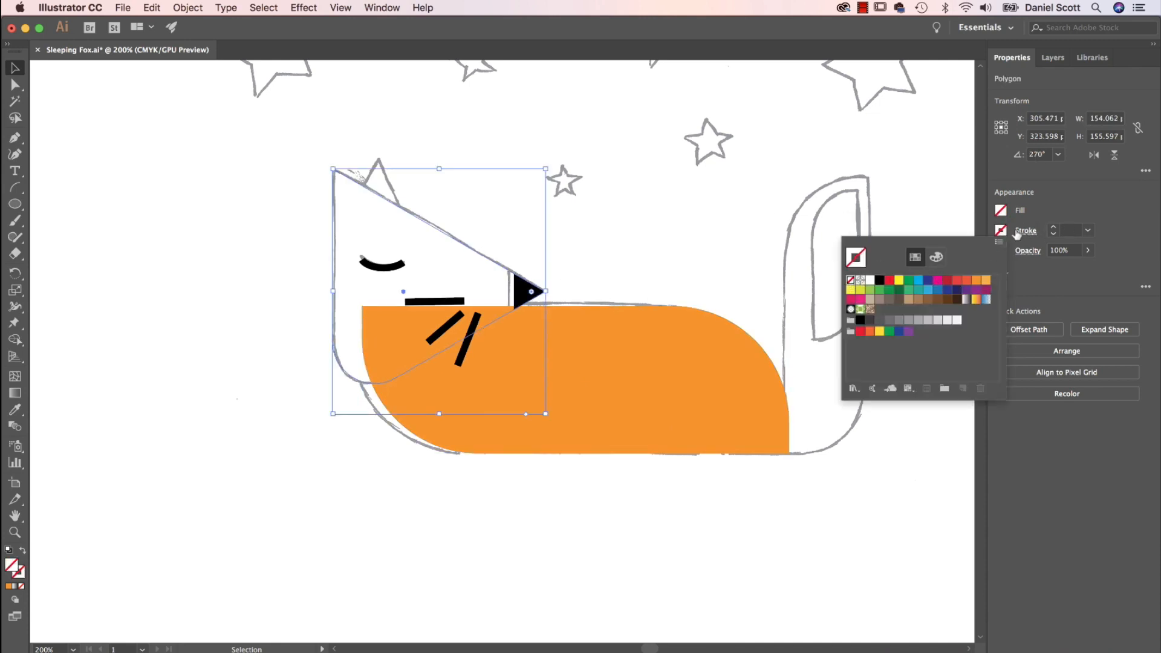
{"action": "left_click", "coordinate": [1001, 210]}
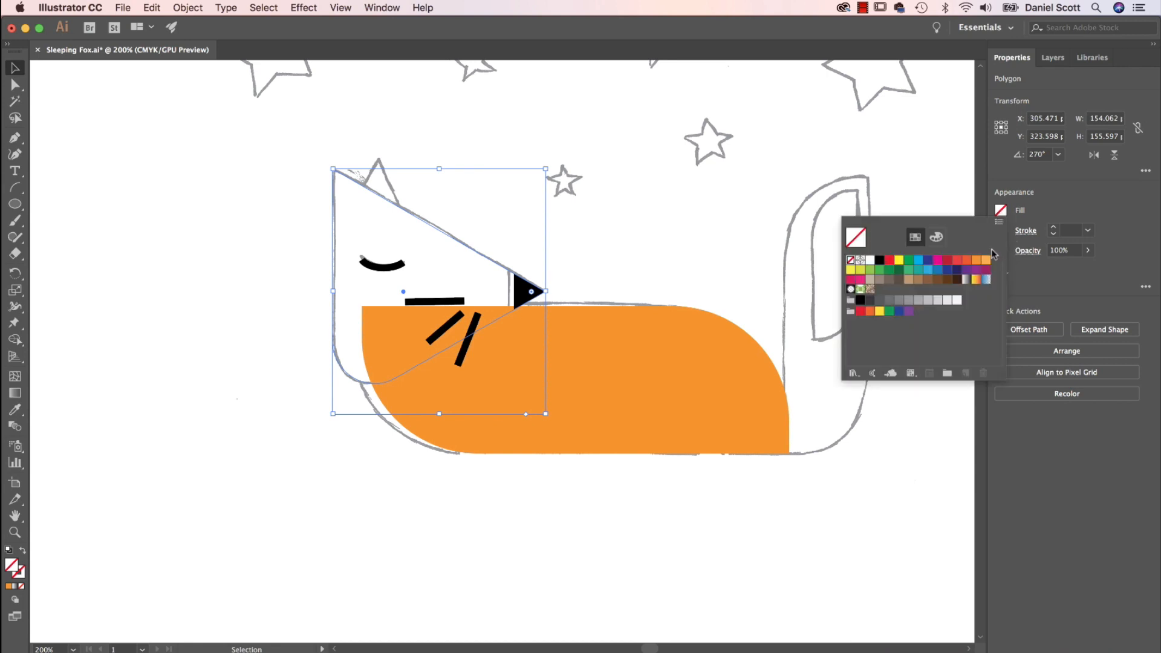
{"action": "left_click", "coordinate": [986, 262]}
{"action": "left_click", "coordinate": [635, 535]}
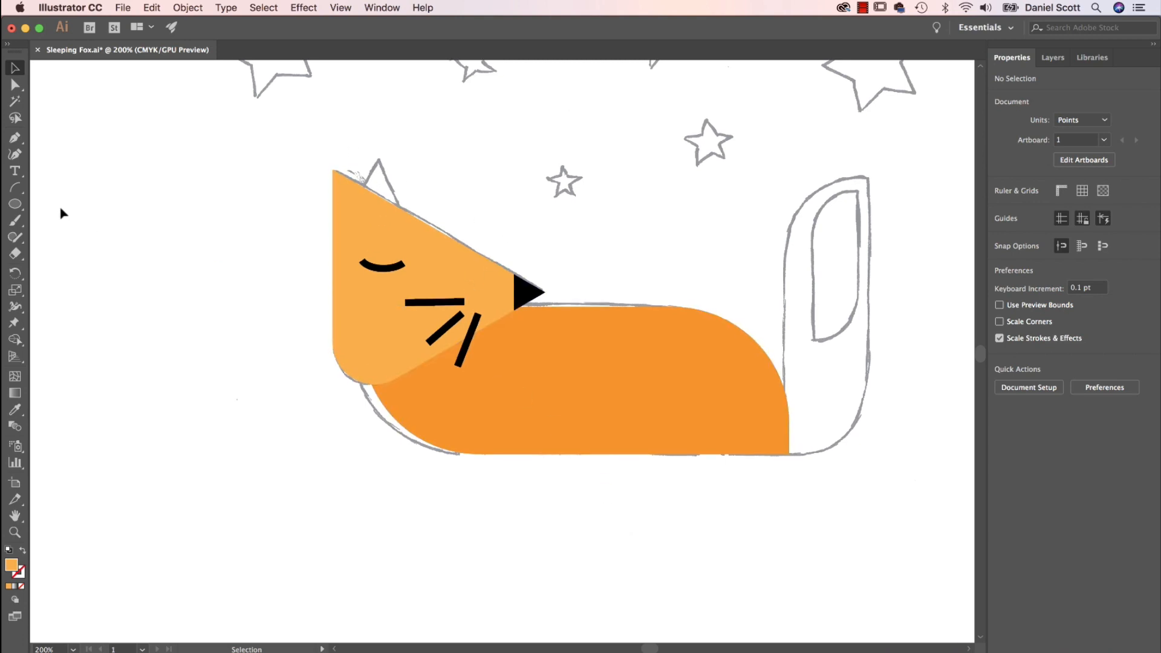
Step: Draw a triangle with the Polygon tool, place it beside the back of the head, and resize it to about 45 by 48 pt
{"action": "left_click", "coordinate": [15, 204]}
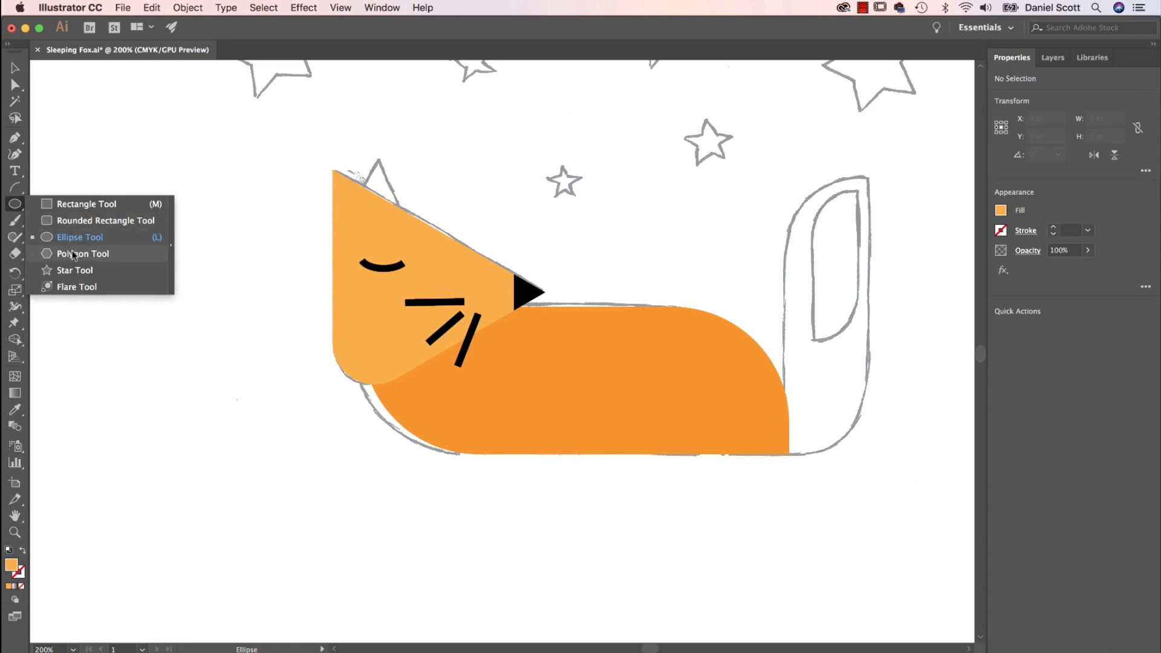
{"action": "left_click", "coordinate": [73, 254]}
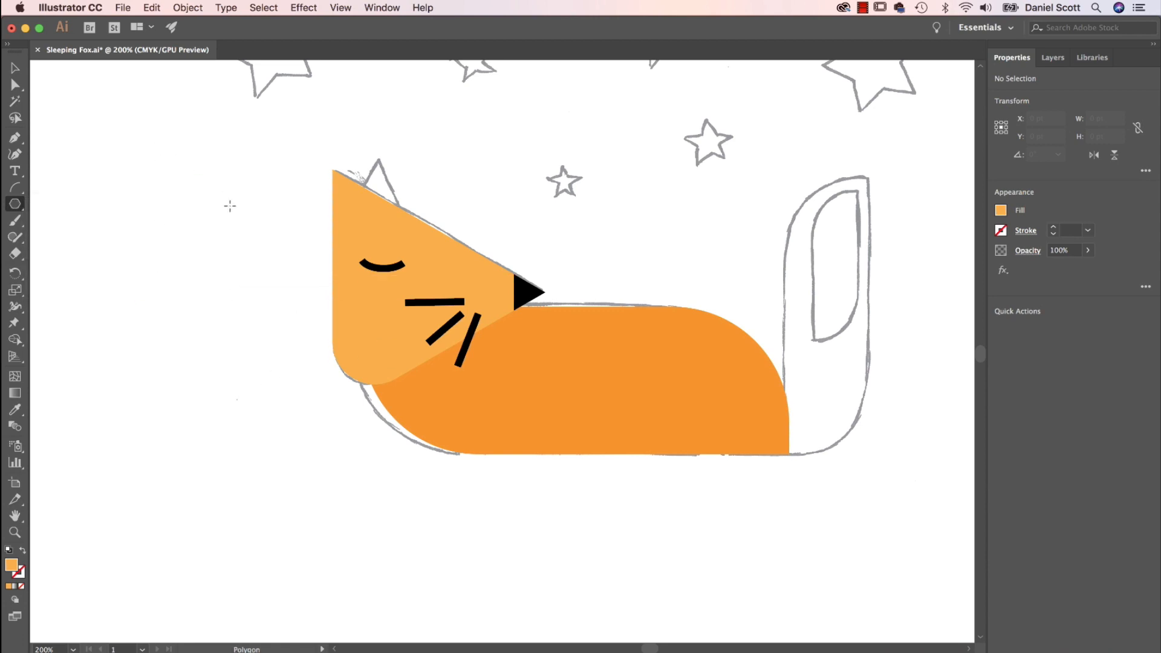
{"action": "mouse_move", "coordinate": [116, 177]}
{"action": "left_mouse_down"}
{"action": "mouse_move", "coordinate": [151, 204]}
{"action": "mouse_move", "coordinate": [147, 126]}
{"action": "mouse_move", "coordinate": [121, 181]}
{"action": "left_mouse_up"}
{"action": "left_click", "coordinate": [170, 194]}
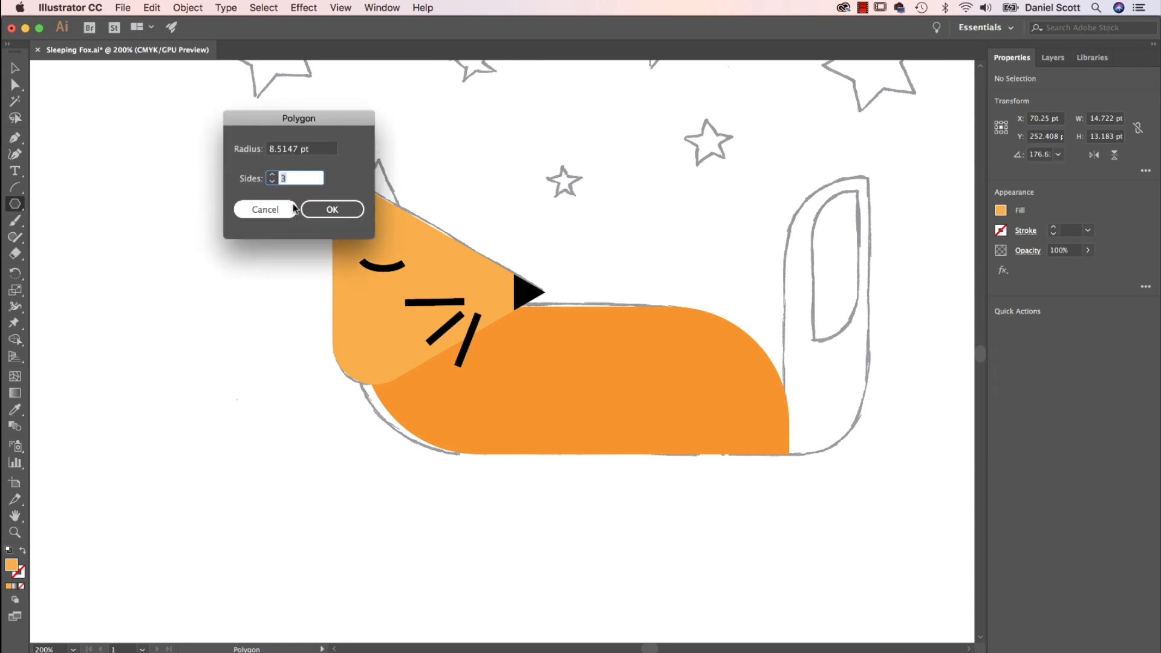
{"action": "left_click", "coordinate": [262, 208]}
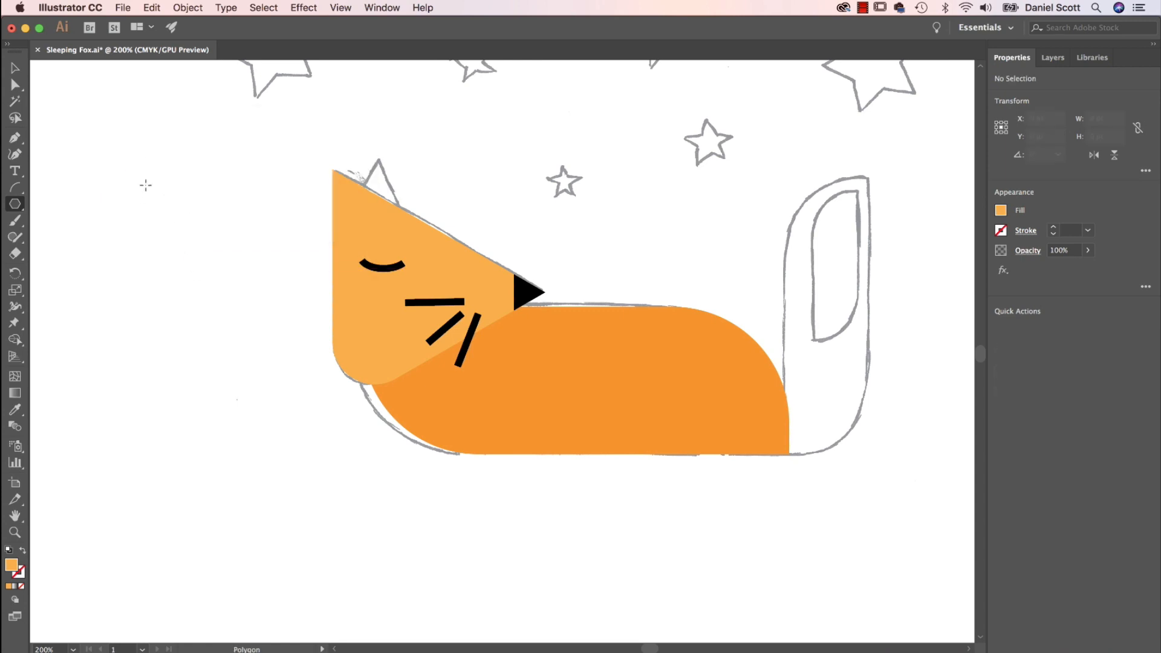
{"action": "left_click_drag", "start_coordinate": [130, 140], "coordinate": [173, 162]}
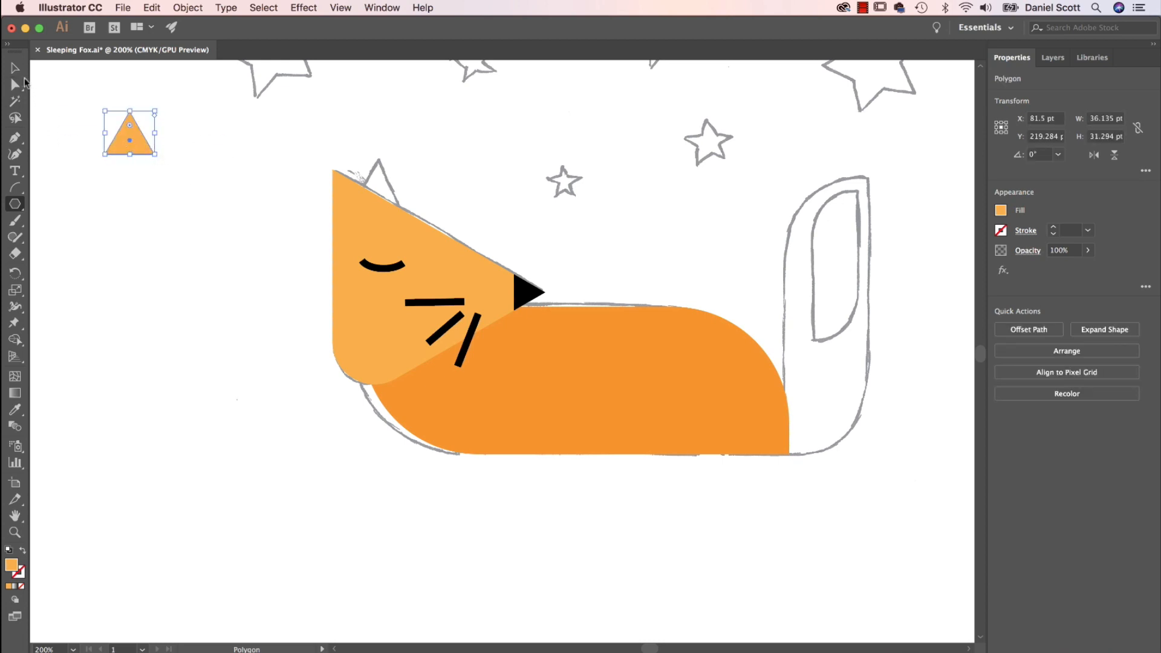
{"action": "left_click", "coordinate": [15, 68]}
{"action": "left_click_drag", "start_coordinate": [130, 144], "coordinate": [268, 226]}
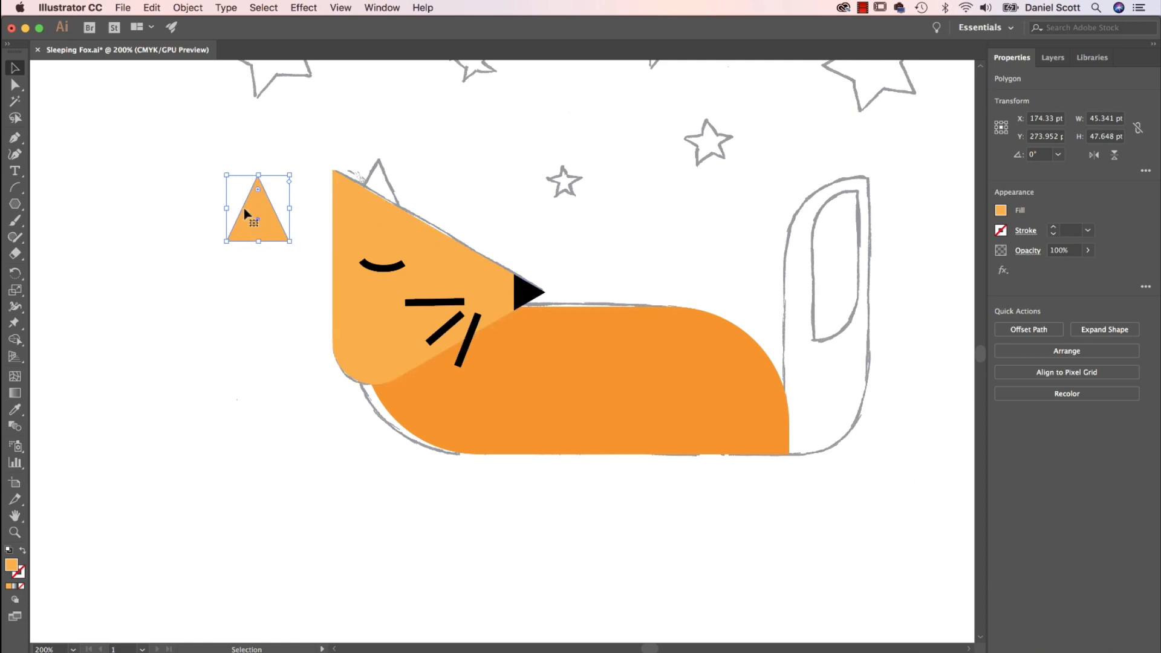
Step: Give the ear triangle a white fill and an orange stroke matching the body
{"action": "left_click", "coordinate": [1001, 210]}
{"action": "left_click", "coordinate": [871, 268]}
{"action": "left_click", "coordinate": [1000, 231]}
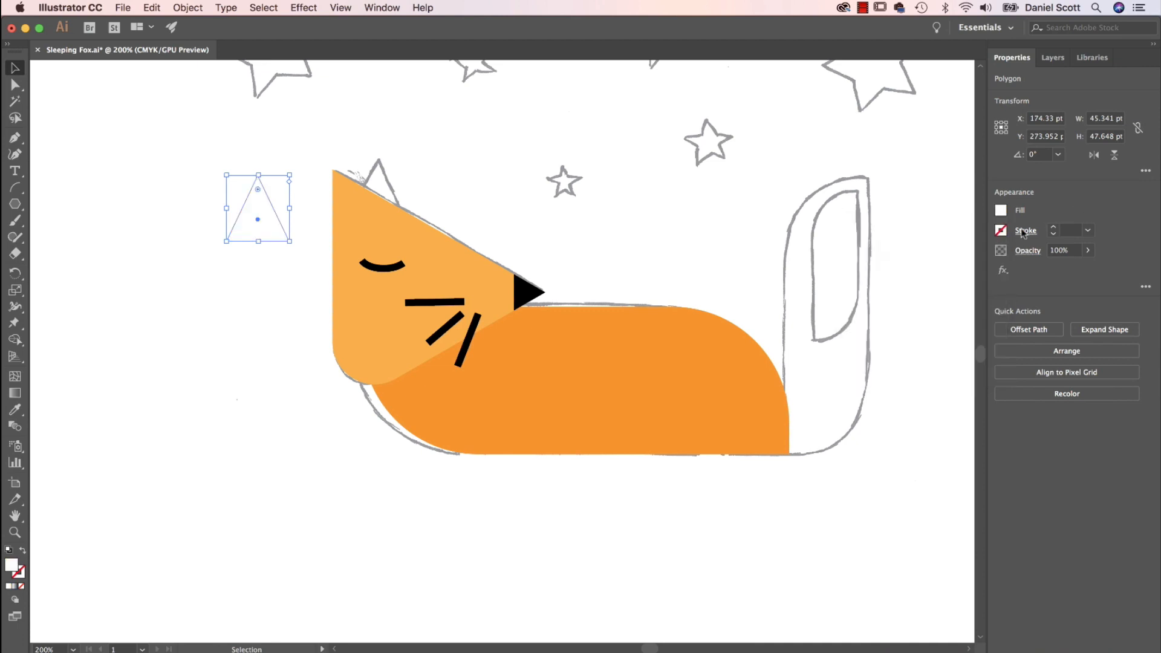
{"action": "left_click", "coordinate": [999, 231]}
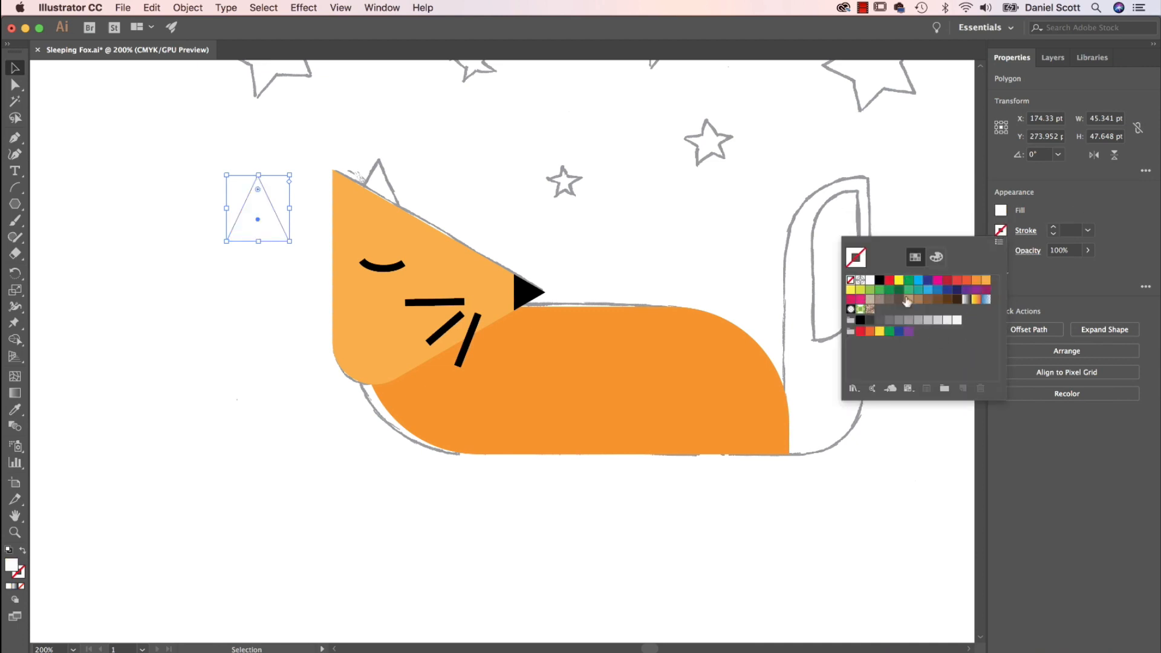
{"action": "left_click", "coordinate": [976, 280]}
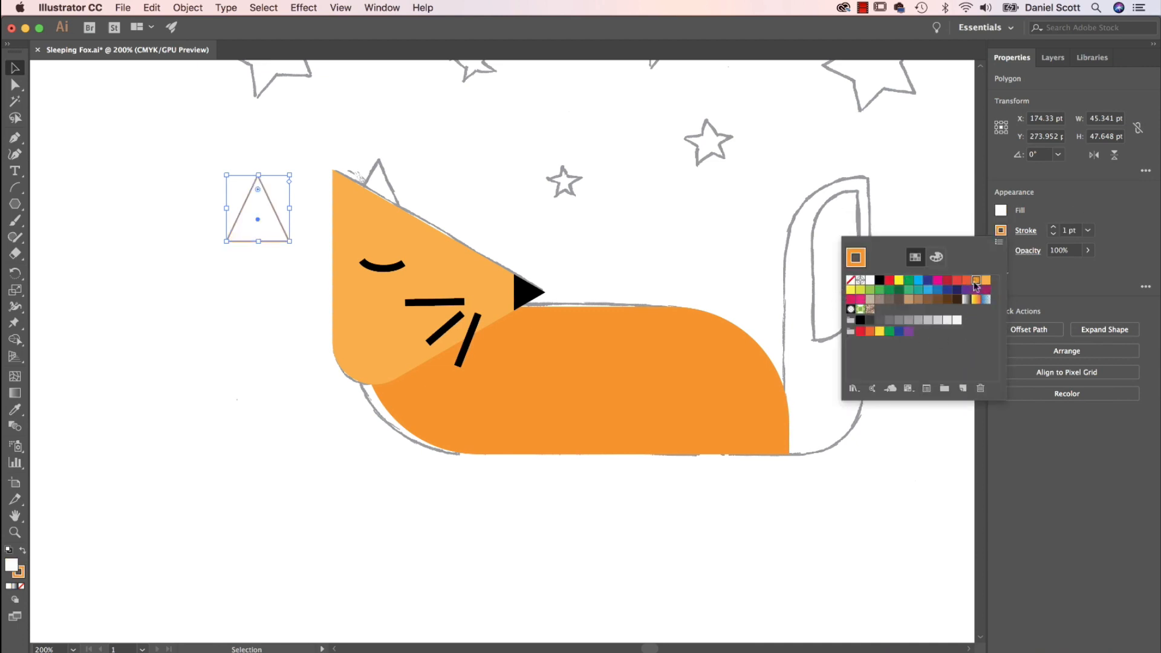
Step: Set the ear triangle's stroke weight to 5 pt
{"action": "left_click", "coordinate": [1055, 226]}
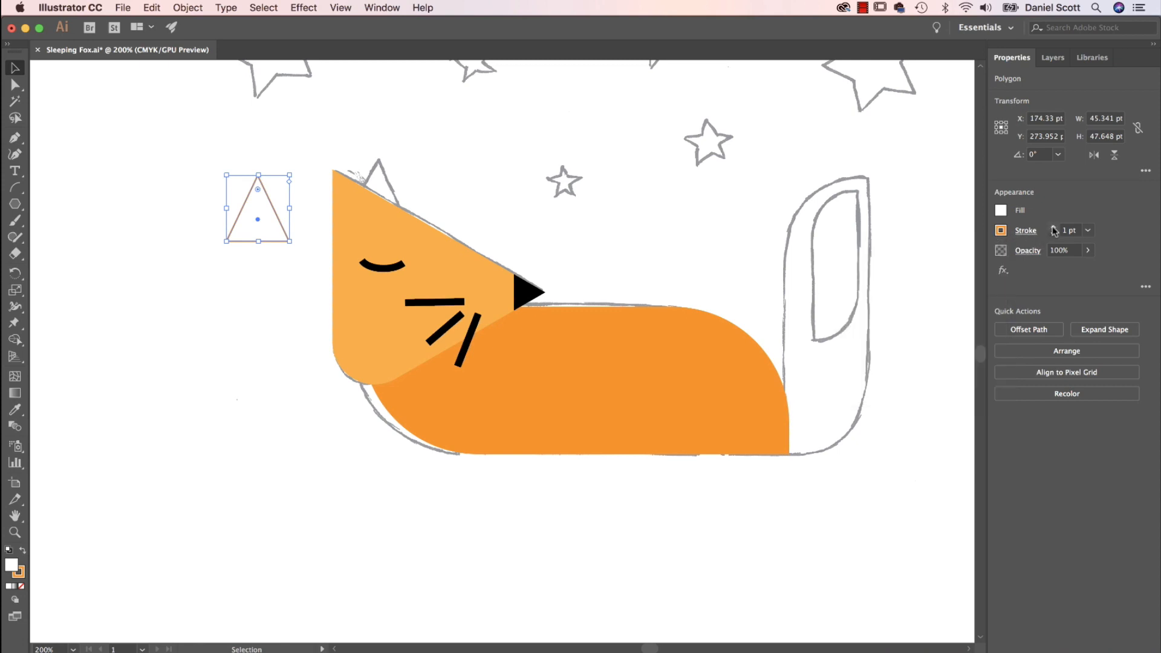
{"action": "left_click", "coordinate": [1055, 226]}
{"action": "left_click", "coordinate": [1055, 227]}
{"action": "left_click", "coordinate": [1055, 227]}
{"action": "left_click", "coordinate": [1055, 227]}
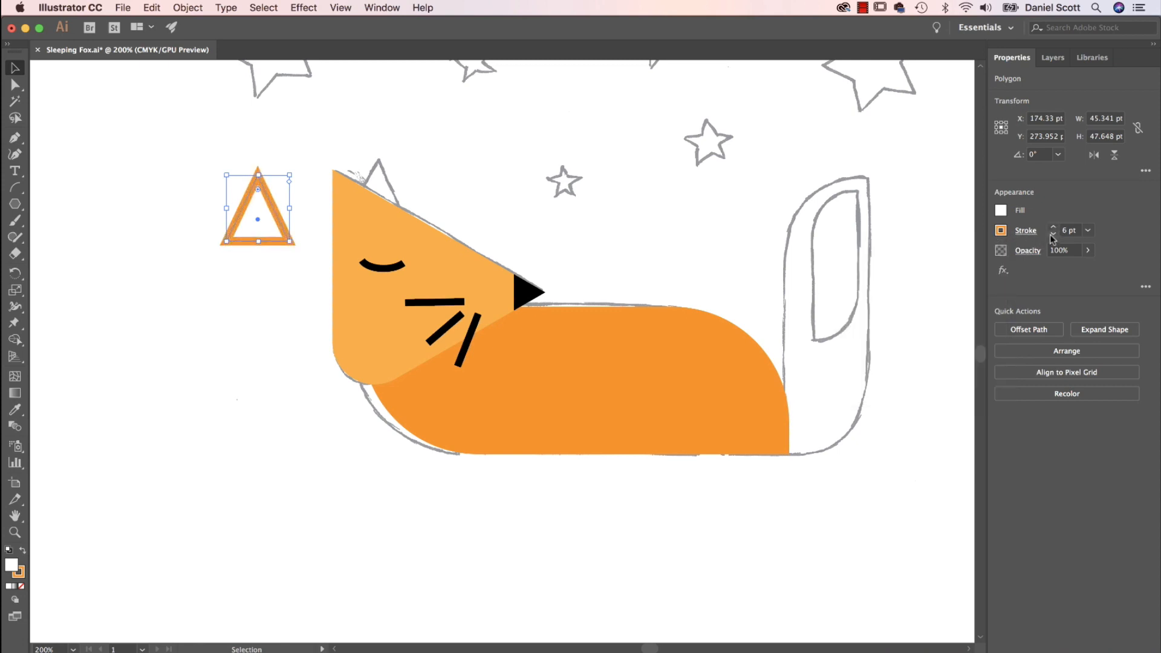
{"action": "left_click", "coordinate": [1052, 235]}
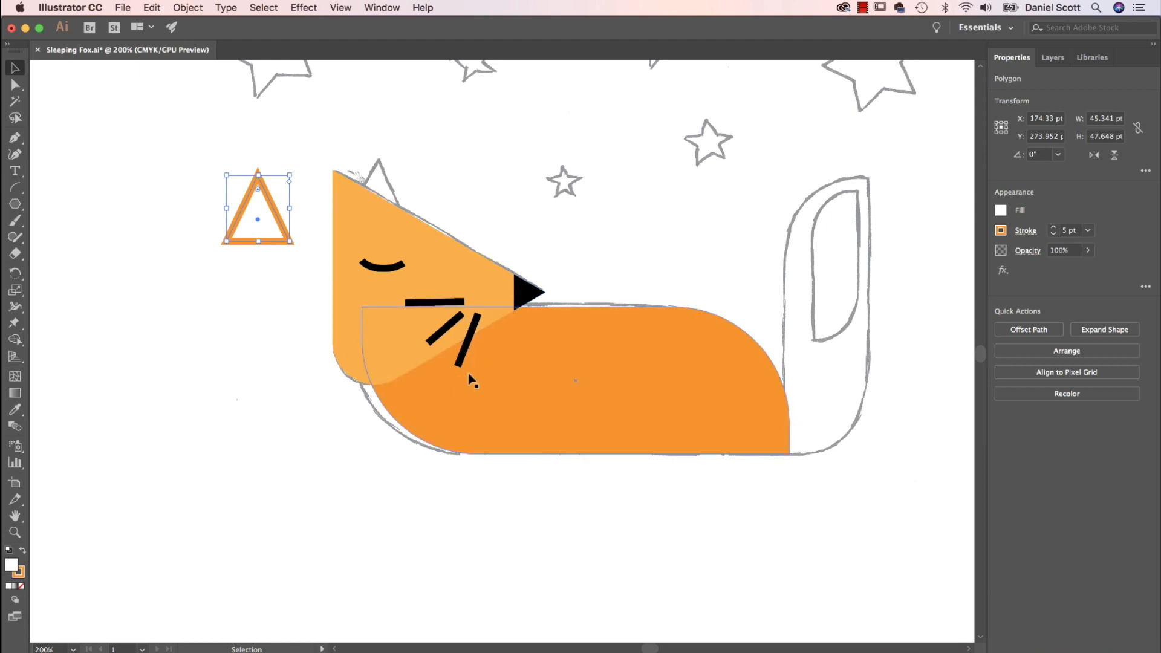
Step: Move the ear triangle onto the sketched ear, send it to the back behind the head, and deselect it
{"action": "left_click_drag", "start_coordinate": [275, 213], "coordinate": [395, 197]}
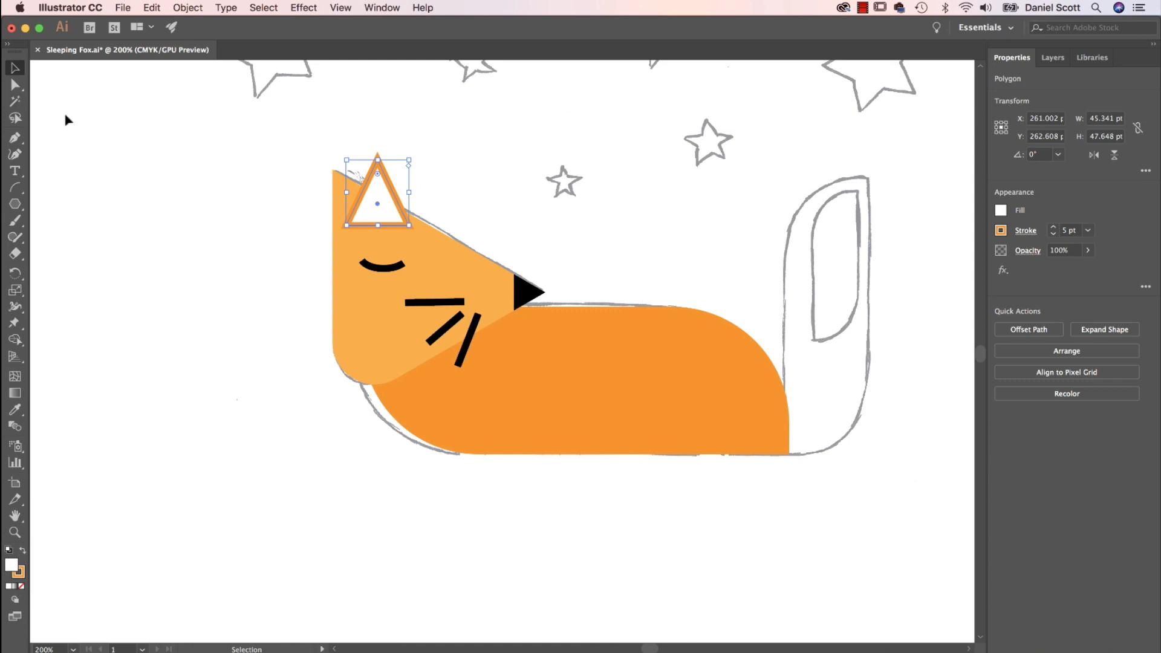
{"action": "left_click", "coordinate": [1082, 352]}
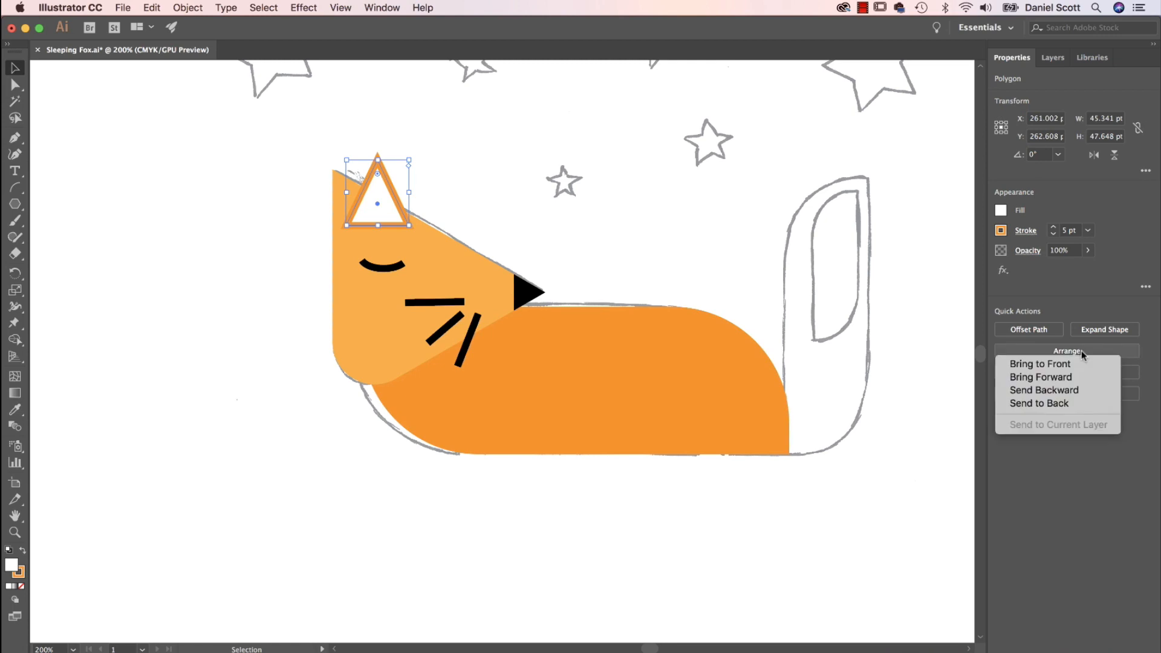
{"action": "left_click", "coordinate": [1056, 405]}
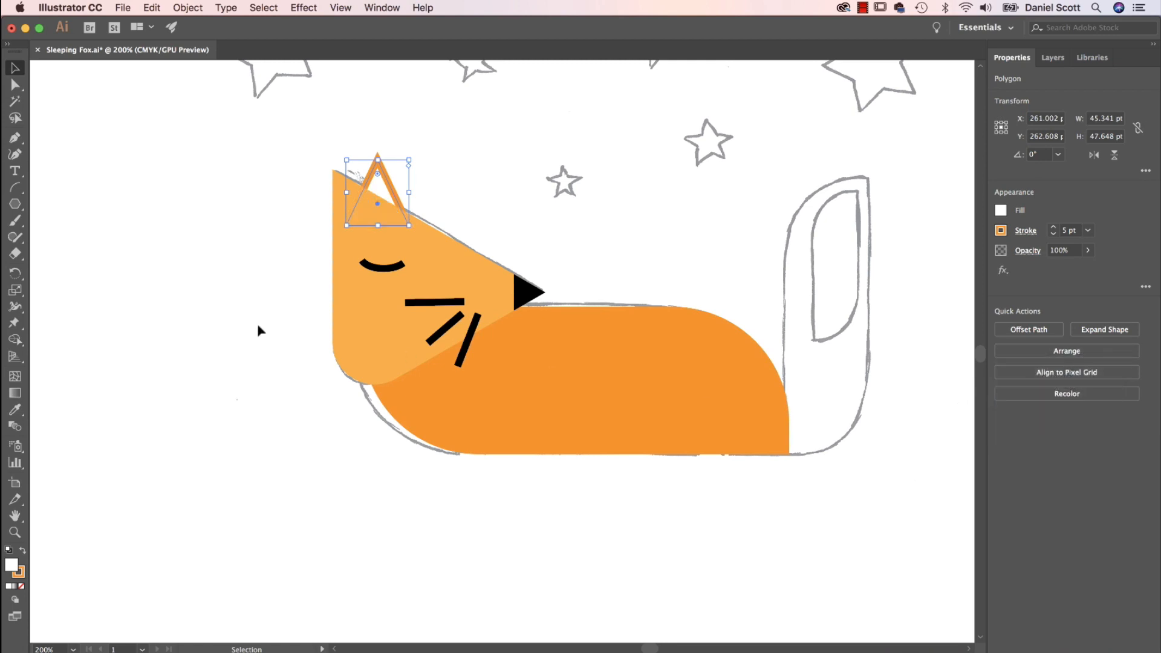
{"action": "right_click", "coordinate": [383, 195]}
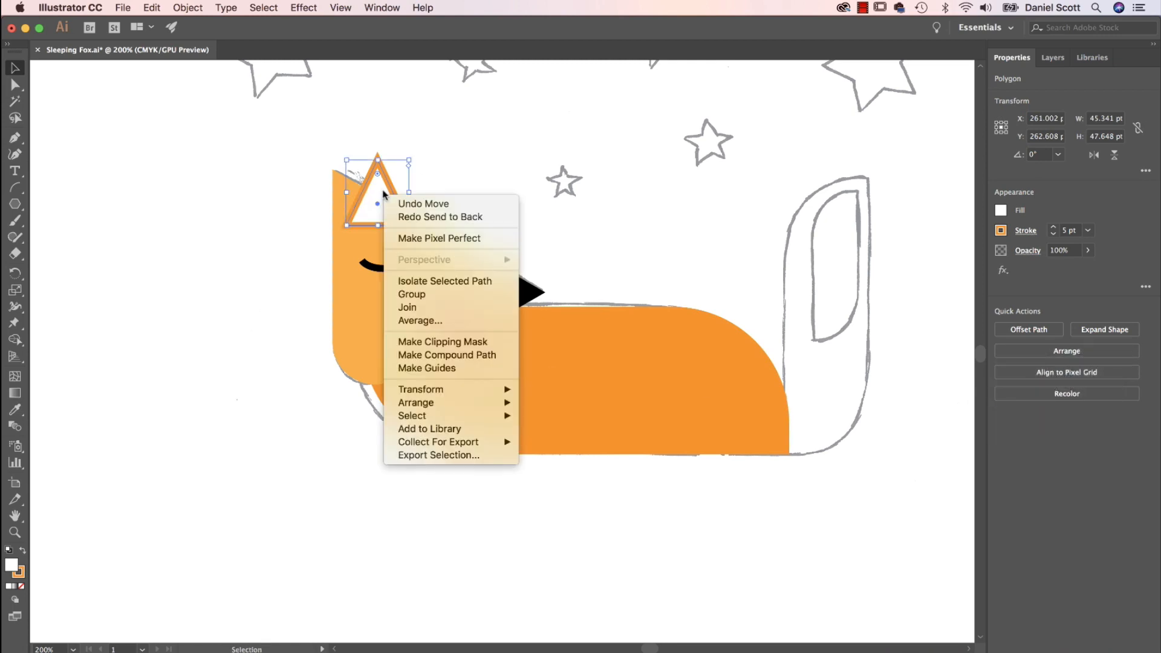
{"action": "mouse_move", "coordinate": [453, 403]}
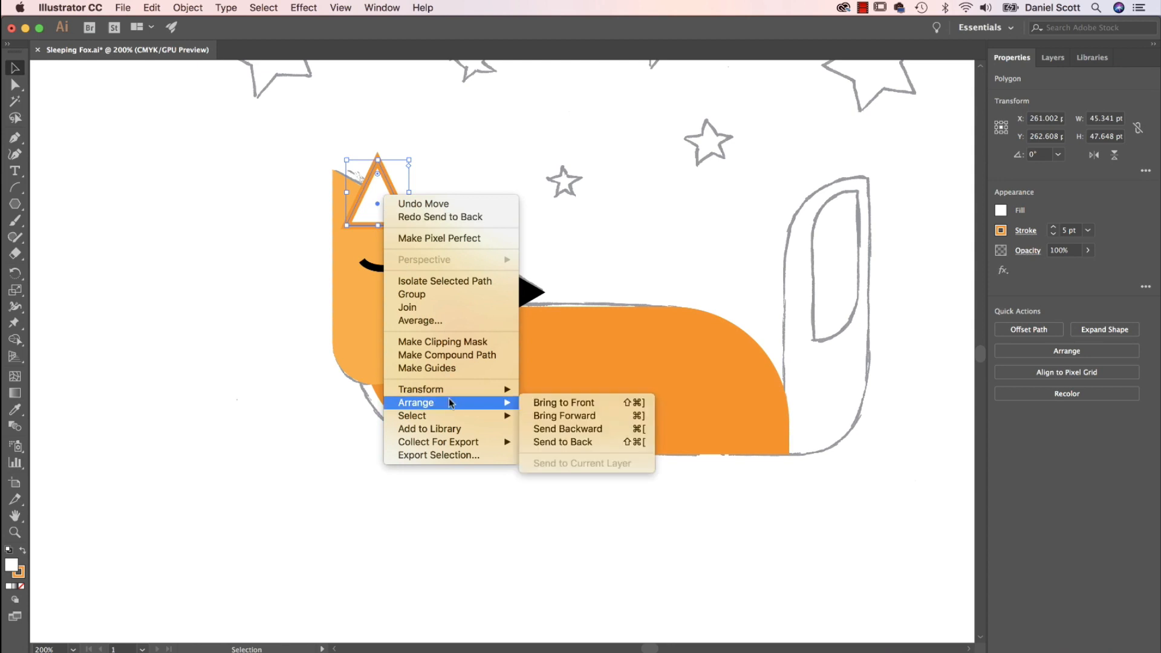
{"action": "left_click", "coordinate": [584, 443]}
{"action": "left_click", "coordinate": [196, 217]}
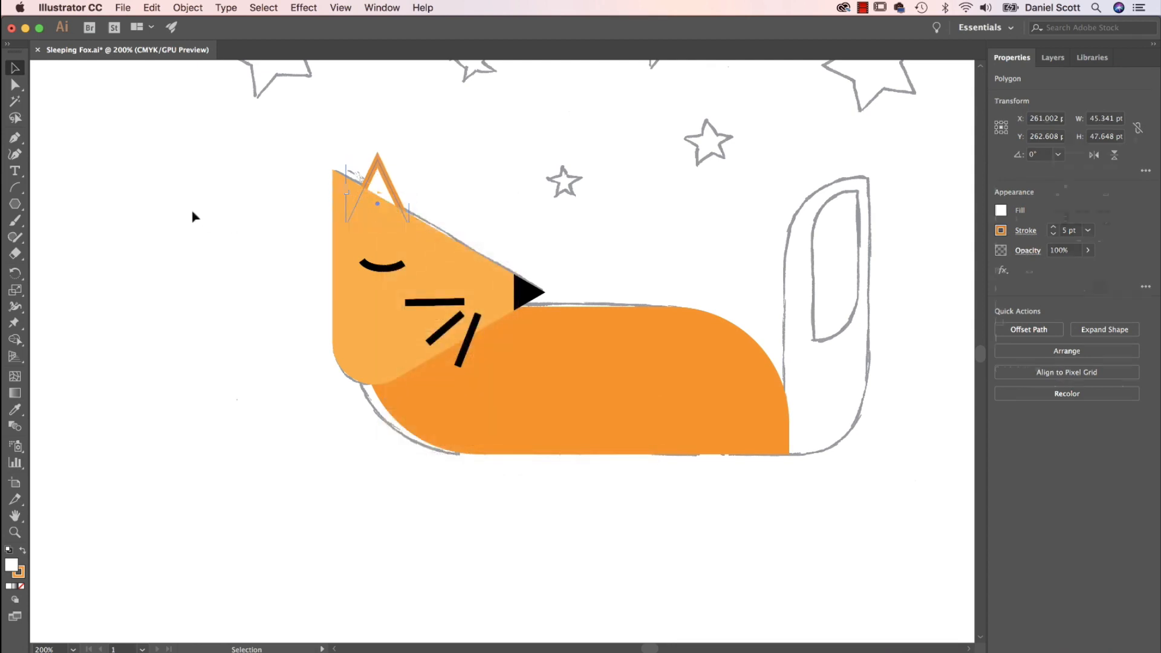
Step: Activate the Star tool for tracing the sketched stars above the fox
{"action": "scroll", "coordinate": [602, 202], "scroll_direction": "up", "scroll_amount": 5}
{"action": "scroll", "coordinate": [602, 202], "scroll_direction": "right", "scroll_amount": 2}
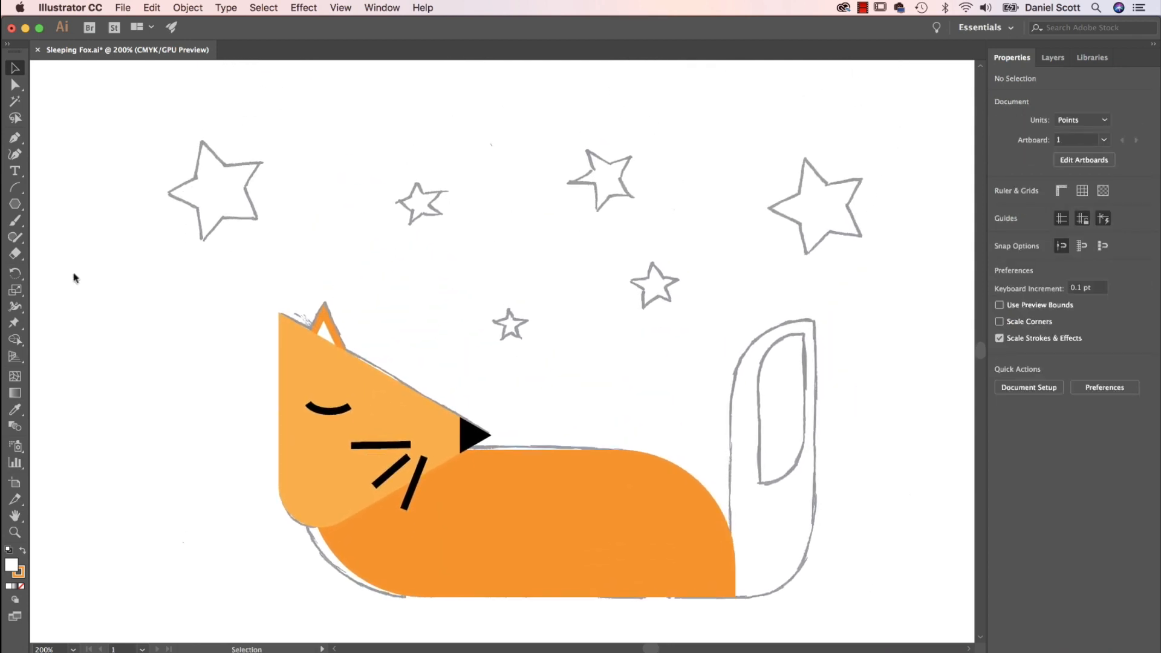
{"action": "left_click_drag", "start_coordinate": [18, 205], "coordinate": [79, 274]}
{"action": "left_click", "coordinate": [216, 277]}
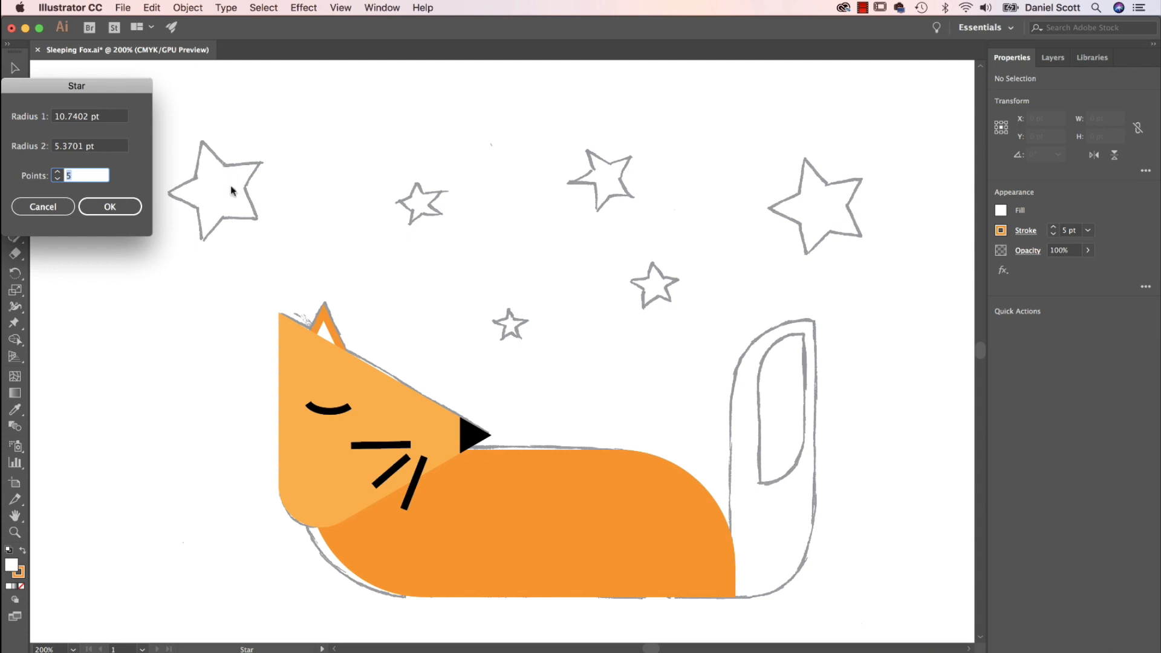
{"action": "left_click", "coordinate": [111, 208]}
{"action": "left_click_drag", "start_coordinate": [322, 141], "coordinate": [395, 200]}
{"action": "left_click_drag", "start_coordinate": [586, 189], "coordinate": [624, 232]}
{"action": "key", "text": "super+z"}
{"action": "key", "text": "super+z"}
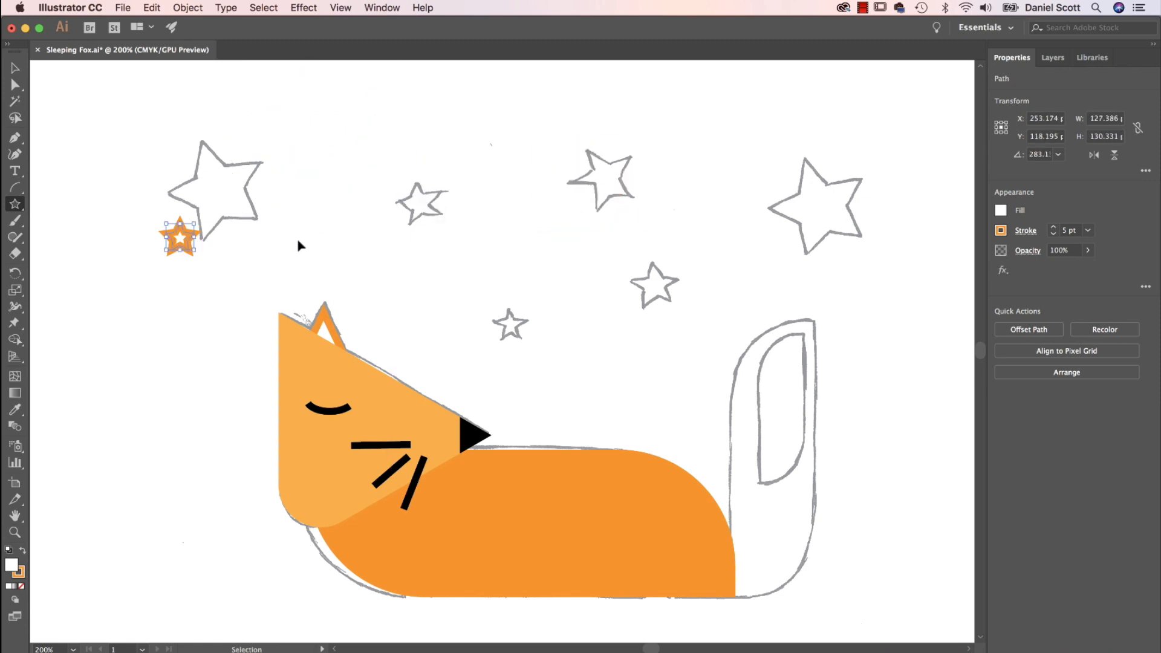
{"action": "key", "text": "super+z"}
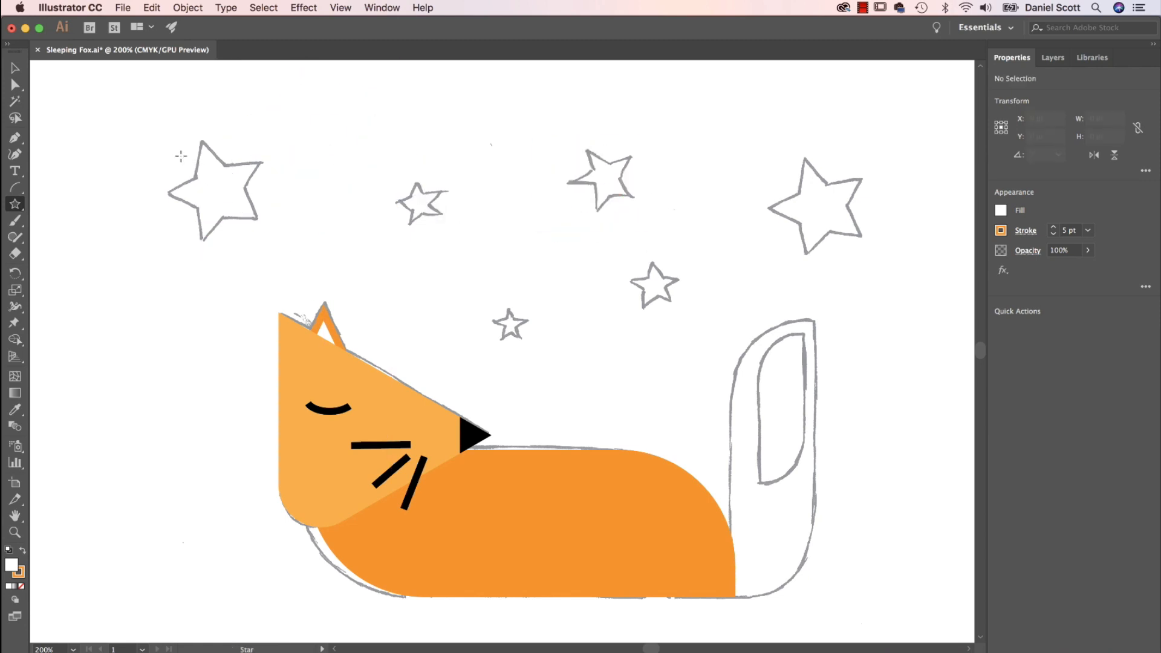
Step: Draw five-pointed stars over the three leftmost sketched stars of the upper row, making the third about 46 by 45 pt
{"action": "left_click_drag", "start_coordinate": [172, 149], "coordinate": [259, 218]}
{"action": "key", "text": "super+z"}
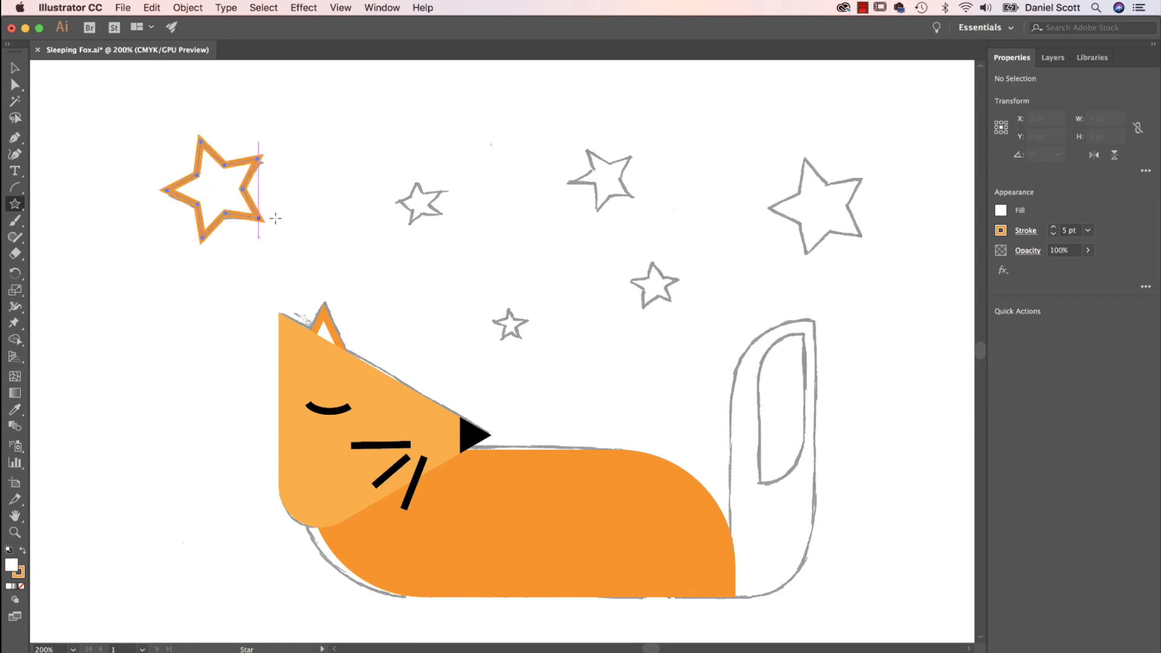
{"action": "left_click_drag", "start_coordinate": [416, 198], "coordinate": [432, 220]}
{"action": "left_click_drag", "start_coordinate": [598, 177], "coordinate": [593, 208]}
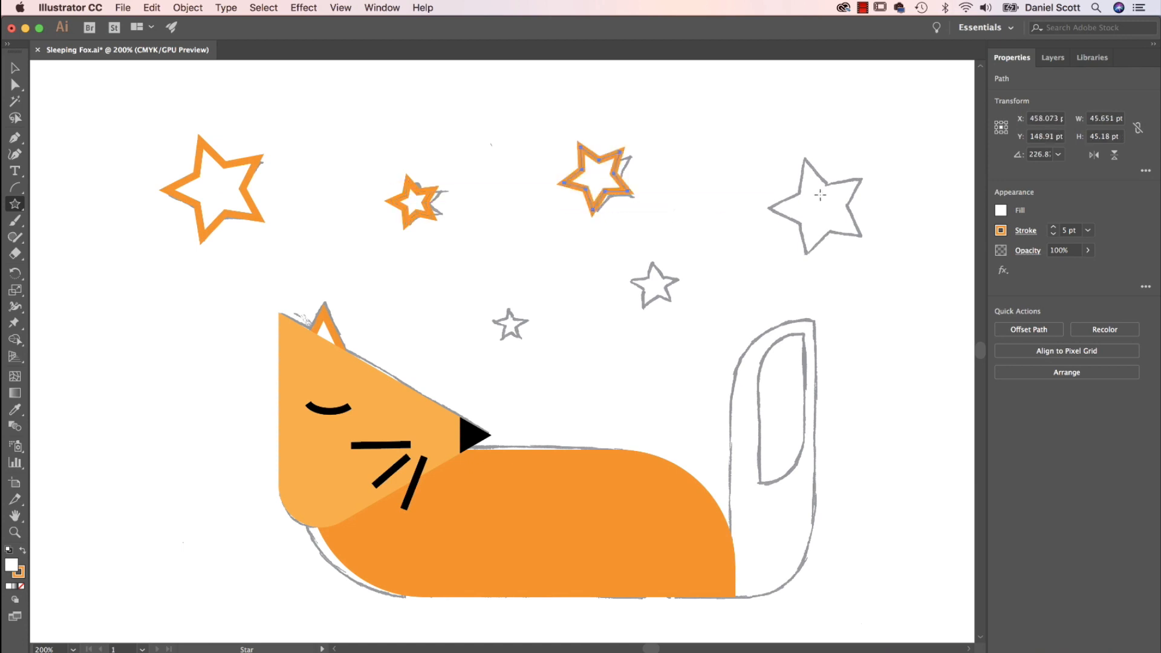
Step: Draw stars over the large sketched star above the tail and the two lower small ones, plus an extra about 23 by 22 pt above the back
{"action": "mouse_move", "coordinate": [817, 207]}
{"action": "left_mouse_down"}
{"action": "mouse_move", "coordinate": [847, 253]}
{"action": "mouse_move", "coordinate": [797, 248]}
{"action": "left_mouse_up"}
{"action": "key", "text": "Down"}
{"action": "key", "text": "Down"}
{"action": "key", "text": "Down"}
{"action": "left_click_drag", "start_coordinate": [657, 288], "coordinate": [669, 306]}
{"action": "left_click_drag", "start_coordinate": [510, 315], "coordinate": [520, 300]}
{"action": "left_click_drag", "start_coordinate": [594, 354], "coordinate": [607, 366]}
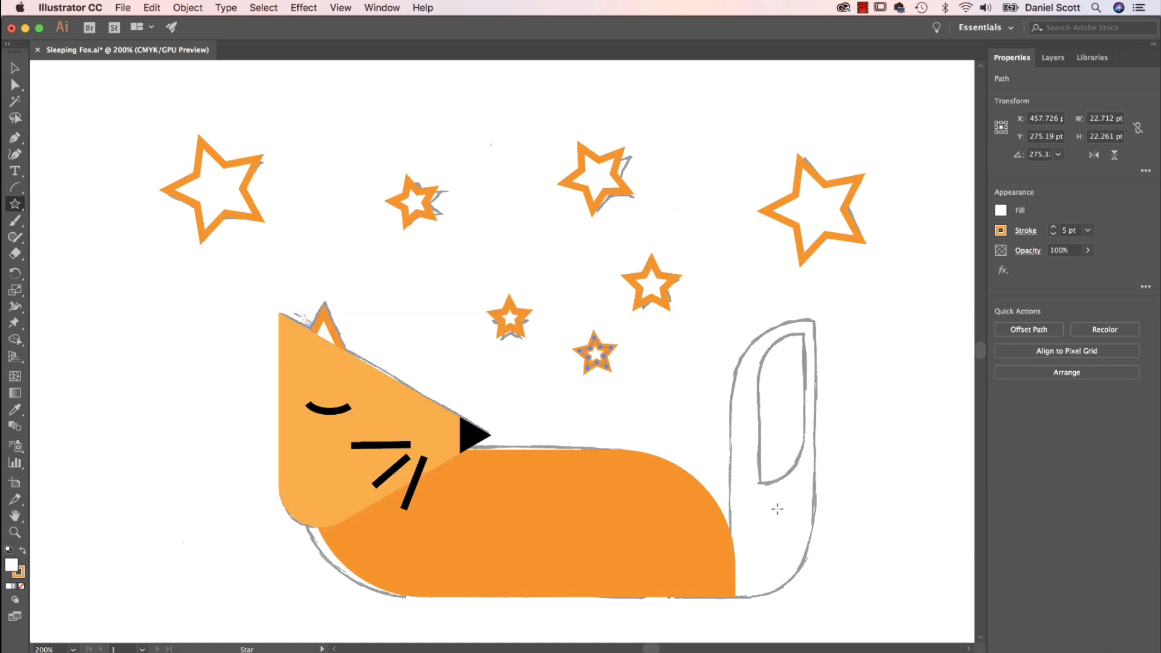
{"action": "scroll", "coordinate": [766, 496], "scroll_direction": "down", "scroll_amount": 1}
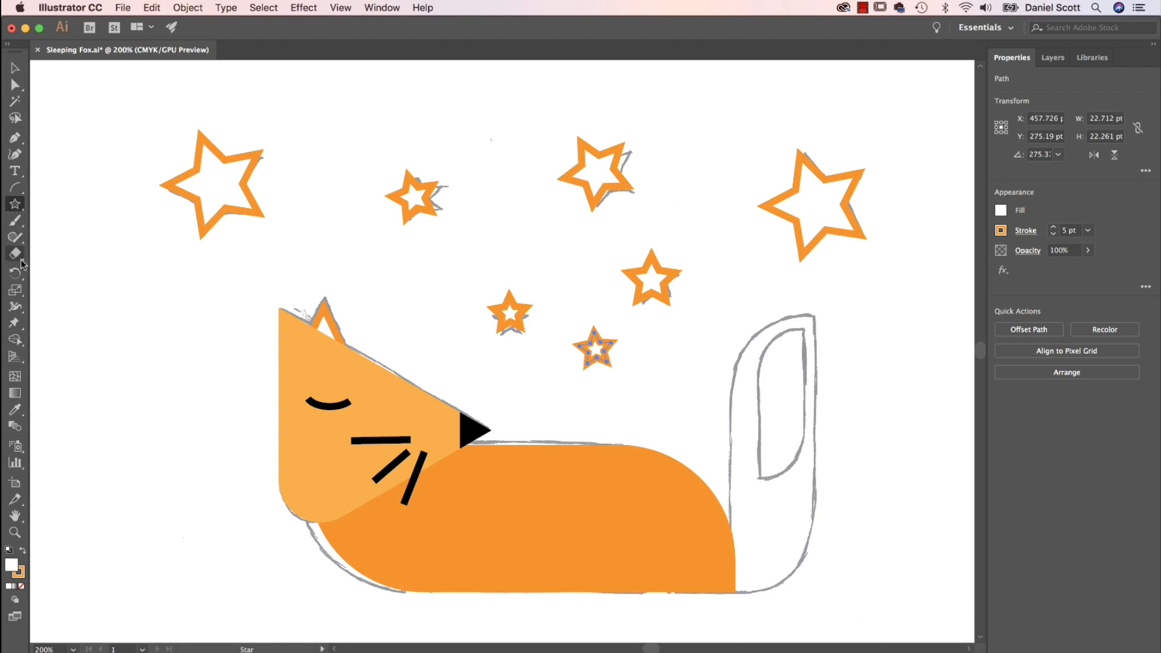
Step: Draw a rectangle about 59 by 203 pt over the sketched tail and remove its fill
{"action": "left_click_drag", "start_coordinate": [14, 205], "coordinate": [79, 200]}
{"action": "left_click_drag", "start_coordinate": [798, 398], "coordinate": [732, 594]}
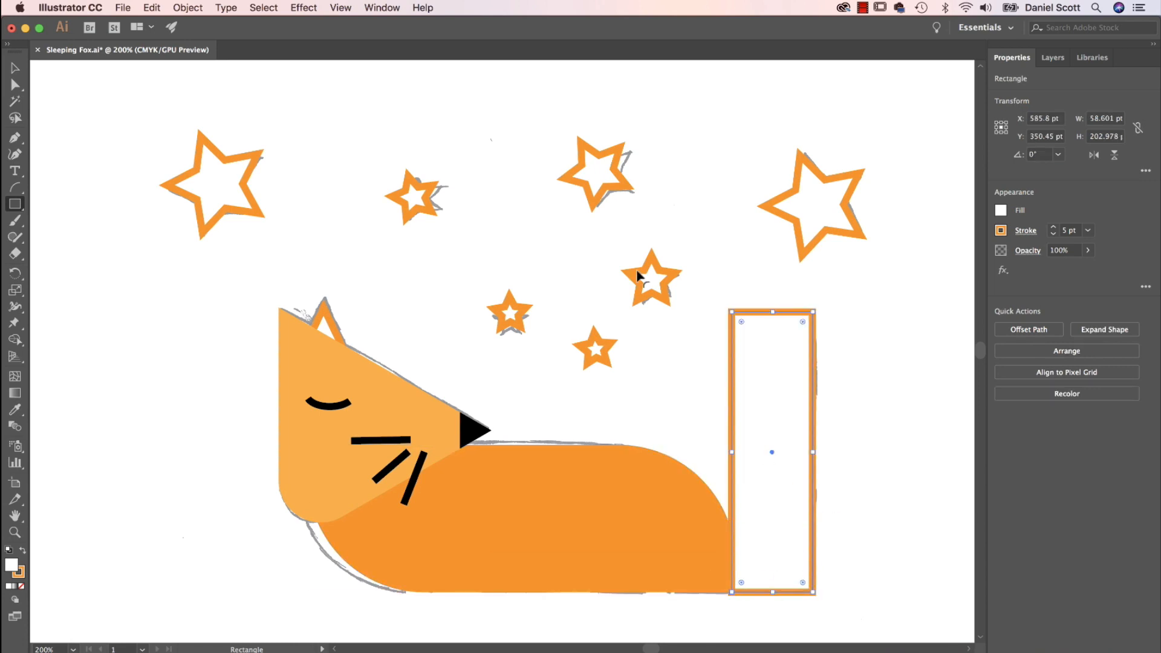
{"action": "left_click", "coordinate": [349, 5]}
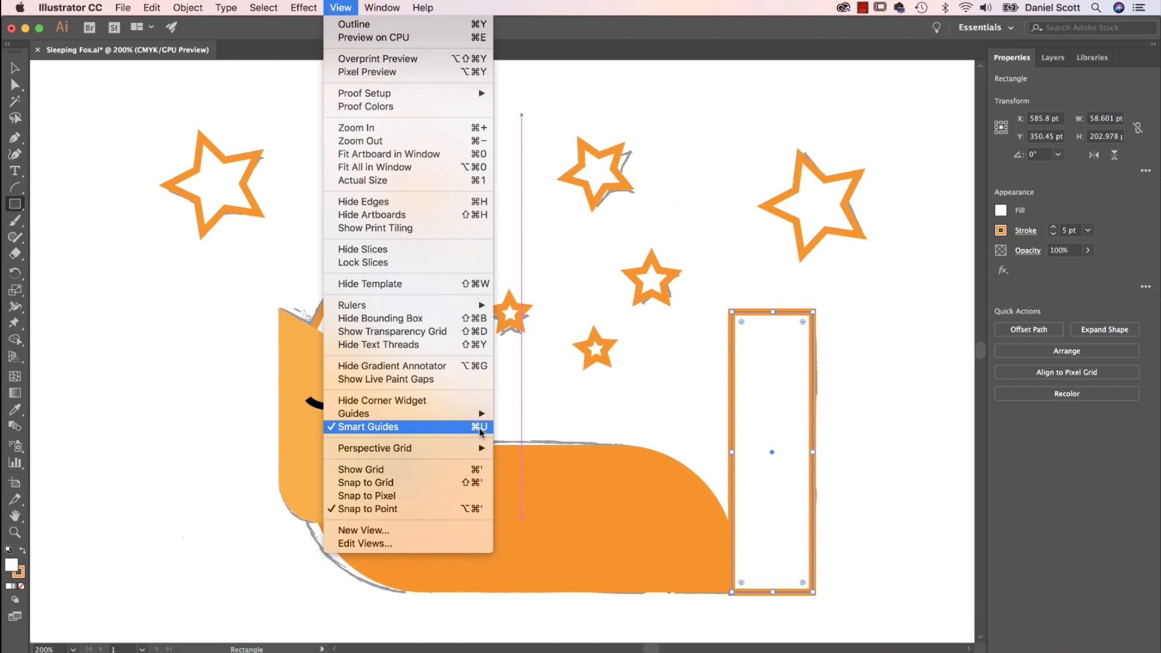
{"action": "left_click", "coordinate": [337, 9]}
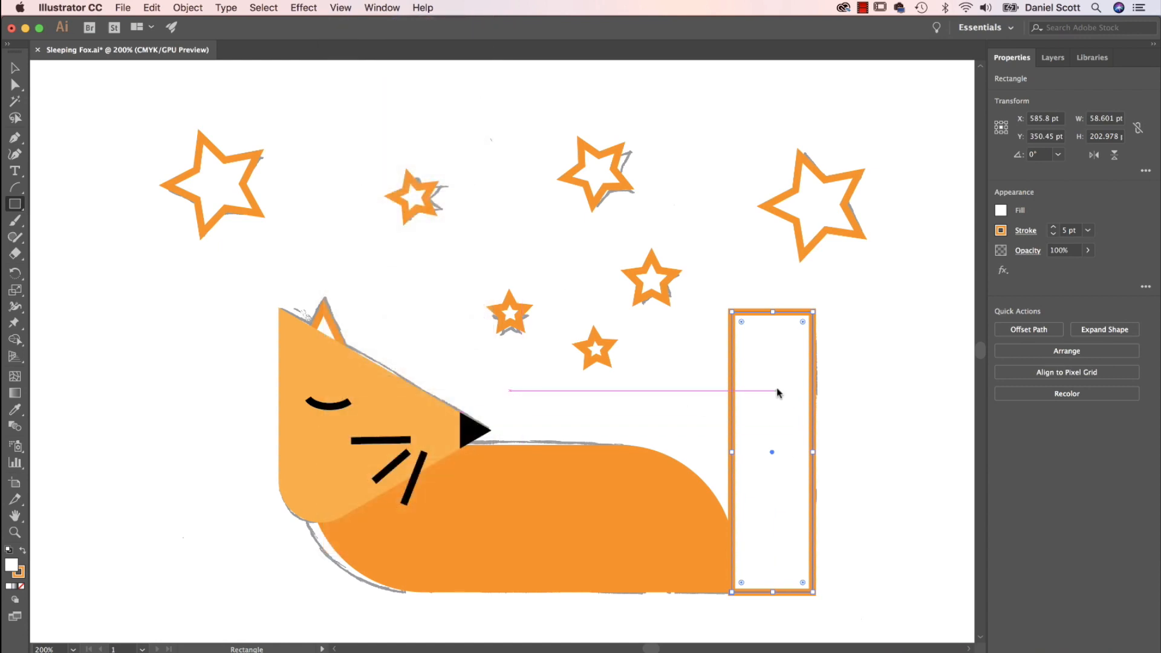
{"action": "left_click", "coordinate": [1001, 210]}
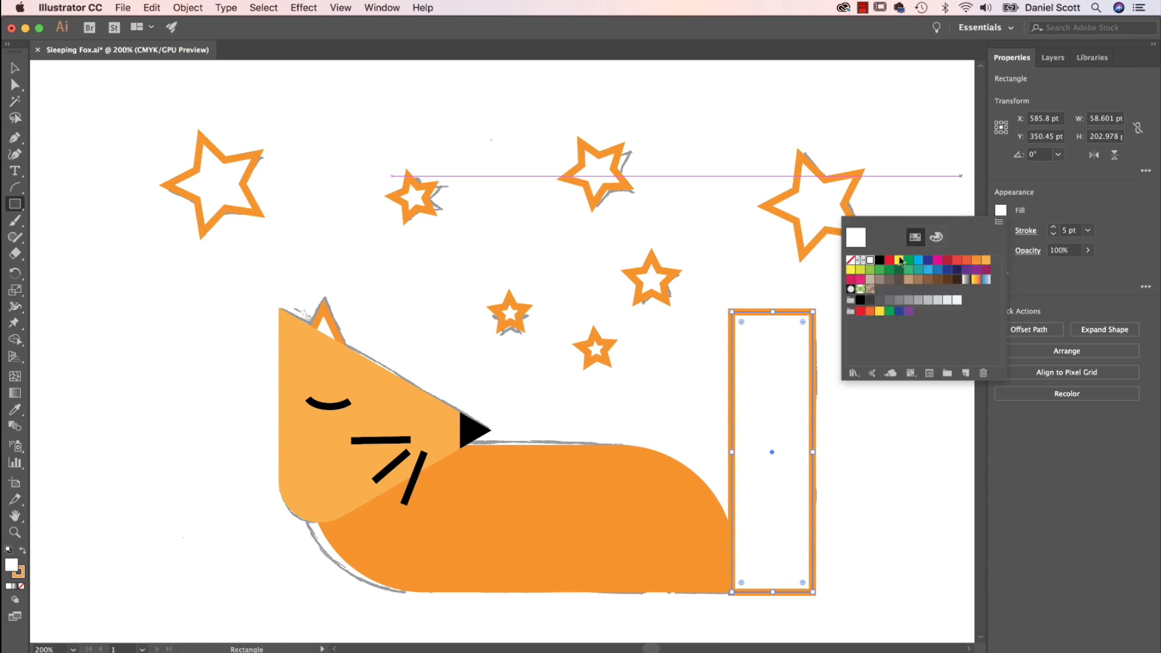
{"action": "left_click", "coordinate": [851, 261]}
{"action": "left_click", "coordinate": [1105, 187]}
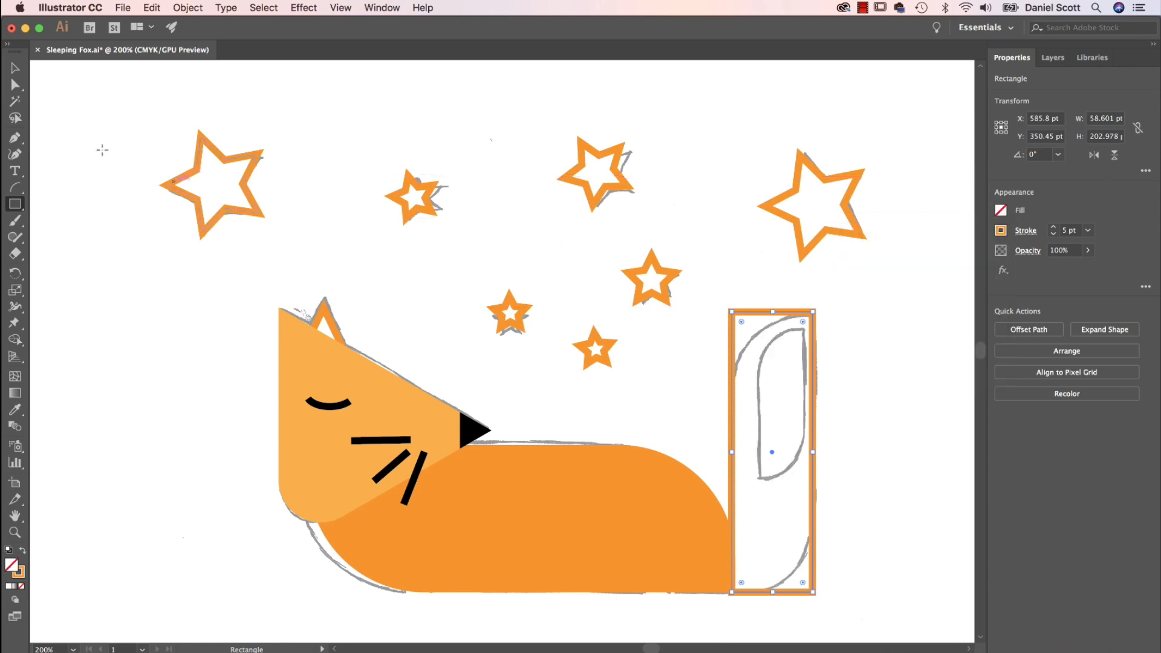
Step: Round the tail rectangle's upper-left and lower-right corners together to match the sketched curves
{"action": "left_click", "coordinate": [15, 85]}
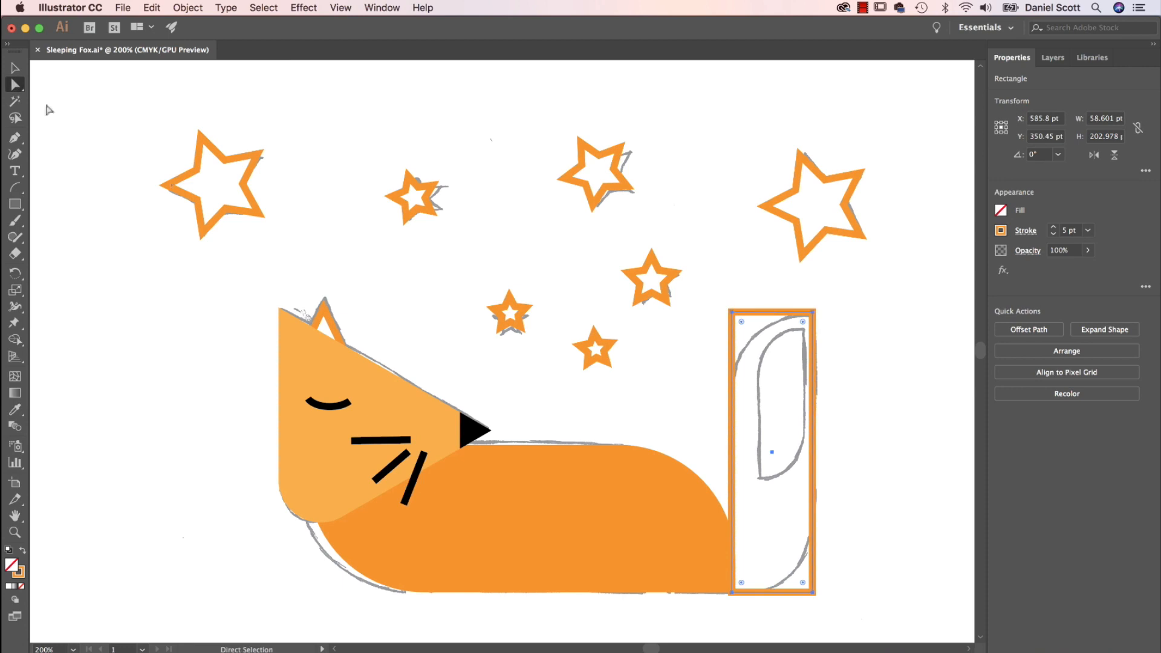
{"action": "left_click", "coordinate": [731, 313]}
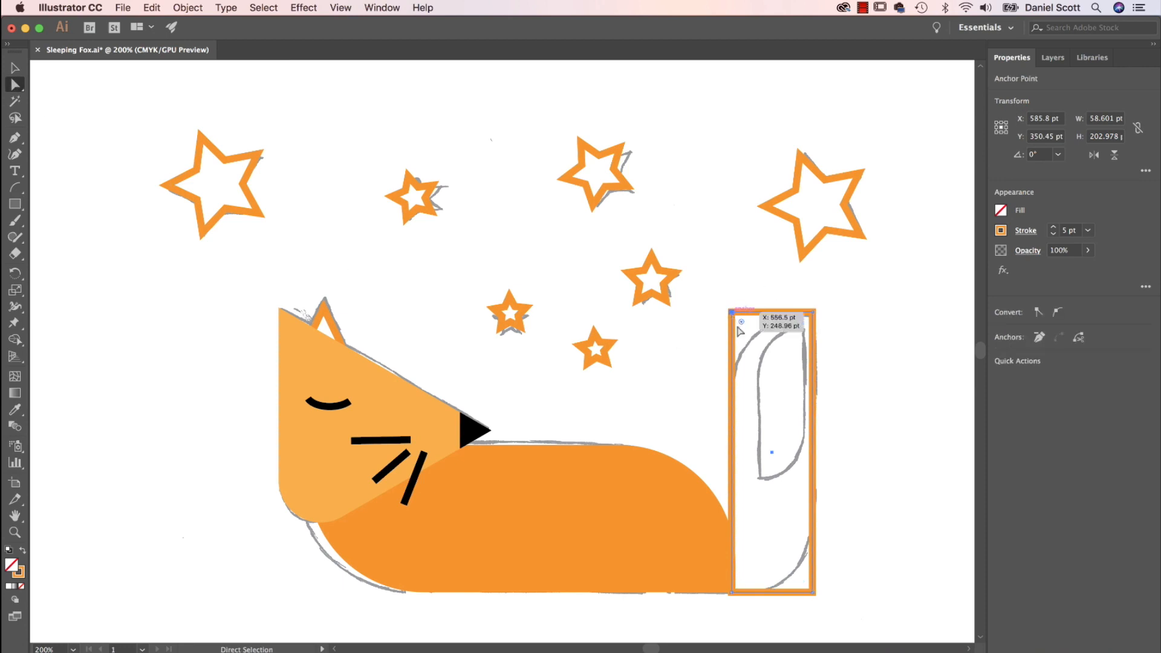
{"action": "left_click", "coordinate": [814, 596]}
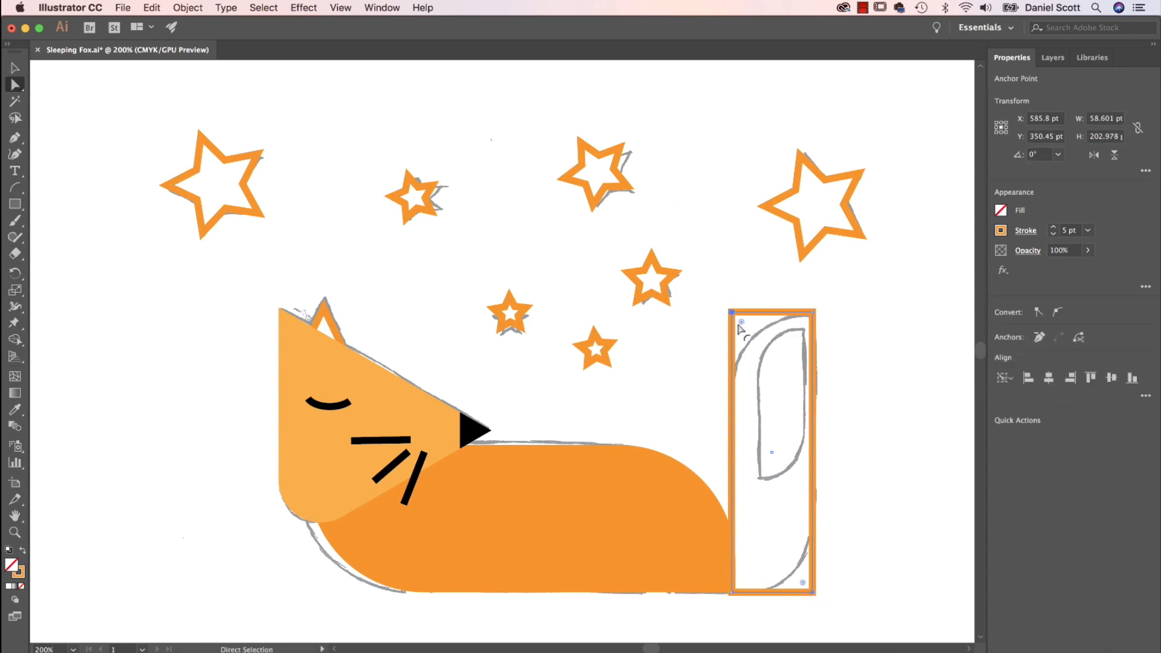
{"action": "left_click_drag", "start_coordinate": [742, 325], "coordinate": [802, 406]}
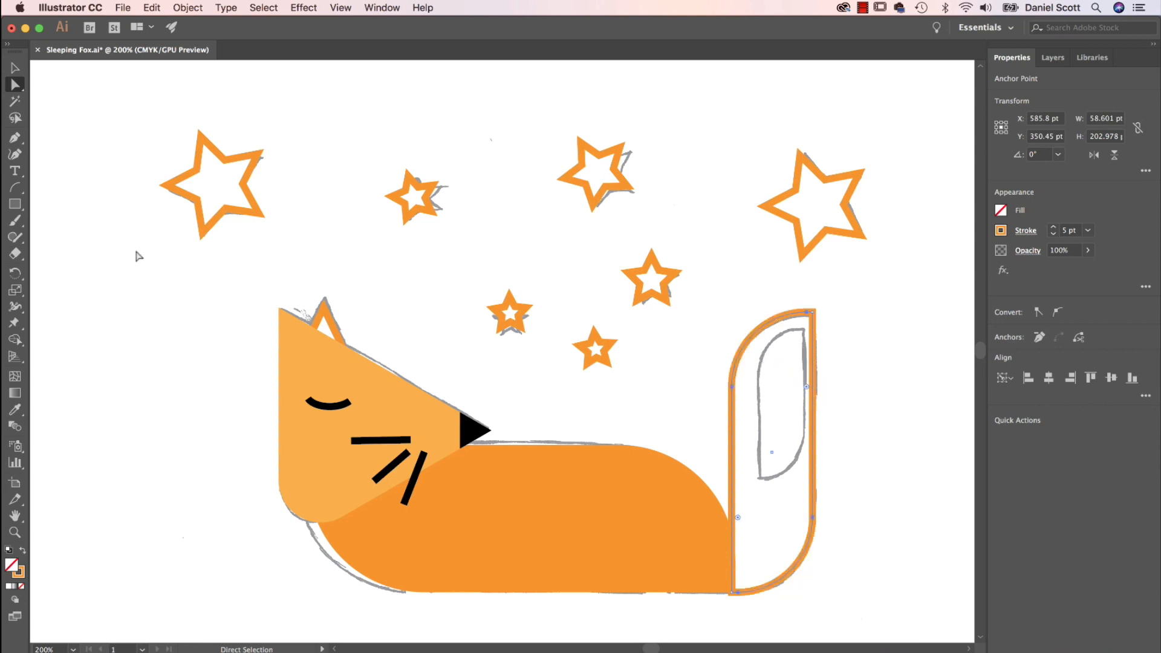
Step: Draw a rectangle about 32 by 109 pt over the sketched inner tail and round its upper-left and lower-right corners
{"action": "left_click", "coordinate": [15, 206]}
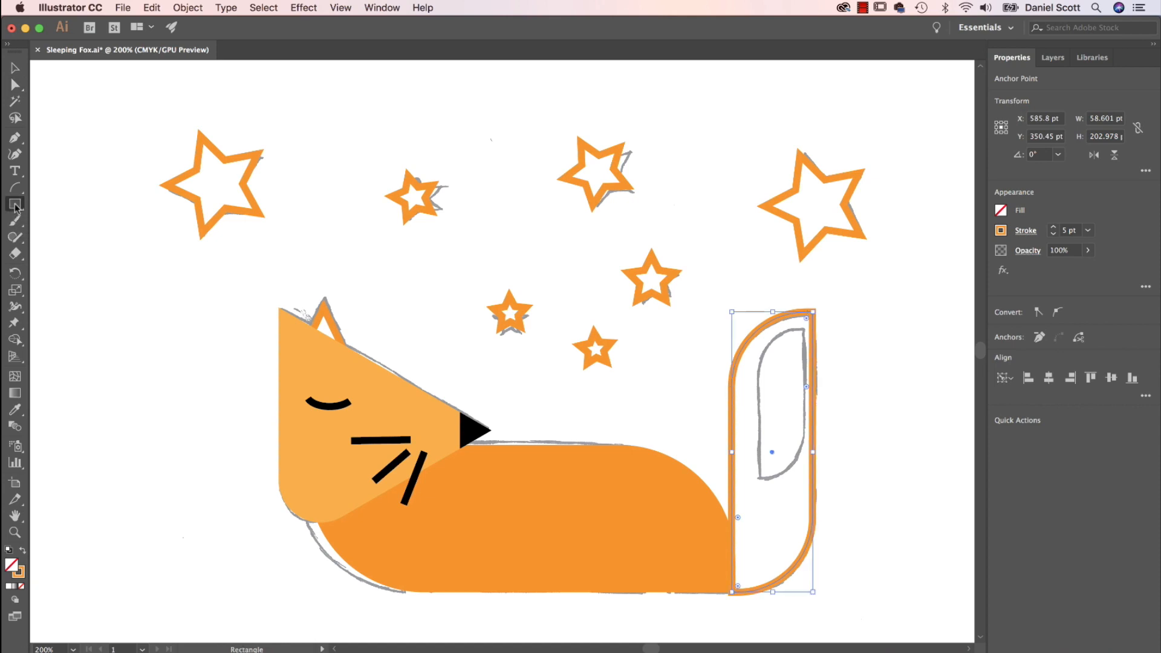
{"action": "left_click_drag", "start_coordinate": [804, 328], "coordinate": [760, 478]}
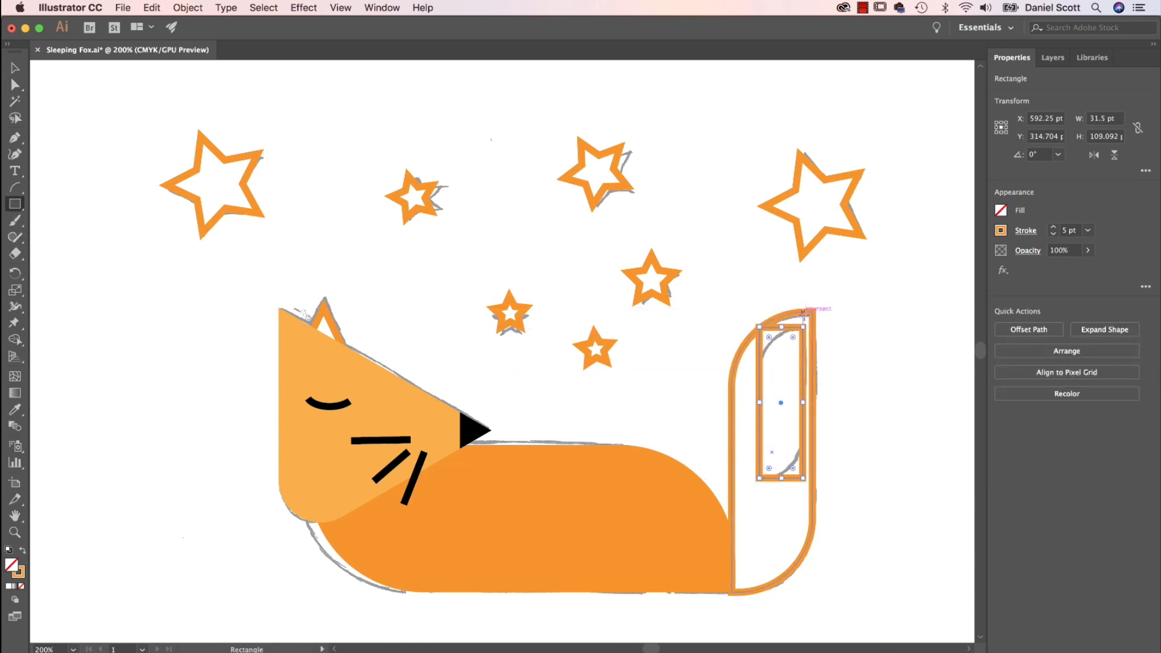
{"action": "key", "text": "a"}
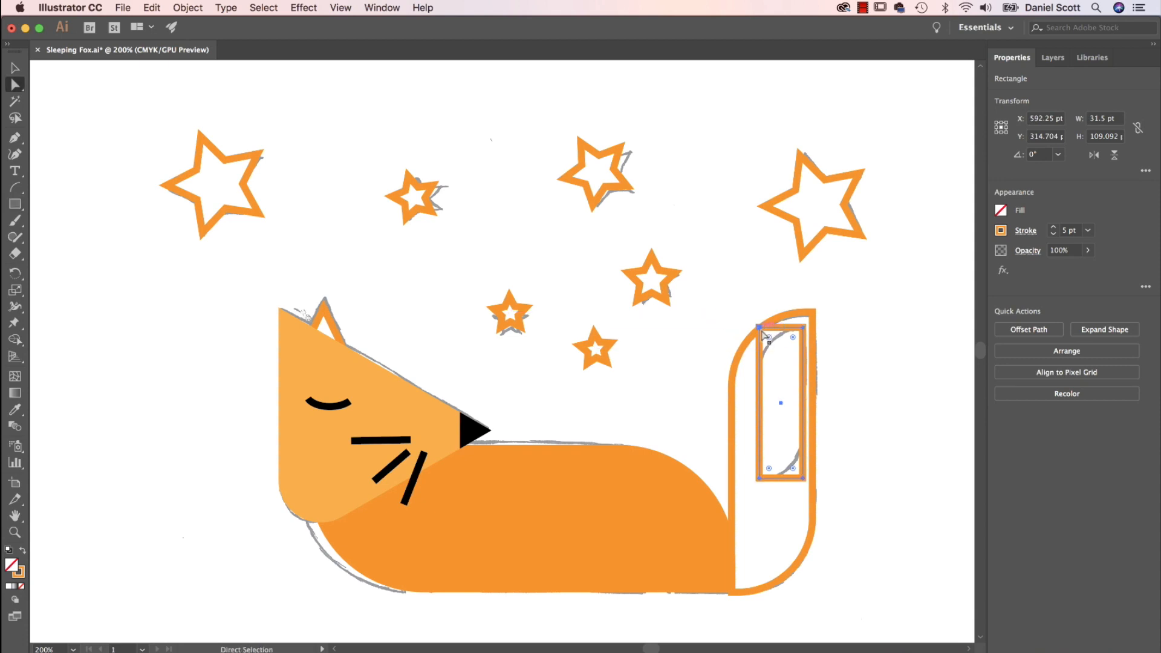
{"action": "left_click", "coordinate": [761, 330]}
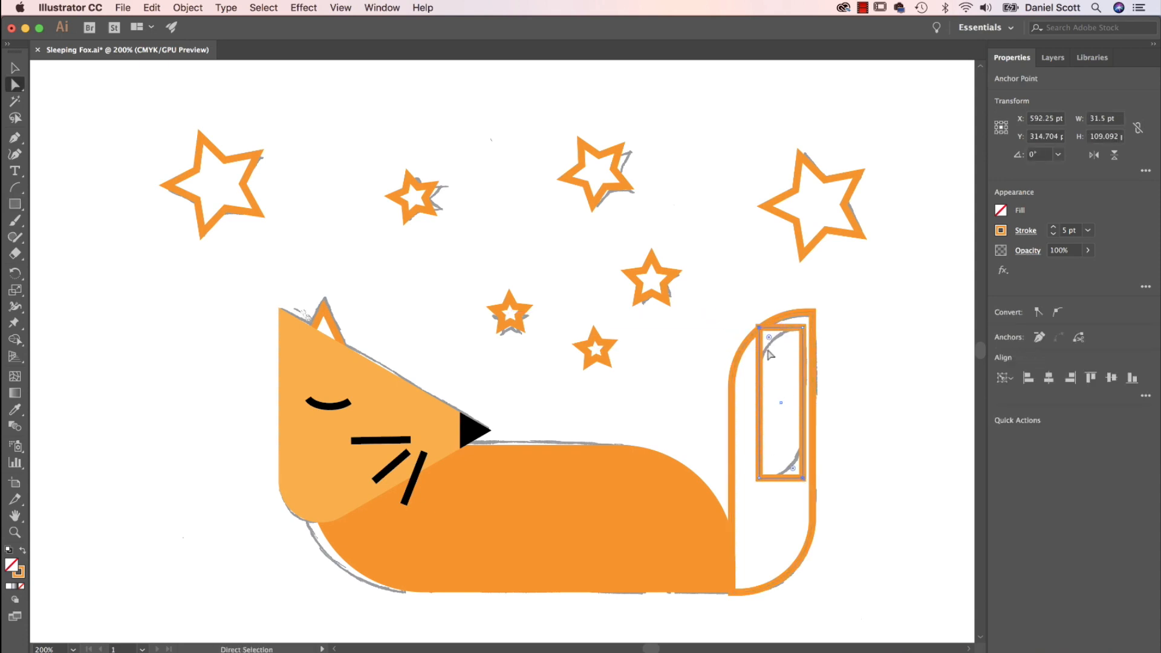
{"action": "left_click_drag", "start_coordinate": [769, 342], "coordinate": [800, 375]}
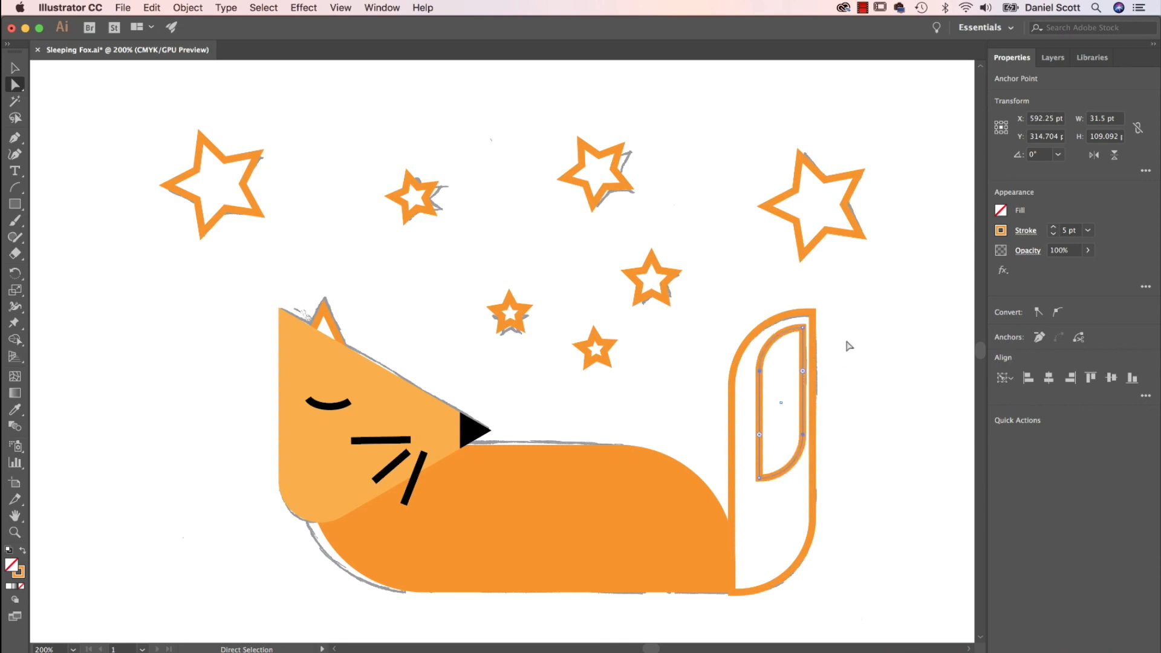
Step: Remove the outer tail shape's stroke and fill it with the same light orange as the head
{"action": "key", "text": "v"}
{"action": "left_click", "coordinate": [812, 316]}
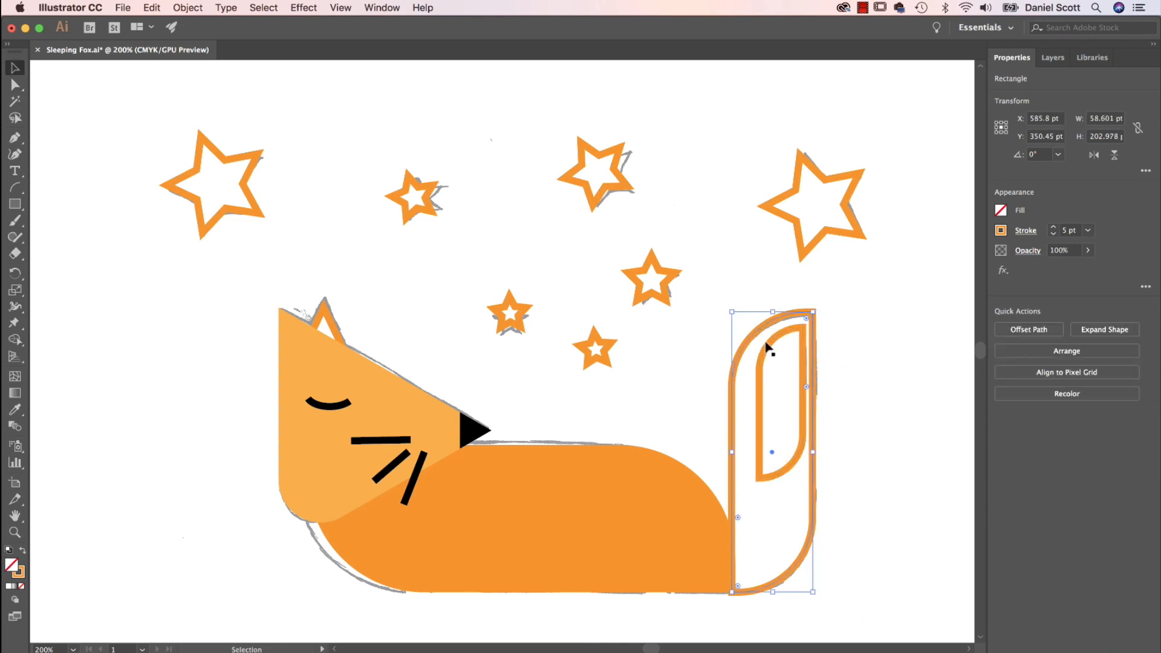
{"action": "left_click", "coordinate": [1002, 230]}
{"action": "left_click", "coordinate": [856, 282]}
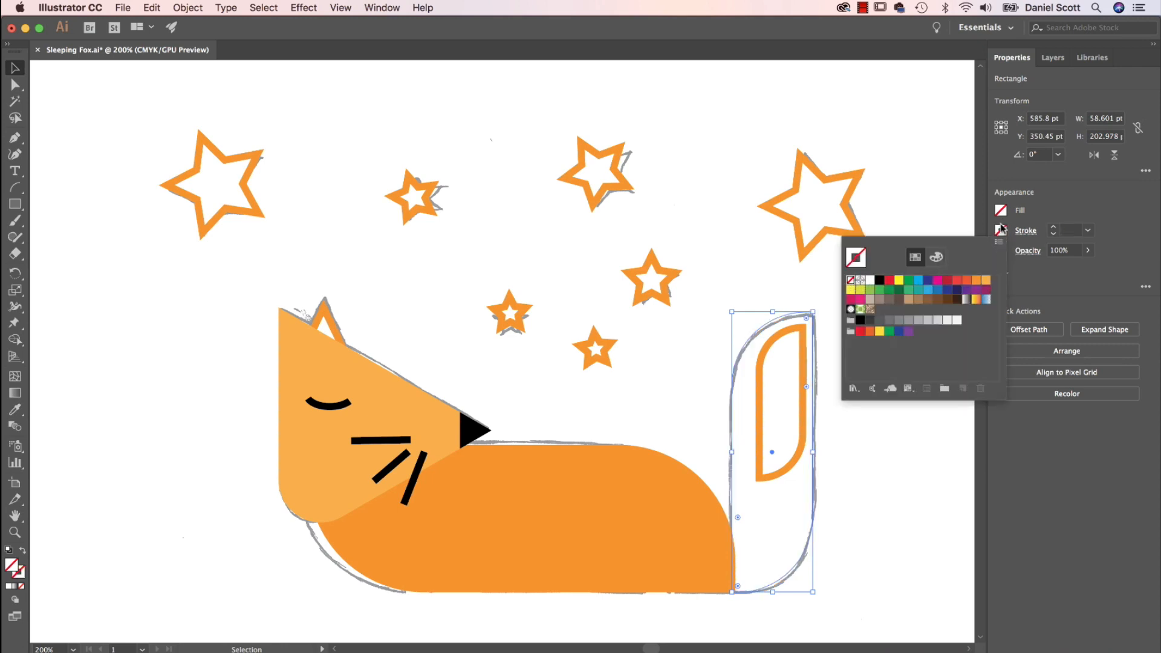
{"action": "left_click", "coordinate": [1002, 211]}
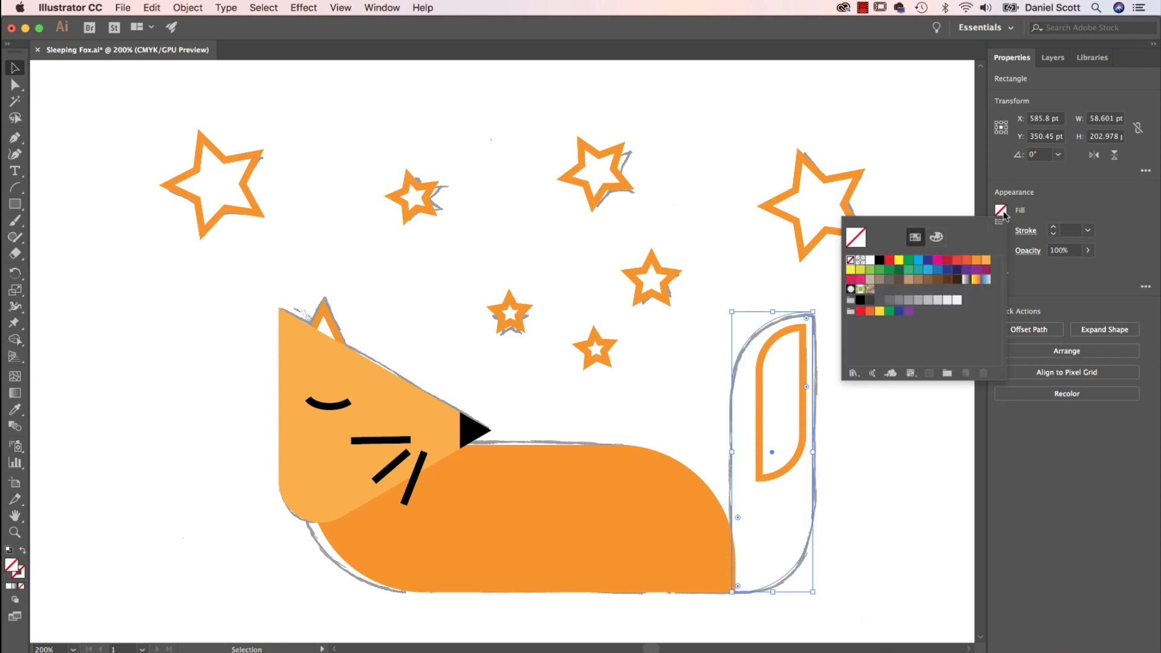
{"action": "left_click", "coordinate": [978, 261]}
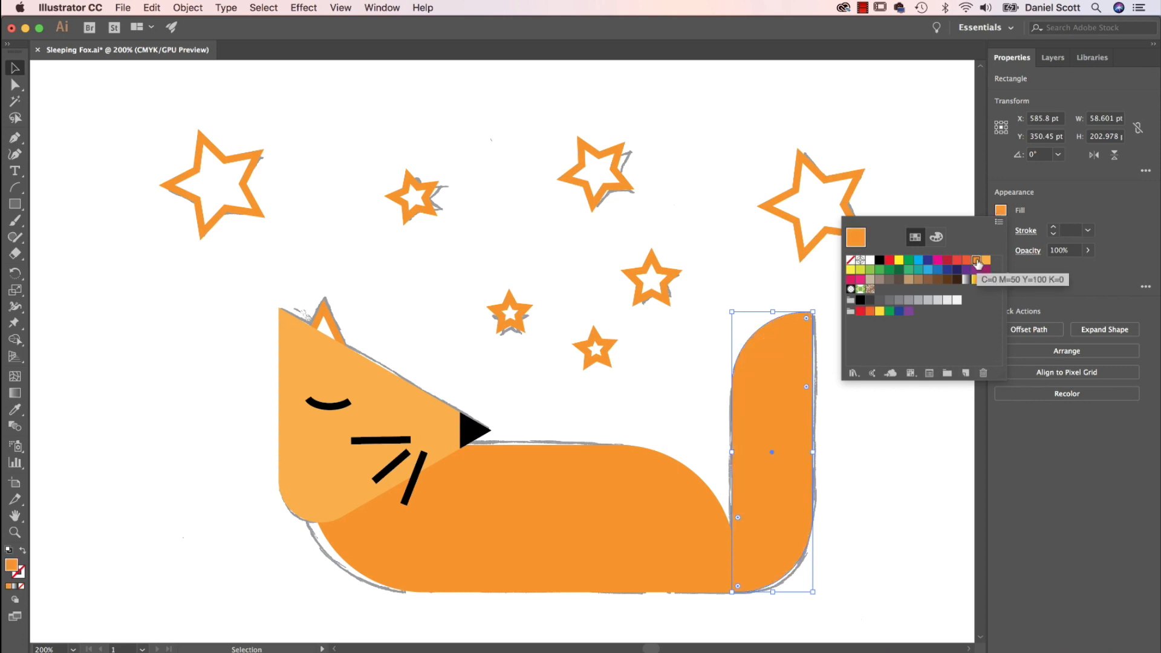
{"action": "left_click", "coordinate": [986, 261]}
Step: Remove the inner tail shape's stroke, fill it with white, and deselect it
{"action": "left_click", "coordinate": [803, 440]}
{"action": "left_click", "coordinate": [801, 440]}
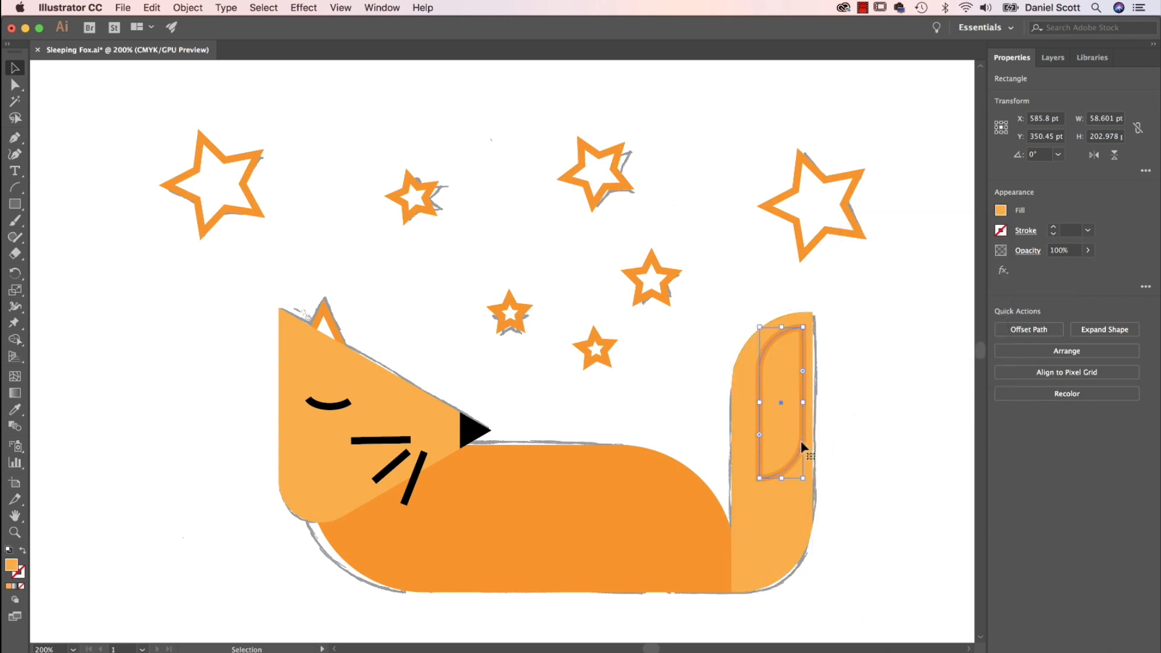
{"action": "left_click", "coordinate": [1001, 230]}
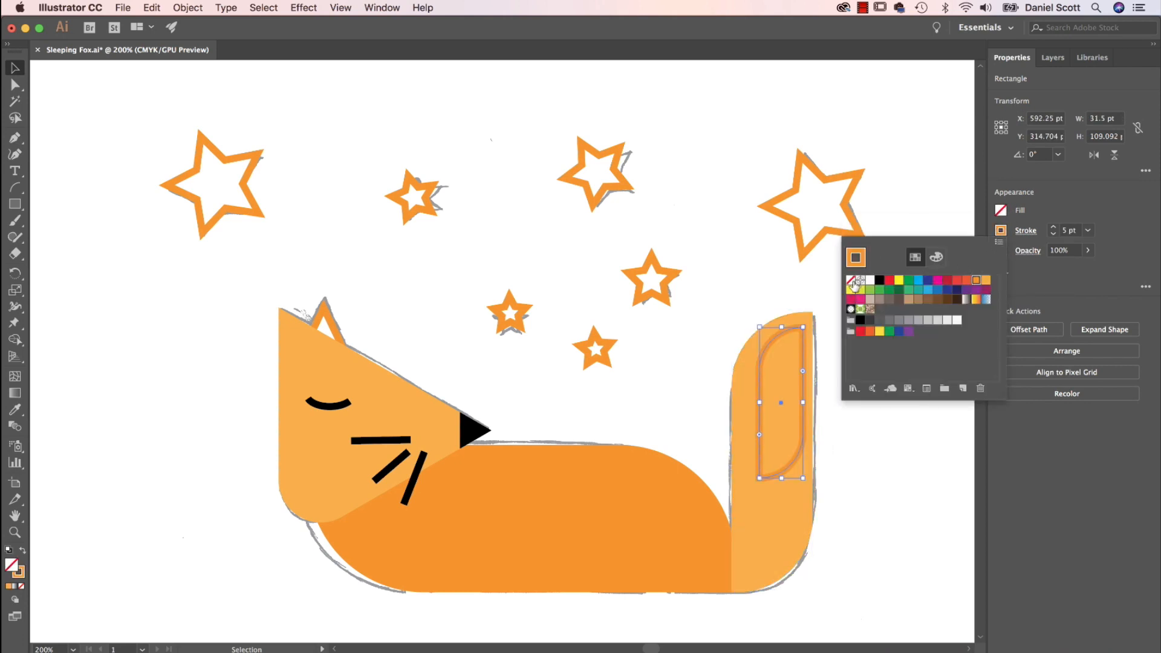
{"action": "left_click", "coordinate": [851, 280]}
{"action": "left_click", "coordinate": [1001, 210]}
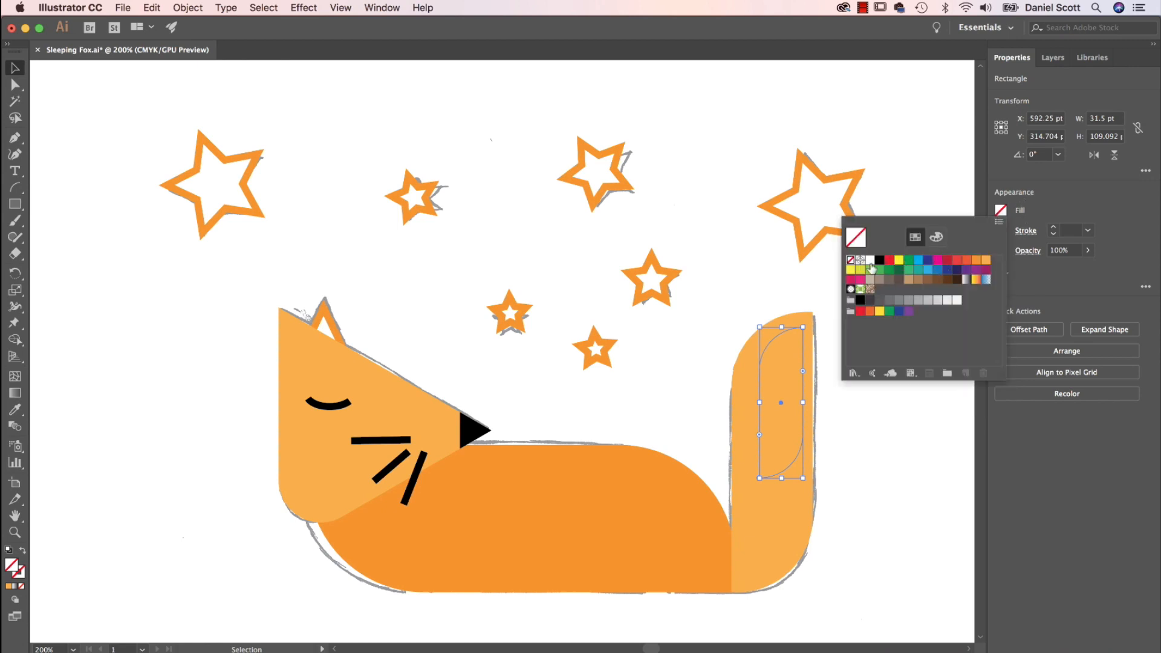
{"action": "left_click", "coordinate": [870, 262]}
{"action": "left_click", "coordinate": [718, 290]}
{"action": "left_click", "coordinate": [729, 299]}
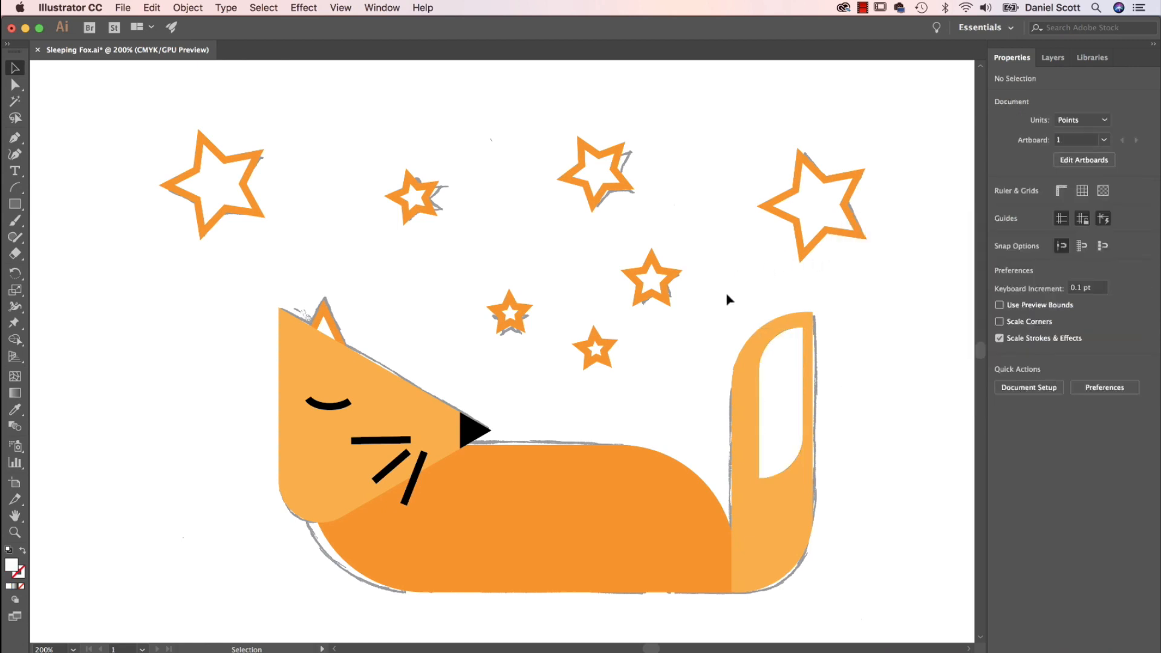
Step: Try rotating the tail and its inner shape together by 90° and moving them across the body, and undo it
{"action": "left_click", "coordinate": [782, 448]}
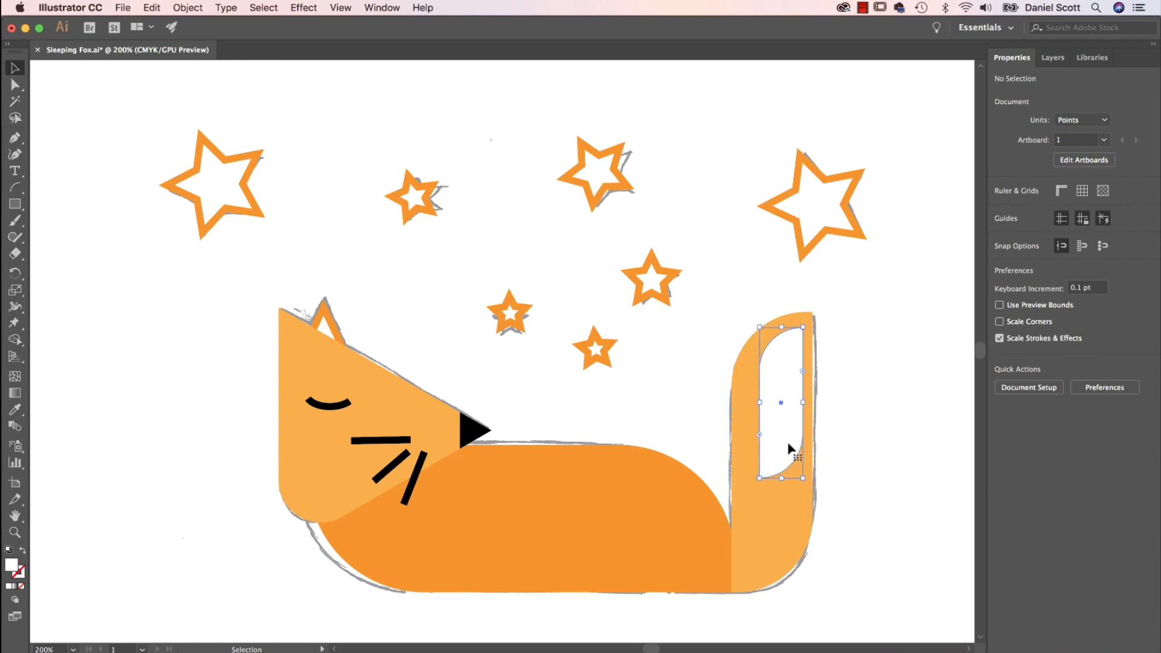
{"action": "left_click", "coordinate": [794, 507], "text": "shift"}
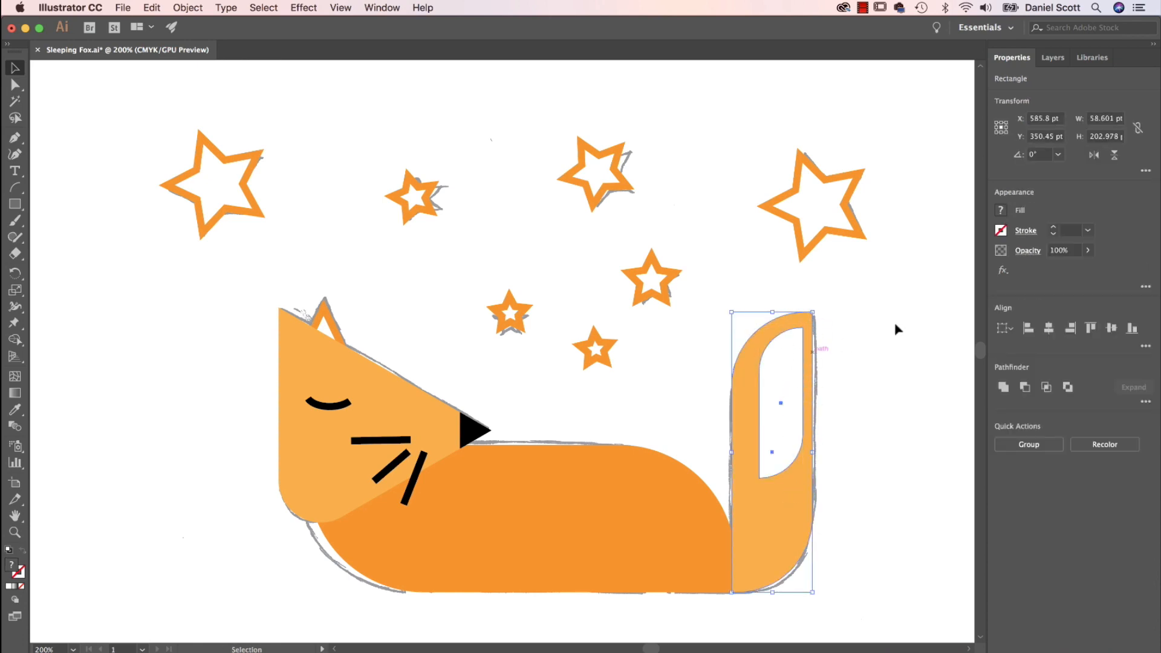
{"action": "left_click", "coordinate": [897, 330]}
{"action": "left_click", "coordinate": [789, 366]}
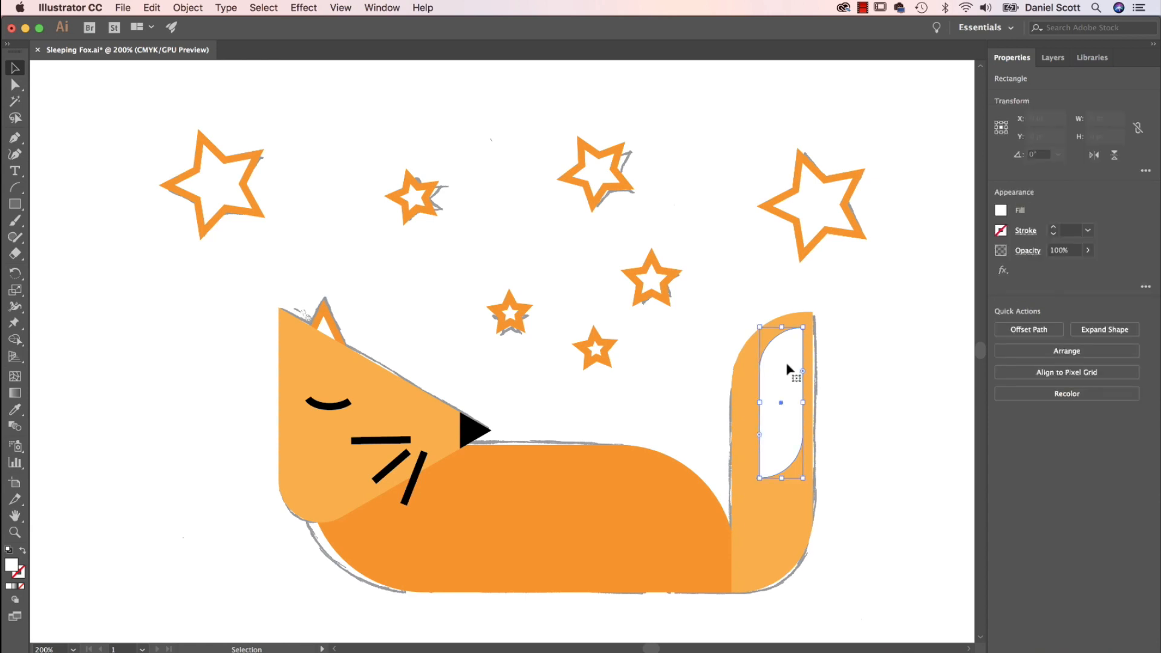
{"action": "left_click", "coordinate": [795, 537], "text": "shift"}
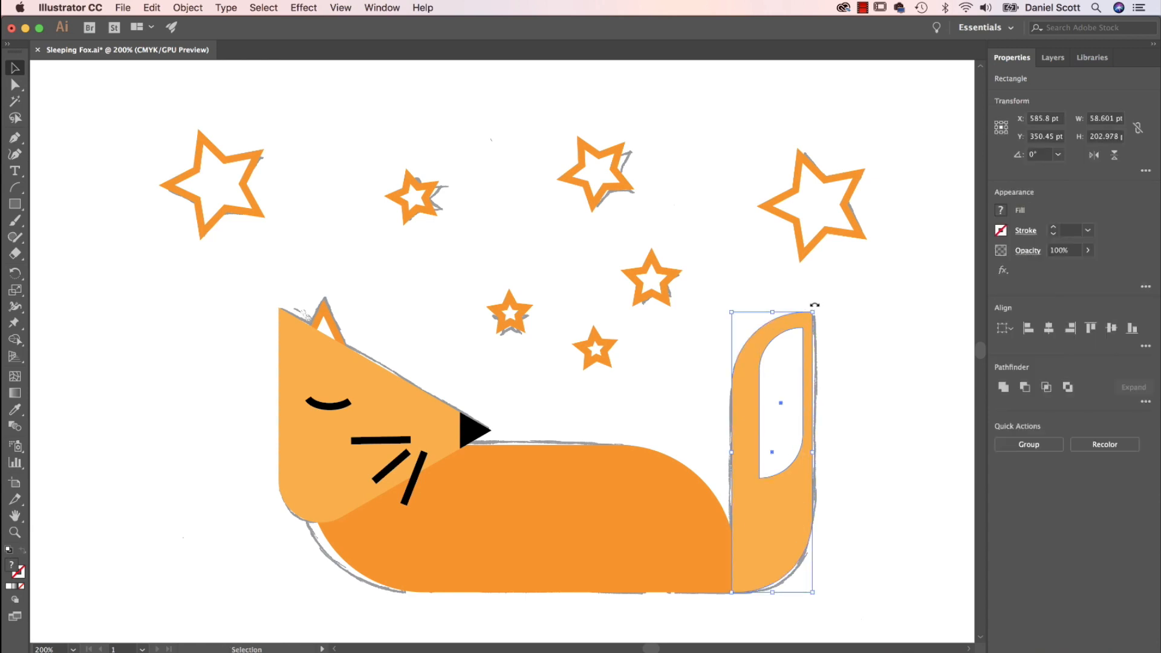
{"action": "left_click_drag", "start_coordinate": [815, 305], "coordinate": [606, 400]}
{"action": "left_click_drag", "start_coordinate": [856, 441], "coordinate": [679, 543]}
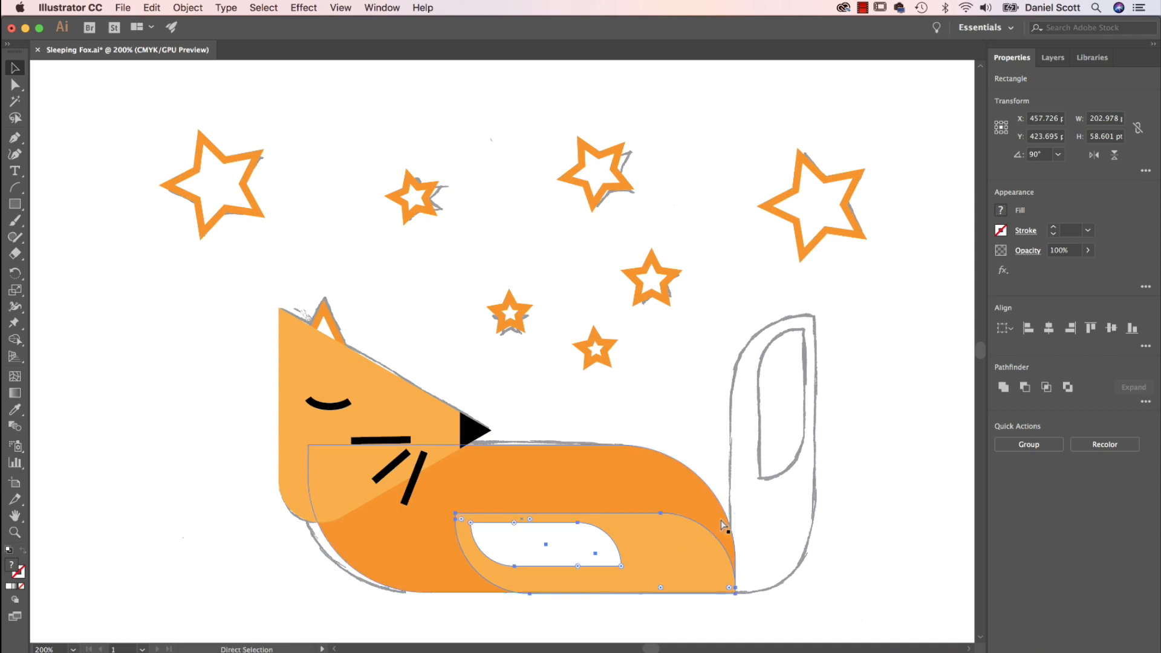
{"action": "left_click_drag", "start_coordinate": [721, 520], "coordinate": [822, 495]}
{"action": "key", "text": "cmd+z"}
{"action": "key", "text": "super+z"}
{"action": "key", "text": "super+z"}
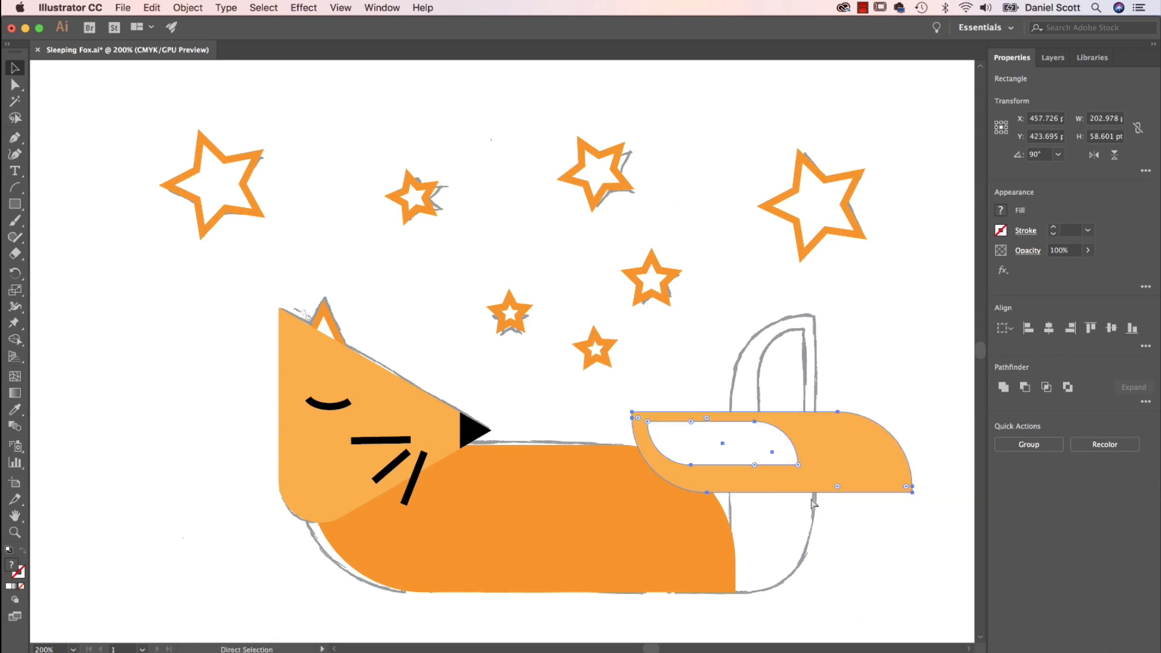
{"action": "left_click", "coordinate": [855, 485]}
Step: Move the orange body shape off to the left of the fox to uncover the sketched grass
{"action": "scroll", "coordinate": [836, 484], "scroll_direction": "down", "scroll_amount": 1}
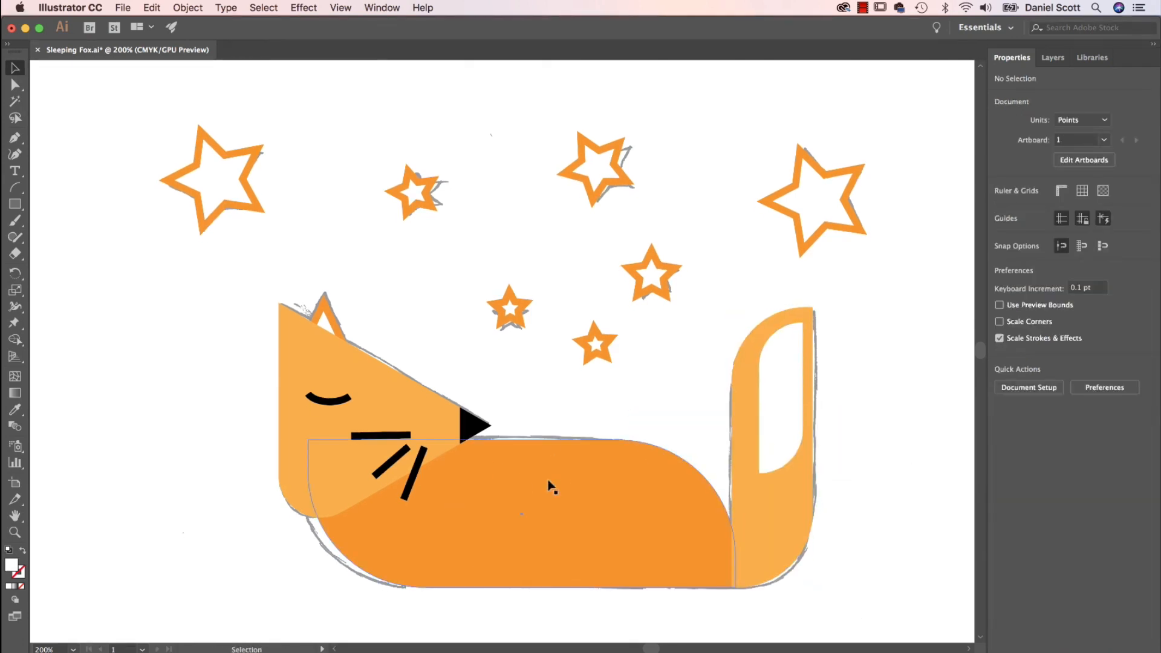
{"action": "scroll", "coordinate": [501, 373], "scroll_direction": "down", "scroll_amount": 5}
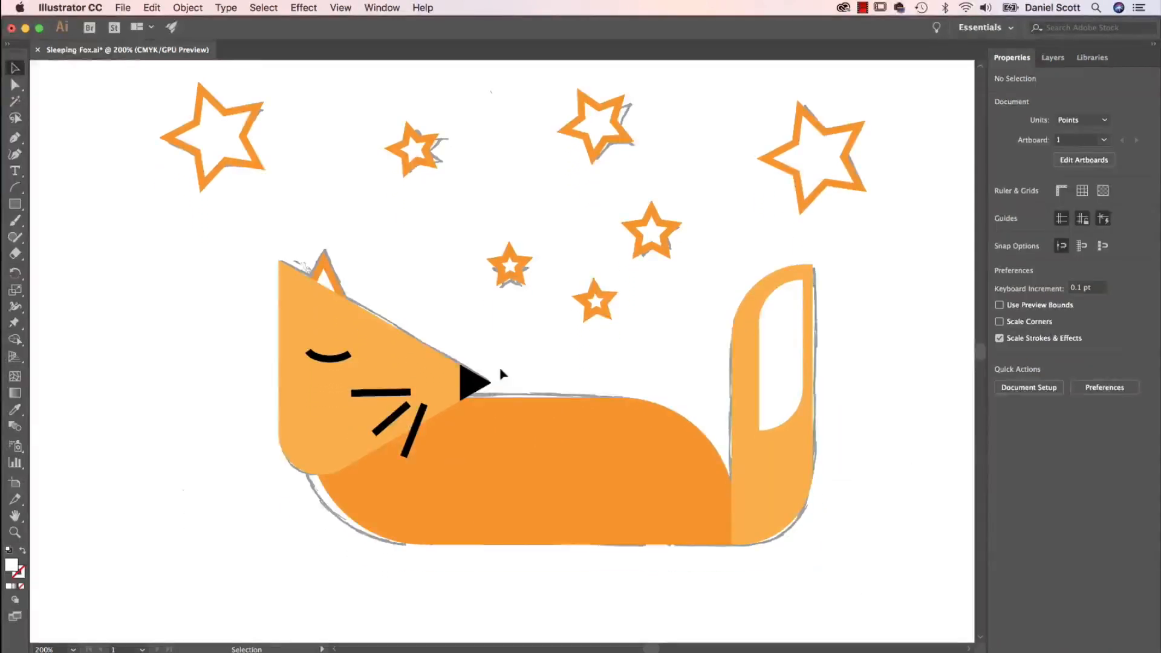
{"action": "left_click_drag", "start_coordinate": [583, 524], "coordinate": [318, 427]}
{"action": "key", "text": "super+z"}
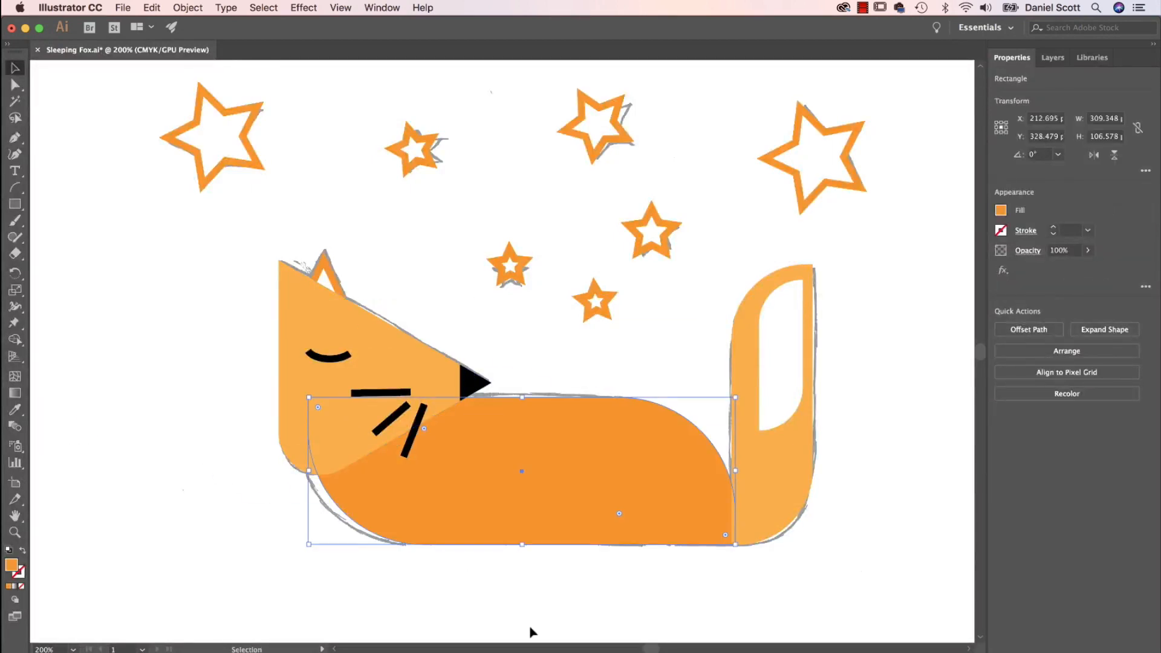
{"action": "left_click_drag", "start_coordinate": [656, 471], "coordinate": [159, 424]}
Step: Draw an upright orange triangle with the Polygon tool beside the left sketched grass tuft, discarding a tilted trial triangle
{"action": "left_click", "coordinate": [15, 204]}
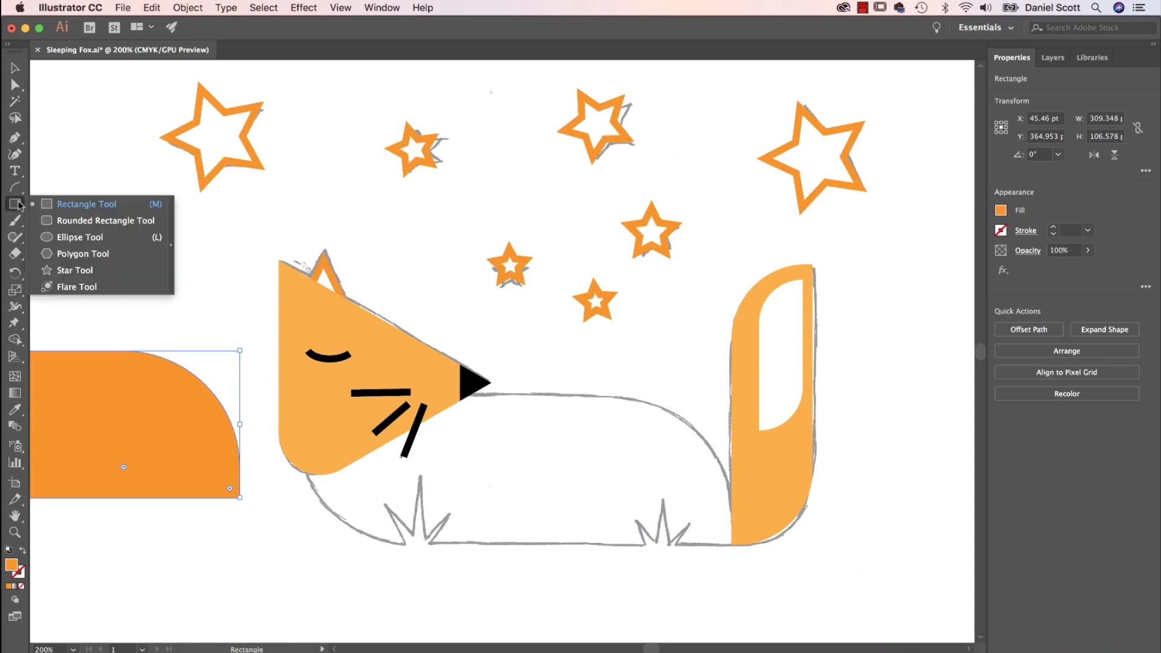
{"action": "left_click", "coordinate": [75, 254]}
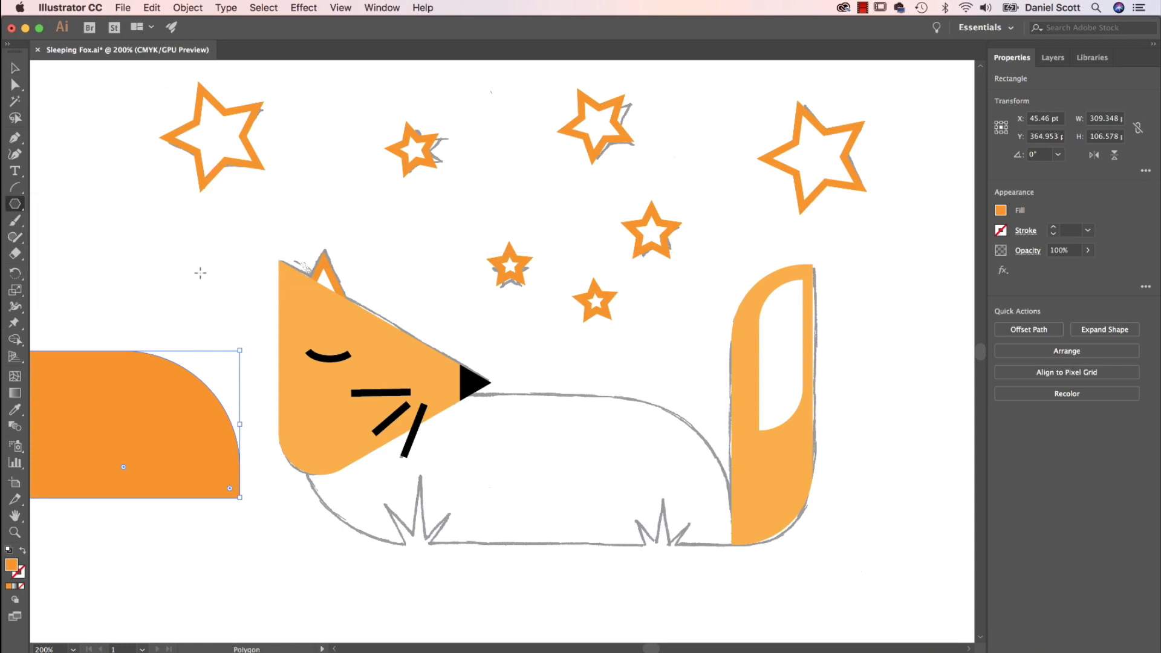
{"action": "left_click_drag", "start_coordinate": [188, 241], "coordinate": [232, 293]}
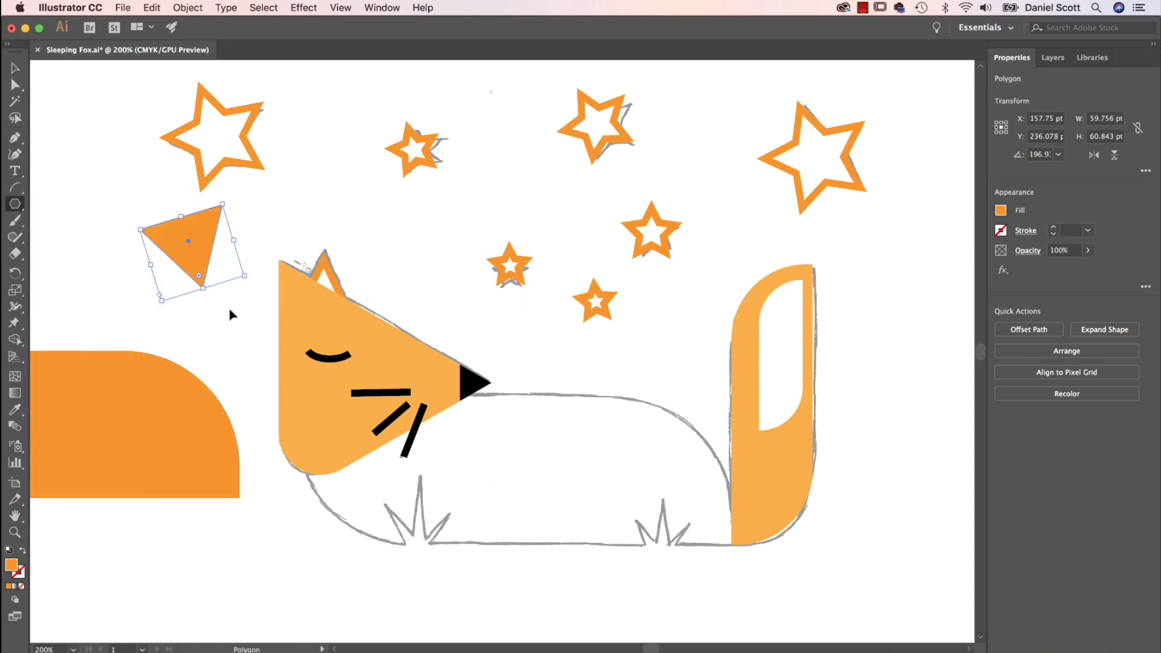
{"action": "key", "text": "Delete"}
{"action": "left_click_drag", "start_coordinate": [454, 551], "coordinate": [467, 478]}
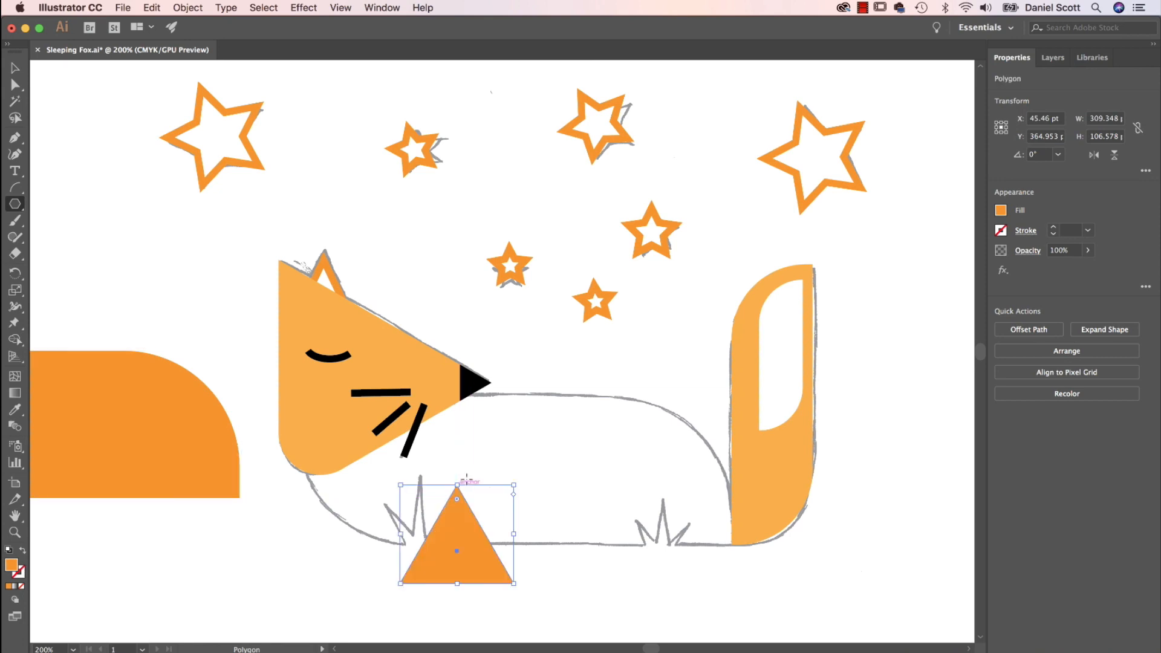
Step: Narrow the orange triangle to about 14 pt wide and place it over the middle blade of the left sketched grass tuft
{"action": "left_click", "coordinate": [18, 69]}
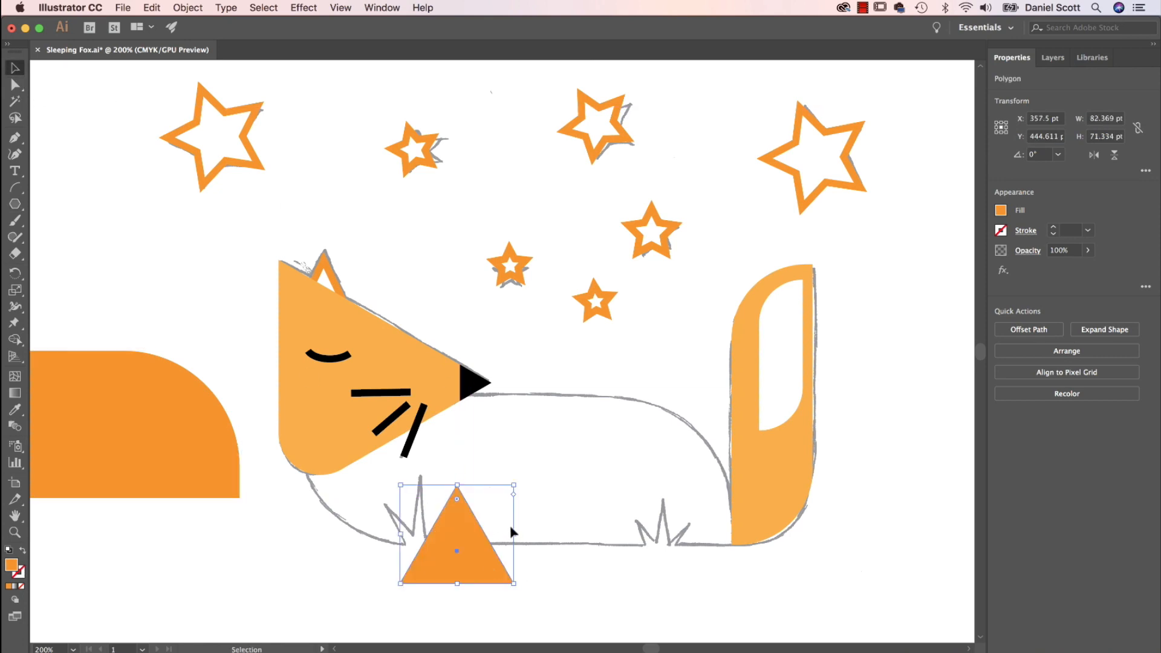
{"action": "left_click_drag", "start_coordinate": [516, 536], "coordinate": [421, 558]}
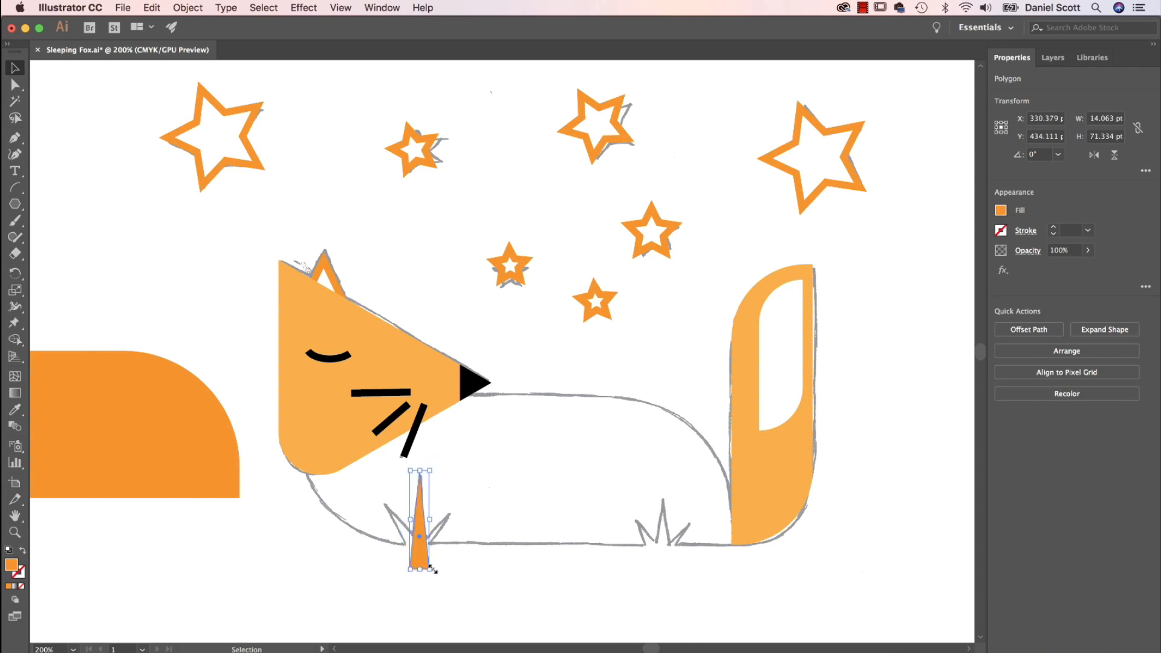
{"action": "key", "text": "super+plus"}
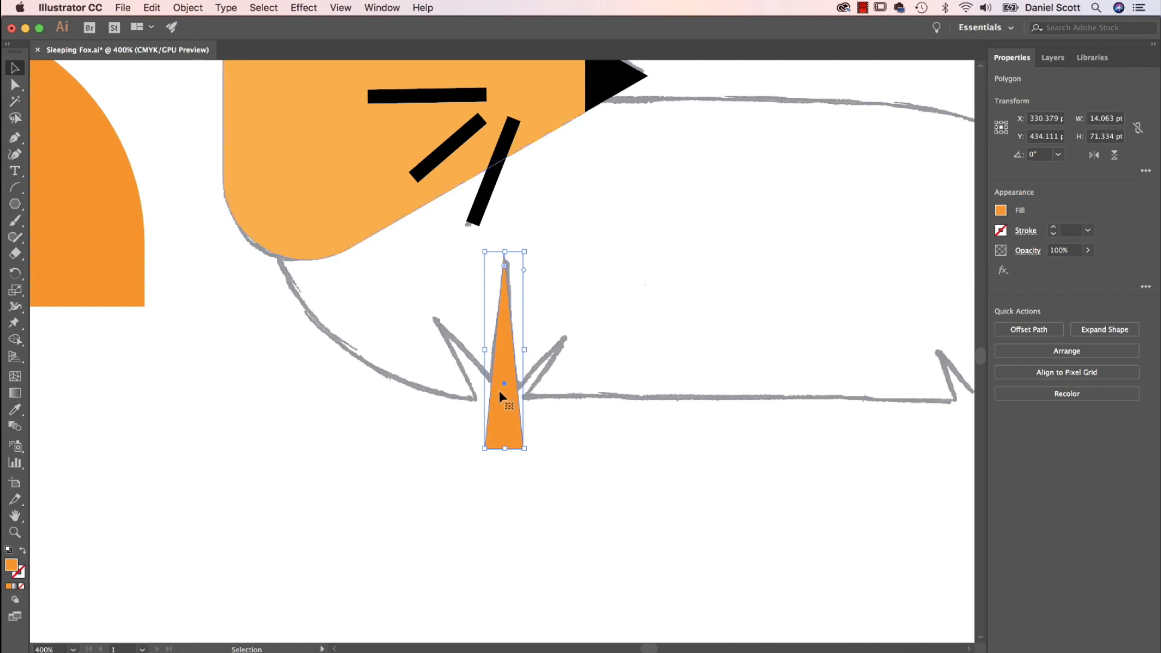
Step: Duplicate the blade in front twice, shortening and tilting the copies to trace the tuft's left and right blades, the right one at about 326.5°
{"action": "left_click", "coordinate": [155, 8]}
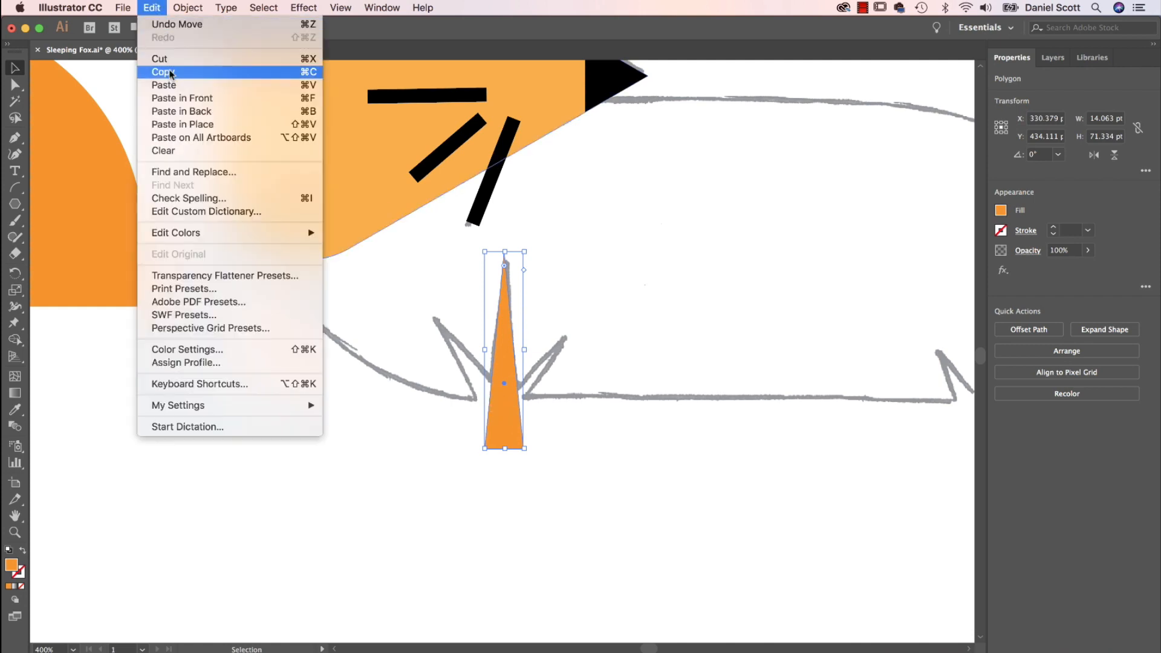
{"action": "left_click", "coordinate": [157, 5]}
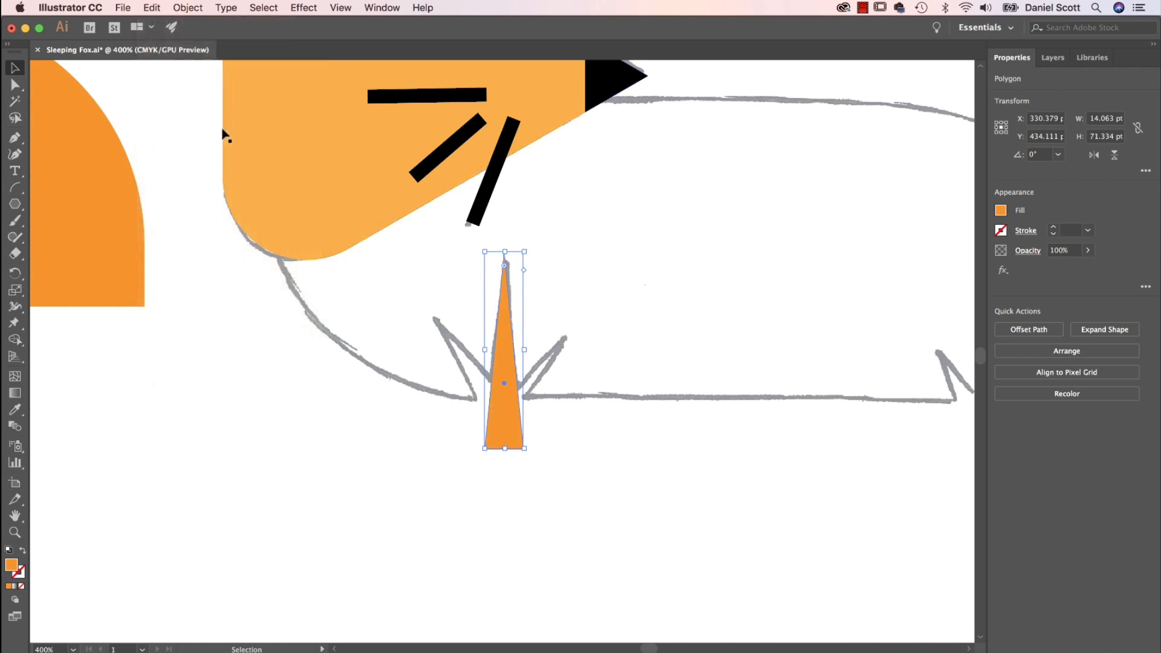
{"action": "key", "text": "super+f"}
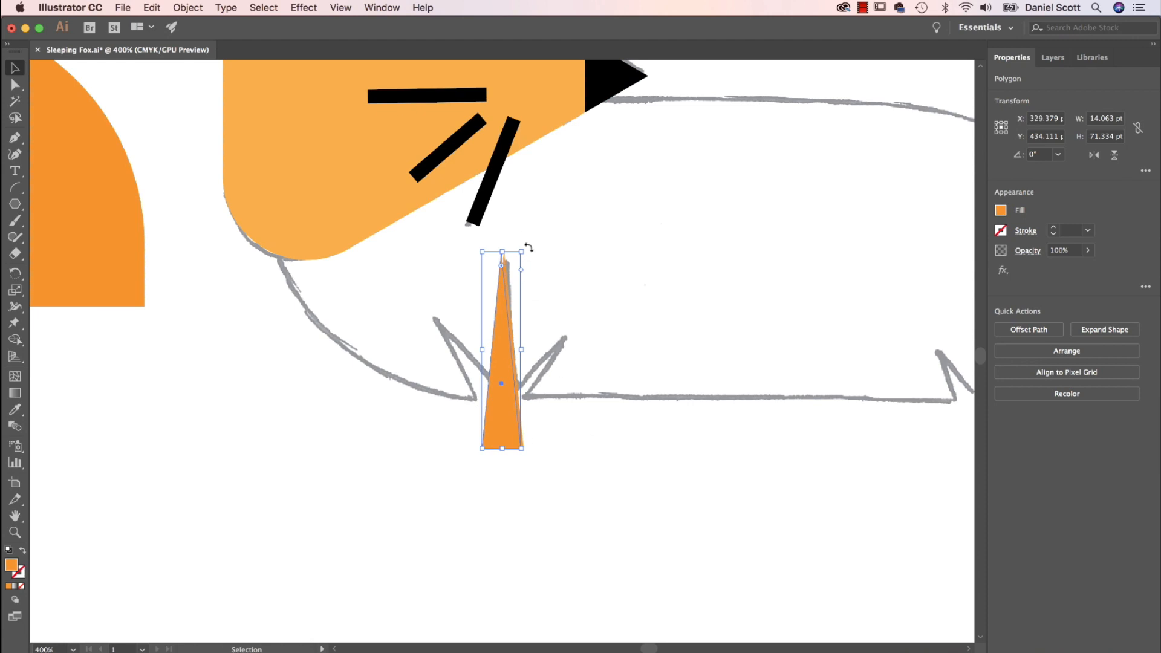
{"action": "left_click_drag", "start_coordinate": [528, 247], "coordinate": [487, 260]}
{"action": "left_click_drag", "start_coordinate": [515, 435], "coordinate": [508, 460]}
{"action": "left_click_drag", "start_coordinate": [484, 284], "coordinate": [485, 370]}
{"action": "left_click_drag", "start_coordinate": [521, 479], "coordinate": [482, 387]}
{"action": "mouse_move", "coordinate": [509, 426]}
{"action": "left_mouse_down"}
{"action": "mouse_move", "coordinate": [493, 441]}
{"action": "mouse_move", "coordinate": [502, 408]}
{"action": "mouse_move", "coordinate": [512, 440]}
{"action": "mouse_move", "coordinate": [534, 431]}
{"action": "mouse_move", "coordinate": [535, 465]}
{"action": "mouse_move", "coordinate": [480, 500]}
{"action": "left_mouse_up"}
{"action": "mouse_move", "coordinate": [480, 454]}
{"action": "left_mouse_down"}
{"action": "mouse_move", "coordinate": [511, 428]}
{"action": "mouse_move", "coordinate": [519, 445]}
{"action": "left_mouse_up"}
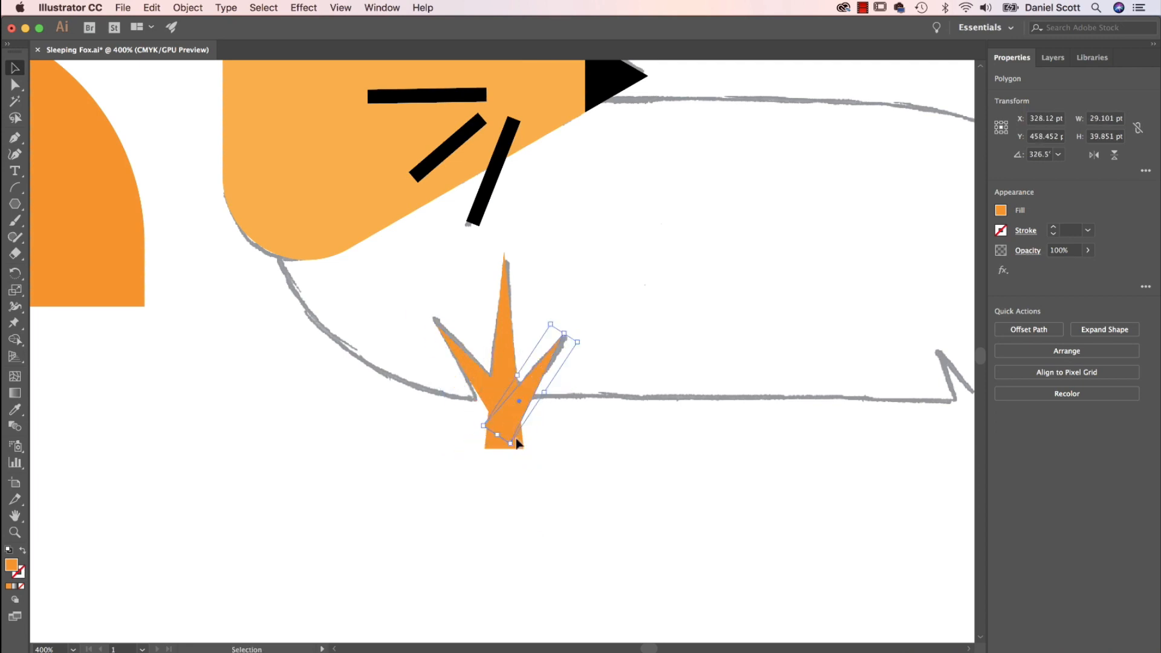
Step: Duplicate the three-blade tuft onto the right sketched tuft, scale the copy down to match the sketch, and deselect it
{"action": "left_click", "coordinate": [481, 375], "text": "shift"}
{"action": "left_click", "coordinate": [500, 376], "text": "shift"}
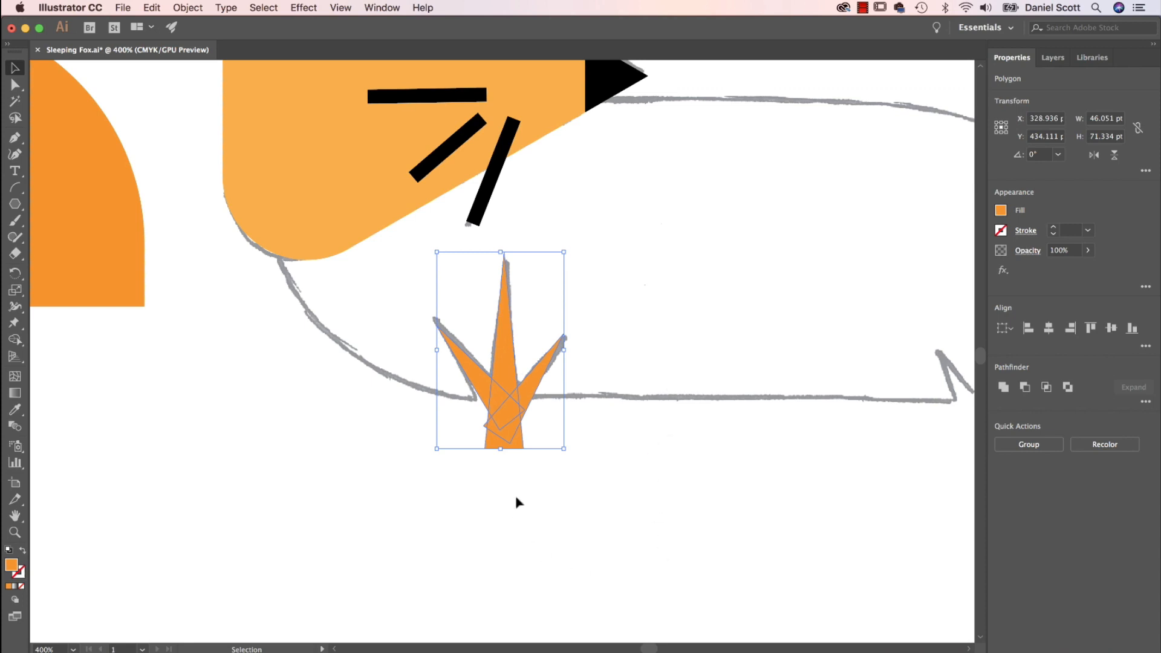
{"action": "left_click_drag", "start_coordinate": [502, 425], "coordinate": [896, 442]}
{"action": "left_click_drag", "start_coordinate": [910, 386], "coordinate": [505, 471]}
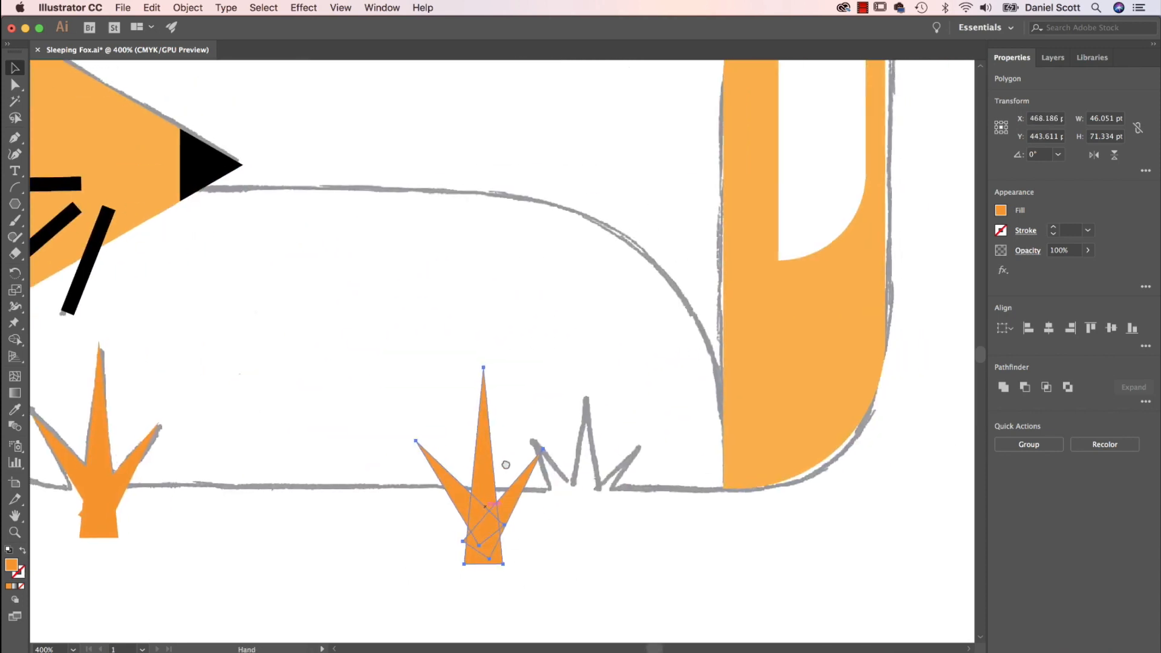
{"action": "left_click_drag", "start_coordinate": [494, 530], "coordinate": [597, 531]}
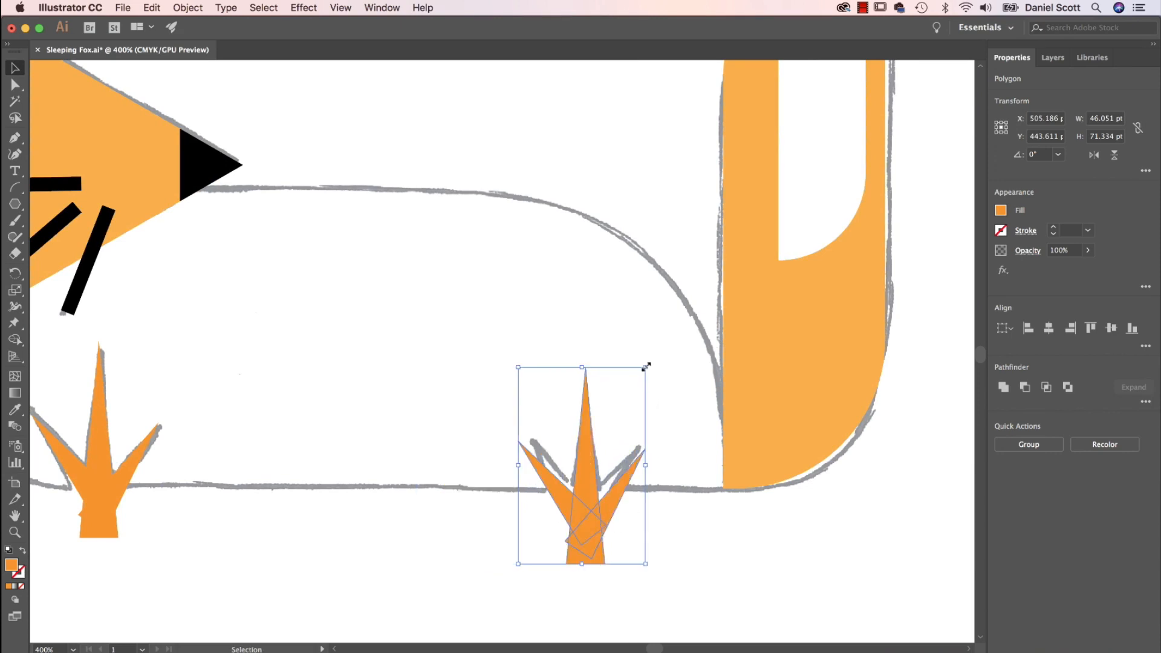
{"action": "left_click_drag", "start_coordinate": [646, 367], "coordinate": [617, 411]}
{"action": "left_click_drag", "start_coordinate": [574, 533], "coordinate": [590, 509]}
{"action": "left_click", "coordinate": [490, 547]}
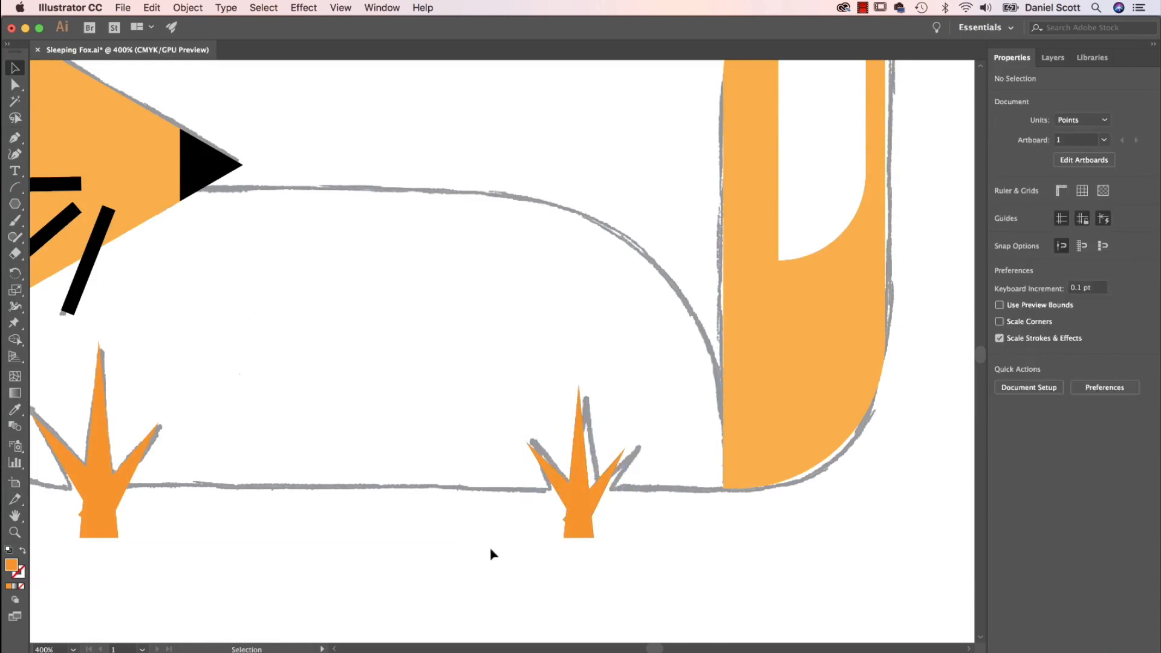
Step: Select both grass tufts together, fill them with a light grey swatch, and deselect them
{"action": "key", "text": "super+minus"}
{"action": "key", "text": "super+minus"}
{"action": "left_click_drag", "start_coordinate": [490, 547], "coordinate": [587, 614]}
{"action": "left_click_drag", "start_coordinate": [322, 442], "coordinate": [686, 554]}
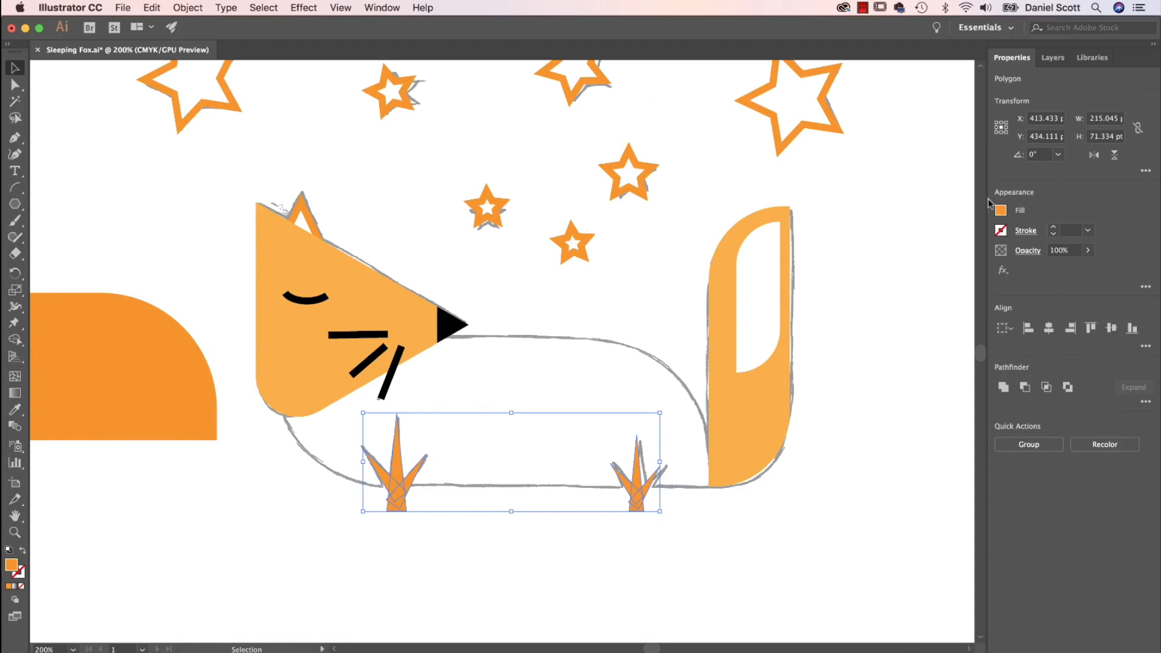
{"action": "left_click", "coordinate": [1001, 211]}
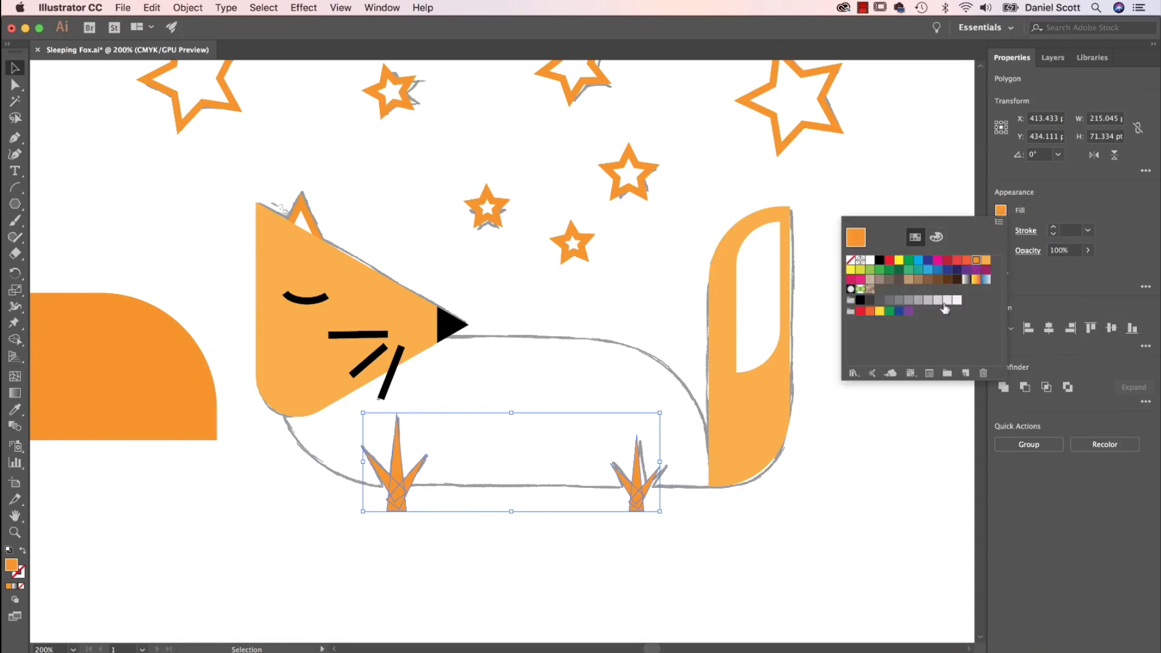
{"action": "left_click", "coordinate": [946, 306]}
{"action": "left_click", "coordinate": [936, 305]}
{"action": "left_click", "coordinate": [929, 301]}
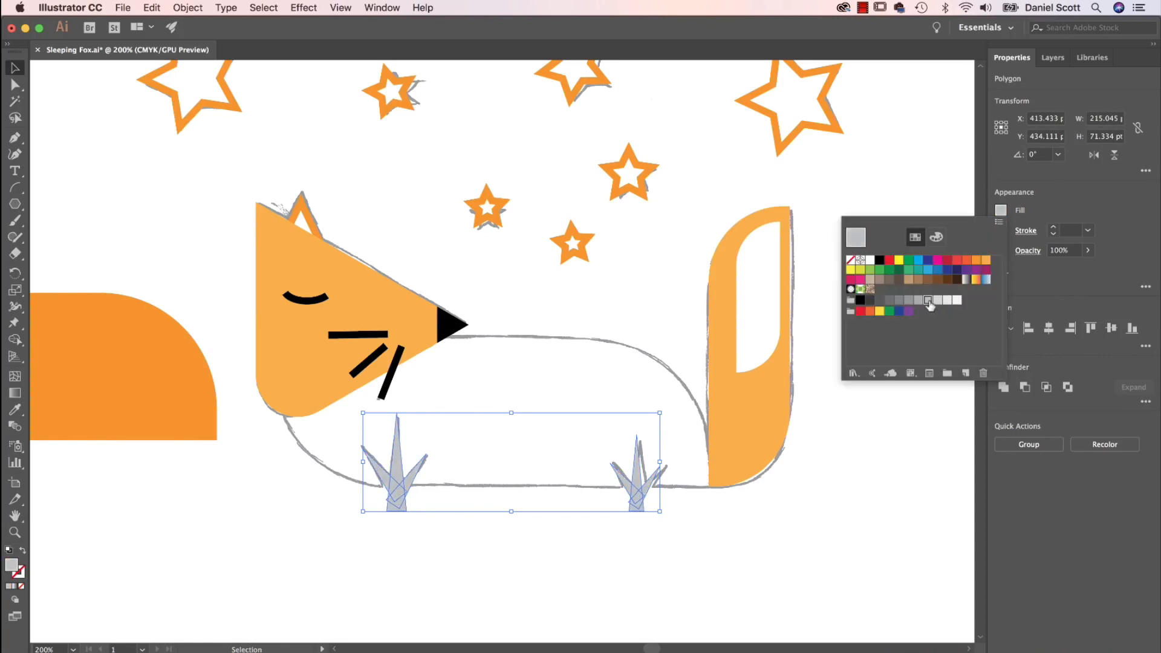
{"action": "left_click", "coordinate": [653, 608]}
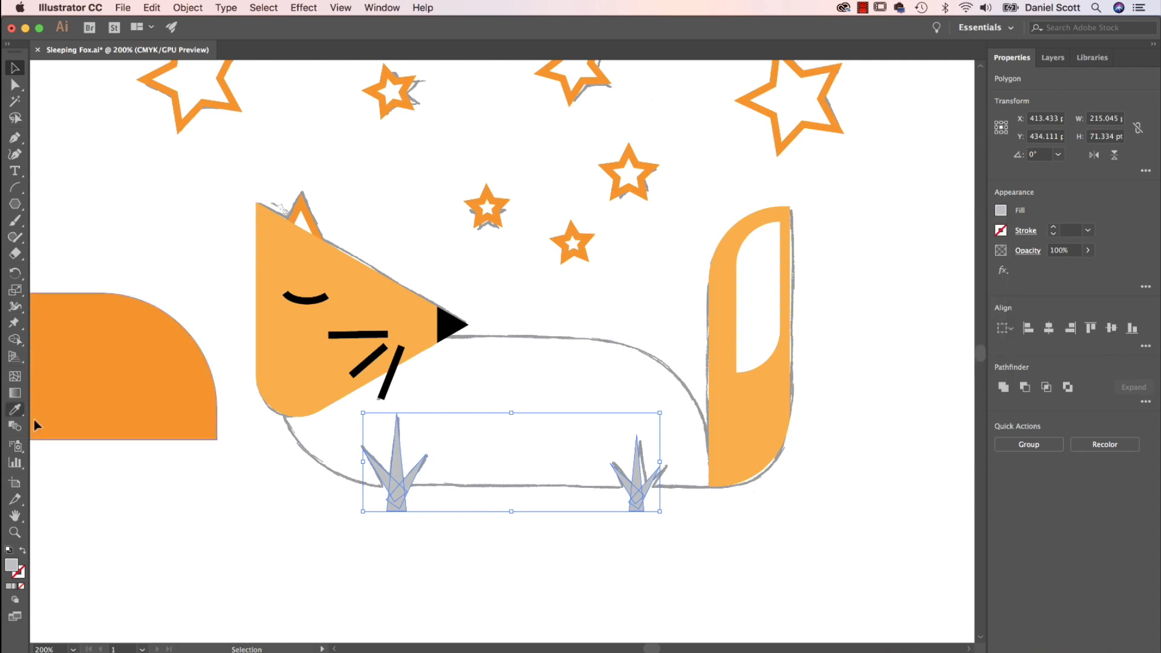
{"action": "left_click", "coordinate": [199, 548]}
Step: Move the orange body shape back over the sketched body between the fox's head and tail, and deselect it
{"action": "left_click", "coordinate": [187, 415]}
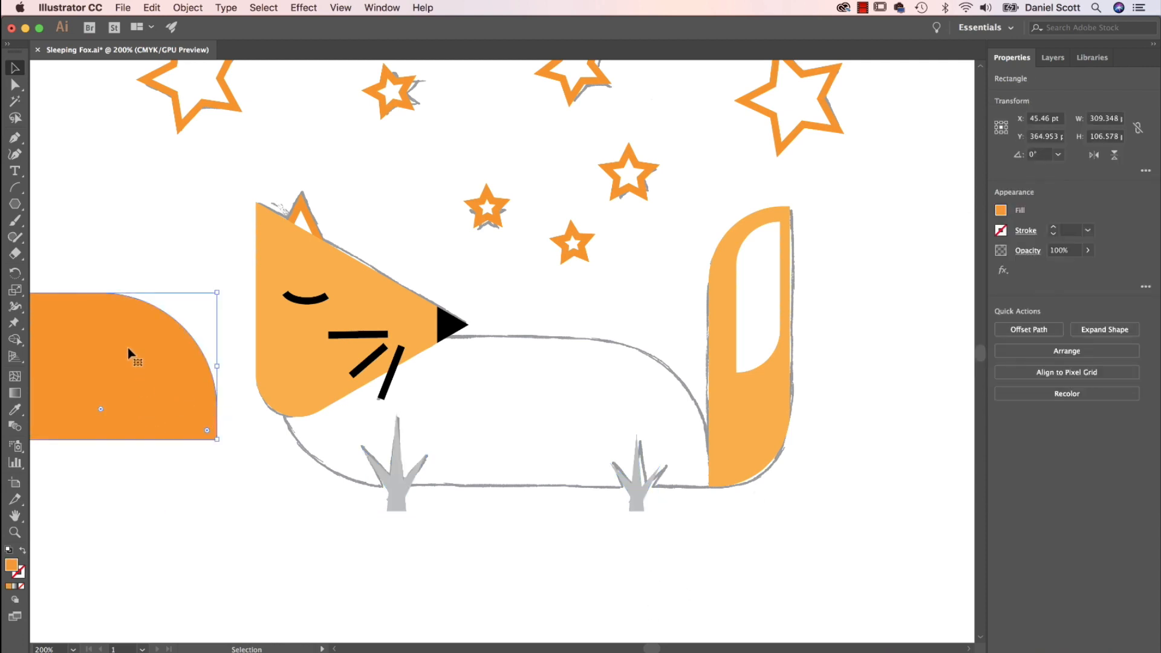
{"action": "left_click_drag", "start_coordinate": [109, 331], "coordinate": [600, 381]}
{"action": "left_click", "coordinate": [681, 613]}
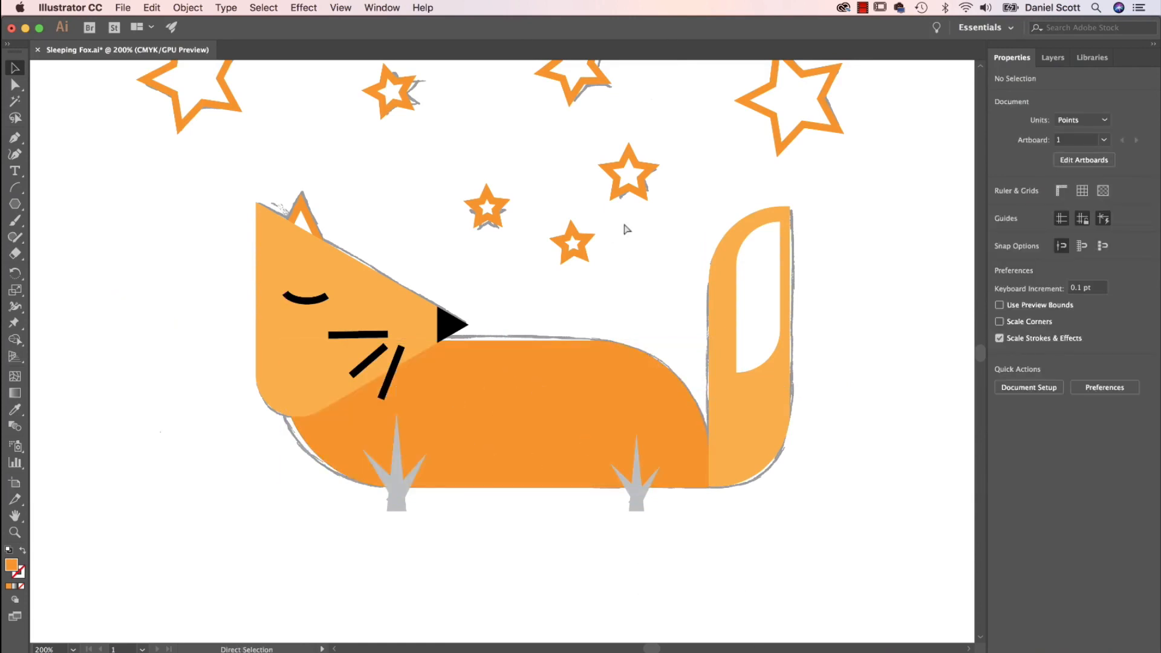
{"action": "key", "text": "super+minus"}
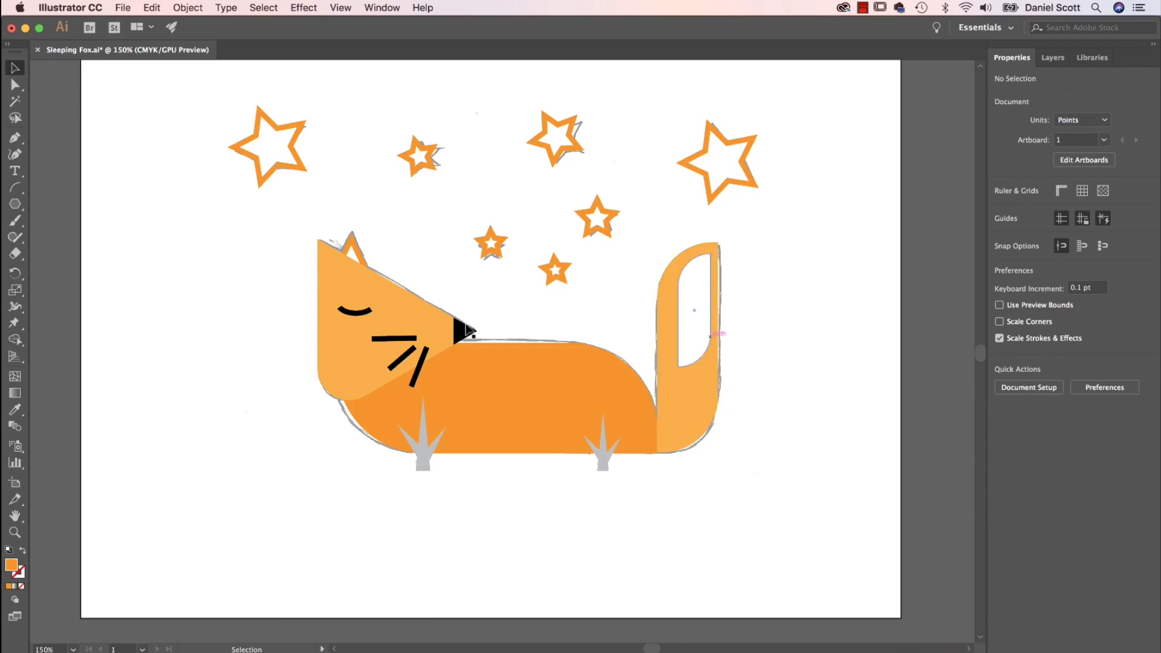
Step: Hide the sketch template layer so that only the drawn artwork shows
{"action": "left_click", "coordinate": [1063, 57]}
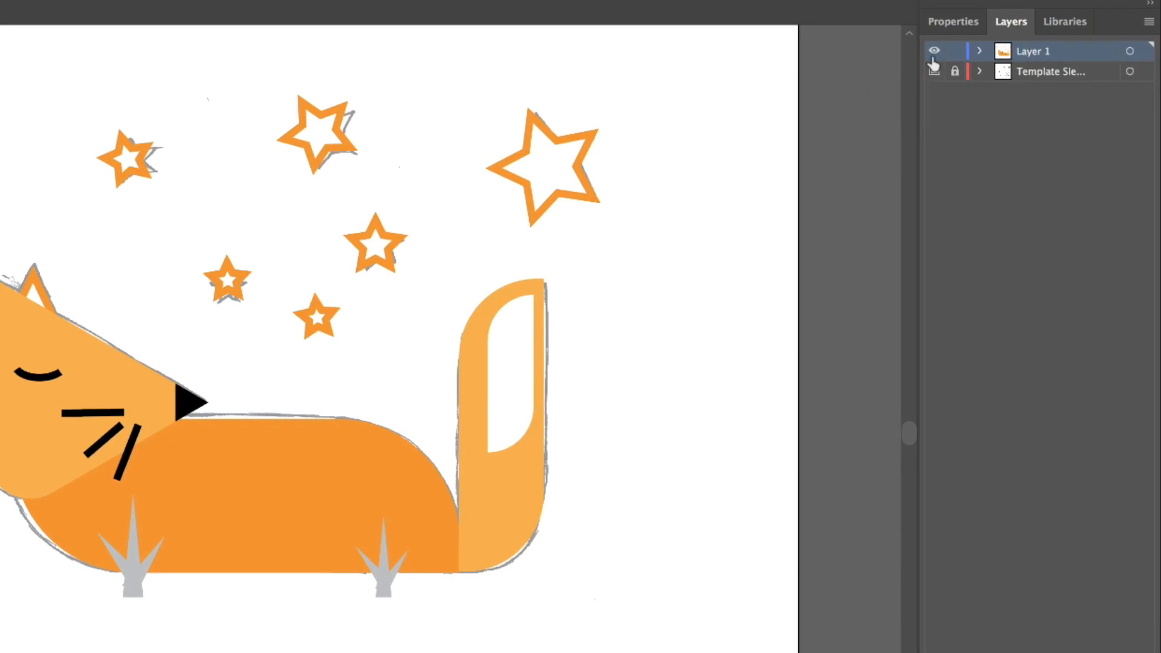
{"action": "left_click", "coordinate": [935, 72]}
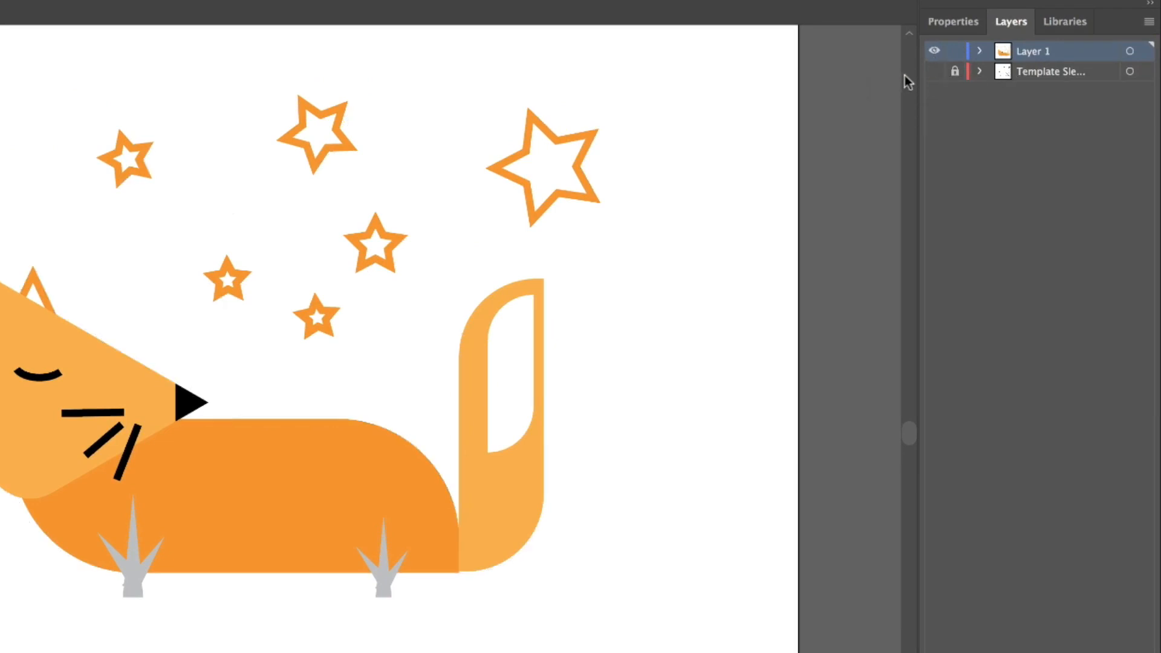
{"action": "left_click", "coordinate": [935, 72]}
{"action": "left_click", "coordinate": [935, 72]}
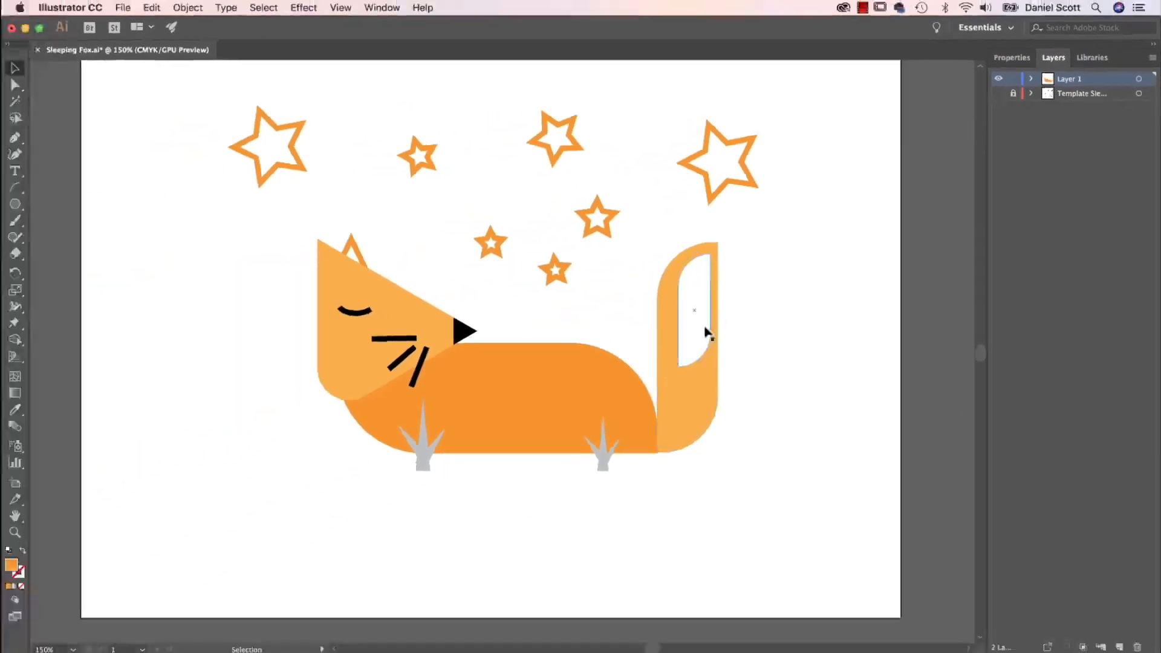
Step: Shorten the white inner tail shape slightly from its lower end and deselect it
{"action": "left_click", "coordinate": [533, 439]}
{"action": "mouse_move", "coordinate": [712, 368]}
{"action": "left_mouse_down"}
{"action": "mouse_move", "coordinate": [702, 340]}
{"action": "mouse_move", "coordinate": [704, 355]}
{"action": "left_mouse_up"}
{"action": "left_click", "coordinate": [804, 337]}
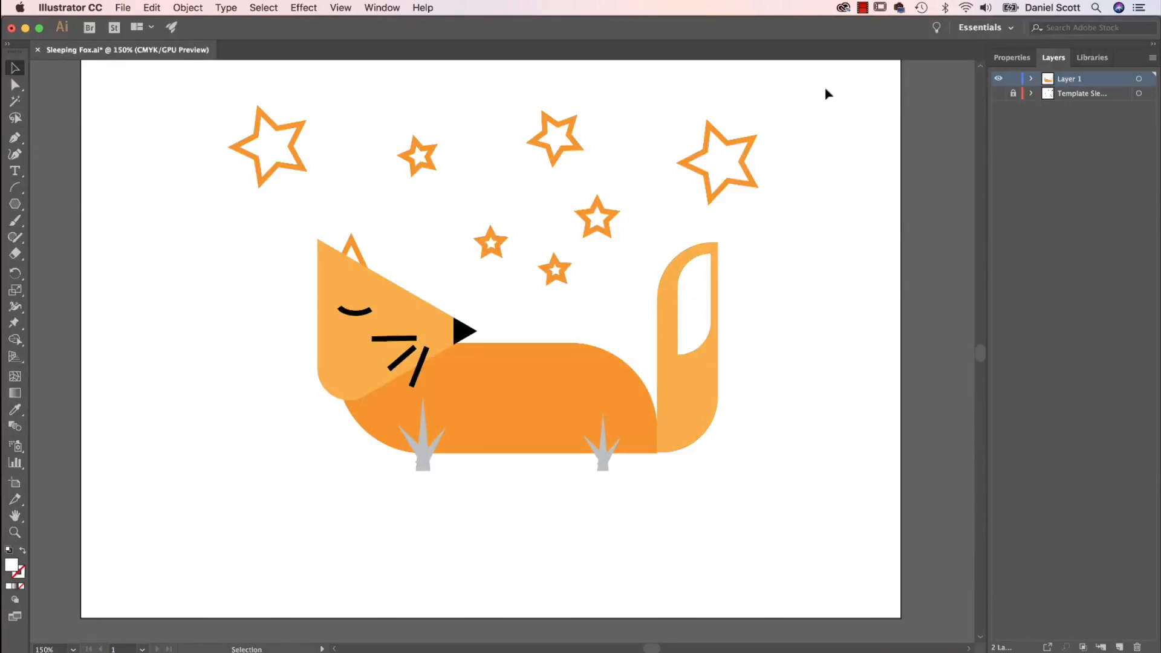
Step: Select all the artwork, then clear the selection and turn off Scale Strokes & Effects
{"action": "left_click_drag", "start_coordinate": [794, 131], "coordinate": [214, 529]}
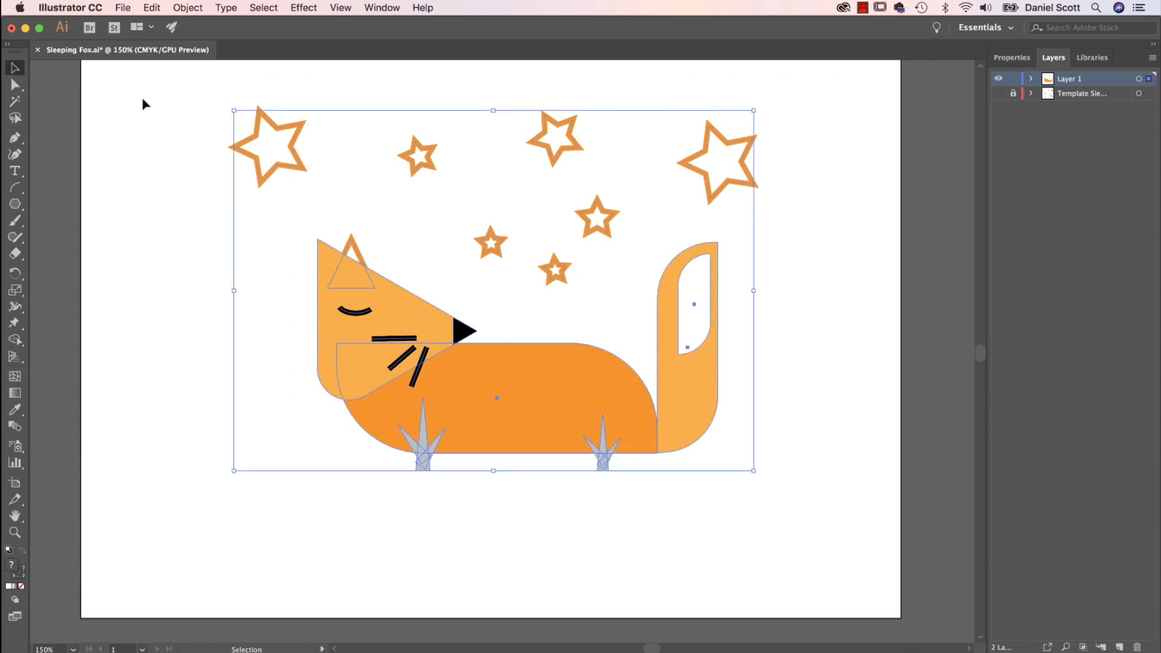
{"action": "left_click_drag", "start_coordinate": [171, 89], "coordinate": [784, 497]}
{"action": "left_click", "coordinate": [1013, 58]}
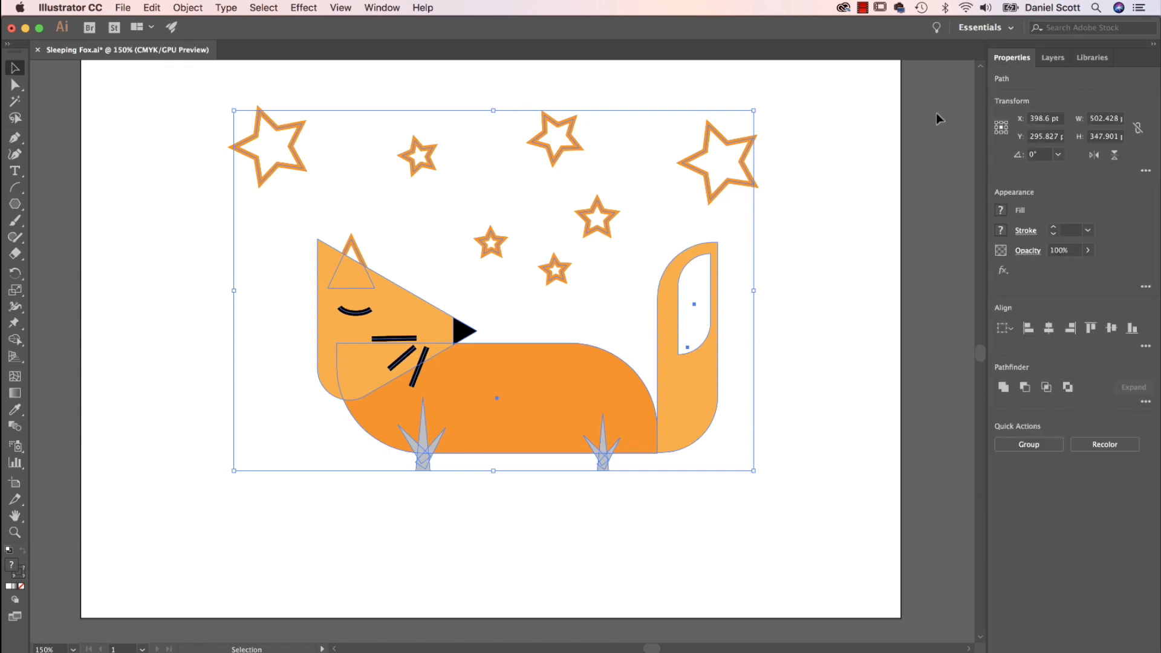
{"action": "left_click", "coordinate": [844, 310]}
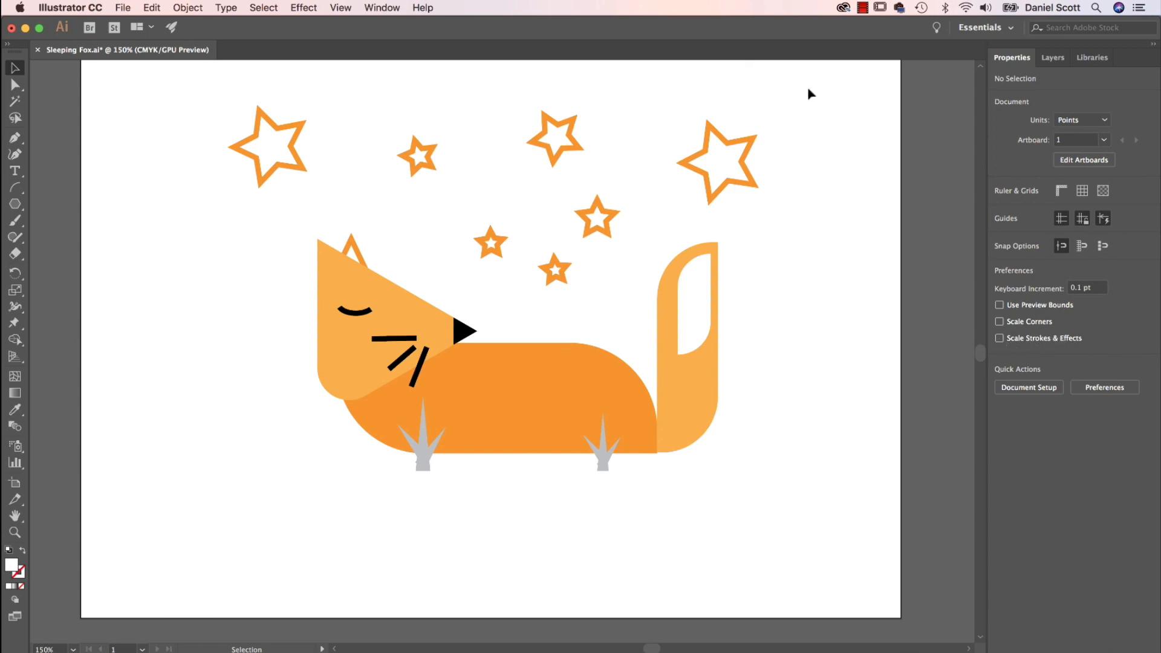
Step: Try scaling the whole artwork down to about a third of its size, inspect the stars' stroke weight, and undo the scaling
{"action": "left_click_drag", "start_coordinate": [811, 93], "coordinate": [248, 503]}
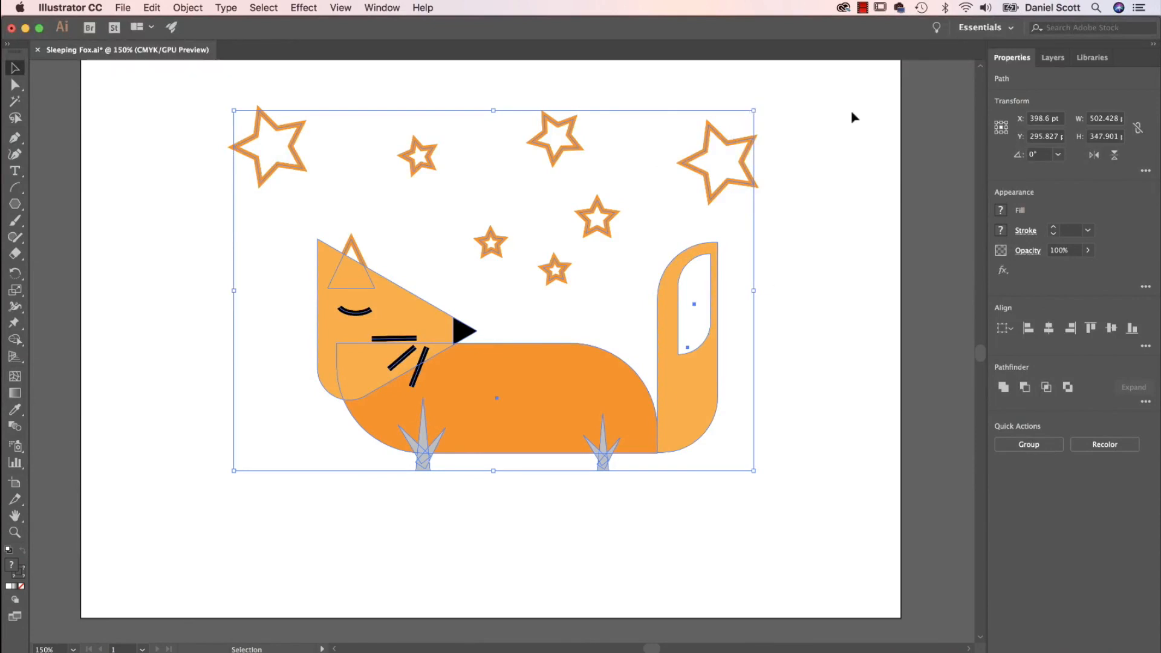
{"action": "left_click_drag", "start_coordinate": [838, 86], "coordinate": [173, 552]}
{"action": "left_click_drag", "start_coordinate": [753, 112], "coordinate": [407, 350]}
{"action": "left_click", "coordinate": [451, 361]}
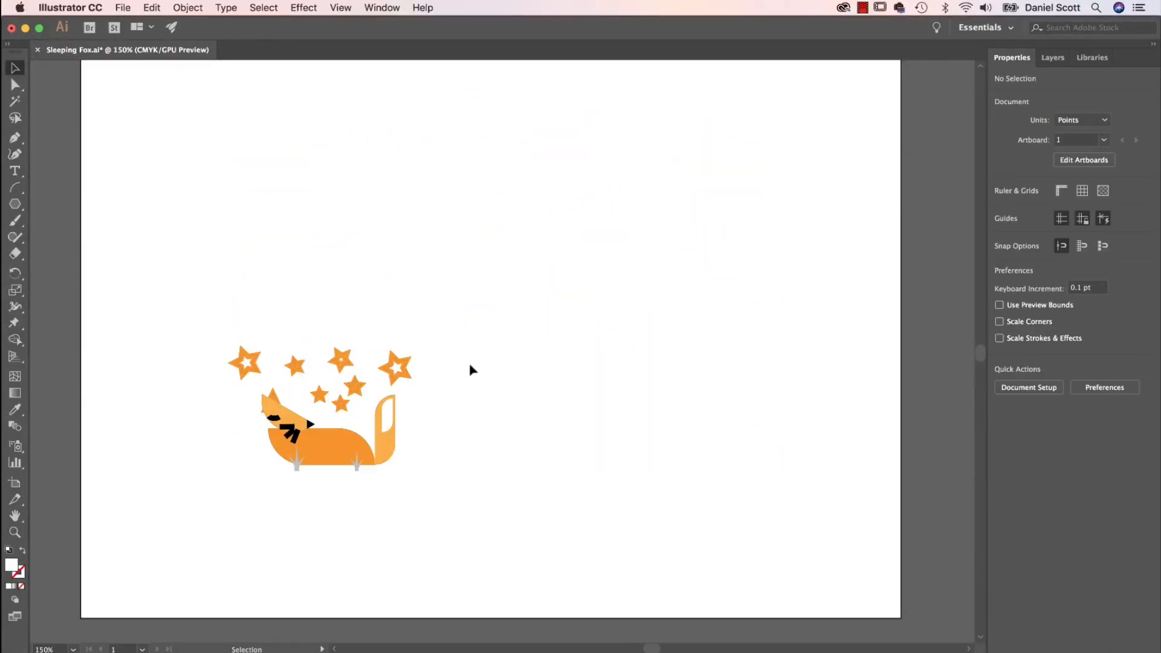
{"action": "left_click", "coordinate": [248, 366]}
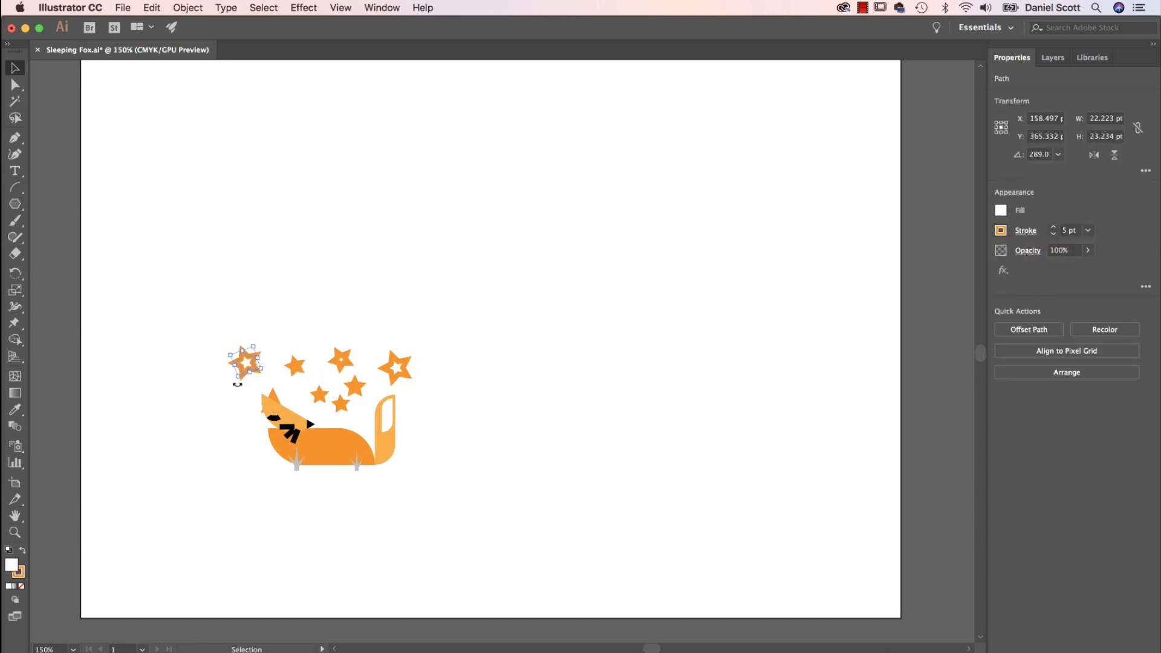
{"action": "left_click", "coordinate": [485, 507]}
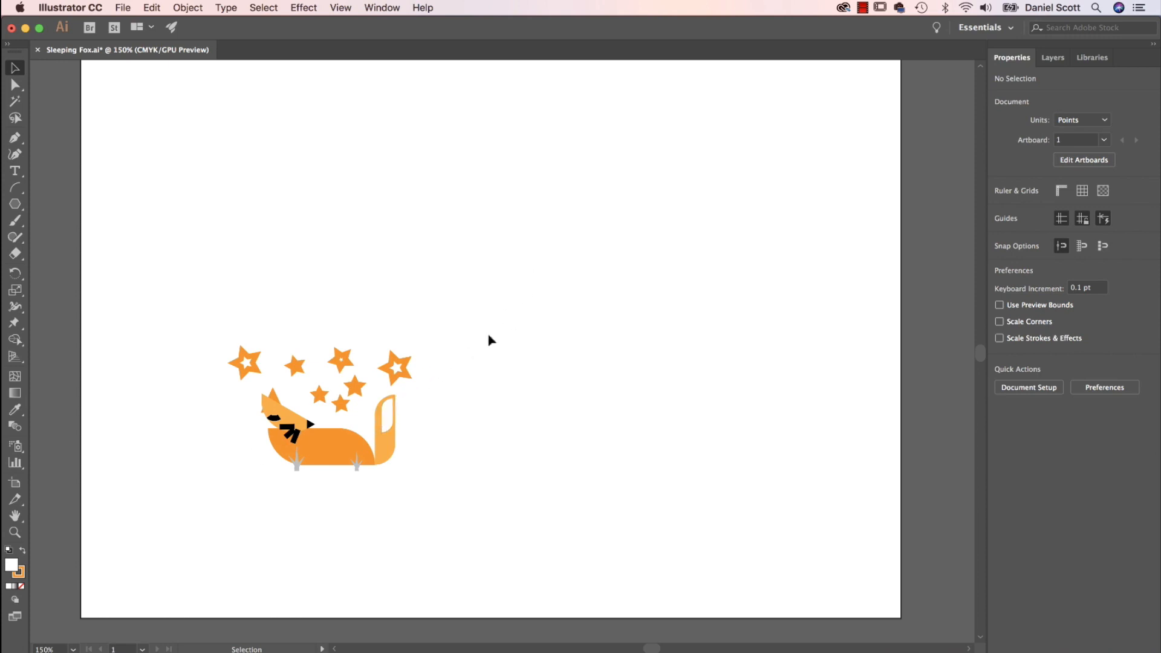
{"action": "left_click", "coordinate": [404, 369]}
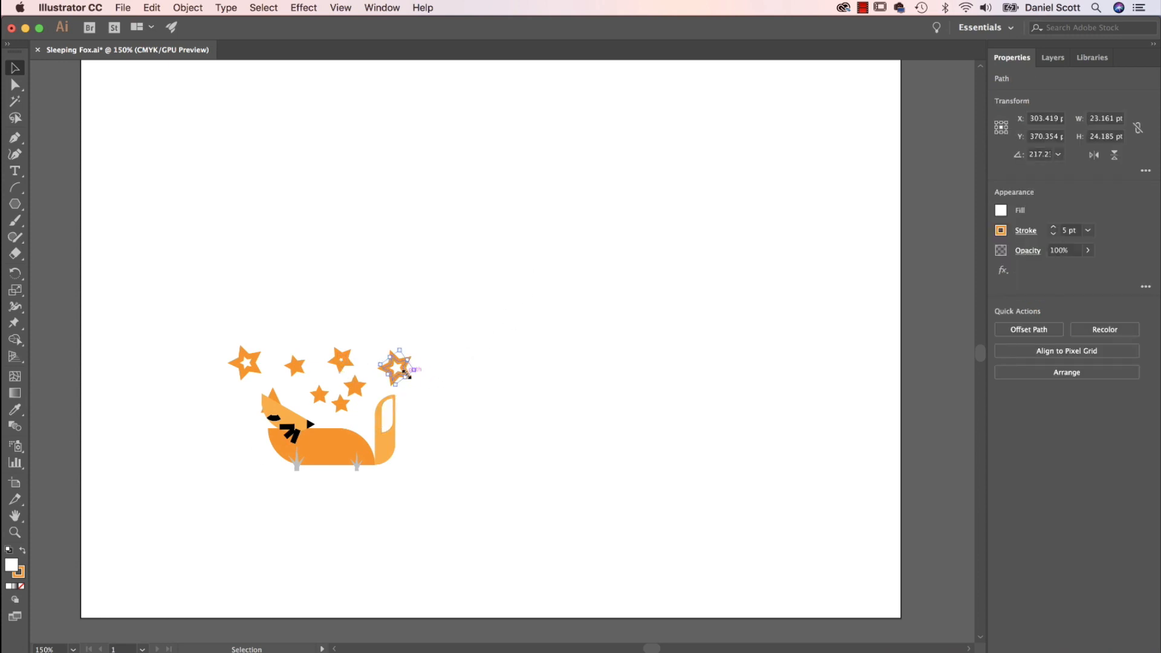
{"action": "left_click_drag", "start_coordinate": [406, 368], "coordinate": [408, 370]}
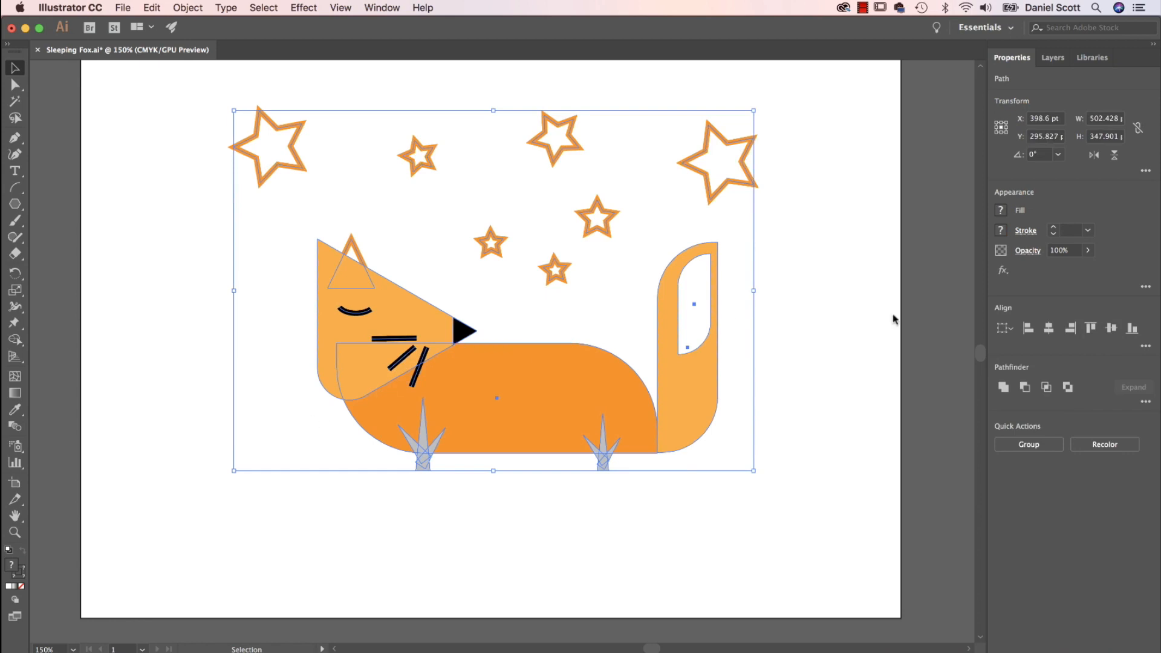
Step: Turn on Scale Strokes & Effects and scale the whole artwork down to about 350 pt wide by 242 pt high
{"action": "left_click", "coordinate": [833, 381]}
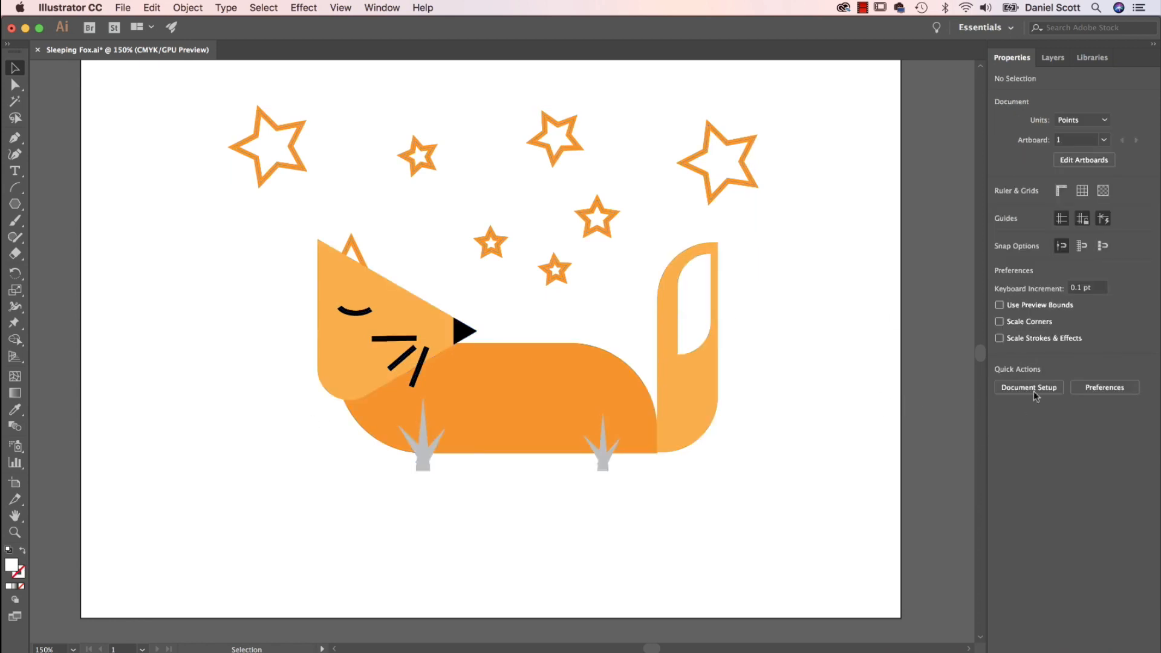
{"action": "left_click", "coordinate": [1001, 339]}
{"action": "left_click_drag", "start_coordinate": [804, 113], "coordinate": [249, 534]}
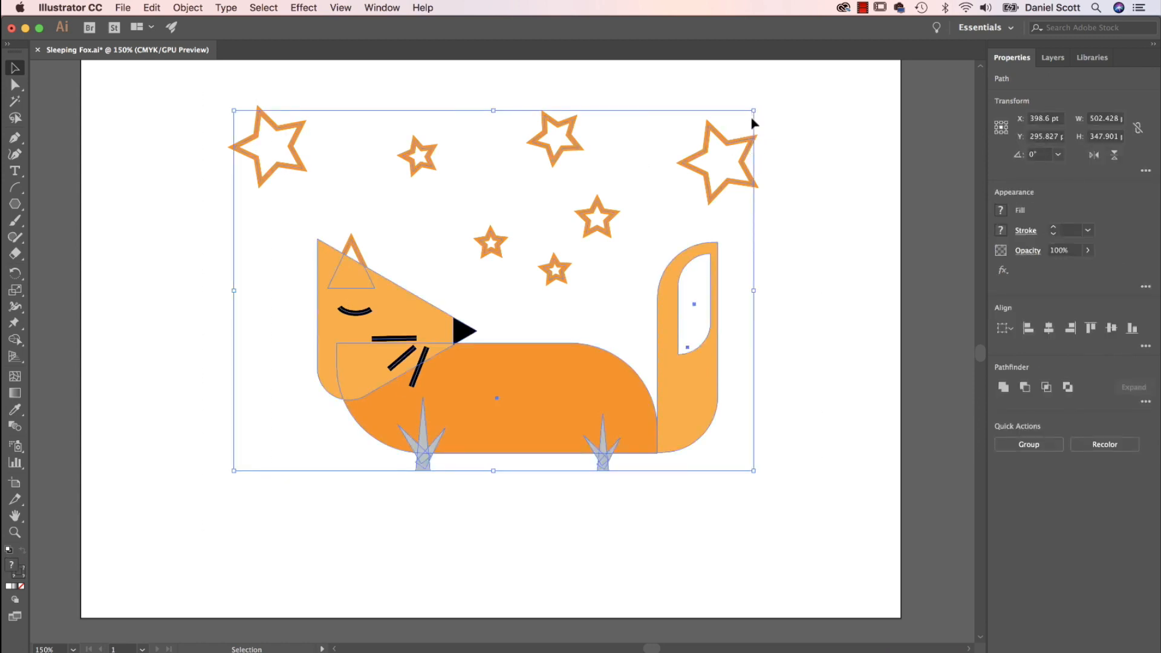
{"action": "left_click_drag", "start_coordinate": [756, 109], "coordinate": [596, 220]}
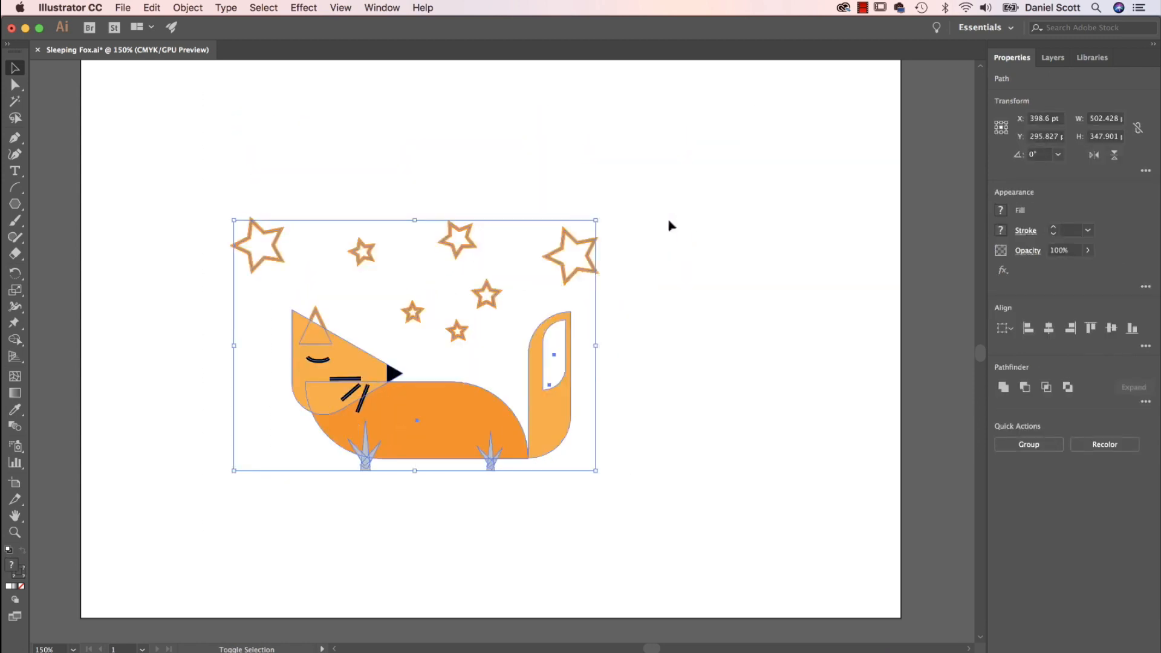
{"action": "left_click", "coordinate": [651, 255]}
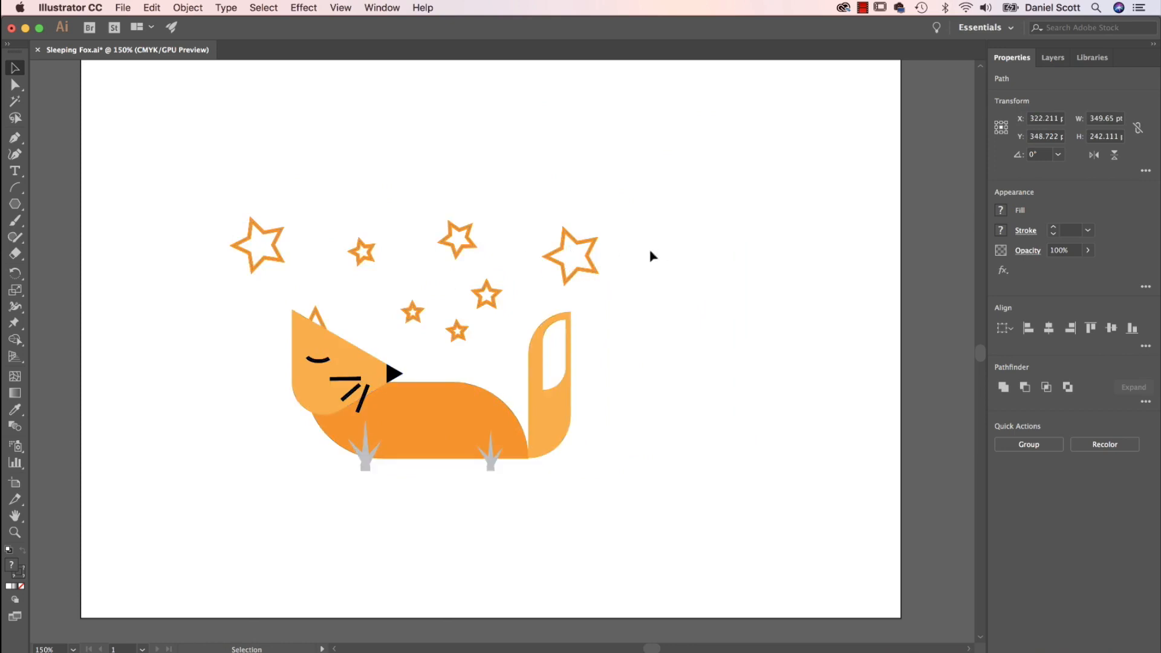
Step: Undo the last scaling of the whole artwork and clear the selection
{"action": "left_click", "coordinate": [595, 247]}
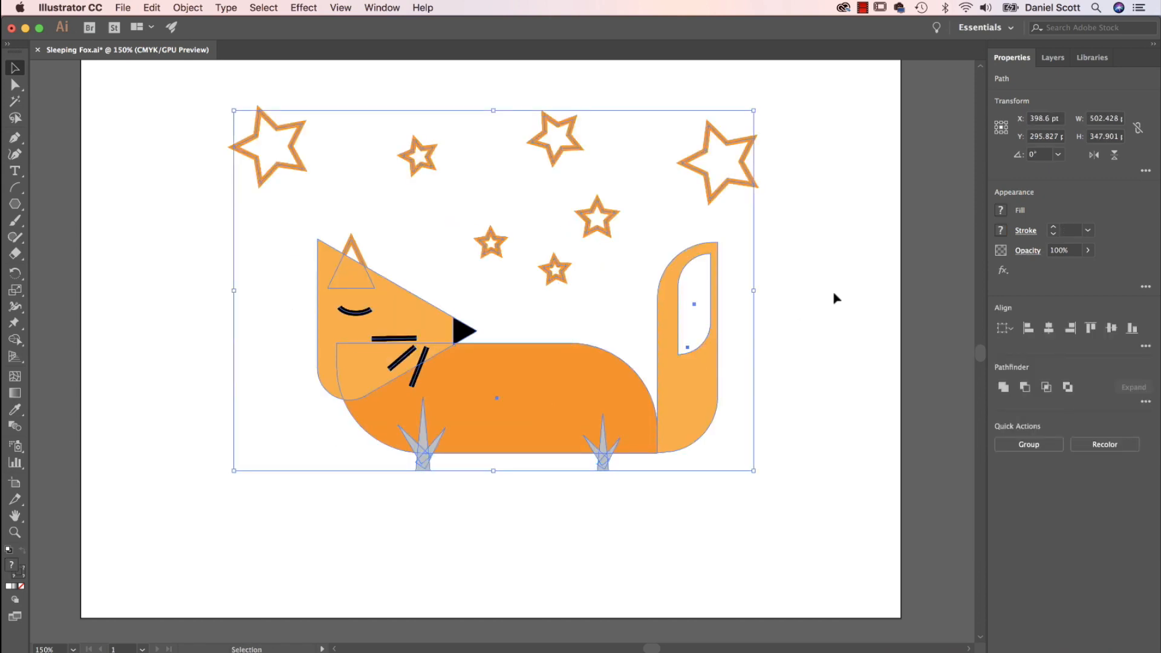
{"action": "left_click", "coordinate": [833, 291]}
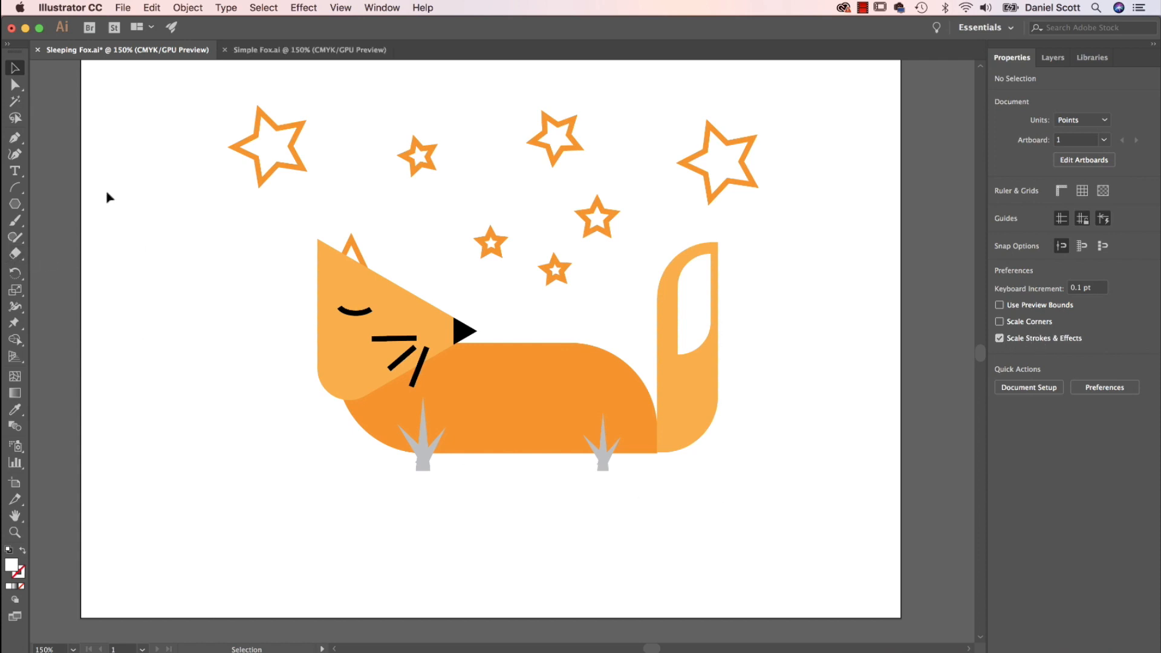
Step: Draw a ground rectangle about 789 pt wide and 160 pt high across the lower artboard, with its upper edge meeting the fox's base
{"action": "left_click_drag", "start_coordinate": [15, 203], "coordinate": [84, 209]}
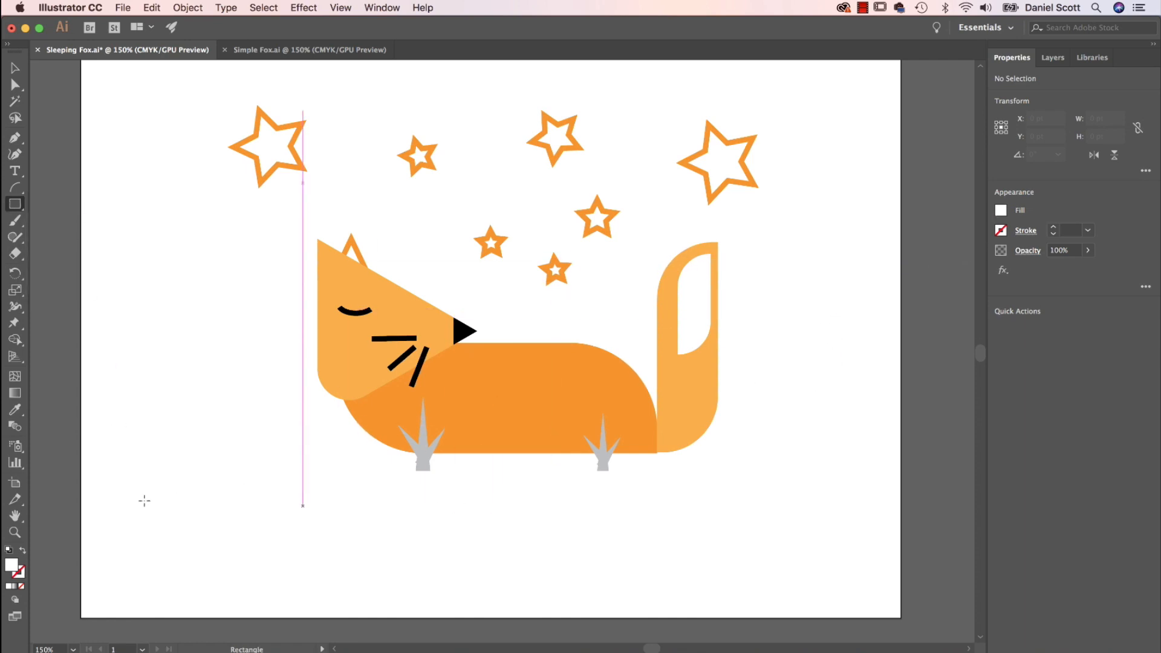
{"action": "left_click_drag", "start_coordinate": [85, 457], "coordinate": [236, 508]}
{"action": "mouse_move", "coordinate": [355, 547]}
{"action": "left_mouse_down"}
{"action": "mouse_move", "coordinate": [707, 614]}
{"action": "mouse_move", "coordinate": [847, 605]}
{"action": "mouse_move", "coordinate": [901, 618]}
{"action": "left_mouse_up"}
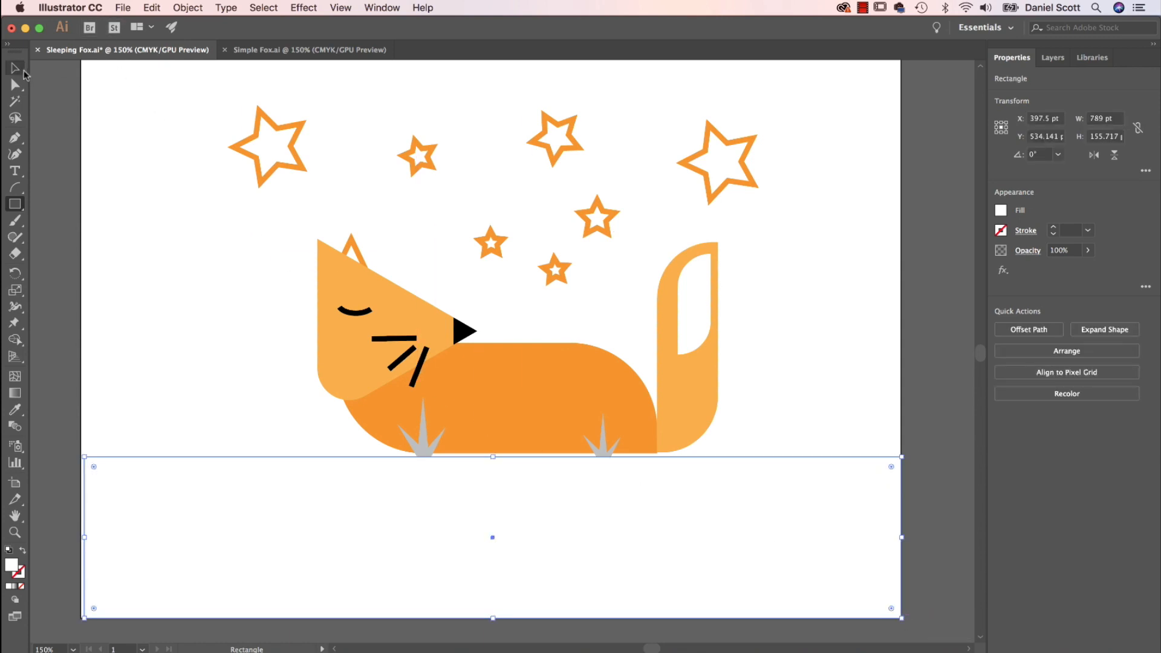
{"action": "left_click", "coordinate": [15, 68]}
{"action": "left_click_drag", "start_coordinate": [493, 457], "coordinate": [492, 452]}
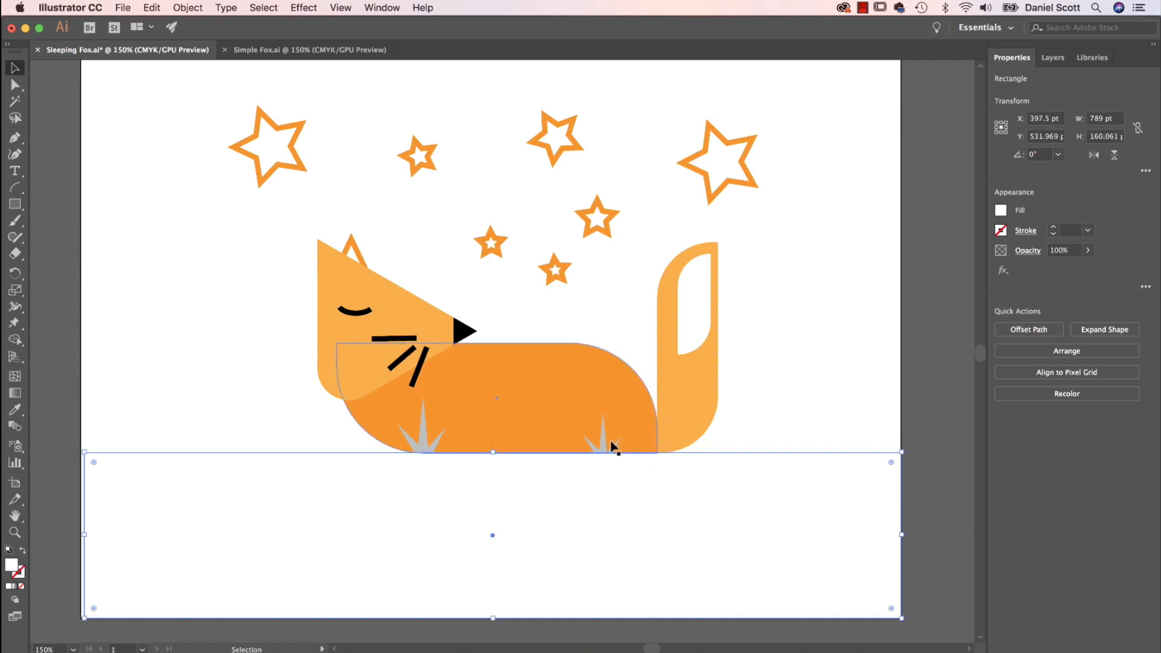
Step: Fill the ground rectangle with grey C=0 M=0 Y=0 K=30 and extend it to the artboard's left edge, 792 pt wide
{"action": "left_click", "coordinate": [1002, 211]}
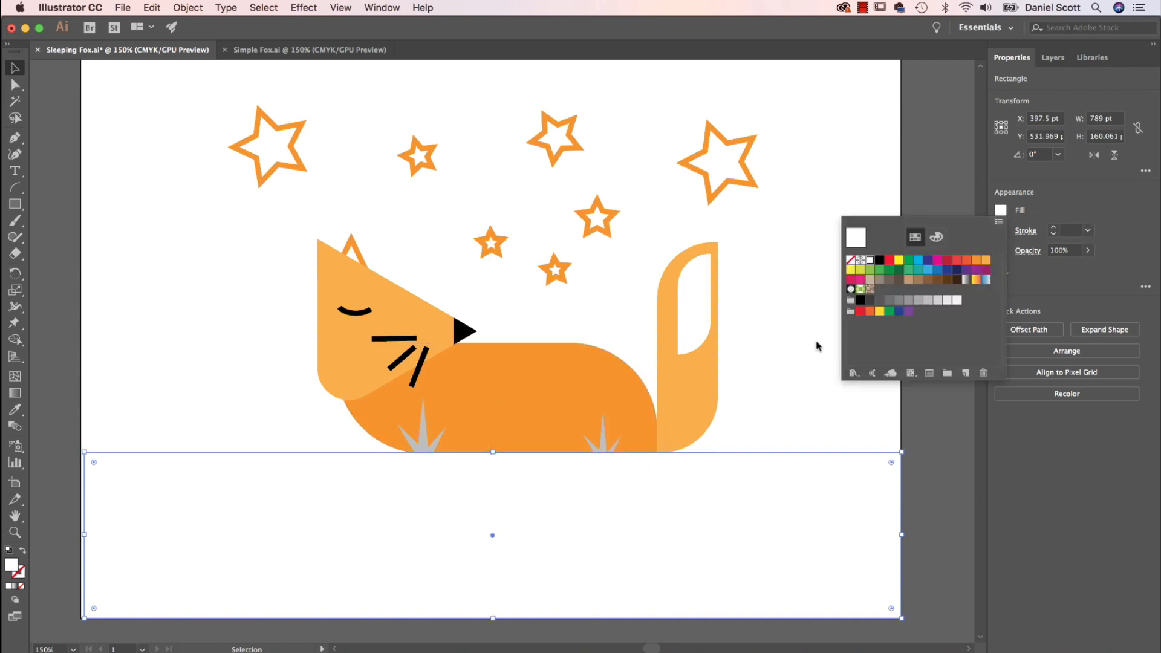
{"action": "left_click", "coordinate": [929, 300]}
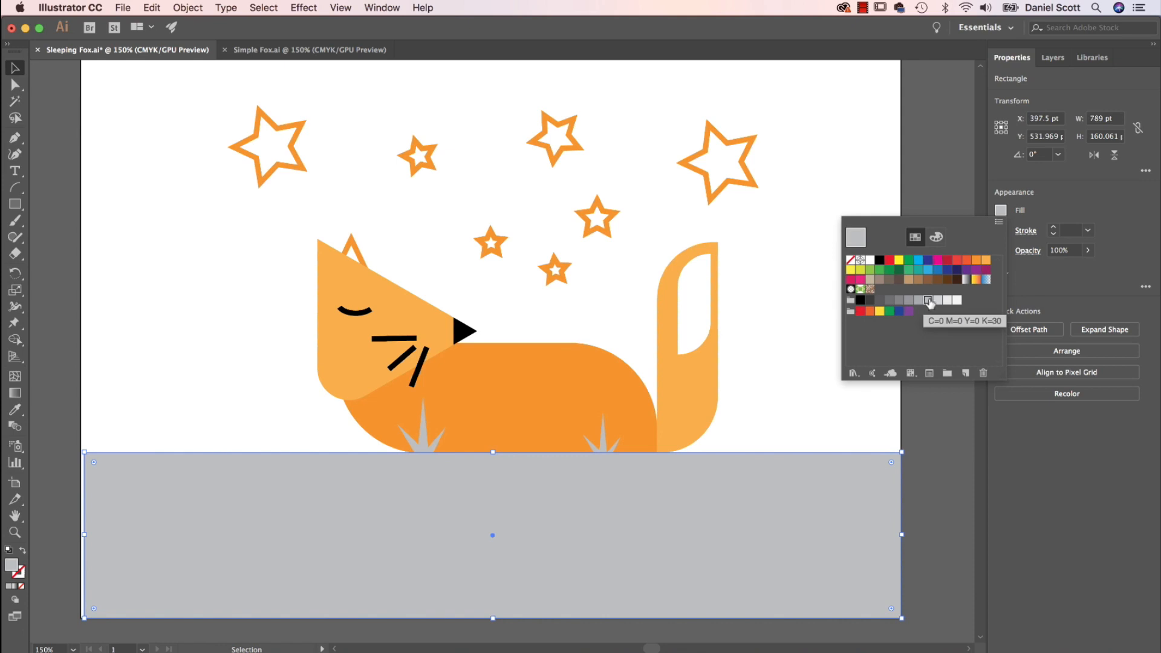
{"action": "left_click", "coordinate": [791, 436]}
{"action": "left_click", "coordinate": [793, 439]}
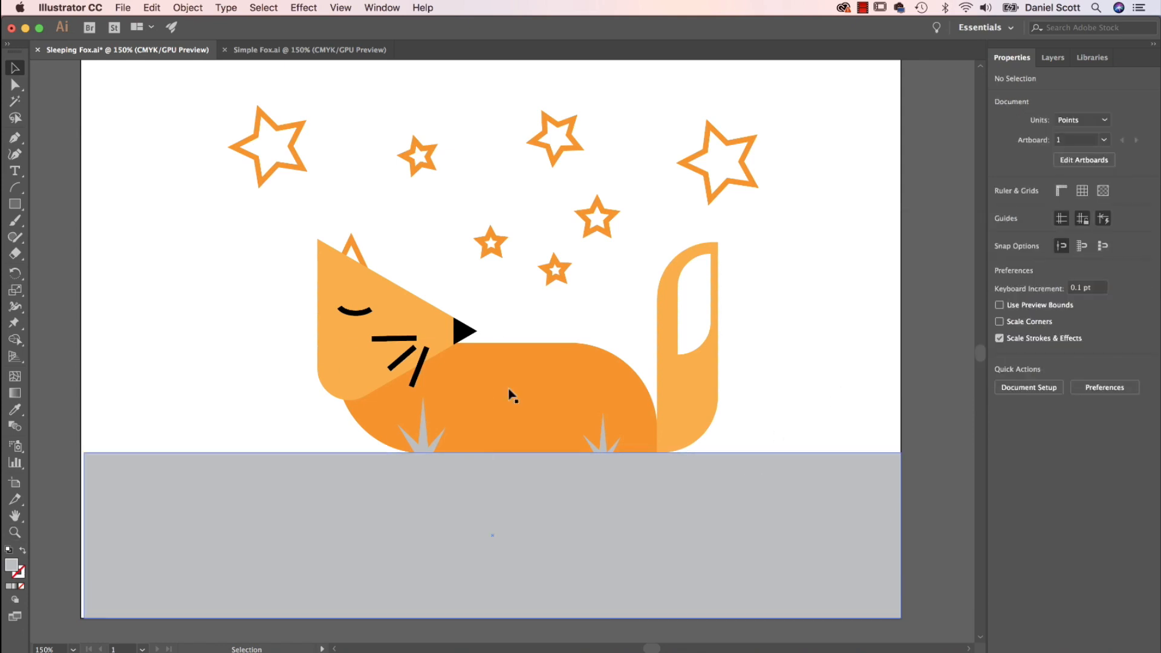
{"action": "left_click", "coordinate": [101, 538]}
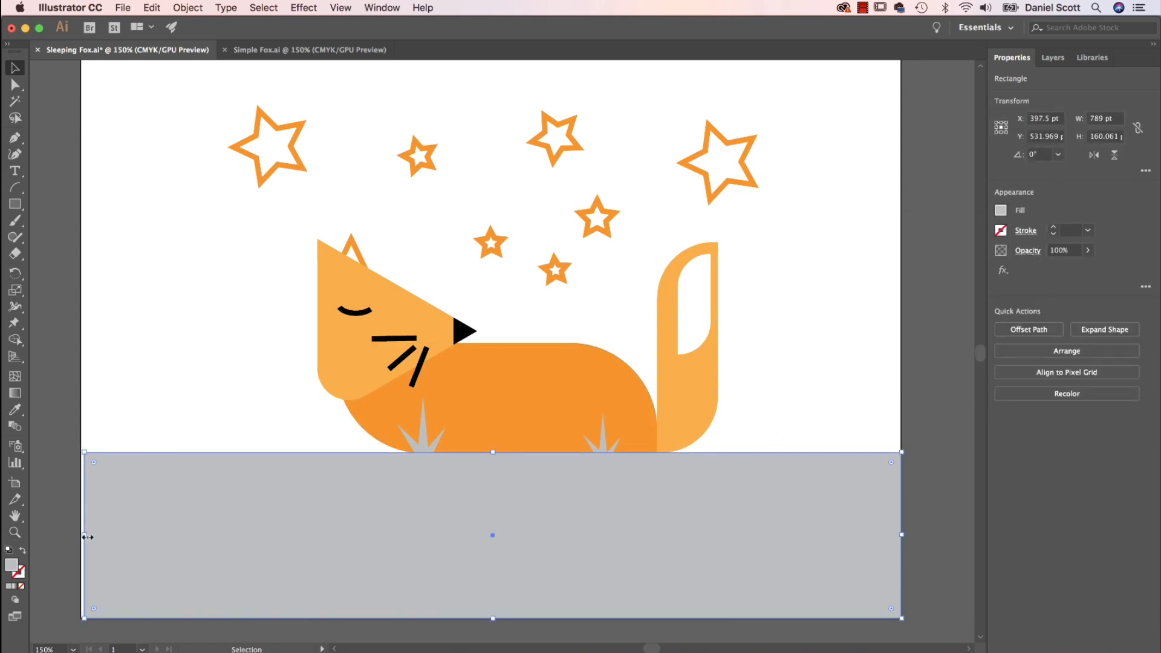
{"action": "left_click_drag", "start_coordinate": [84, 535], "coordinate": [81, 536]}
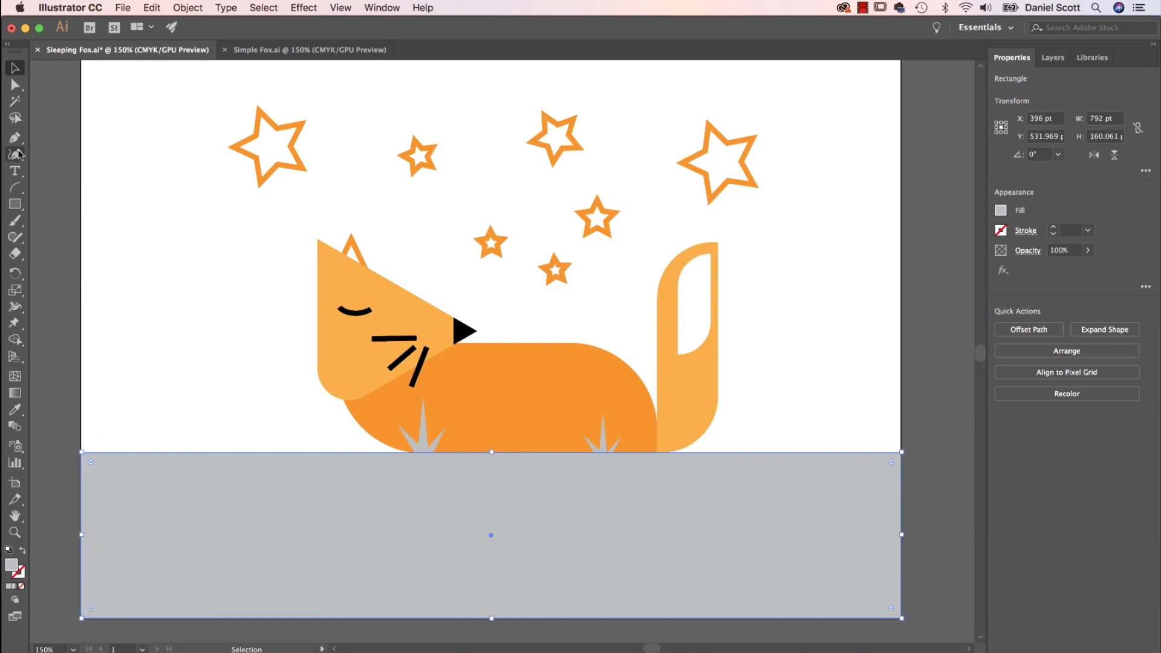
Step: Draw a sky rectangle about 792 by 452 pt from the artboard's upper left corner down to the ground's right end
{"action": "left_click", "coordinate": [15, 204]}
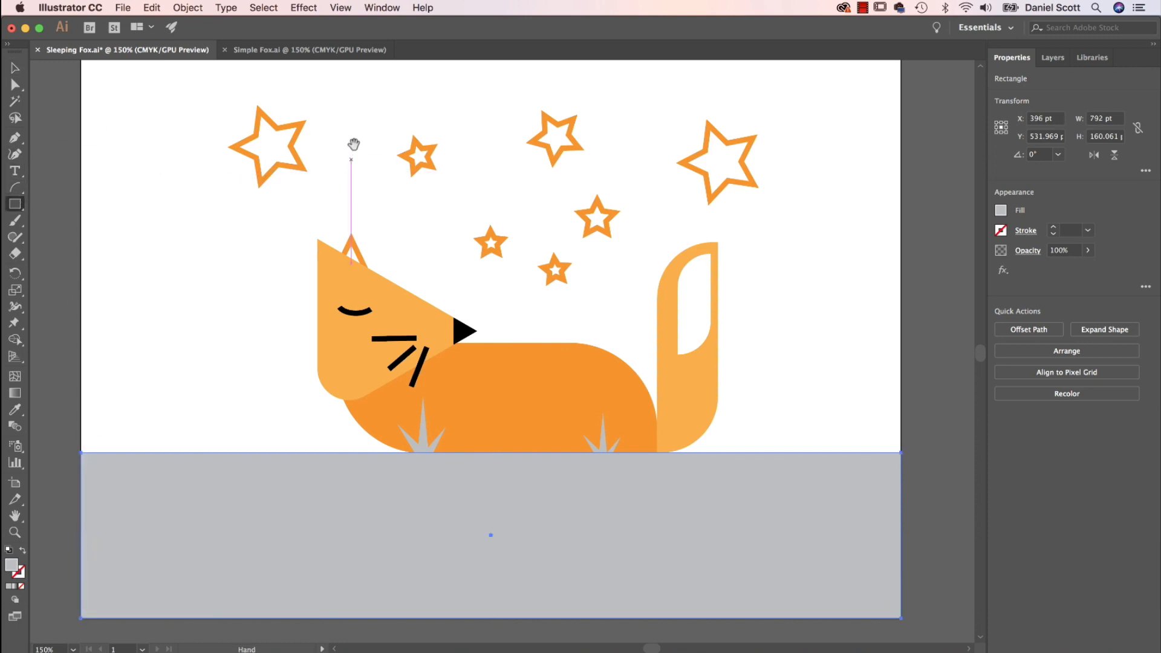
{"action": "left_click_drag", "start_coordinate": [353, 147], "coordinate": [374, 257]}
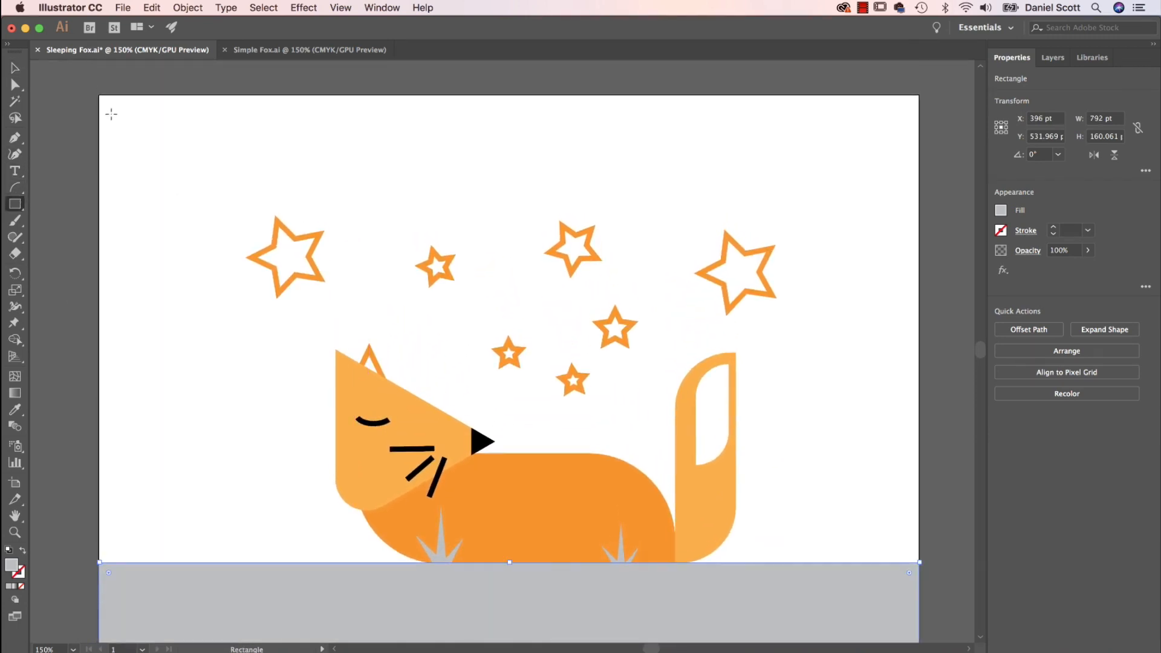
{"action": "left_click_drag", "start_coordinate": [100, 95], "coordinate": [920, 563]}
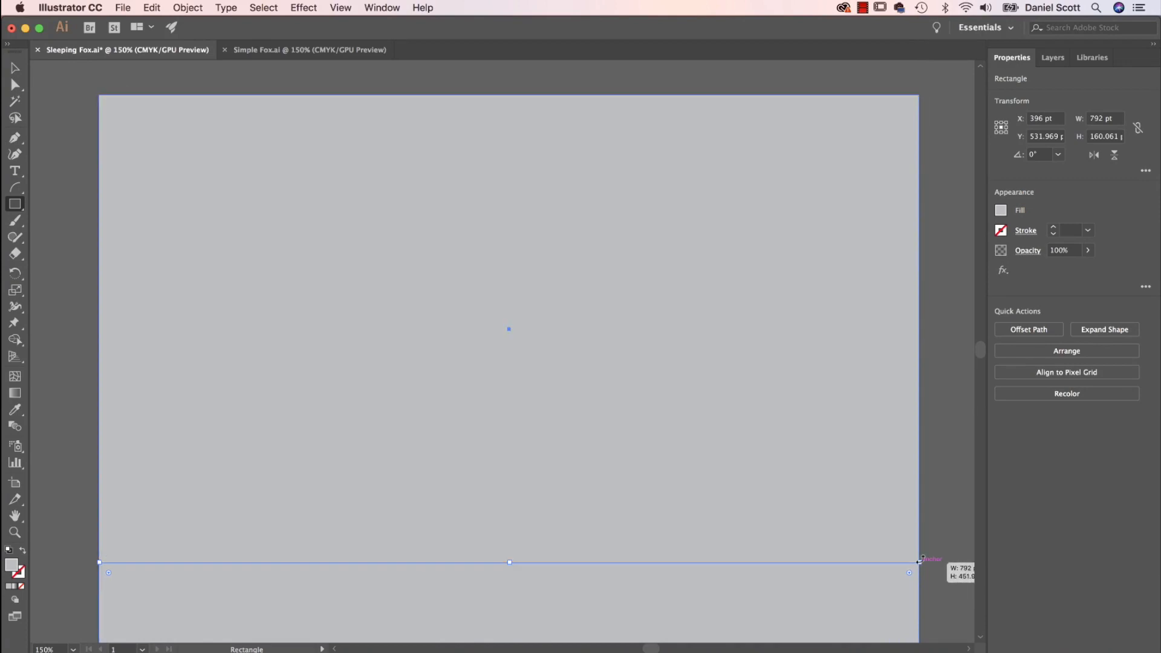
Step: Fill the sky rectangle with a very dark grey swatch and send it to the back behind the fox and stars
{"action": "left_click", "coordinate": [1001, 210]}
{"action": "left_click", "coordinate": [901, 301]}
{"action": "left_click", "coordinate": [899, 301]}
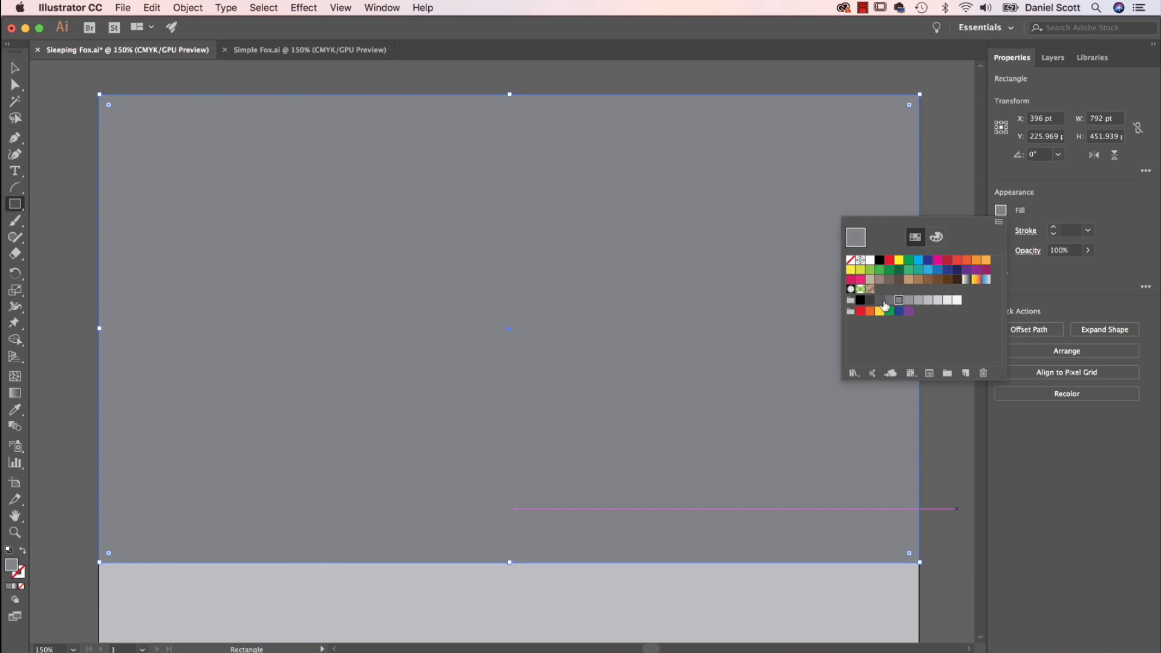
{"action": "left_click", "coordinate": [889, 300]}
{"action": "left_click", "coordinate": [870, 301]}
{"action": "left_click", "coordinate": [734, 194]}
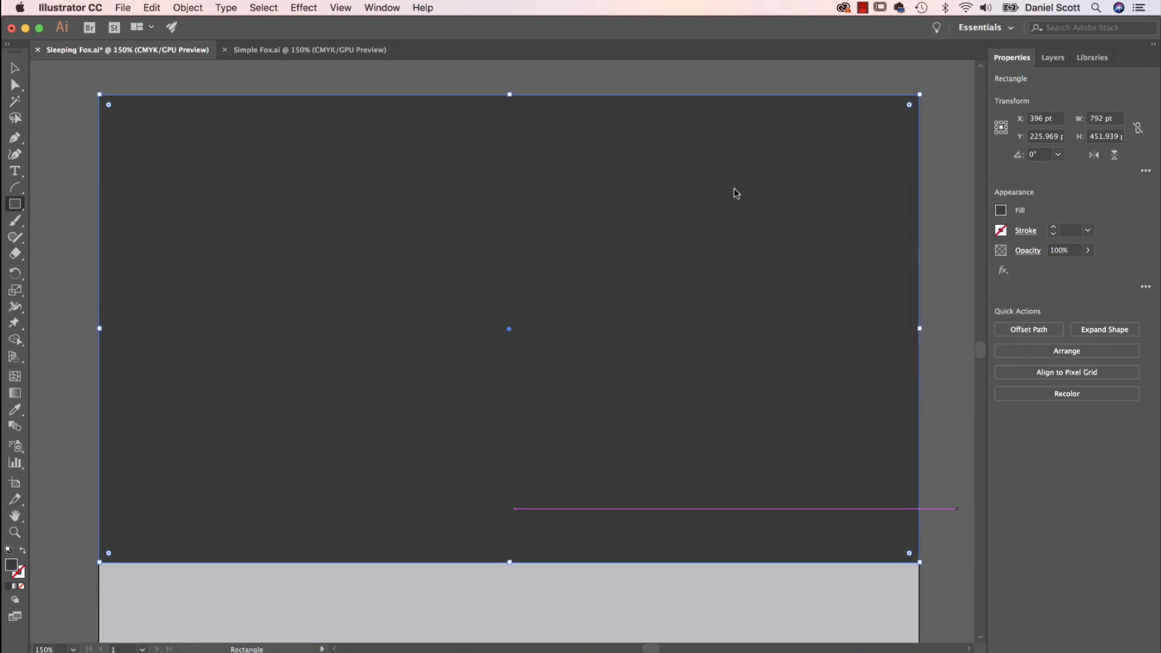
{"action": "left_click", "coordinate": [1041, 350]}
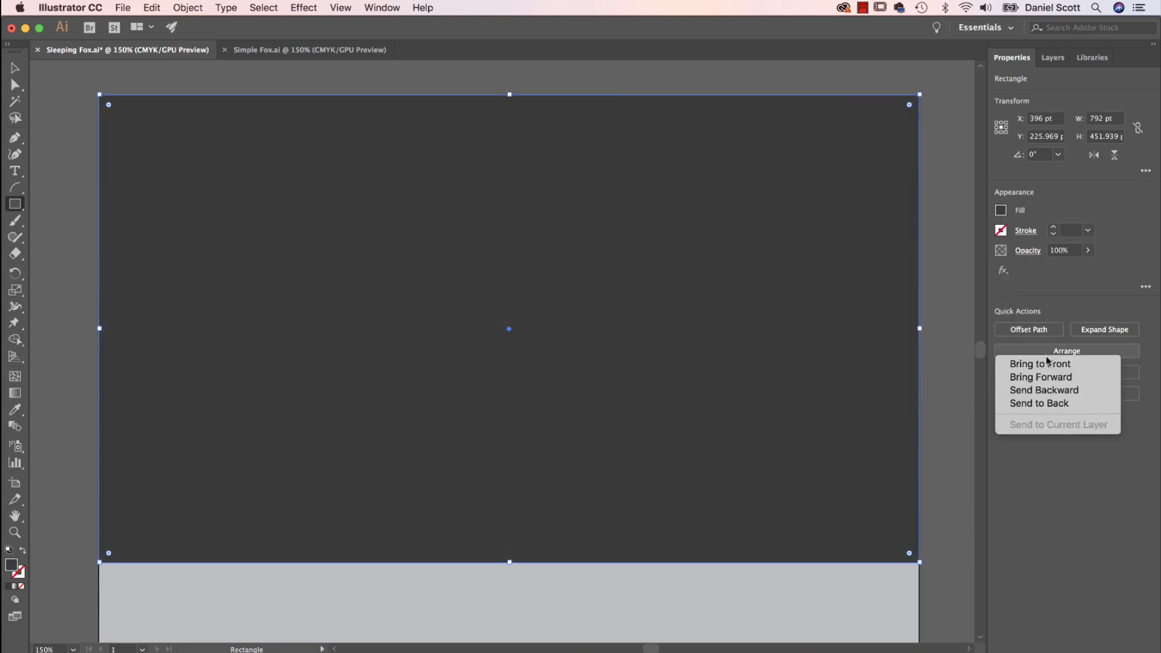
{"action": "left_click", "coordinate": [1040, 402]}
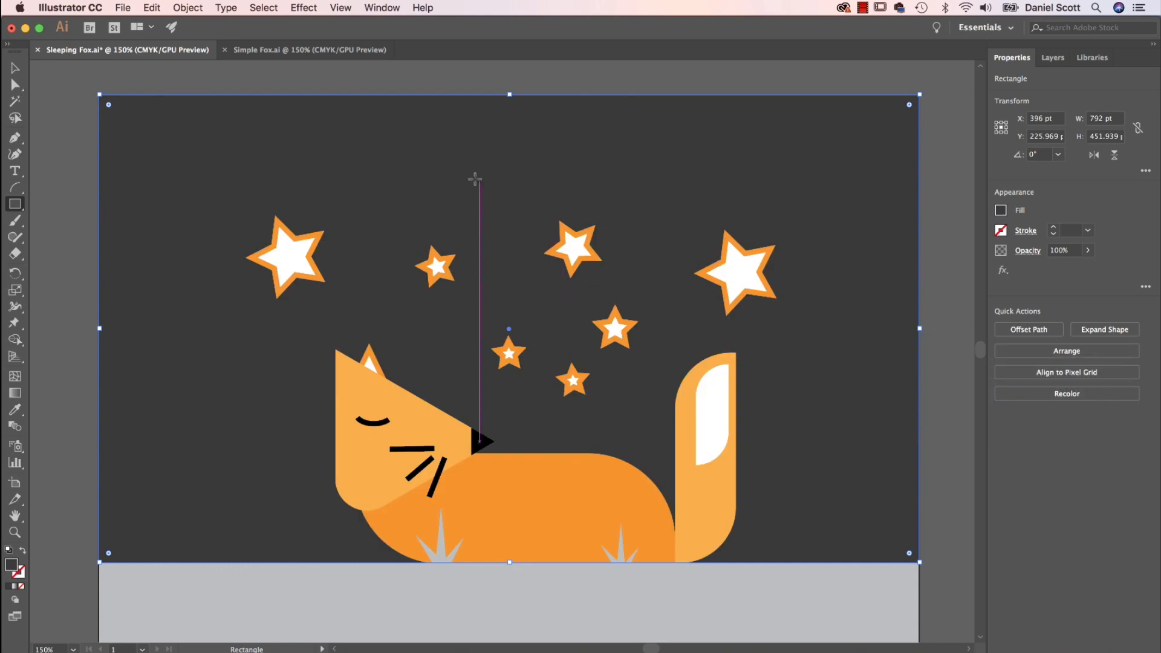
Step: Select all seven stars and remove their orange stroke by setting it to None
{"action": "key", "text": "v"}
{"action": "left_click", "coordinate": [303, 251]}
{"action": "left_click", "coordinate": [451, 268], "text": "shift"}
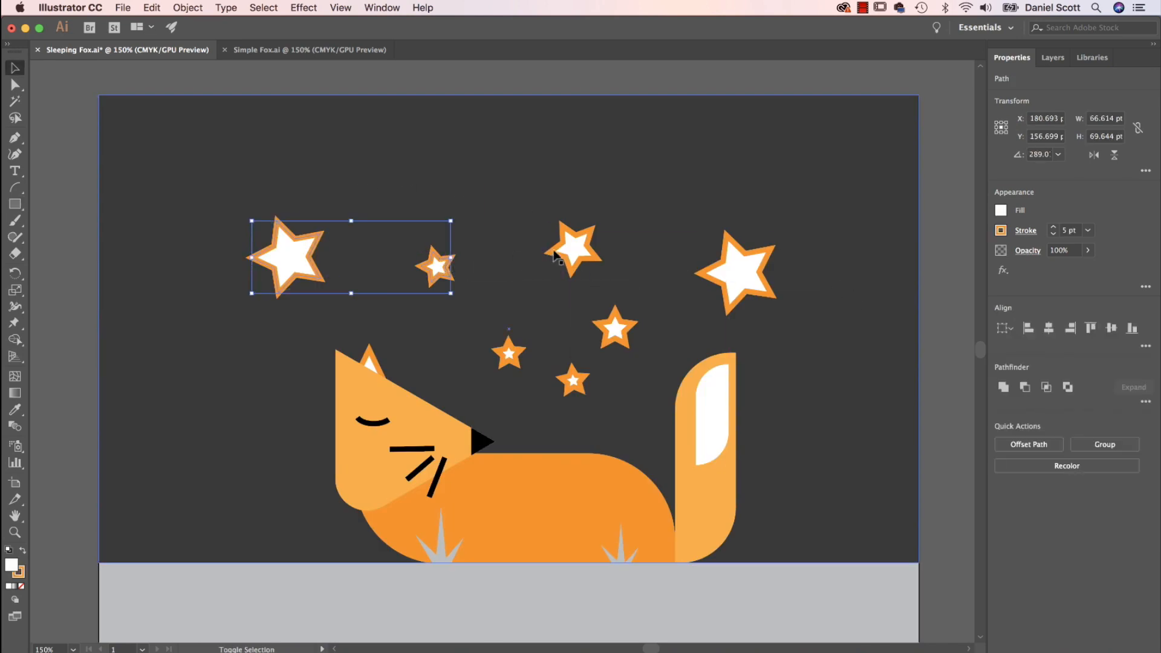
{"action": "left_click", "coordinate": [574, 254], "text": "shift"}
{"action": "left_click", "coordinate": [614, 330], "text": "shift"}
{"action": "left_click", "coordinate": [582, 379], "text": "shift"}
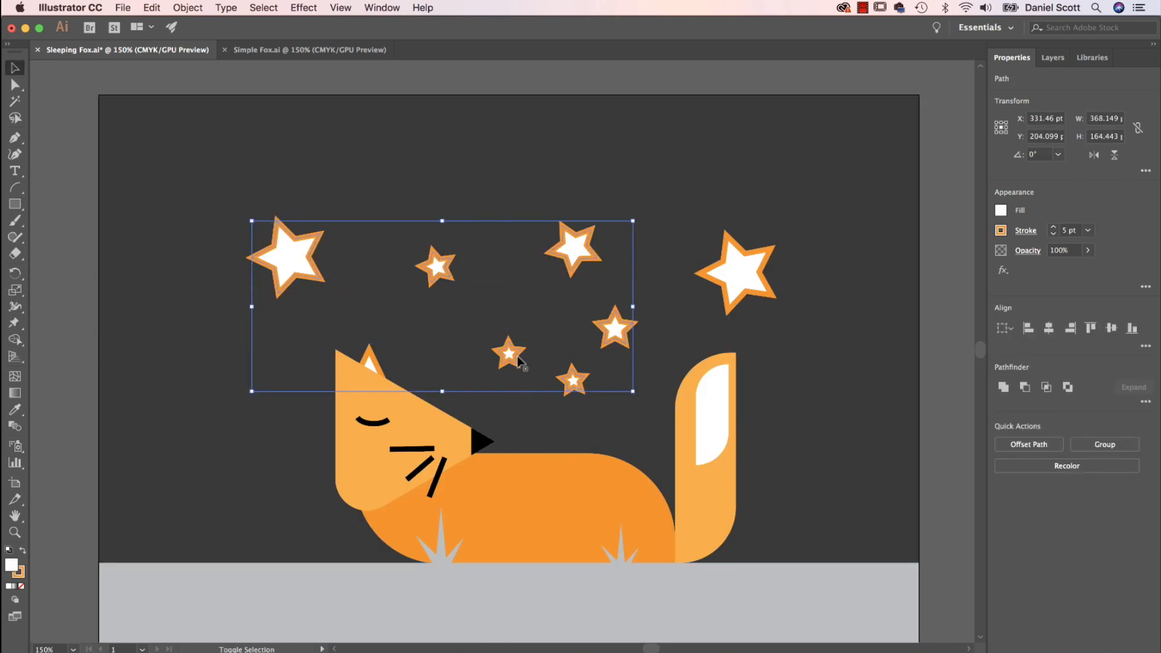
{"action": "left_click", "coordinate": [518, 362], "text": "shift"}
{"action": "left_click", "coordinate": [753, 269], "text": "shift"}
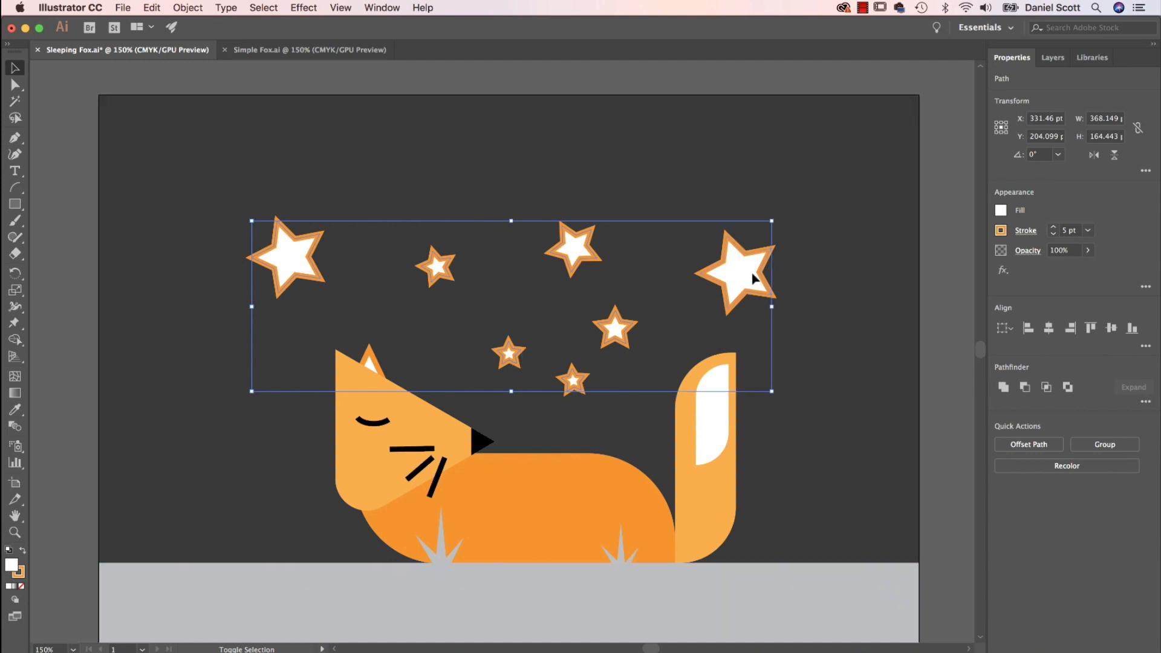
{"action": "left_click", "coordinate": [1002, 231]}
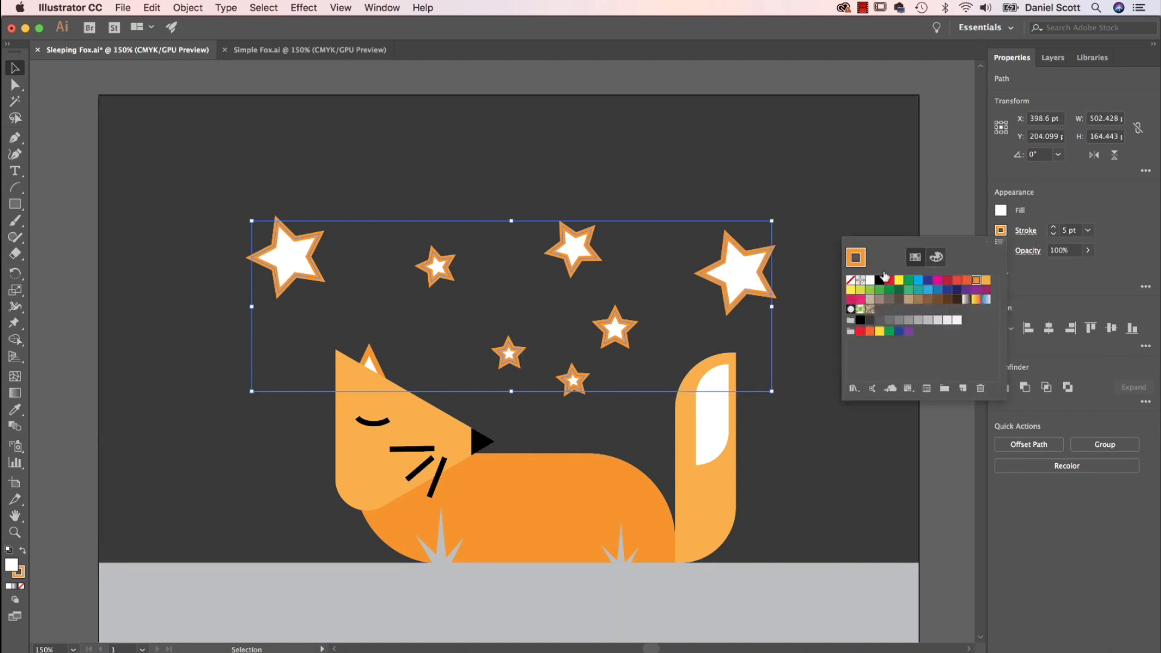
{"action": "left_click", "coordinate": [851, 280]}
Step: Fill the selected stars with the same light grey K=30 swatch as the ground and deselect them
{"action": "left_click", "coordinate": [1001, 210]}
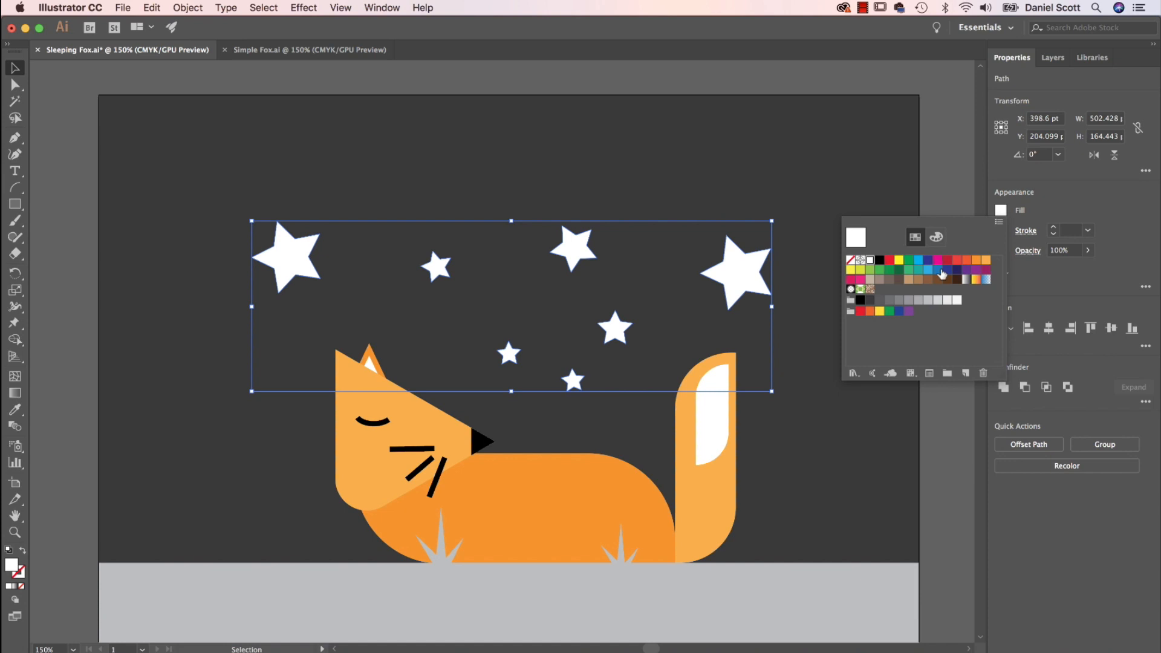
{"action": "left_click", "coordinate": [929, 300]}
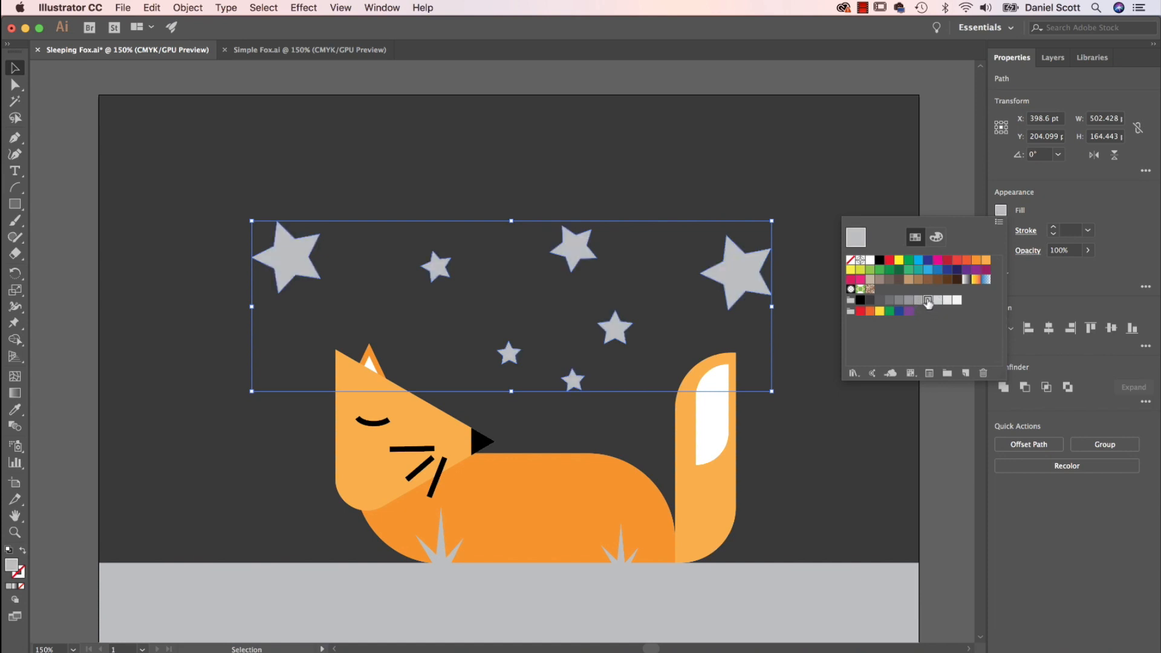
{"action": "left_click", "coordinate": [943, 163]}
{"action": "left_click", "coordinate": [944, 163]}
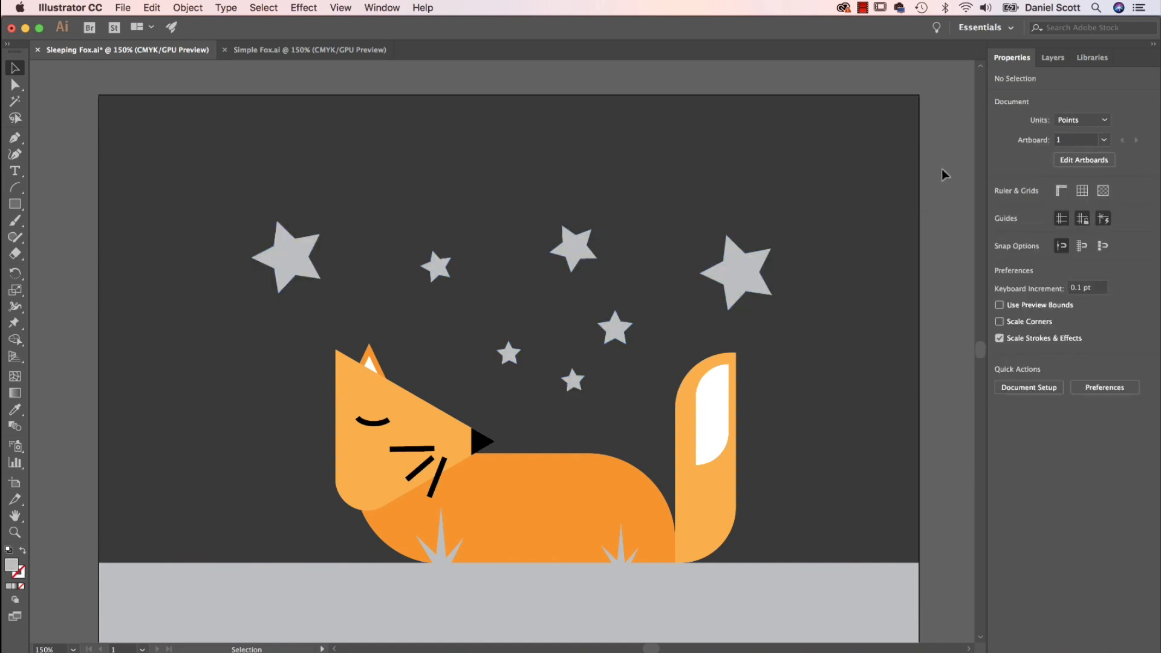
Step: Hide Layer 1 with the finished artwork and show the locked template layer with the fox sketch
{"action": "left_click_drag", "start_coordinate": [867, 322], "coordinate": [824, 239]}
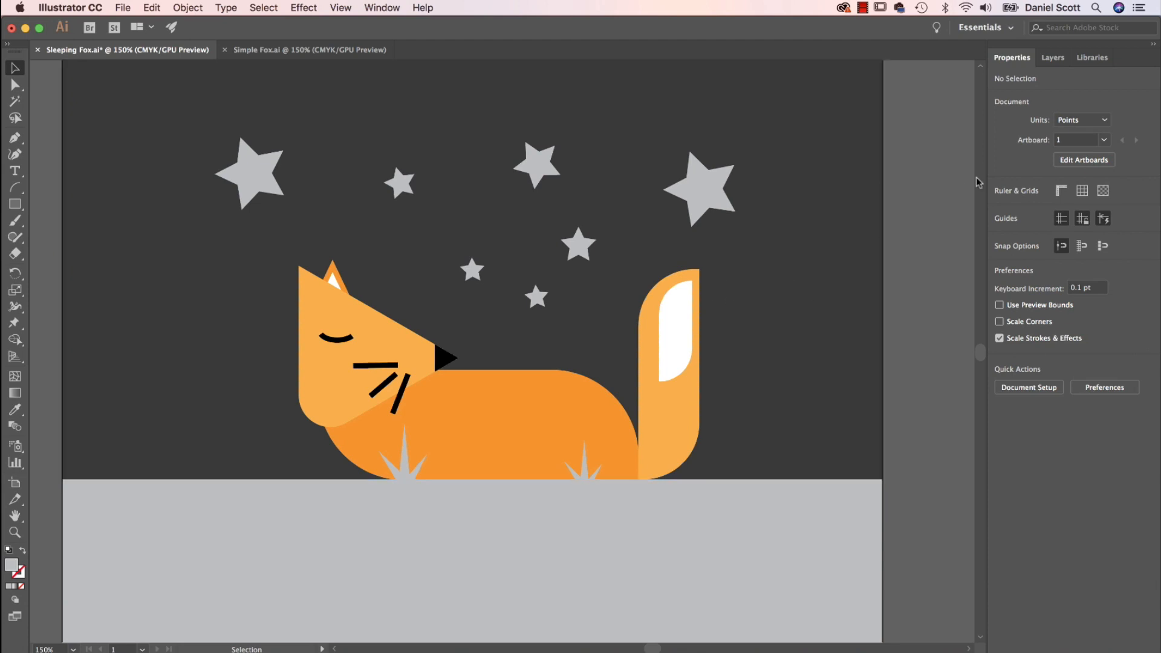
{"action": "left_click", "coordinate": [1053, 57]}
{"action": "left_click", "coordinate": [998, 78]}
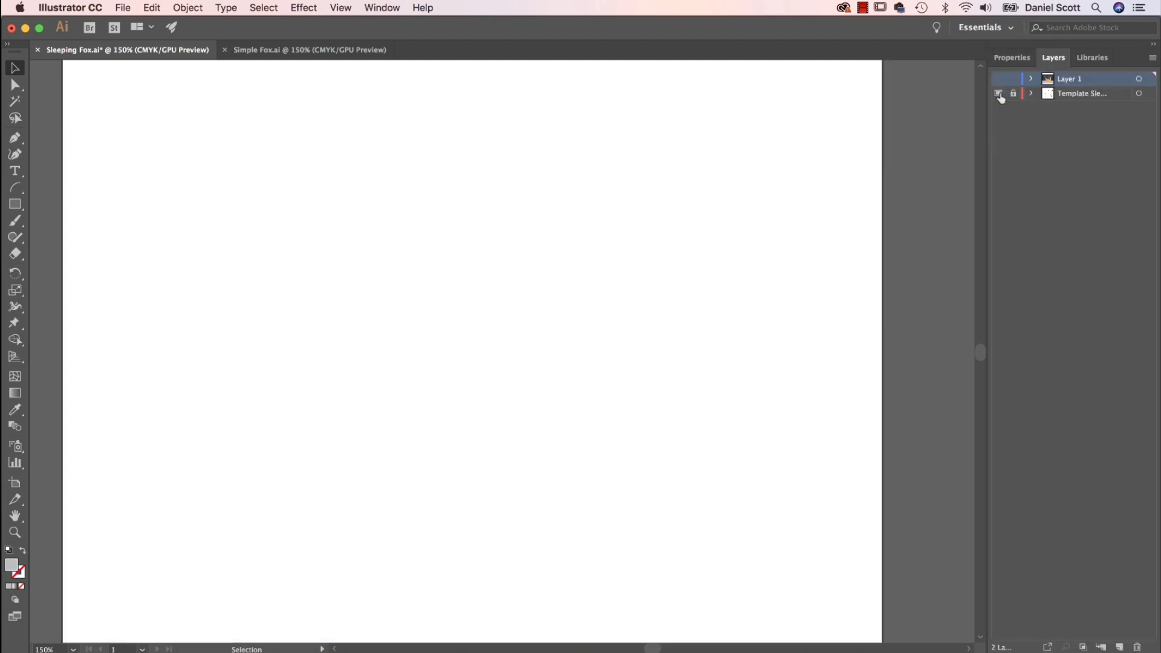
{"action": "left_click", "coordinate": [999, 93]}
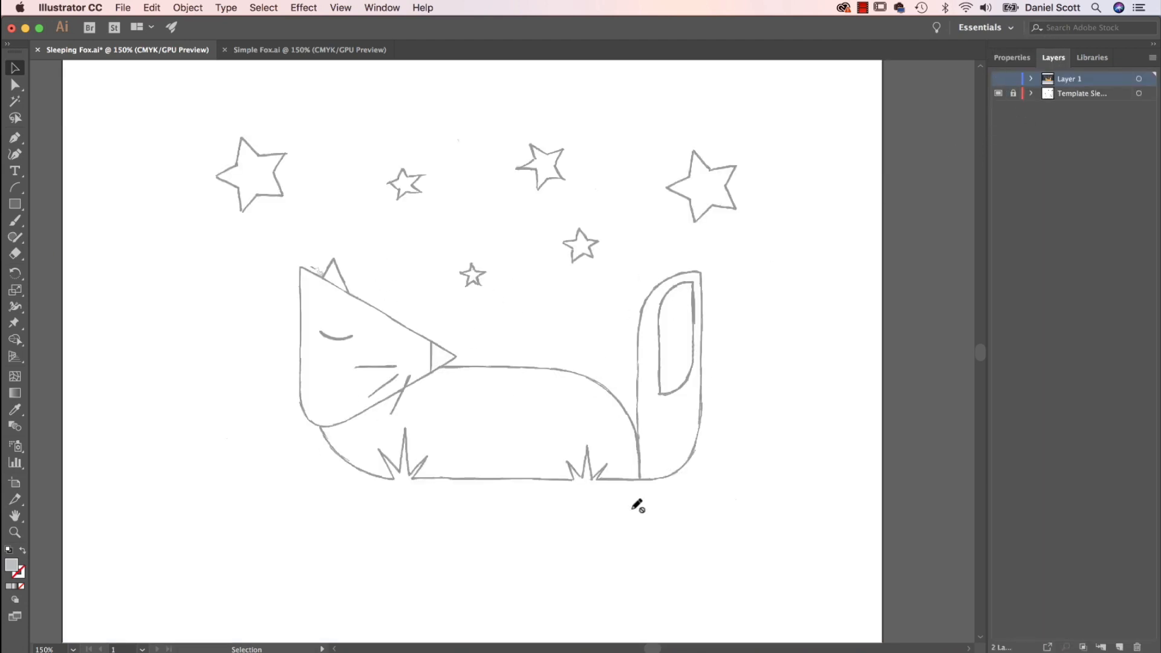